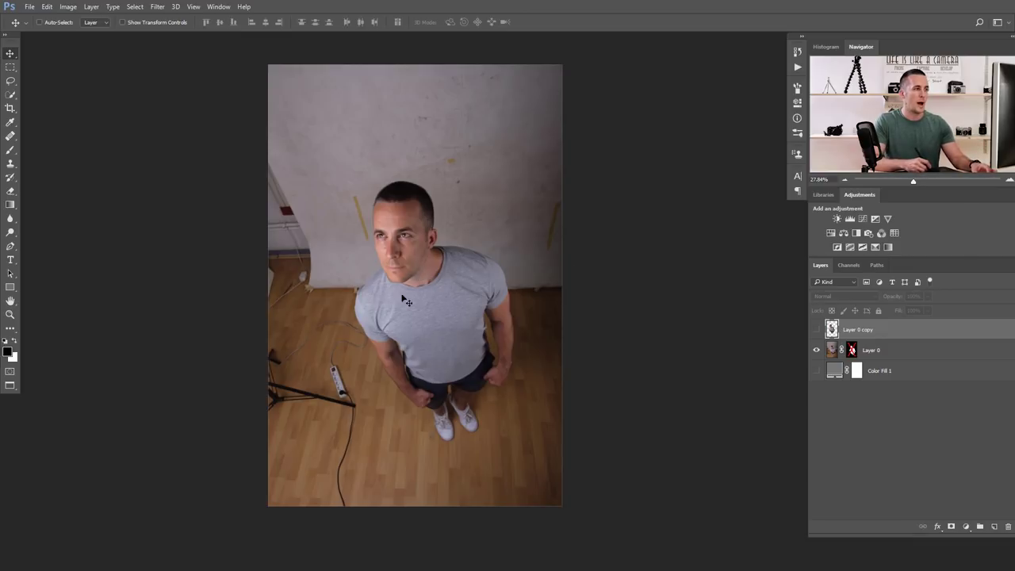
Show only the cut-out man's layer, copy its entire contents and paste them into the burning city document
{"action": "left_click", "coordinate": [816, 349], "text": "alt"}
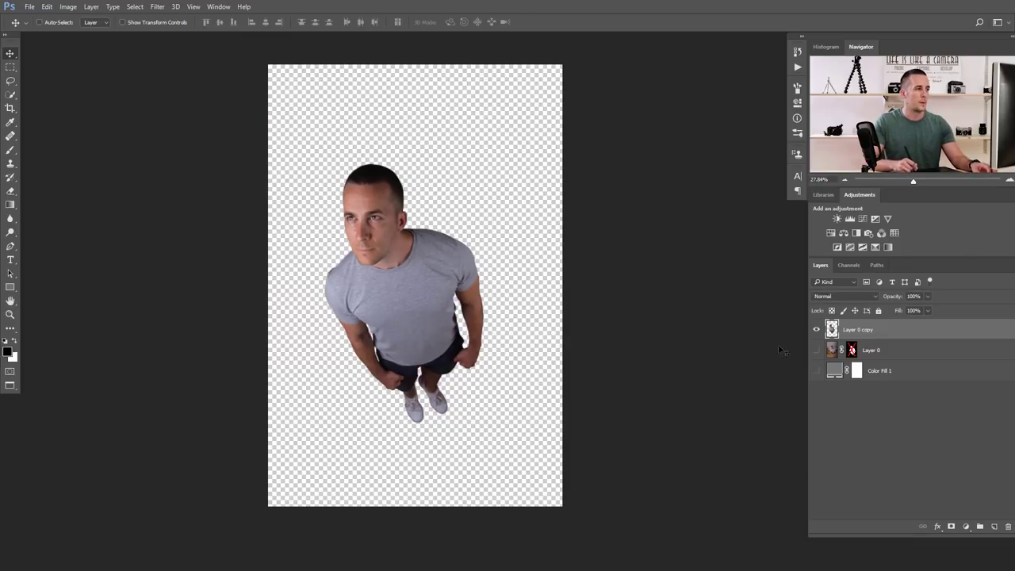
{"action": "left_click_drag", "start_coordinate": [441, 304], "coordinate": [414, 304]}
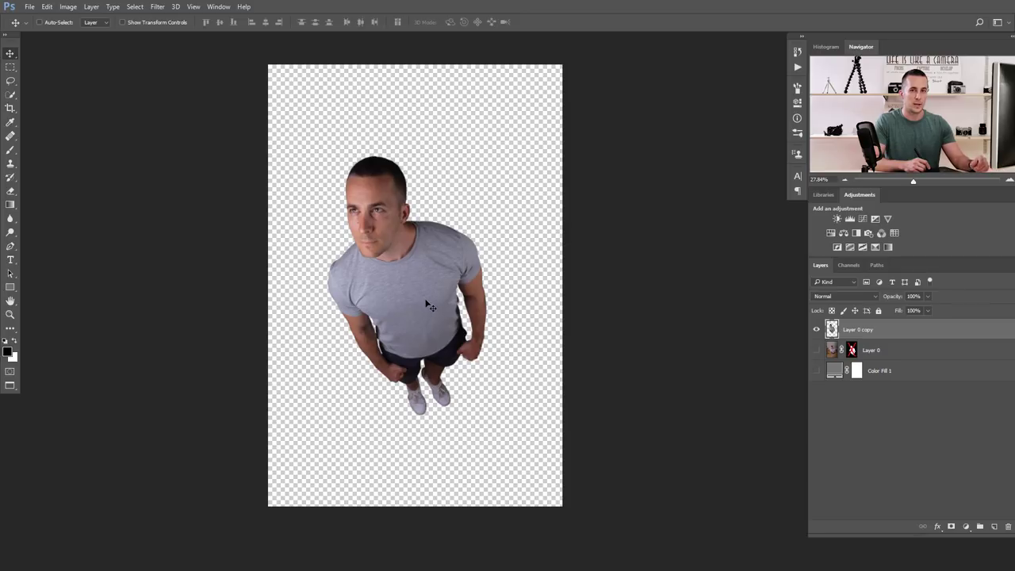
{"action": "key", "text": "ctrl+z"}
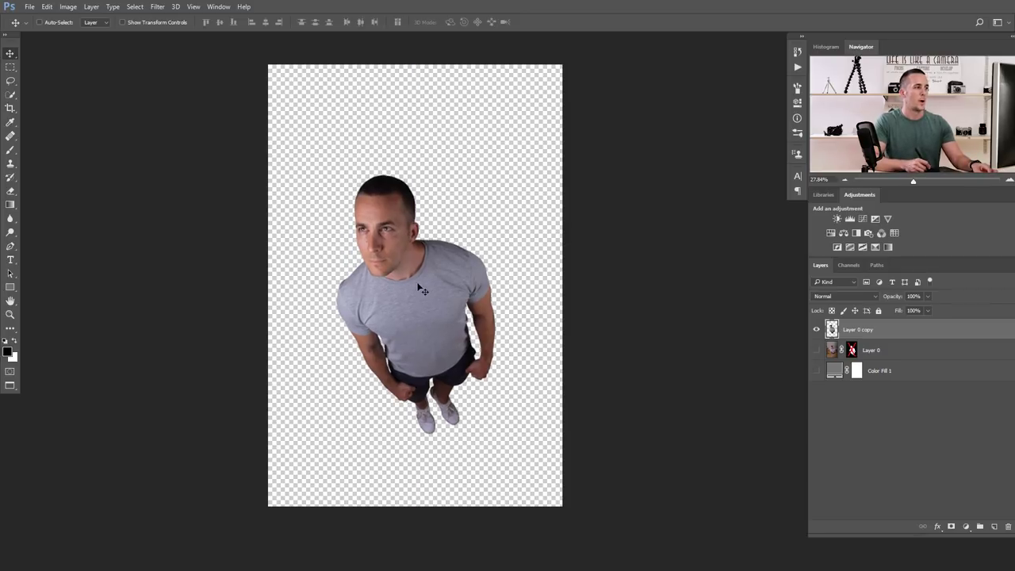
{"action": "key", "text": "ctrl+a"}
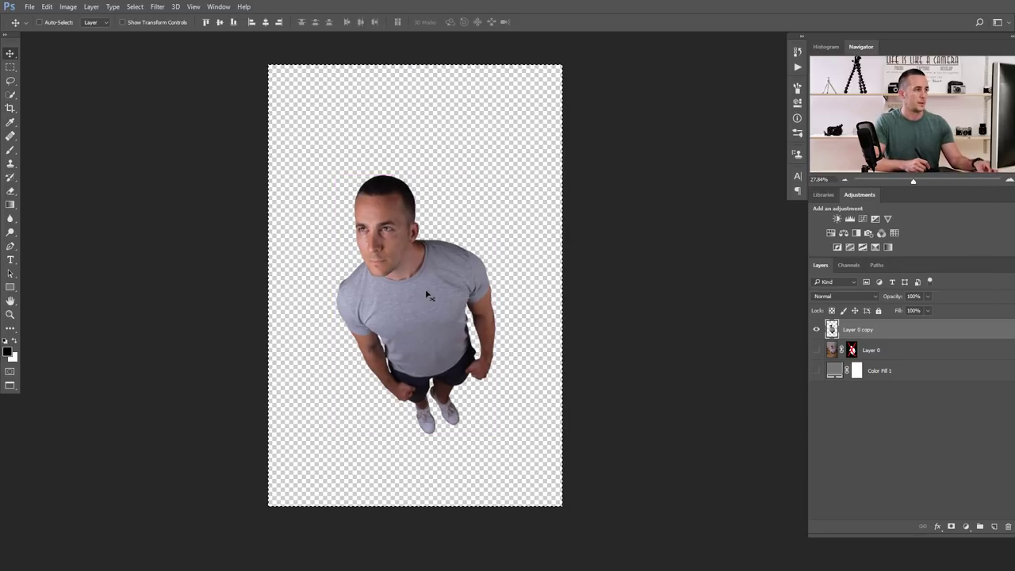
{"action": "key", "text": "ctrl+c"}
{"action": "key", "text": "ctrl+Tab"}
{"action": "key", "text": "ctrl+v"}
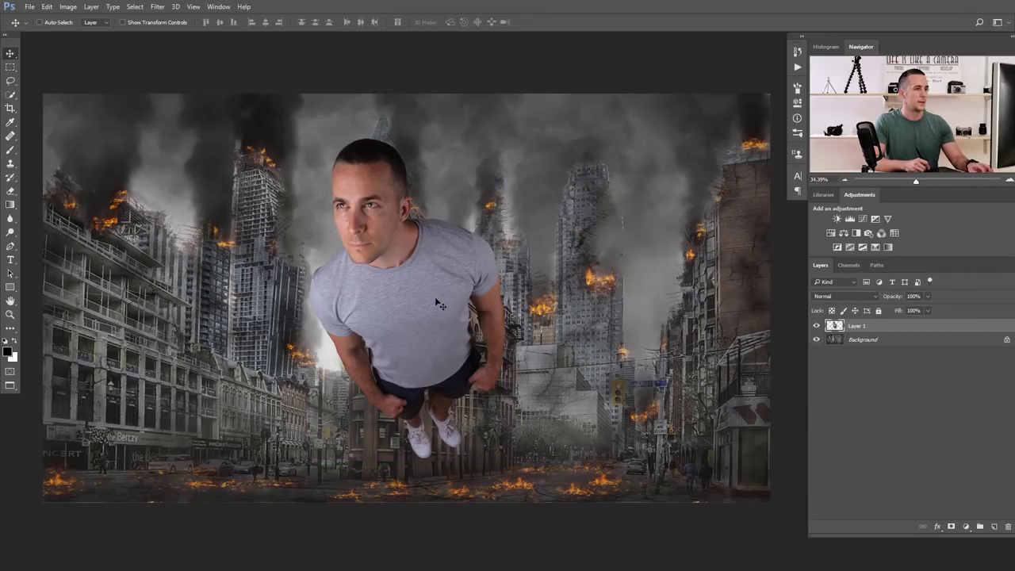
Scale the pasted man to about 73%, rotate him about -44° and move him up over the tall buildings
{"action": "left_click_drag", "start_coordinate": [440, 304], "coordinate": [426, 295]}
{"action": "key", "text": "ctrl"}
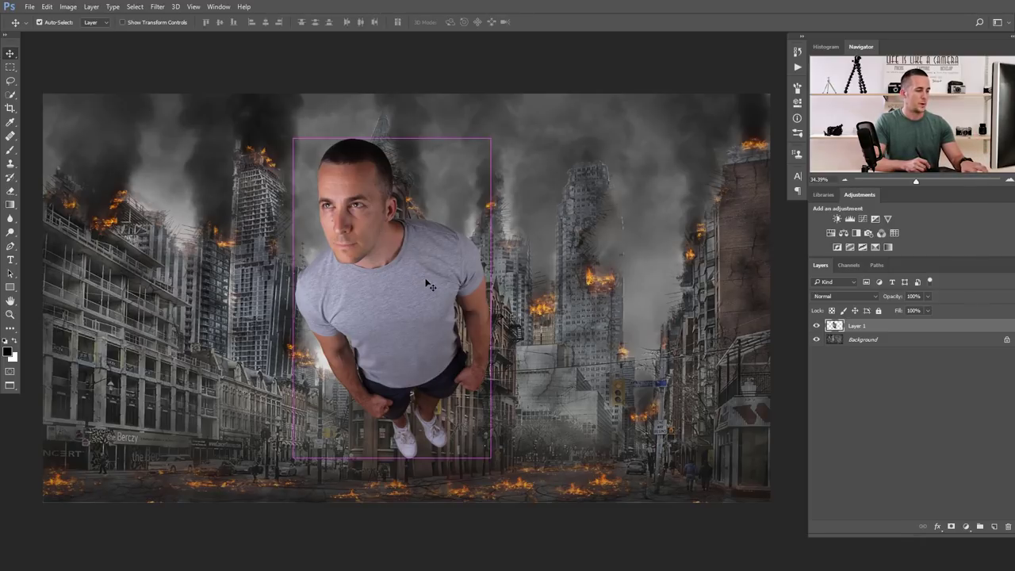
{"action": "key", "text": "ctrl+t"}
{"action": "left_click_drag", "start_coordinate": [489, 138], "coordinate": [383, 210]}
{"action": "left_click_drag", "start_coordinate": [443, 252], "coordinate": [429, 251]}
{"action": "left_click_drag", "start_coordinate": [399, 337], "coordinate": [340, 256]}
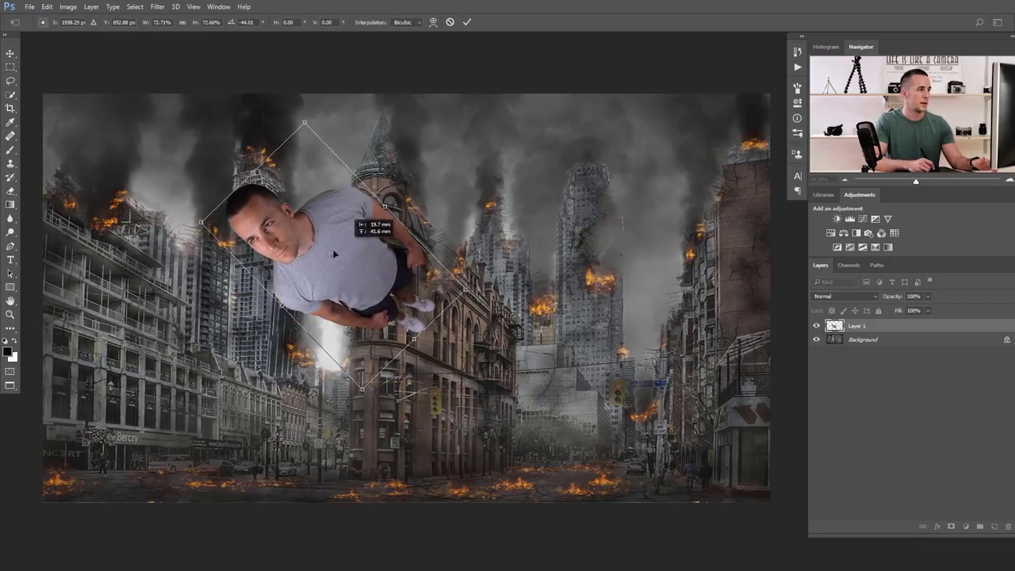
Adjust the man's rotation to about -31°, position him between the white building and the round tower, and apply the transform
{"action": "left_click_drag", "start_coordinate": [420, 243], "coordinate": [412, 236]}
{"action": "left_click_drag", "start_coordinate": [352, 277], "coordinate": [339, 297]}
{"action": "left_click_drag", "start_coordinate": [418, 253], "coordinate": [419, 261]}
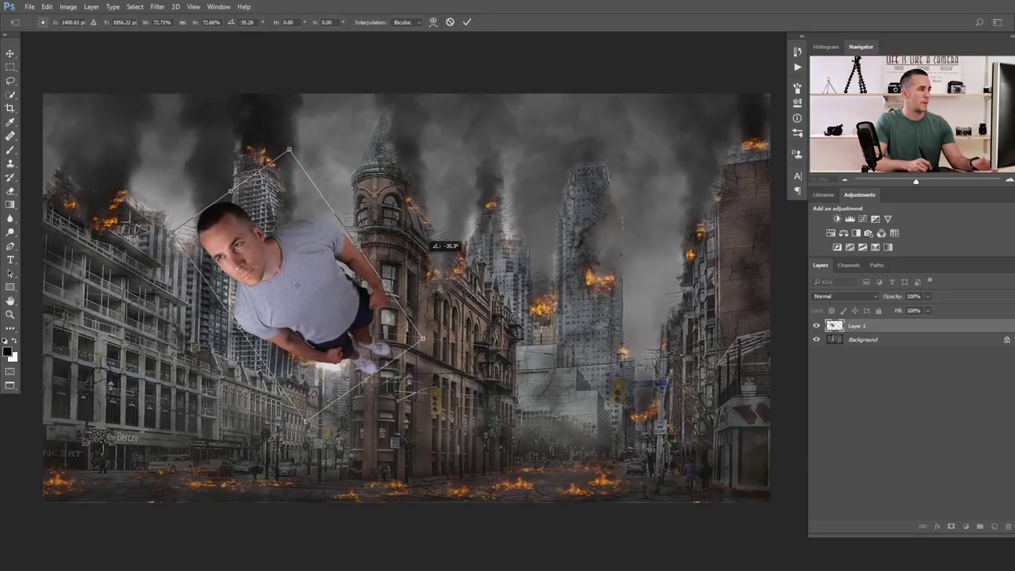
{"action": "left_click_drag", "start_coordinate": [347, 286], "coordinate": [338, 281]}
{"action": "left_click_drag", "start_coordinate": [409, 254], "coordinate": [391, 239]}
{"action": "left_click_drag", "start_coordinate": [343, 284], "coordinate": [335, 286]}
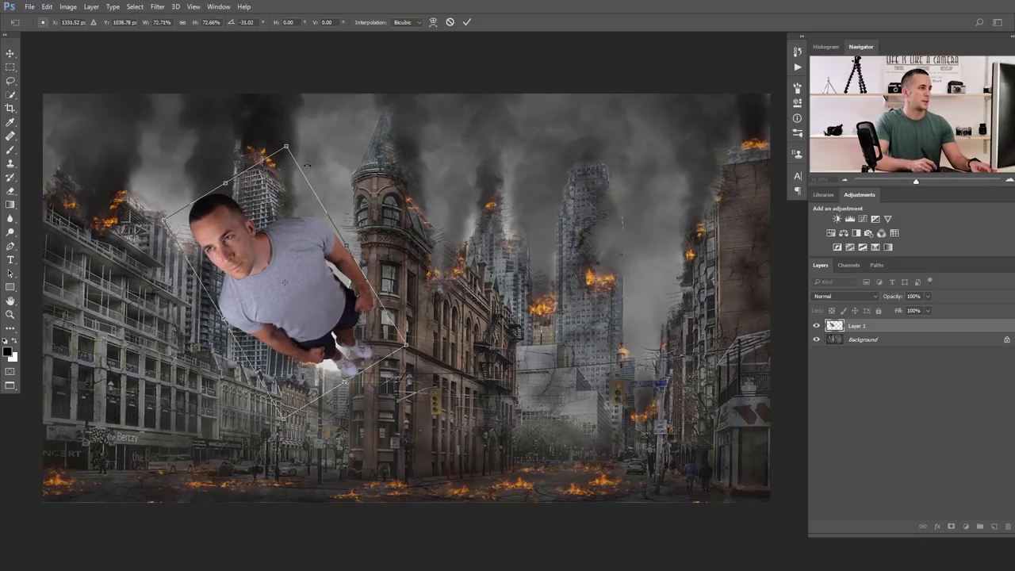
{"action": "left_click_drag", "start_coordinate": [286, 148], "coordinate": [288, 150]}
{"action": "key", "text": "Return"}
{"action": "mouse_move", "coordinate": [293, 298]}
{"action": "left_mouse_down"}
{"action": "mouse_move", "coordinate": [302, 307]}
{"action": "mouse_move", "coordinate": [293, 300]}
{"action": "left_mouse_up"}
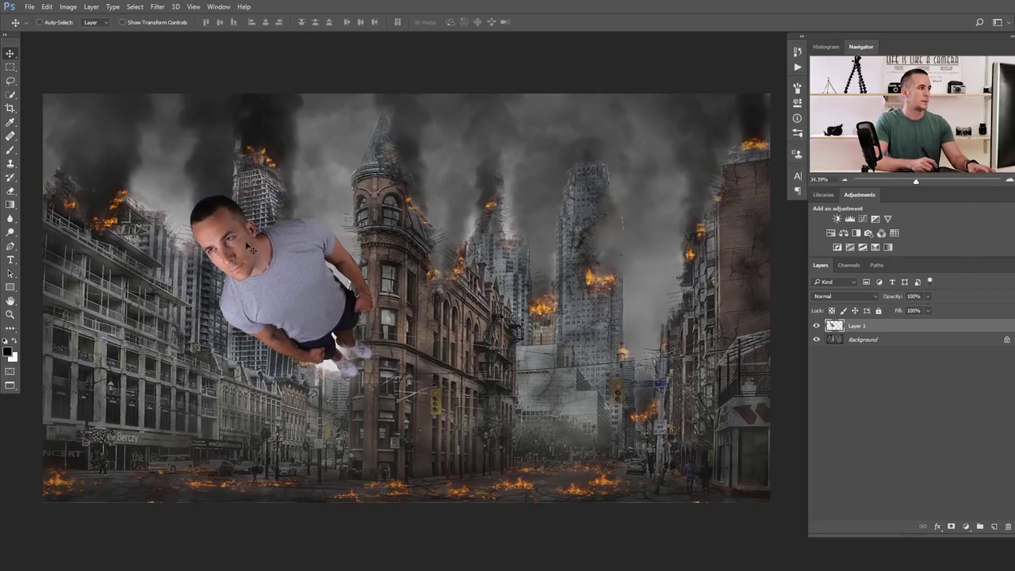
Start Puppet Warp on the man with anchor pins on his upper body, set Expansion to 15 px and hide the mesh
{"action": "left_click", "coordinate": [47, 7]}
{"action": "left_click", "coordinate": [67, 202]}
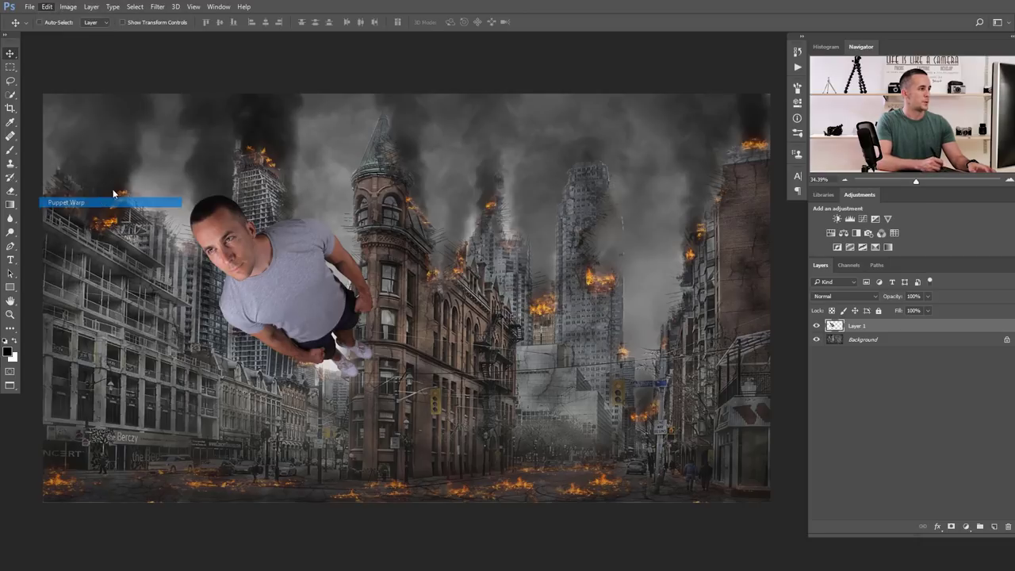
{"action": "left_click", "coordinate": [303, 233]}
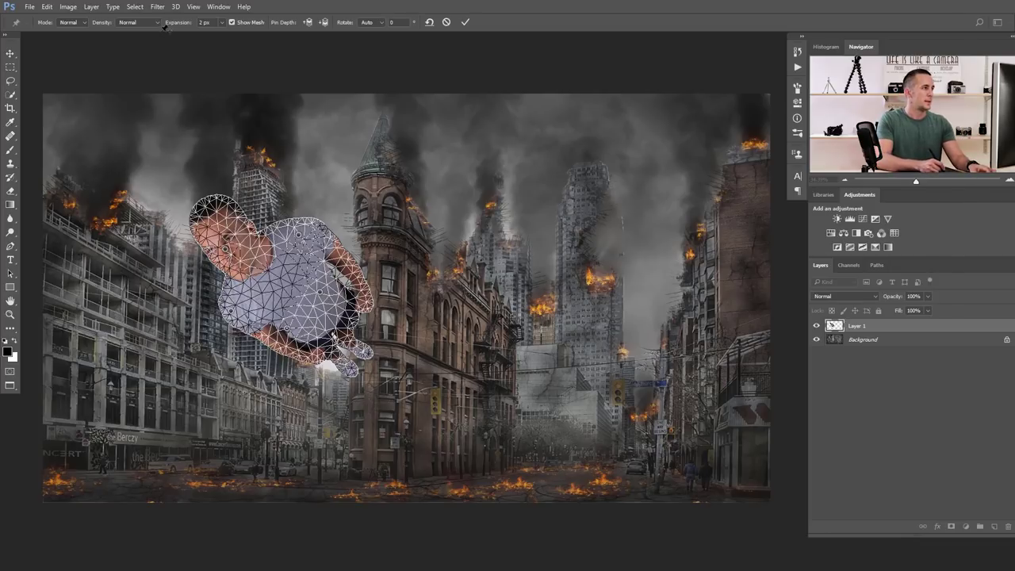
{"action": "left_click_drag", "start_coordinate": [169, 26], "coordinate": [181, 26]}
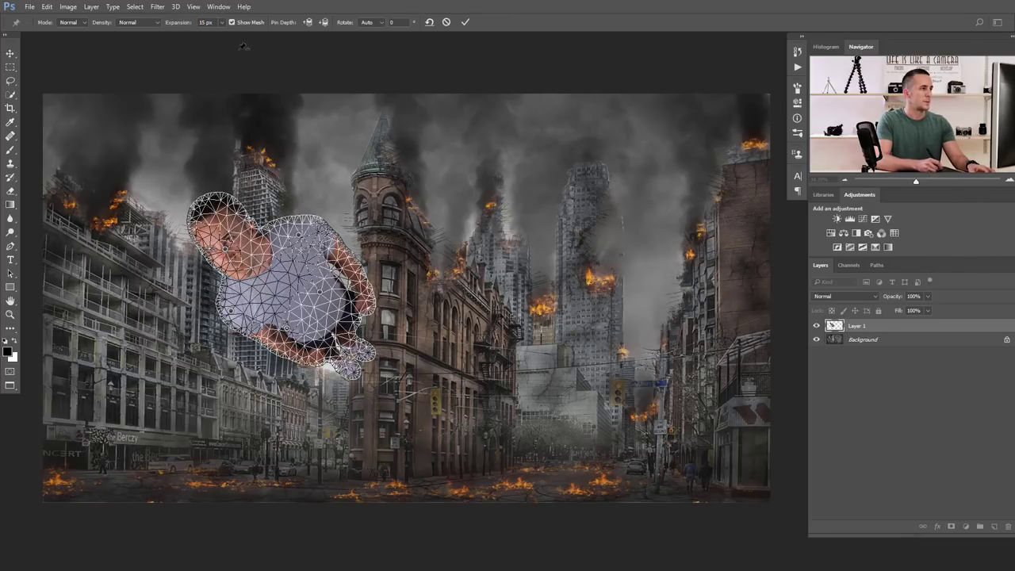
{"action": "left_click", "coordinate": [232, 22]}
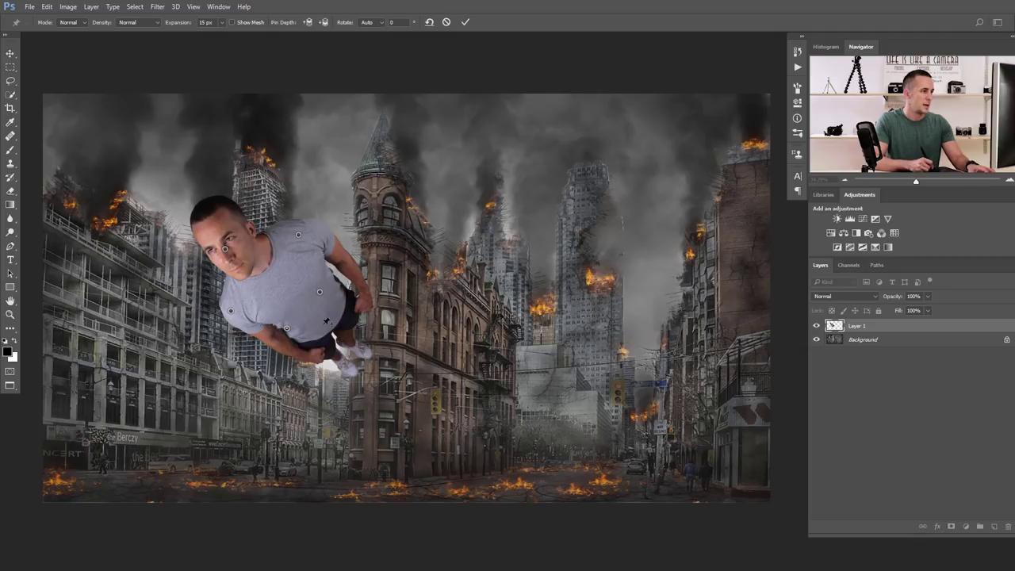
Pin the man's waist and legs, pull his feet outward toward the round tower, and apply the warp
{"action": "left_click", "coordinate": [325, 325]}
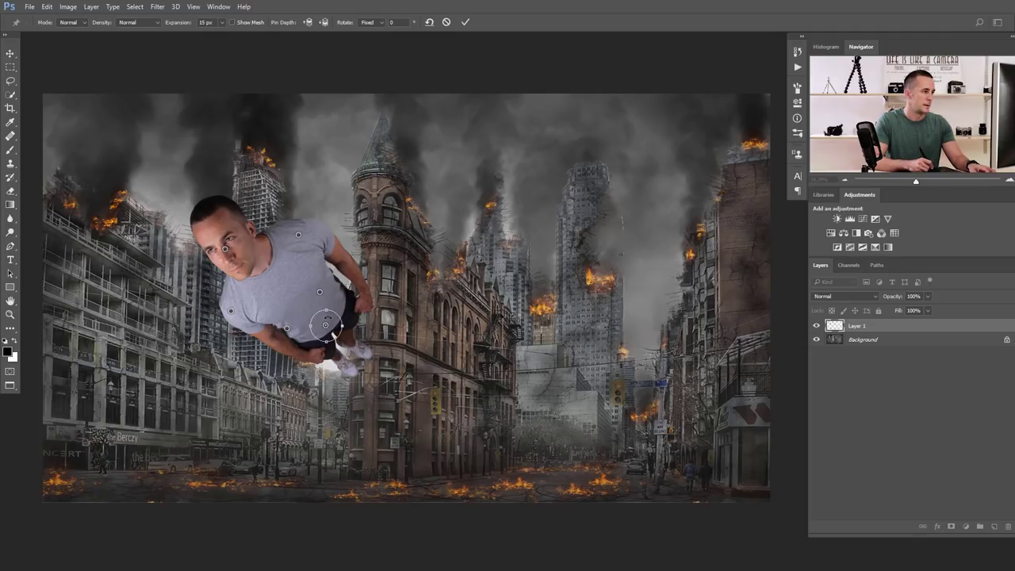
{"action": "left_click_drag", "start_coordinate": [331, 311], "coordinate": [371, 326]}
{"action": "left_click_drag", "start_coordinate": [366, 362], "coordinate": [376, 365]}
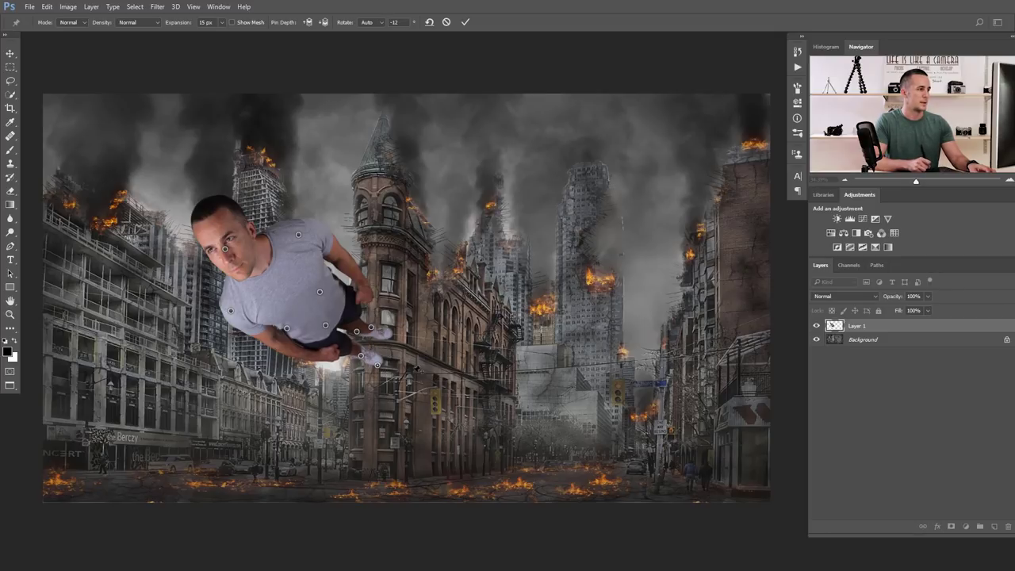
{"action": "left_click", "coordinate": [464, 22]}
Free-transform the man to about 105% width and 101% height with about 1.8° rotation and -3.9° horizontal skew
{"action": "key", "text": "ctrl"}
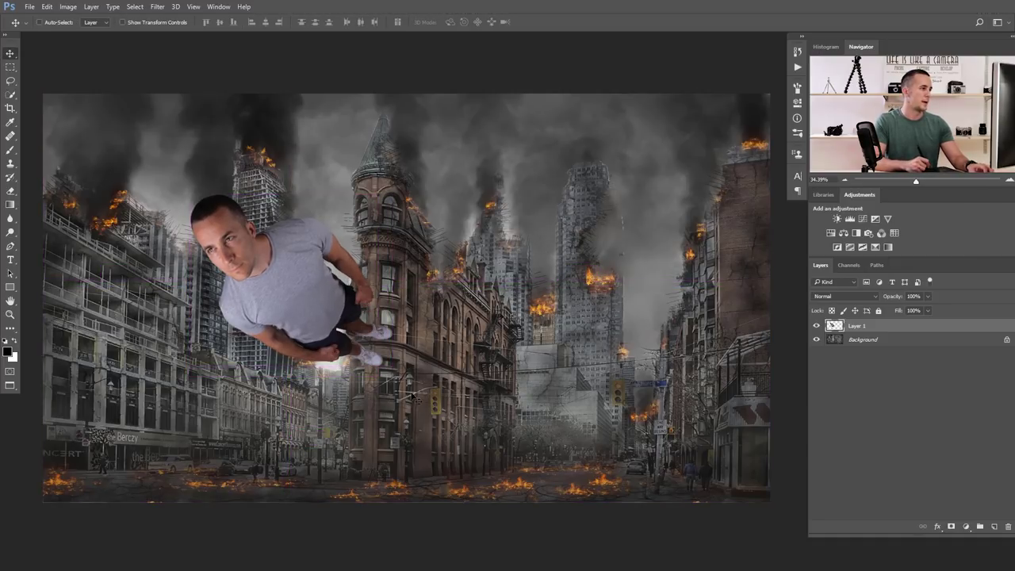
{"action": "key", "text": "ctrl+t"}
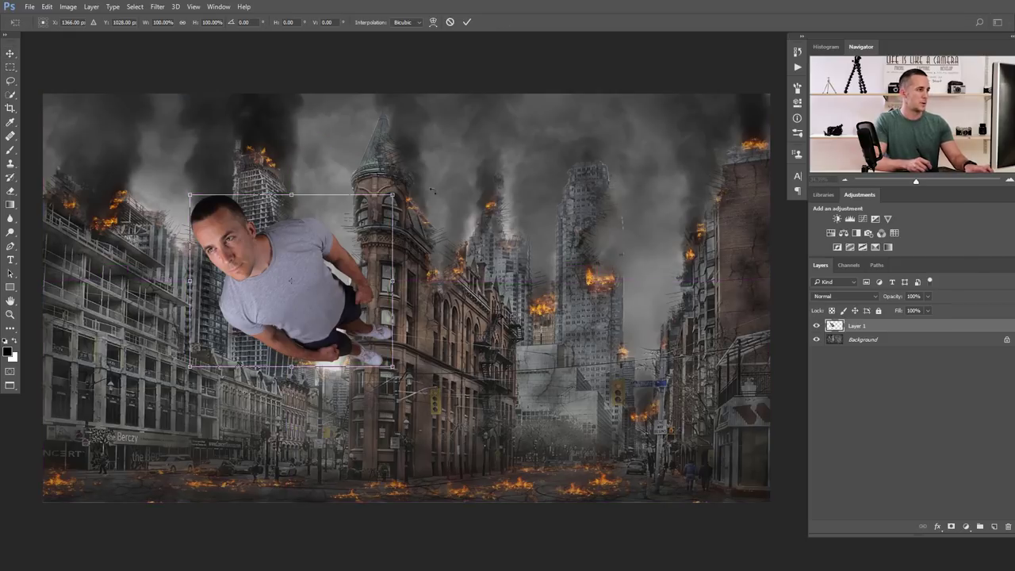
{"action": "left_click_drag", "start_coordinate": [432, 191], "coordinate": [406, 197]}
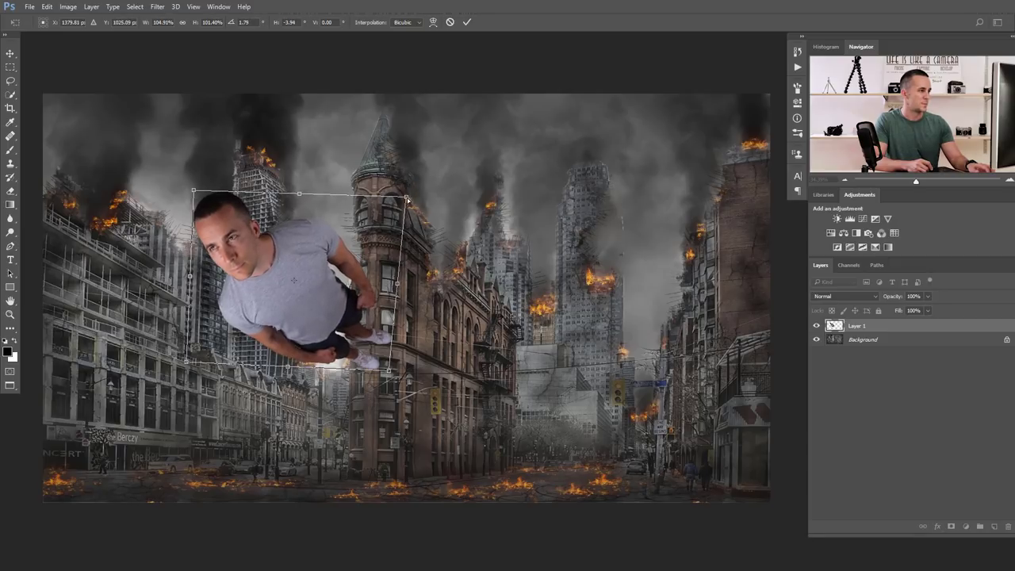
{"action": "key", "text": "Return"}
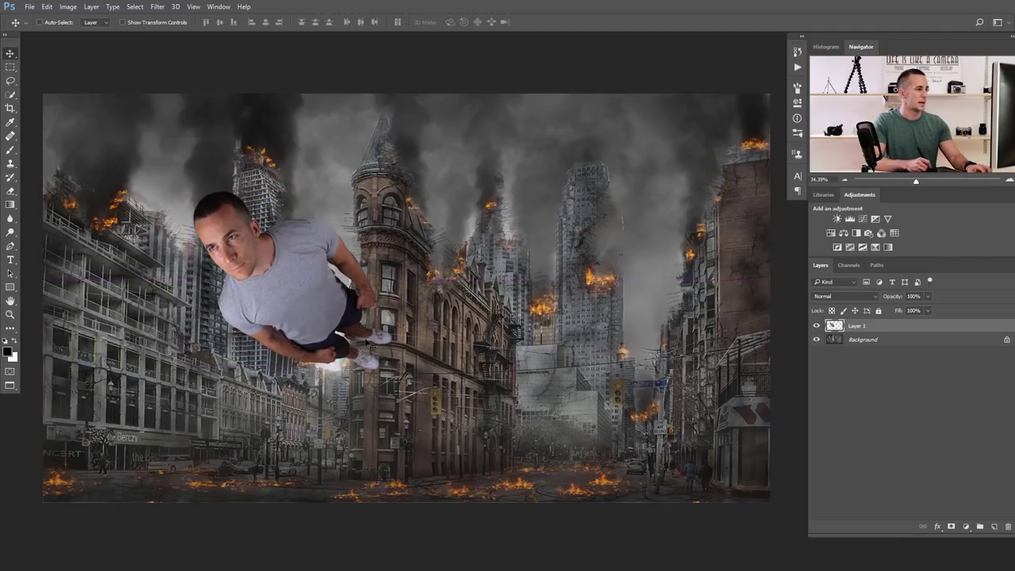
Desaturate the man's layer to black and white
{"action": "scroll", "coordinate": [371, 396], "scroll_direction": "down", "scroll_amount": 5}
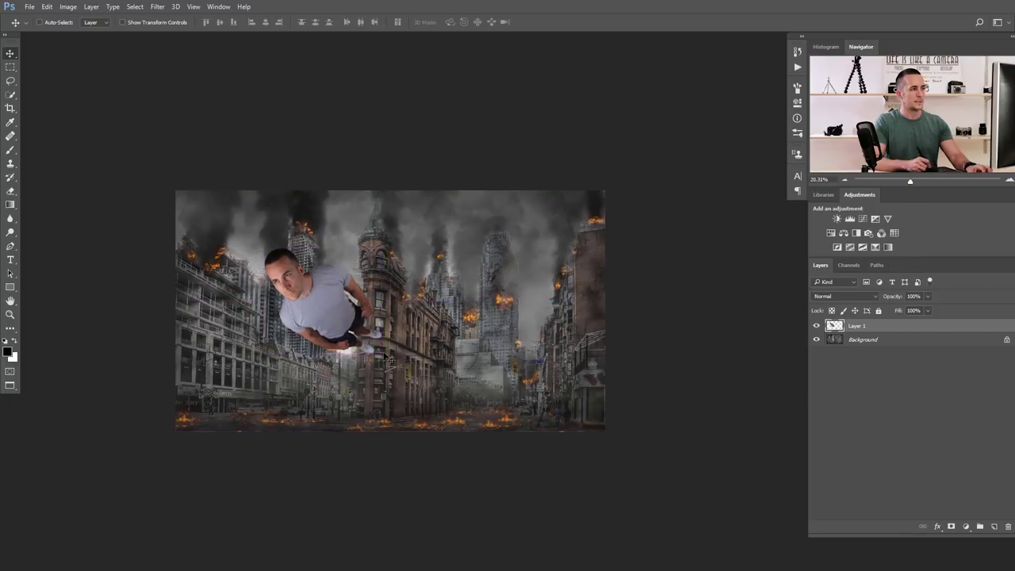
{"action": "scroll", "coordinate": [300, 316], "scroll_direction": "up", "scroll_amount": 4}
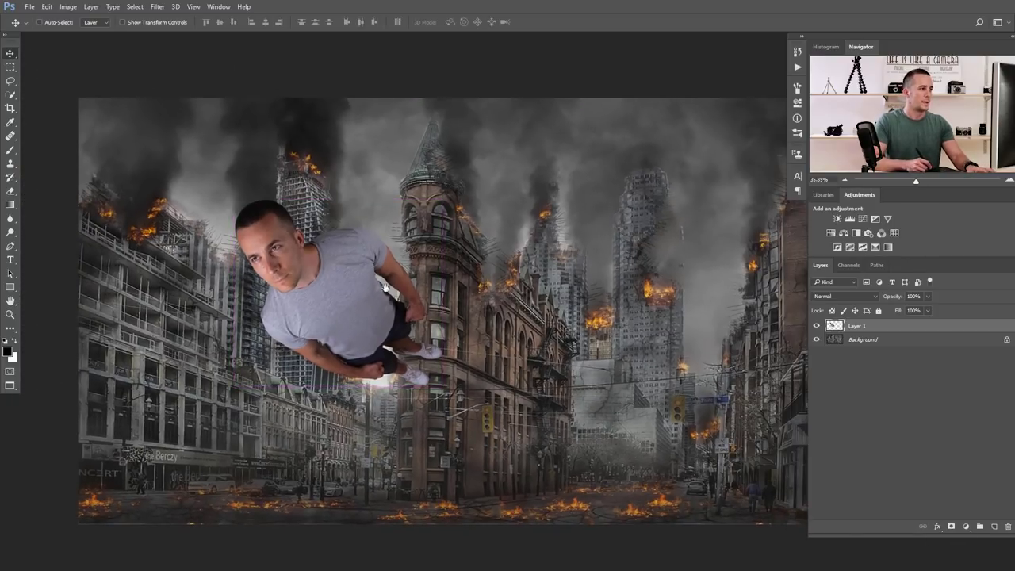
{"action": "left_click_drag", "start_coordinate": [384, 288], "coordinate": [367, 285]}
{"action": "scroll", "coordinate": [420, 291], "scroll_direction": "down", "scroll_amount": 1}
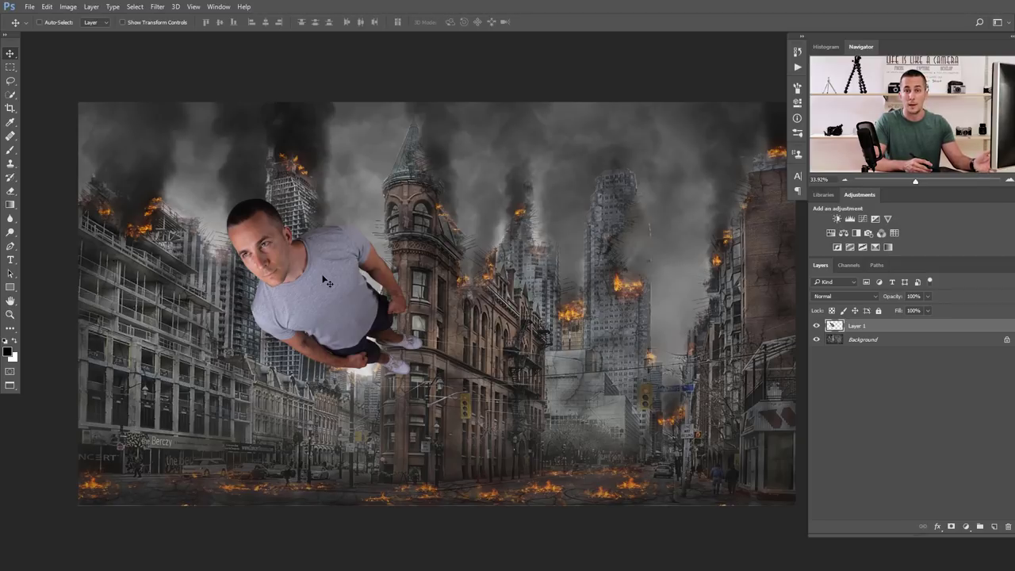
{"action": "key", "text": "ctrl+shift+u"}
{"action": "scroll", "coordinate": [279, 257], "scroll_direction": "up", "scroll_amount": 2}
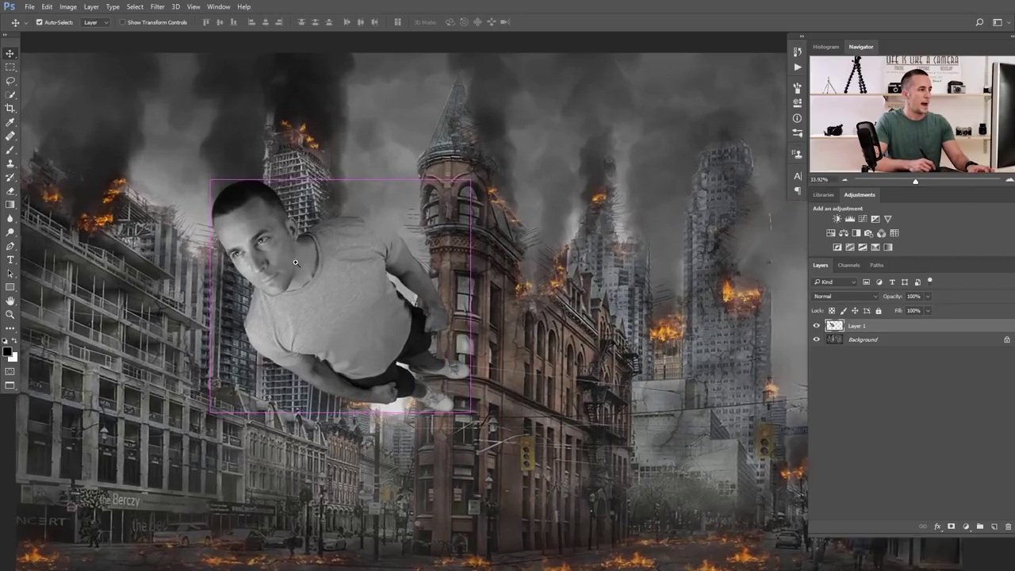
{"action": "scroll", "coordinate": [270, 272], "scroll_direction": "up", "scroll_amount": 2}
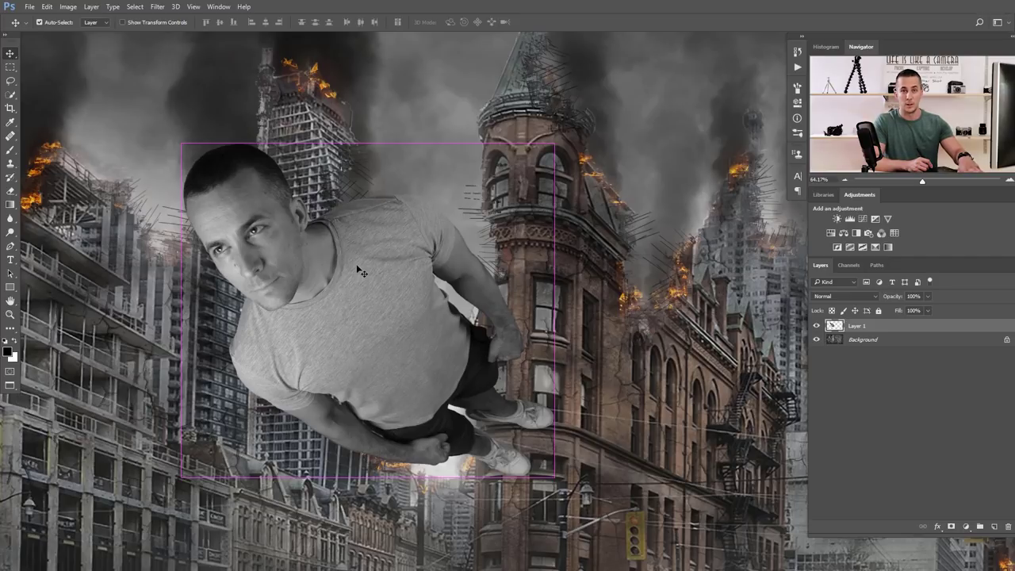
Try inverting the man's layer into a negative and restore its normal black-and-white tones
{"action": "key", "text": "ctrl+i"}
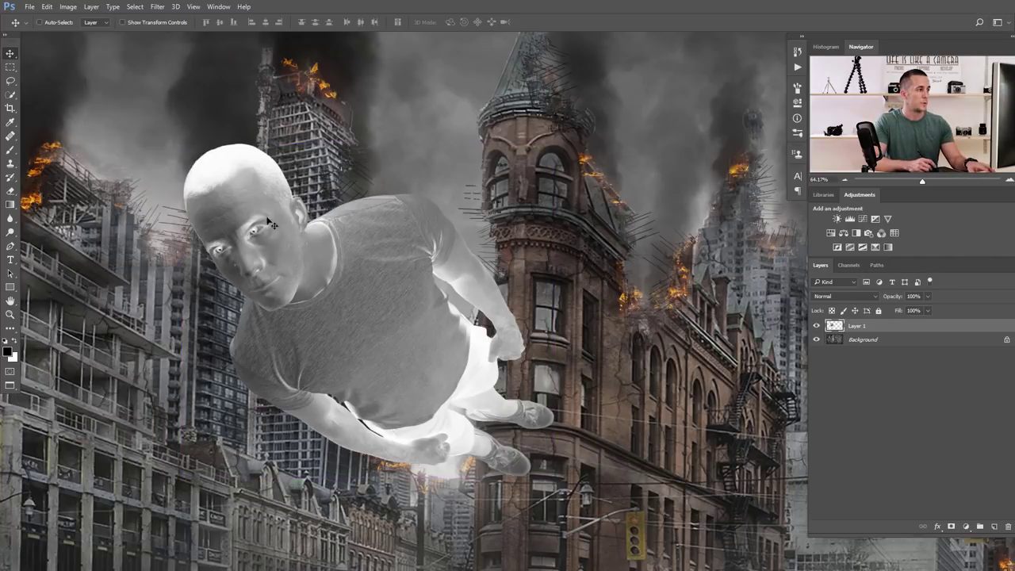
{"action": "scroll", "coordinate": [309, 284], "scroll_direction": "up", "scroll_amount": 3}
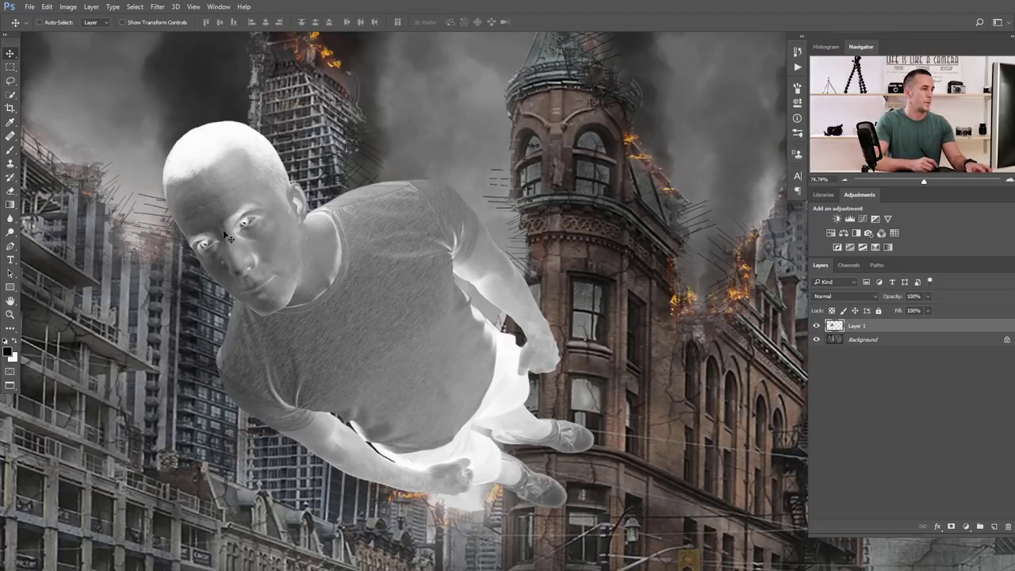
{"action": "scroll", "coordinate": [379, 294], "scroll_direction": "down", "scroll_amount": 3}
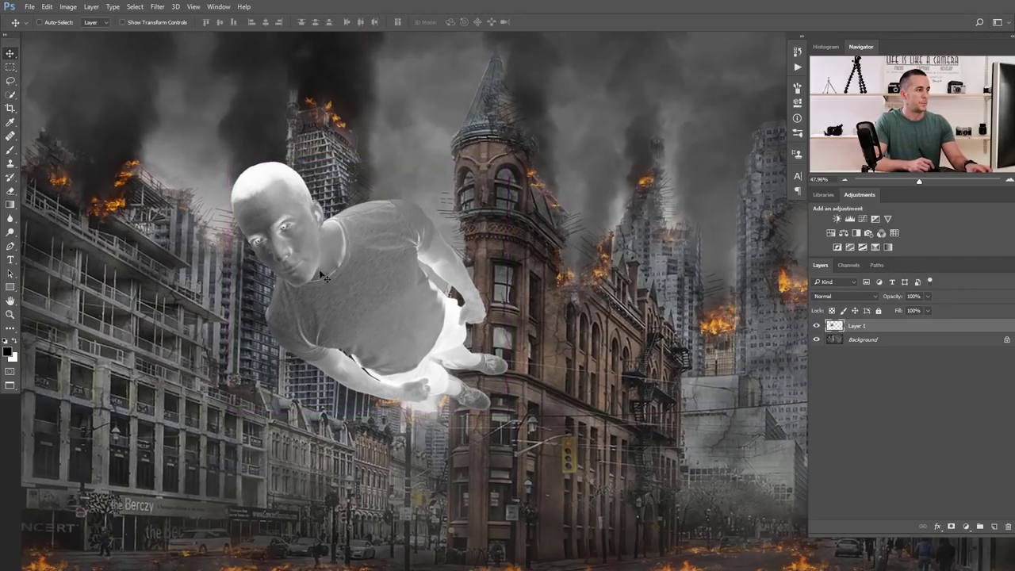
{"action": "scroll", "coordinate": [325, 277], "scroll_direction": "up", "scroll_amount": 1}
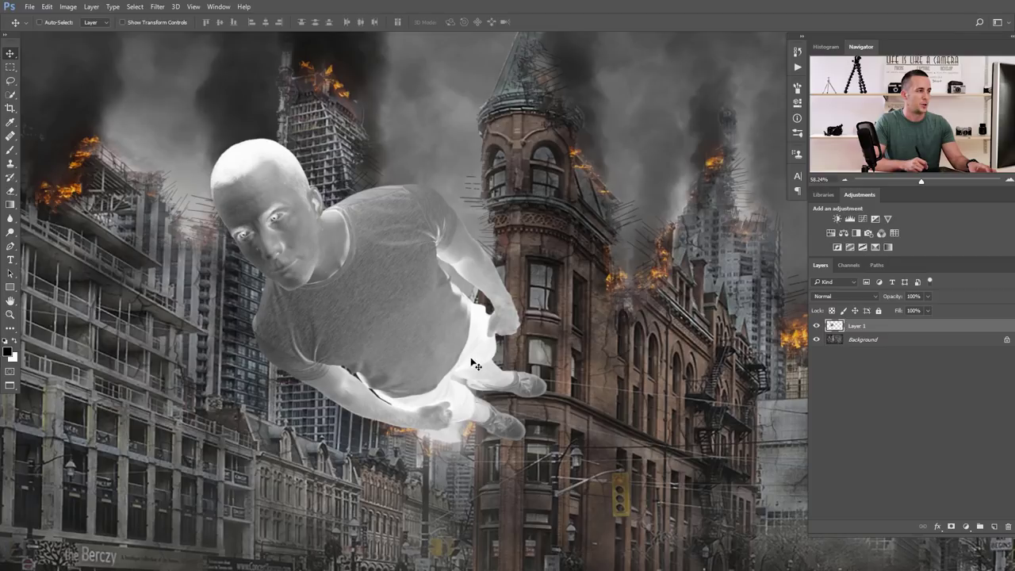
{"action": "key", "text": "ctrl+i"}
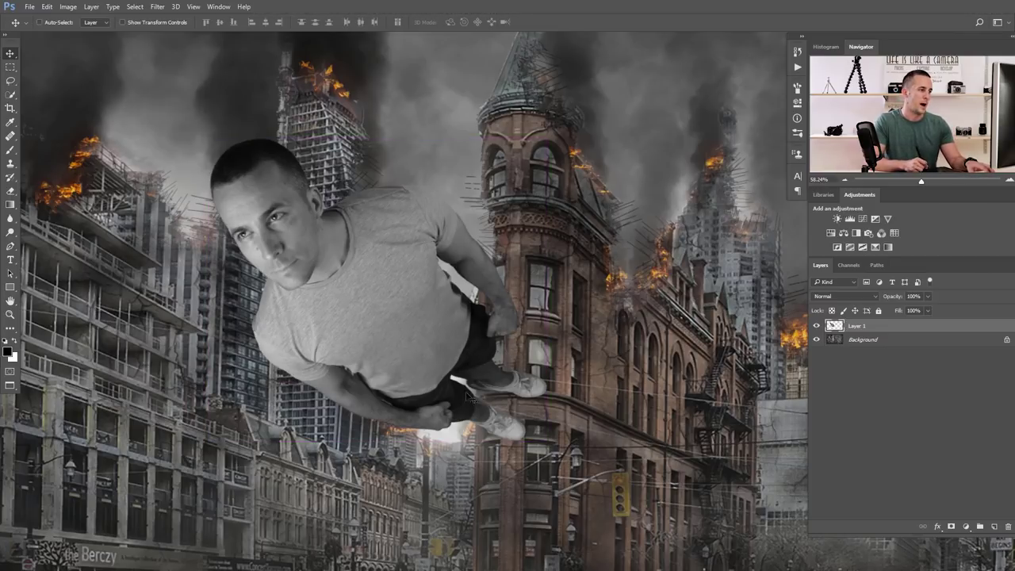
{"action": "key", "text": "ctrl+i"}
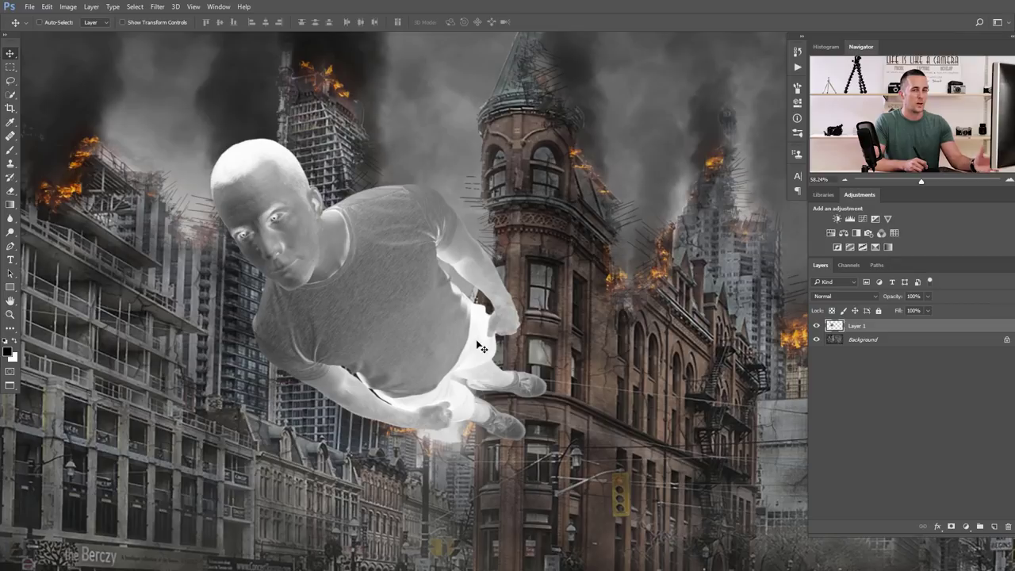
{"action": "key", "text": "ctrl"}
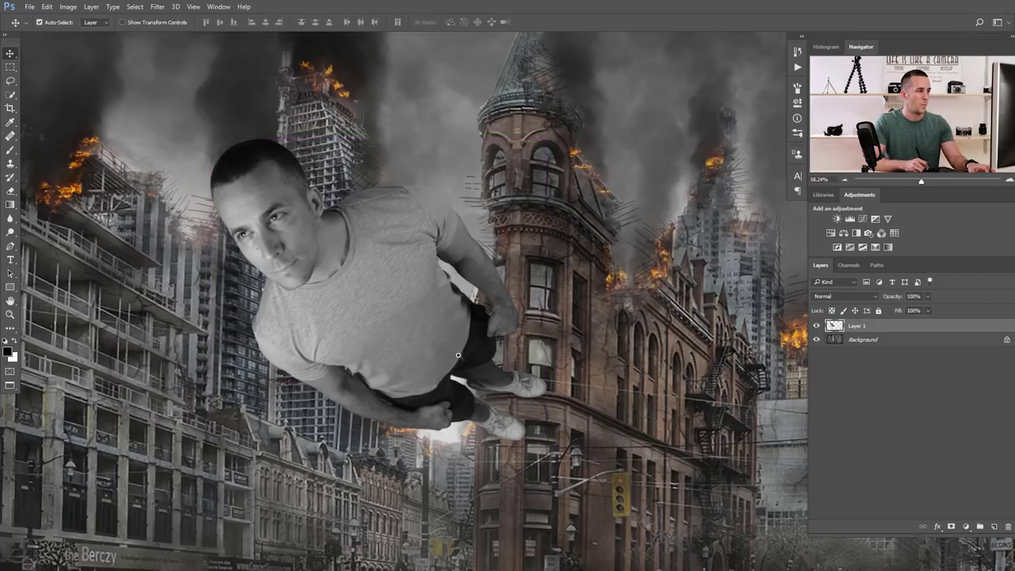
Select the man's dark shorts and lower legs with the Quick Selection tool
{"action": "scroll", "coordinate": [480, 349], "scroll_direction": "up", "scroll_amount": 5}
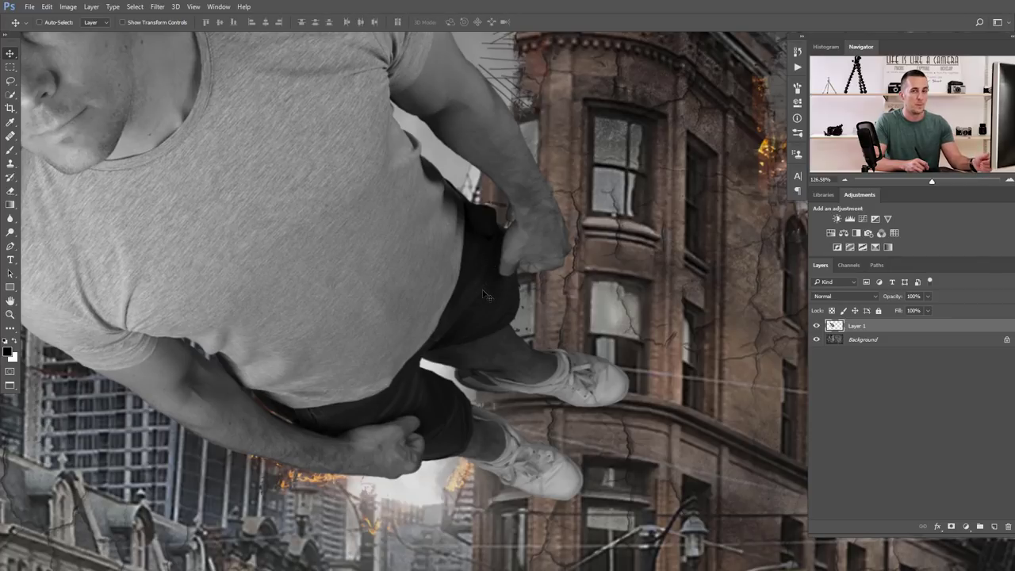
{"action": "key", "text": "w"}
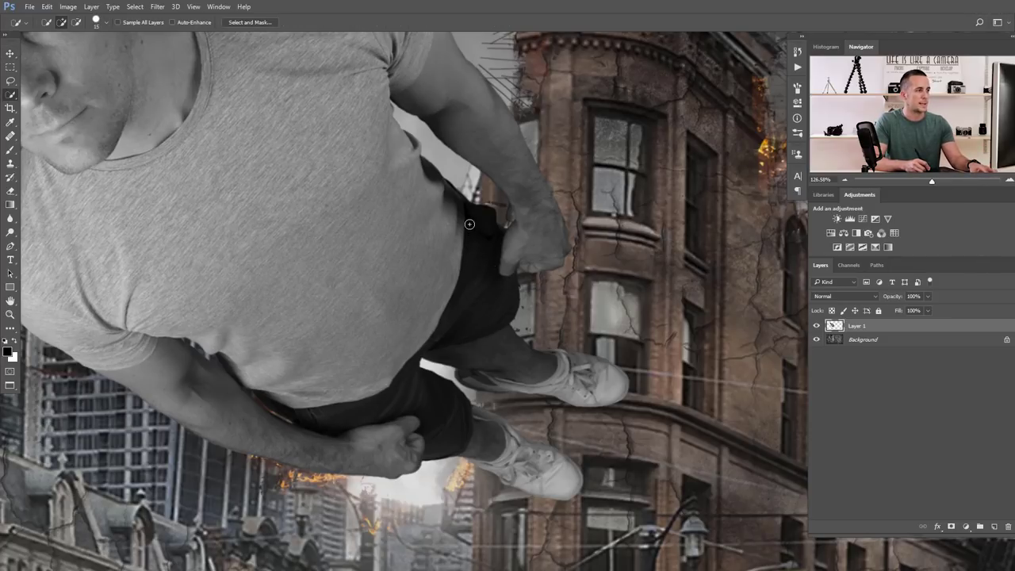
{"action": "mouse_move", "coordinate": [474, 218]}
{"action": "left_mouse_down"}
{"action": "mouse_move", "coordinate": [480, 290]}
{"action": "mouse_move", "coordinate": [498, 299]}
{"action": "mouse_move", "coordinate": [472, 288]}
{"action": "mouse_move", "coordinate": [408, 376]}
{"action": "mouse_move", "coordinate": [366, 412]}
{"action": "mouse_move", "coordinate": [262, 403]}
{"action": "left_mouse_up"}
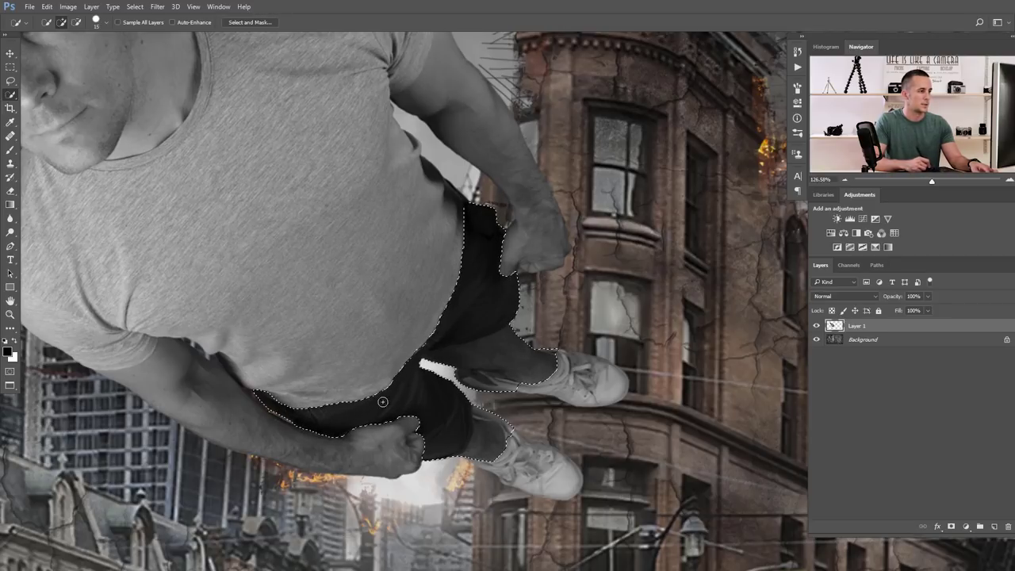
Subtract the background spill beside the lower ankle from the shorts-and-legs selection
{"action": "scroll", "coordinate": [472, 416], "scroll_direction": "up", "scroll_amount": 3}
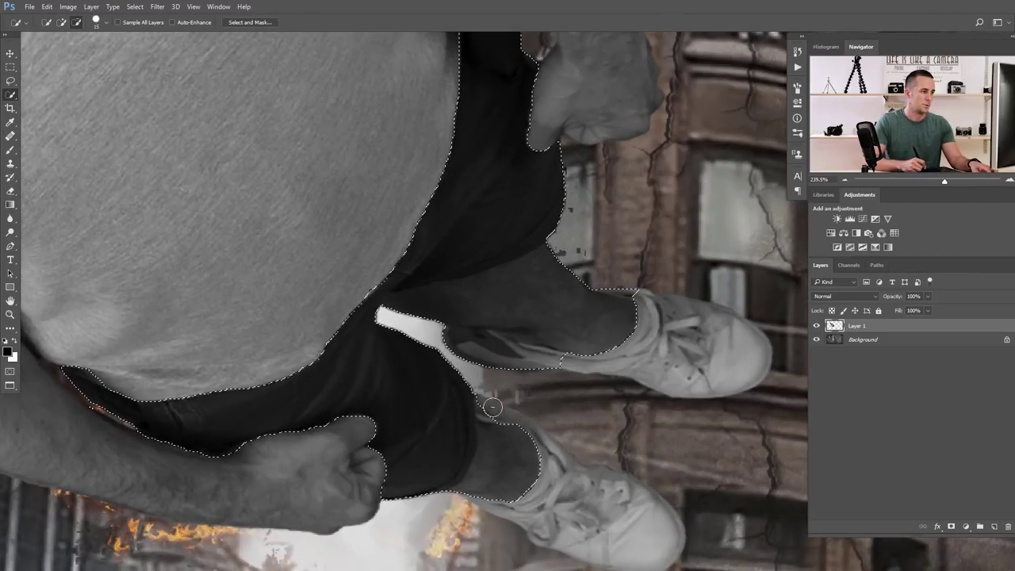
{"action": "left_click_drag", "start_coordinate": [482, 439], "coordinate": [501, 460]}
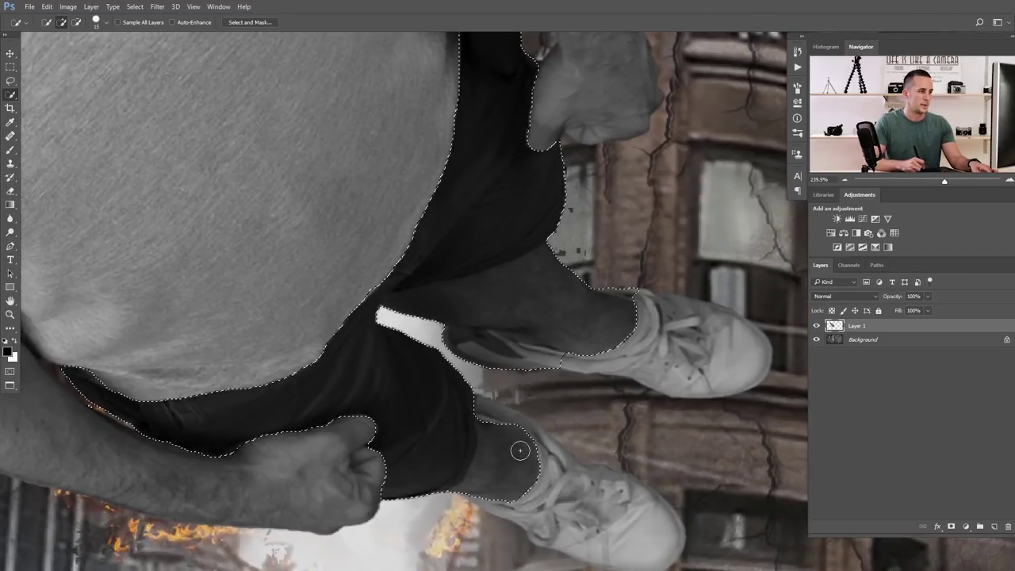
{"action": "key", "text": "alt"}
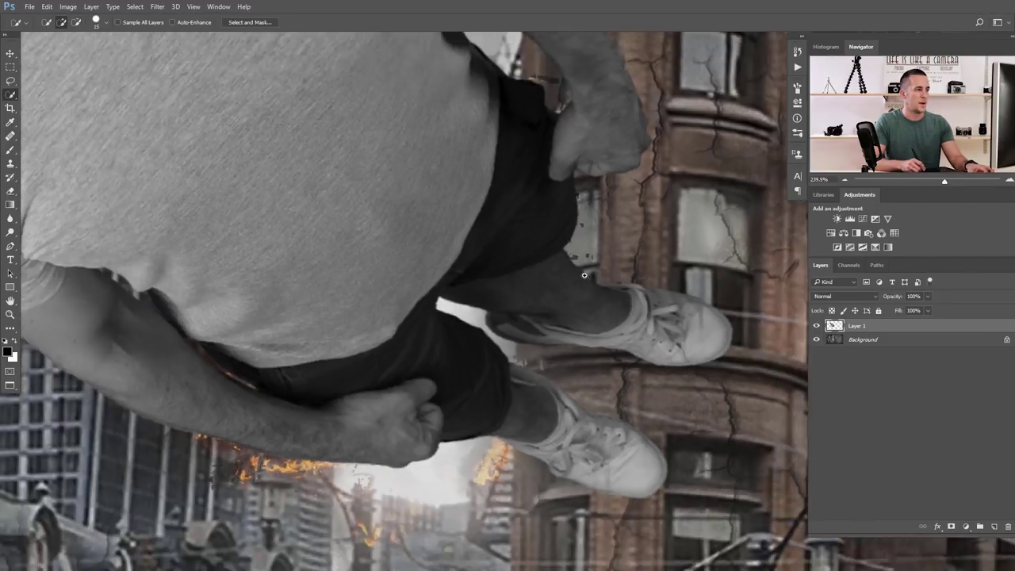
Add a Curves adjustment layer masked to the selected shorts and lower legs
{"action": "scroll", "coordinate": [595, 271], "scroll_direction": "down", "scroll_amount": 4}
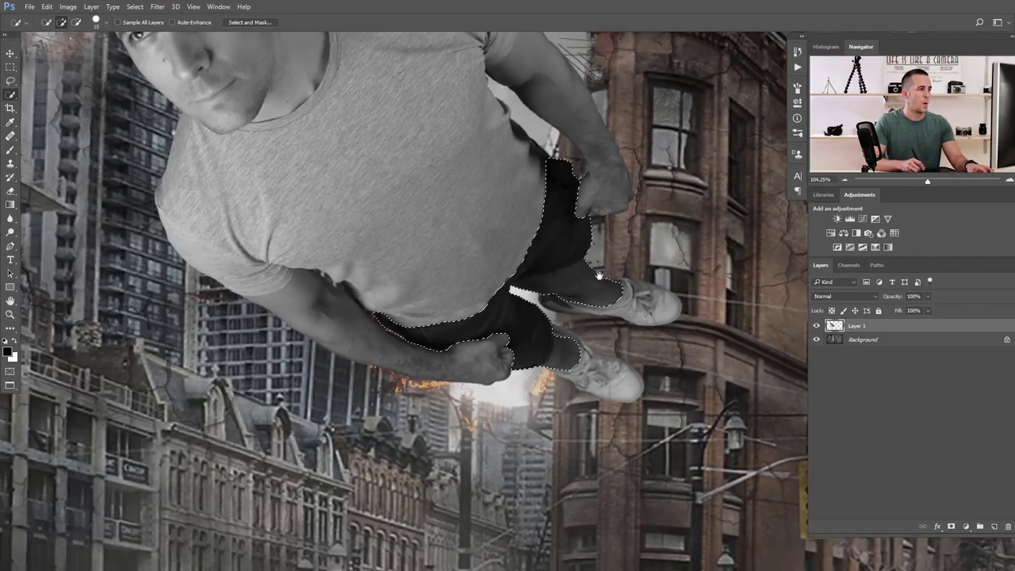
{"action": "scroll", "coordinate": [598, 274], "scroll_direction": "down", "scroll_amount": 3}
{"action": "left_click_drag", "start_coordinate": [583, 283], "coordinate": [530, 309]}
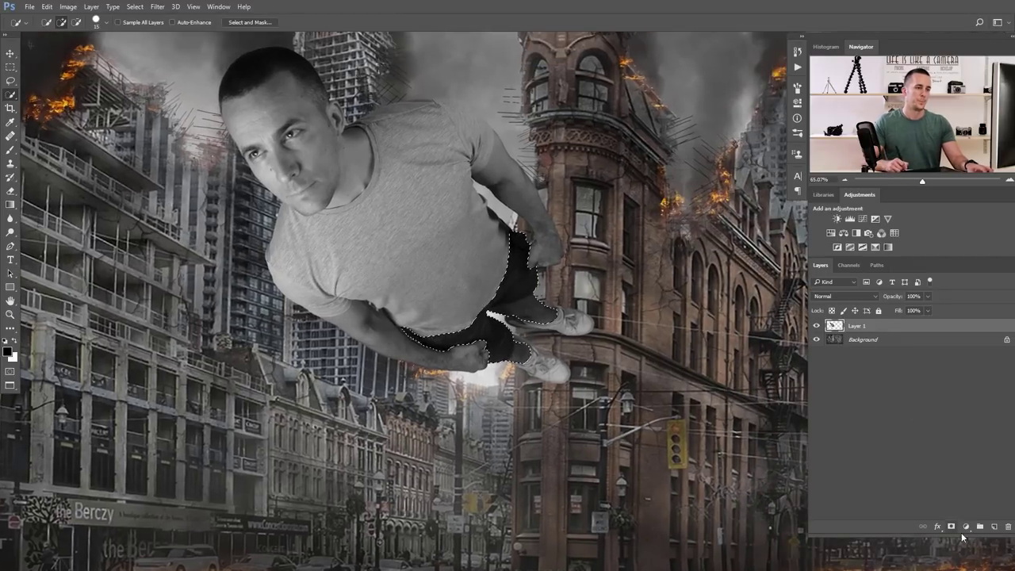
{"action": "left_click", "coordinate": [966, 527]}
{"action": "left_click", "coordinate": [937, 357]}
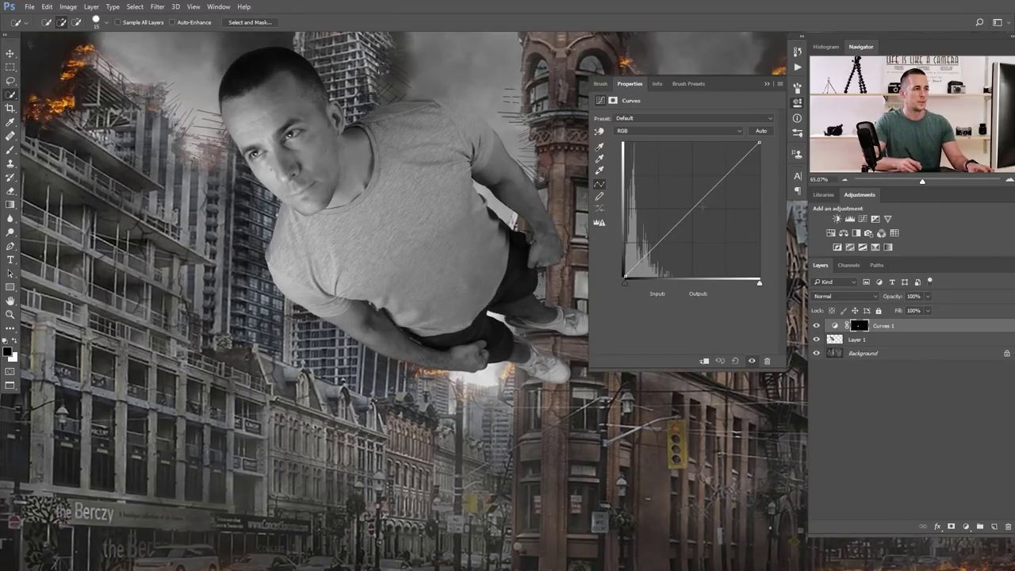
{"action": "left_click_drag", "start_coordinate": [480, 294], "coordinate": [382, 327]}
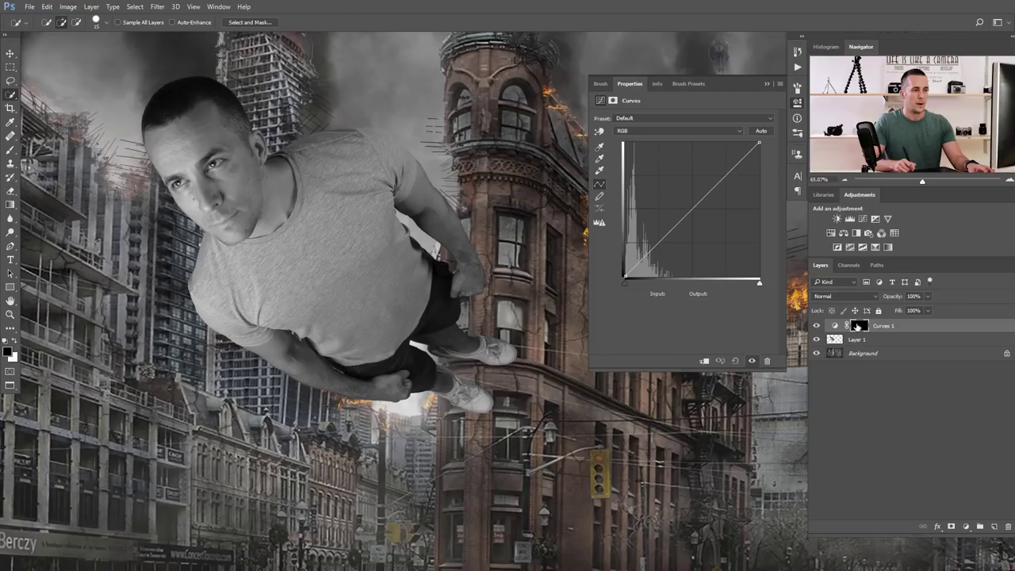
Lighten the shorts and legs by raising the curve's black point to output 106 and setting the white point's input to 240
{"action": "left_click_drag", "start_coordinate": [690, 209], "coordinate": [782, 191]}
{"action": "mouse_move", "coordinate": [759, 142]}
{"action": "left_mouse_down"}
{"action": "mouse_move", "coordinate": [693, 143]}
{"action": "mouse_move", "coordinate": [758, 143]}
{"action": "left_mouse_up"}
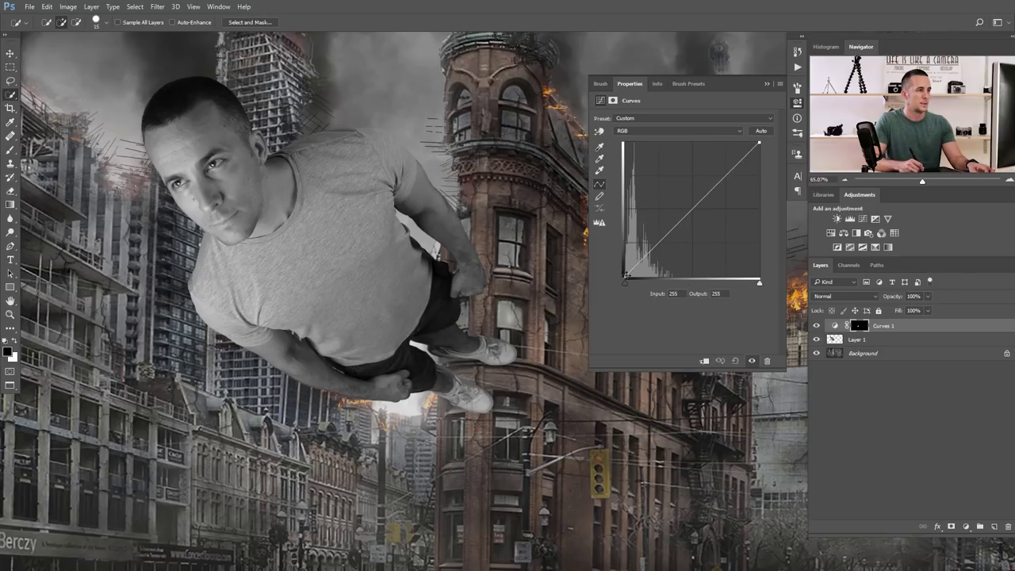
{"action": "left_click_drag", "start_coordinate": [626, 282], "coordinate": [624, 220]}
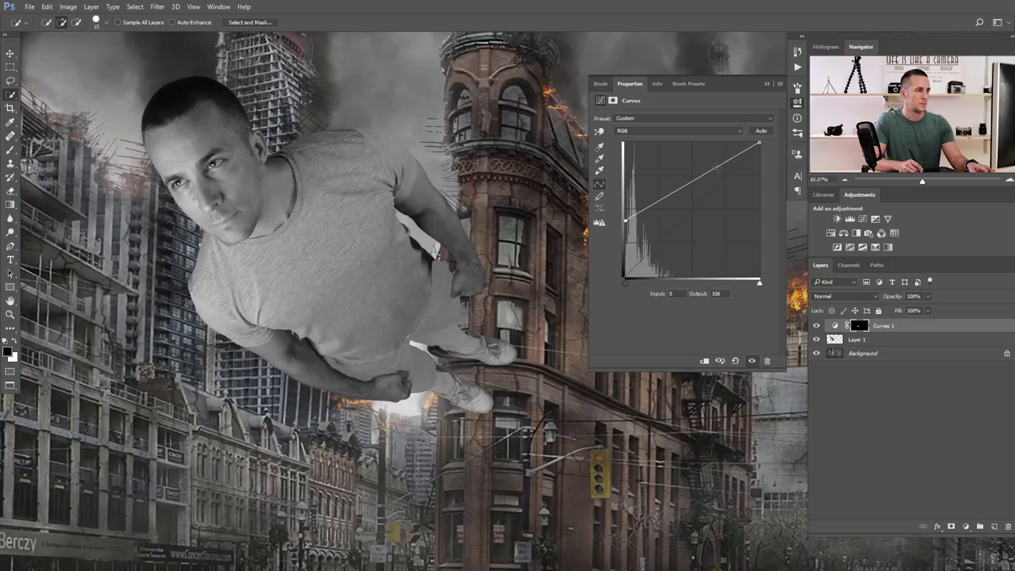
{"action": "mouse_move", "coordinate": [757, 144]}
{"action": "left_mouse_down"}
{"action": "mouse_move", "coordinate": [745, 129]}
{"action": "mouse_move", "coordinate": [754, 135]}
{"action": "left_mouse_up"}
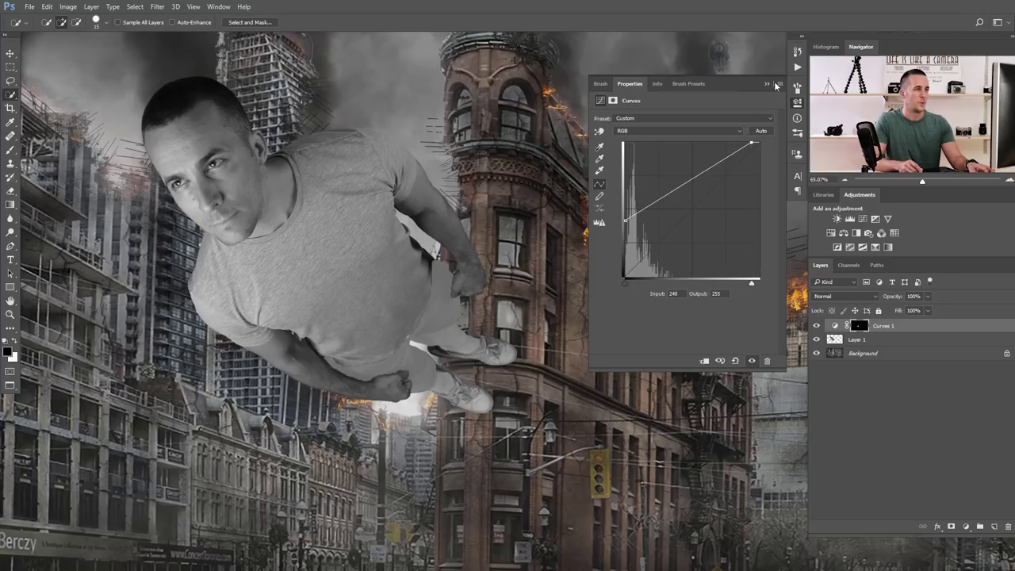
{"action": "left_click", "coordinate": [766, 84]}
Merge the Curves adjustment layer with the man's layer
{"action": "left_click_drag", "start_coordinate": [431, 328], "coordinate": [483, 324]}
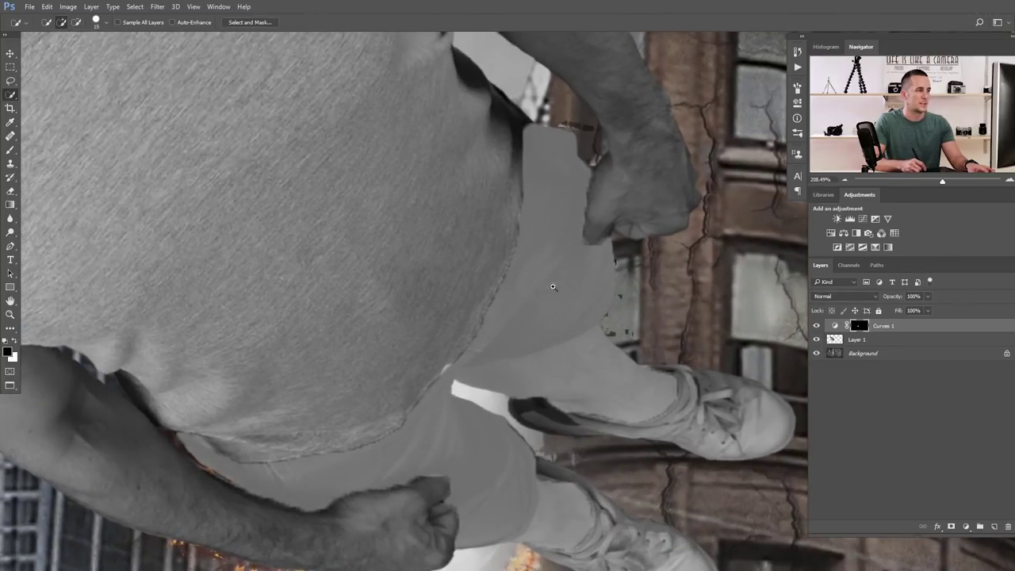
{"action": "scroll", "coordinate": [554, 287], "scroll_direction": "down", "scroll_amount": 6}
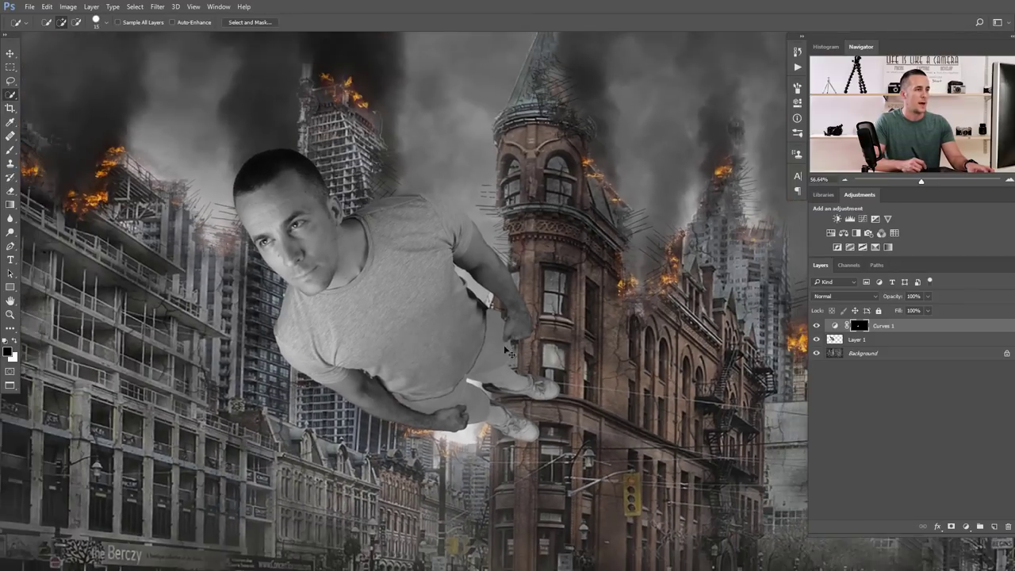
{"action": "scroll", "coordinate": [494, 324], "scroll_direction": "down", "scroll_amount": 2}
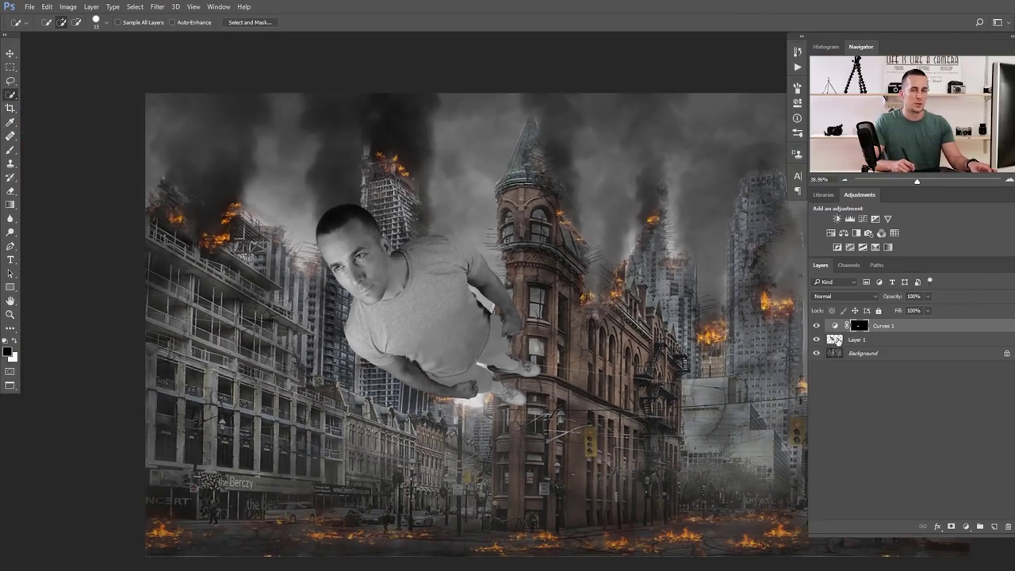
{"action": "left_click", "coordinate": [900, 343], "text": "shift"}
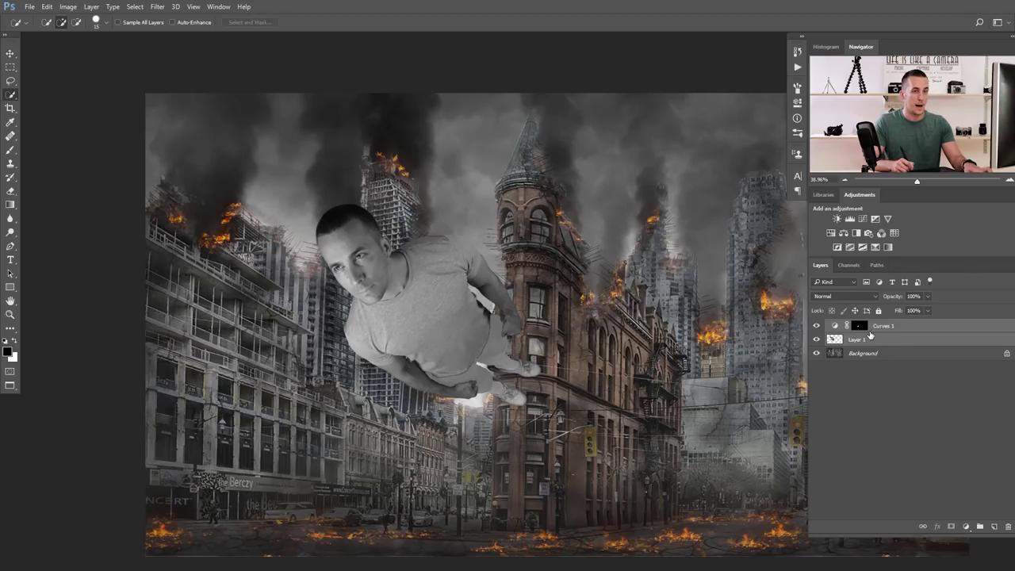
{"action": "key", "text": "ctrl+e"}
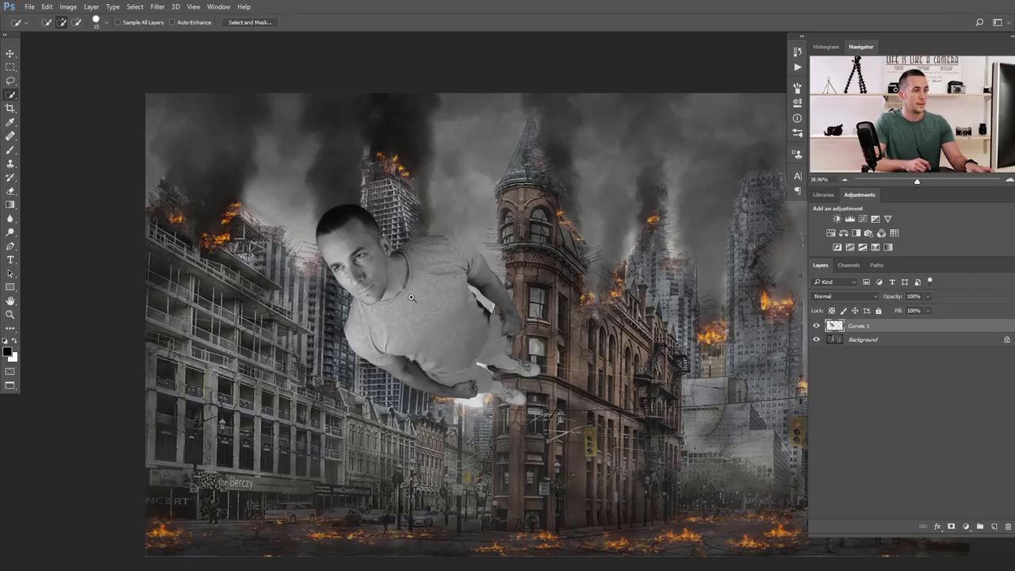
Invert the merged layer of the man into a negative
{"action": "scroll", "coordinate": [411, 297], "scroll_direction": "up", "scroll_amount": 2}
{"action": "scroll", "coordinate": [354, 268], "scroll_direction": "up", "scroll_amount": 3}
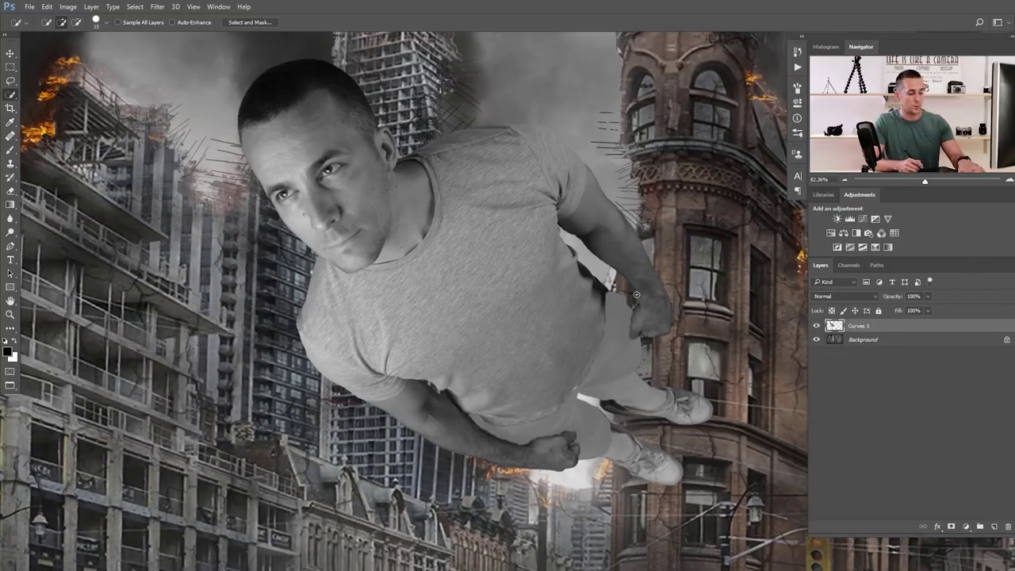
{"action": "scroll", "coordinate": [519, 258], "scroll_direction": "down", "scroll_amount": 4}
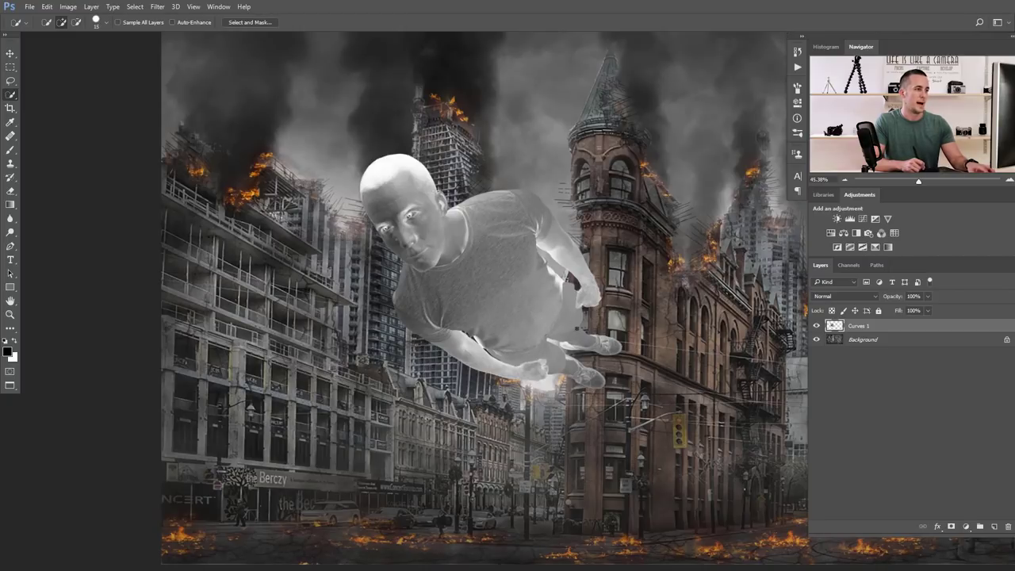
{"action": "scroll", "coordinate": [534, 314], "scroll_direction": "up", "scroll_amount": 1}
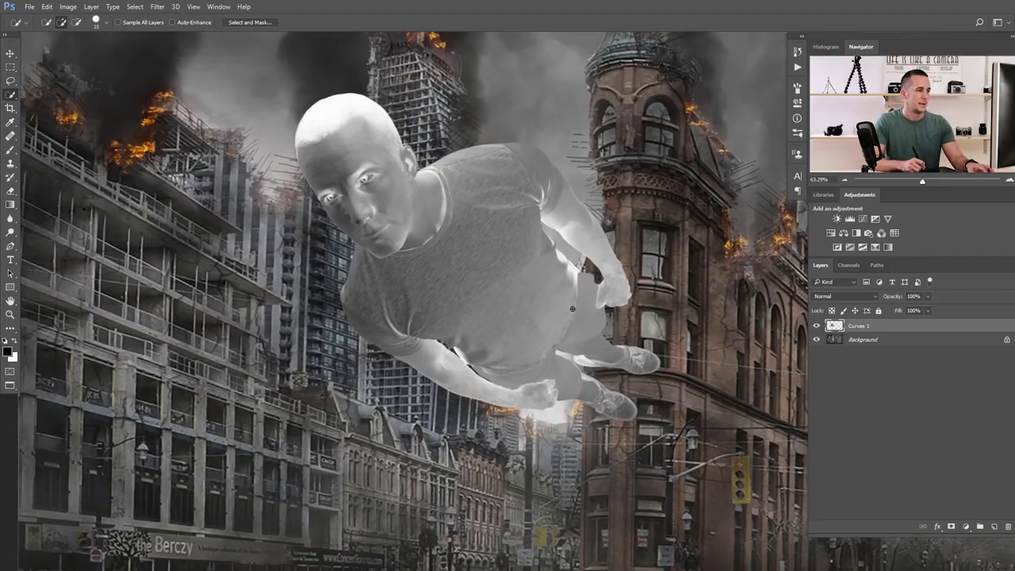
Paint over the dark pupil of the eye nearer the visible ear with a small light-grey brush at 100% opacity
{"action": "left_click_drag", "start_coordinate": [469, 260], "coordinate": [485, 285]}
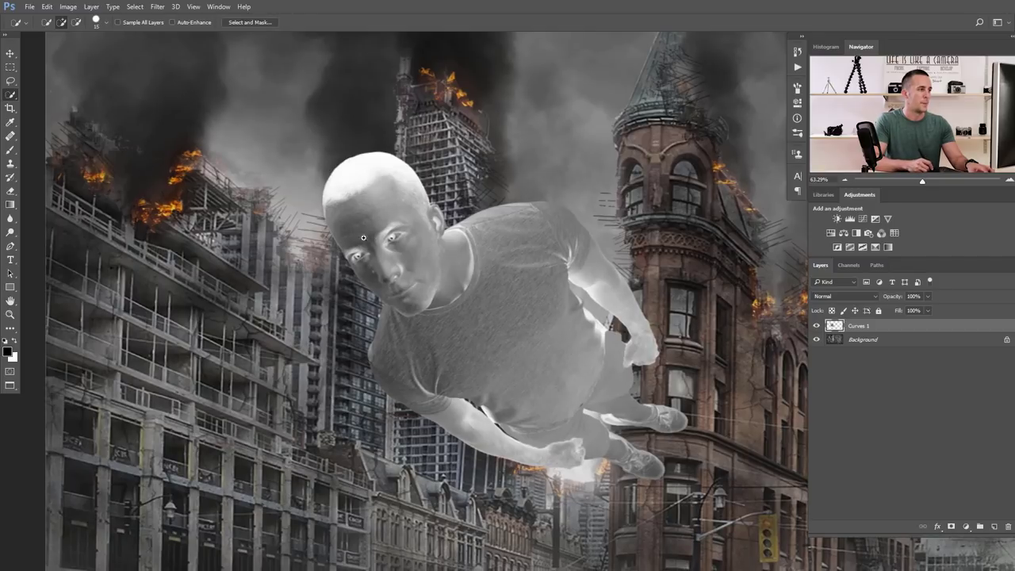
{"action": "scroll", "coordinate": [363, 238], "scroll_direction": "up", "scroll_amount": 1}
{"action": "scroll", "coordinate": [408, 268], "scroll_direction": "up", "scroll_amount": 1}
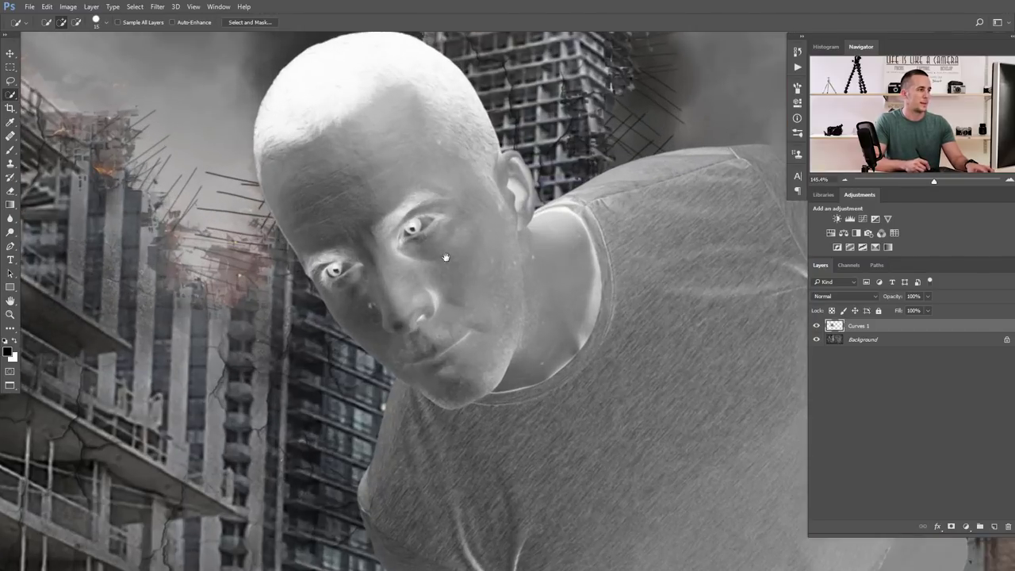
{"action": "scroll", "coordinate": [446, 257], "scroll_direction": "up", "scroll_amount": 2}
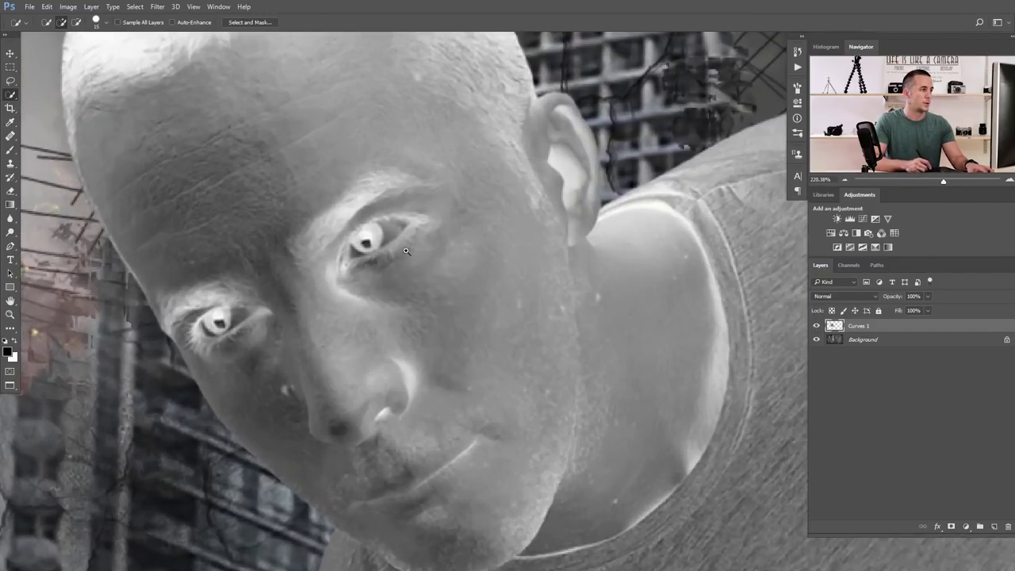
{"action": "scroll", "coordinate": [405, 251], "scroll_direction": "up", "scroll_amount": 1}
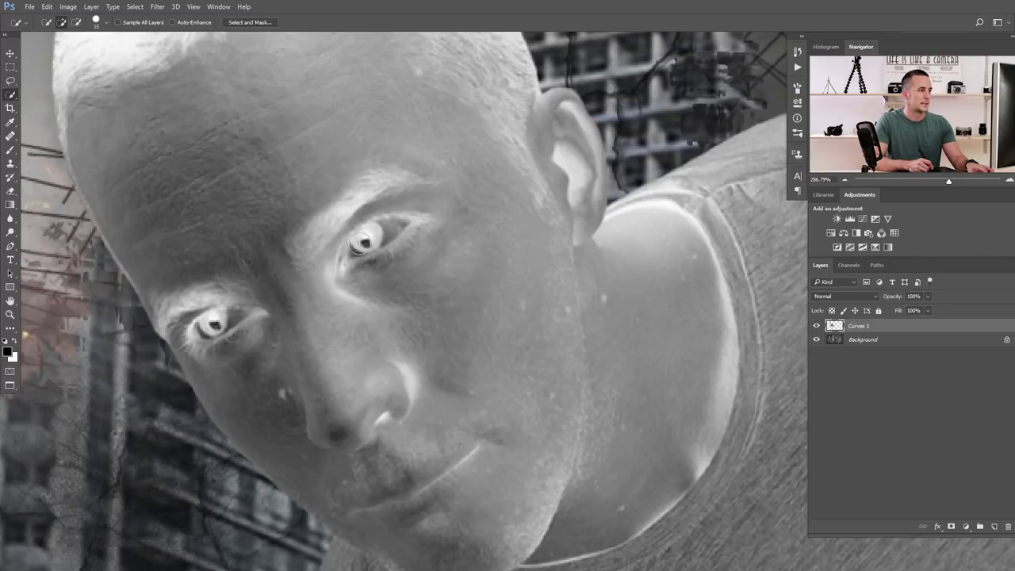
{"action": "scroll", "coordinate": [361, 239], "scroll_direction": "up", "scroll_amount": 1}
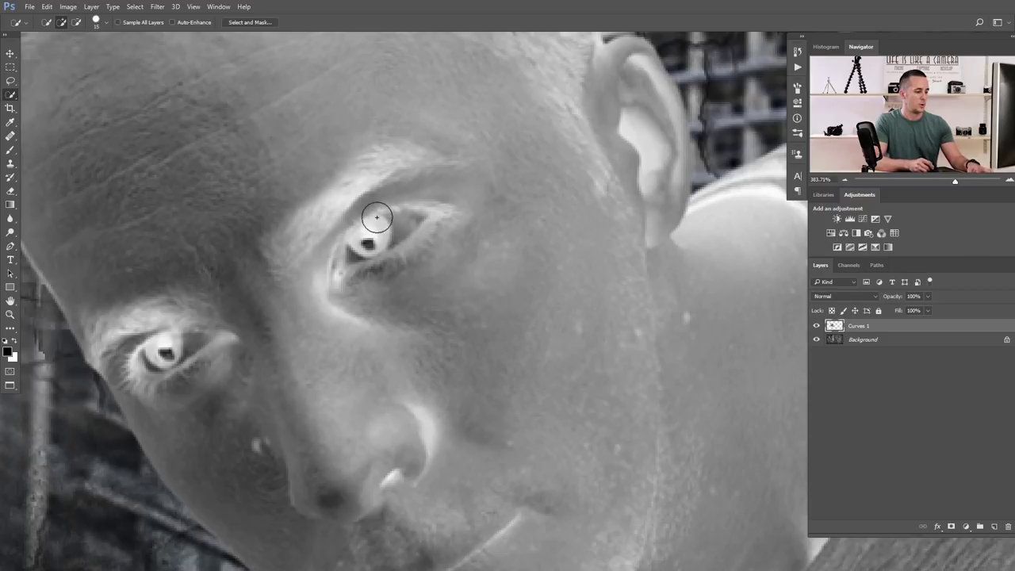
{"action": "key", "text": "b"}
{"action": "key", "text": "bracketleft"}
{"action": "key", "text": "bracketleft"}
{"action": "key", "text": "bracketleft"}
{"action": "key", "text": "bracketleft"}
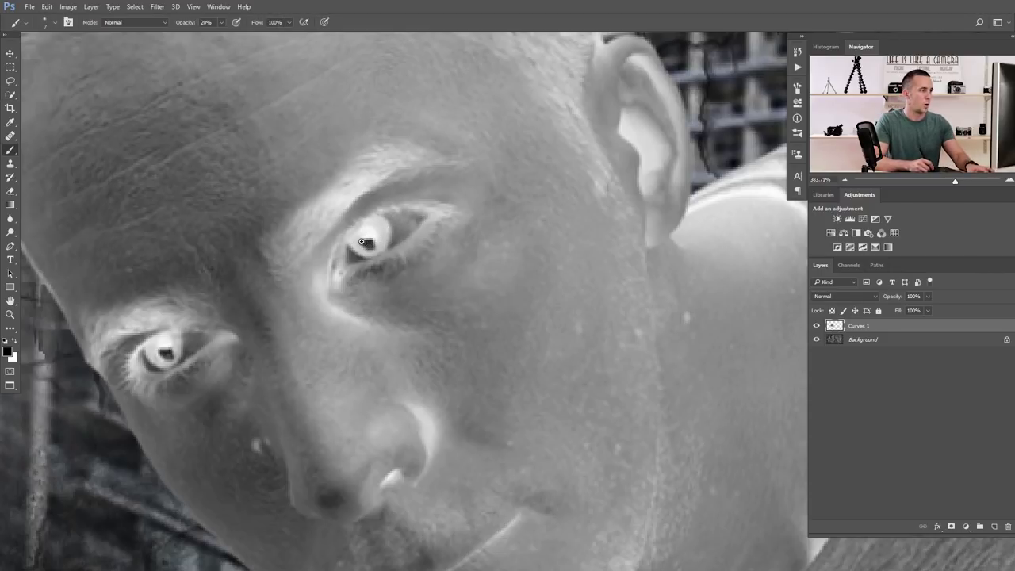
{"action": "scroll", "coordinate": [362, 241], "scroll_direction": "up", "scroll_amount": 1}
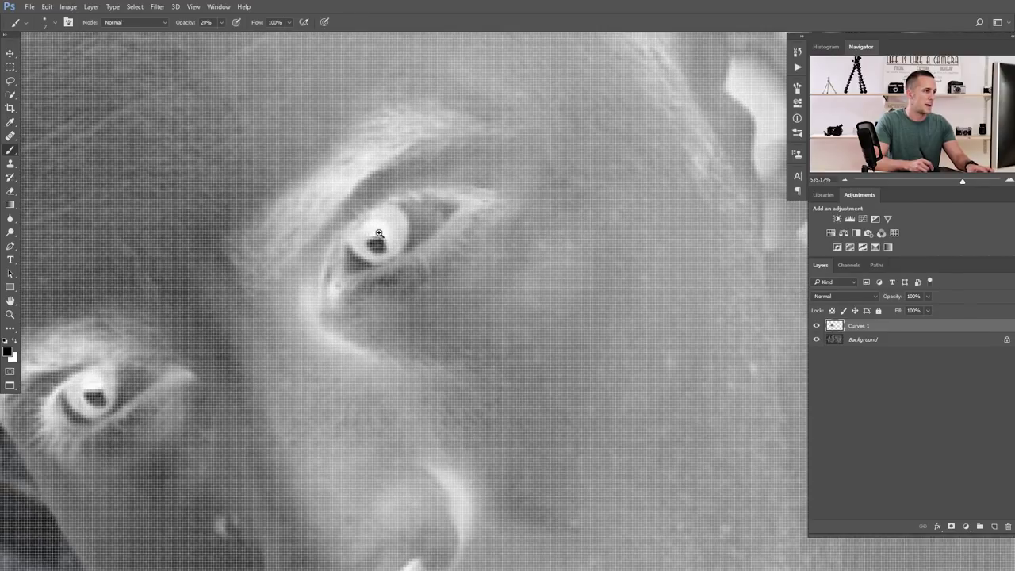
{"action": "scroll", "coordinate": [379, 233], "scroll_direction": "down", "scroll_amount": 1}
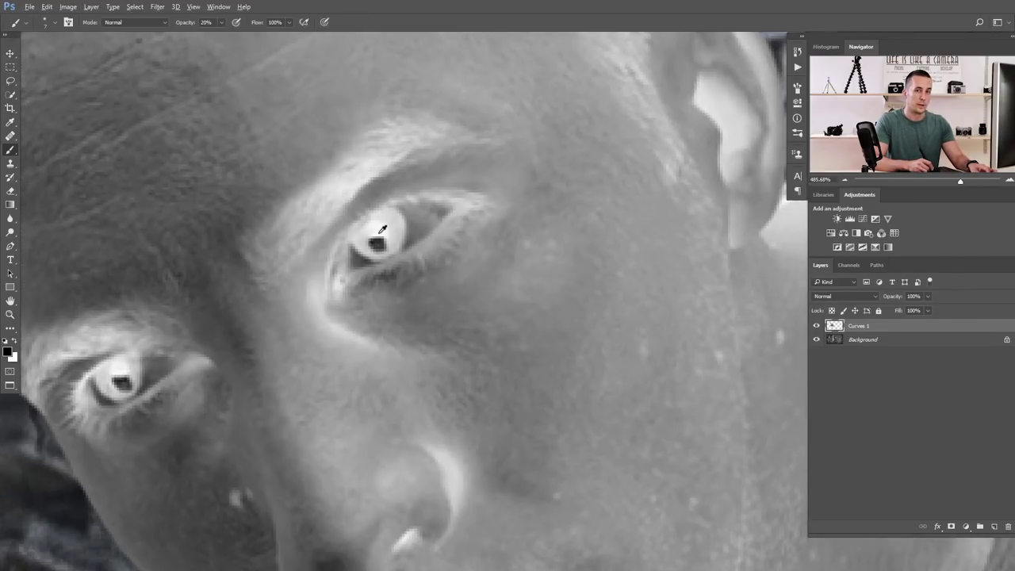
{"action": "key", "text": "x"}
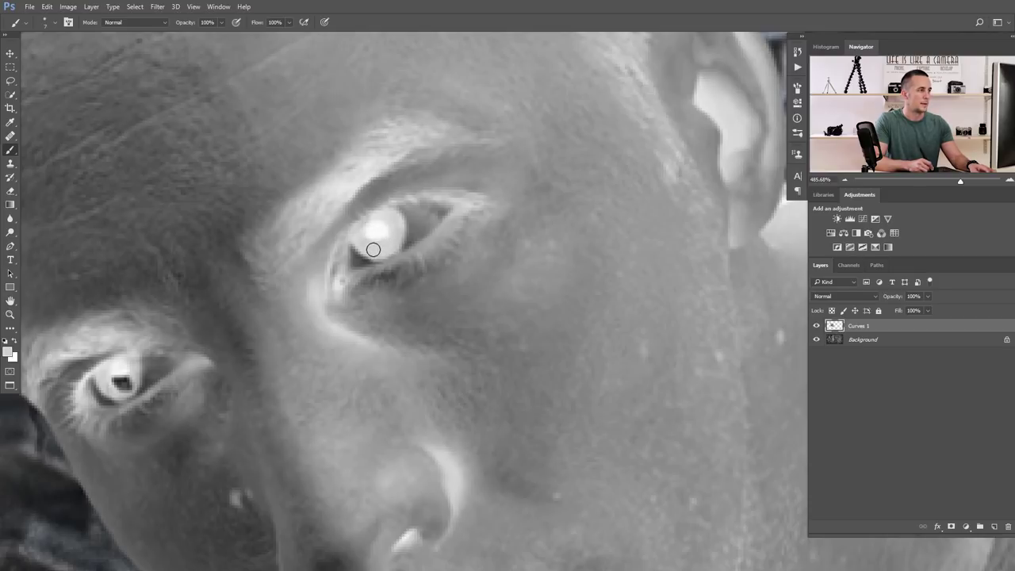
Paint over the dark pupil of the other eye with a smaller brush in sampled light grey
{"action": "left_click_drag", "start_coordinate": [290, 262], "coordinate": [462, 211]}
{"action": "left_click_drag", "start_coordinate": [583, 171], "coordinate": [581, 169]}
{"action": "mouse_move", "coordinate": [311, 286]}
{"action": "left_mouse_down"}
{"action": "mouse_move", "coordinate": [398, 237]}
{"action": "mouse_move", "coordinate": [414, 266]}
{"action": "mouse_move", "coordinate": [399, 267]}
{"action": "mouse_move", "coordinate": [426, 273]}
{"action": "mouse_move", "coordinate": [395, 281]}
{"action": "mouse_move", "coordinate": [421, 269]}
{"action": "left_mouse_up"}
{"action": "left_click", "coordinate": [412, 262], "text": "alt"}
{"action": "left_click", "coordinate": [395, 270], "text": "alt"}
{"action": "key", "text": "["}
{"action": "key", "text": "["}
{"action": "key", "text": "["}
{"action": "scroll", "coordinate": [463, 274], "scroll_direction": "down", "scroll_amount": 5}
{"action": "left_click_drag", "start_coordinate": [481, 277], "coordinate": [351, 301]}
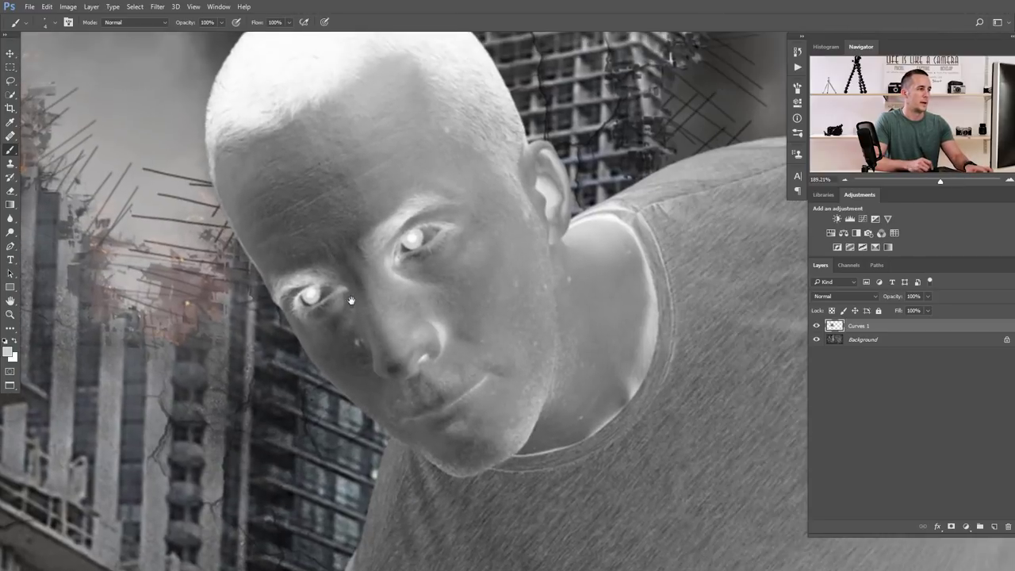
Heal the light spots on the cheek beside the man's nose with the Healing Brush, using nearby sampled skin
{"action": "scroll", "coordinate": [351, 301], "scroll_direction": "up", "scroll_amount": 3}
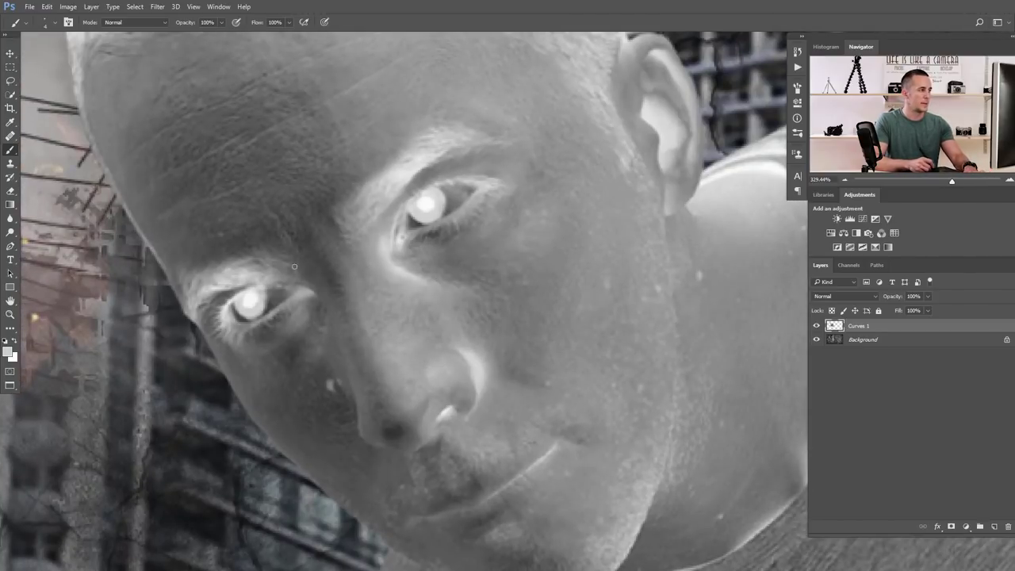
{"action": "key", "text": "j"}
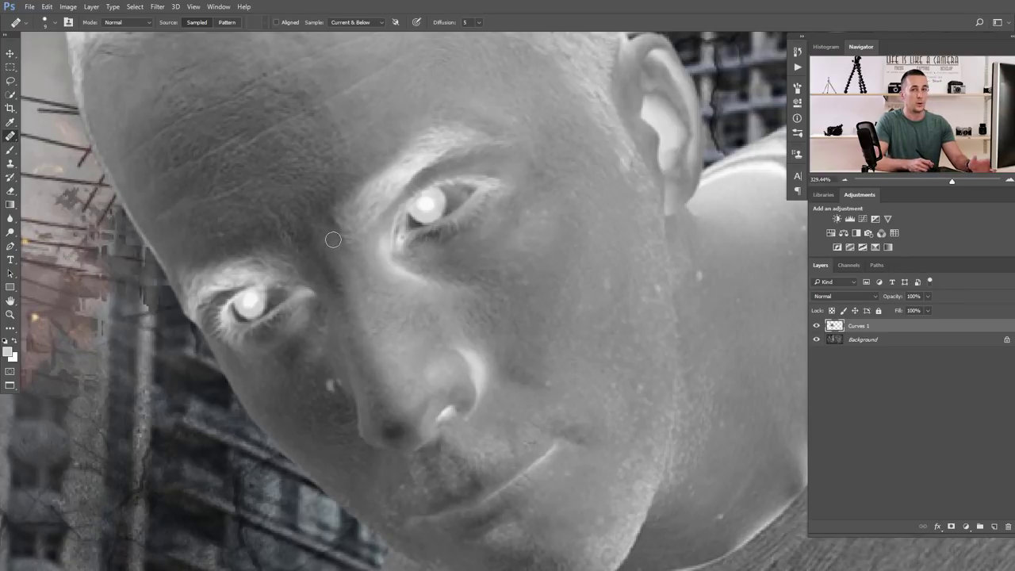
{"action": "scroll", "coordinate": [339, 299], "scroll_direction": "up", "scroll_amount": 2}
{"action": "left_click", "coordinate": [325, 263], "text": "alt"}
{"action": "left_click", "coordinate": [343, 279]}
{"action": "left_click", "coordinate": [339, 258], "text": "alt"}
{"action": "left_click", "coordinate": [354, 277]}
Heal the remaining light blemishes on the man's cheek, neck and forehead with the Healing Brush
{"action": "left_click_drag", "start_coordinate": [345, 272], "coordinate": [37, 341]}
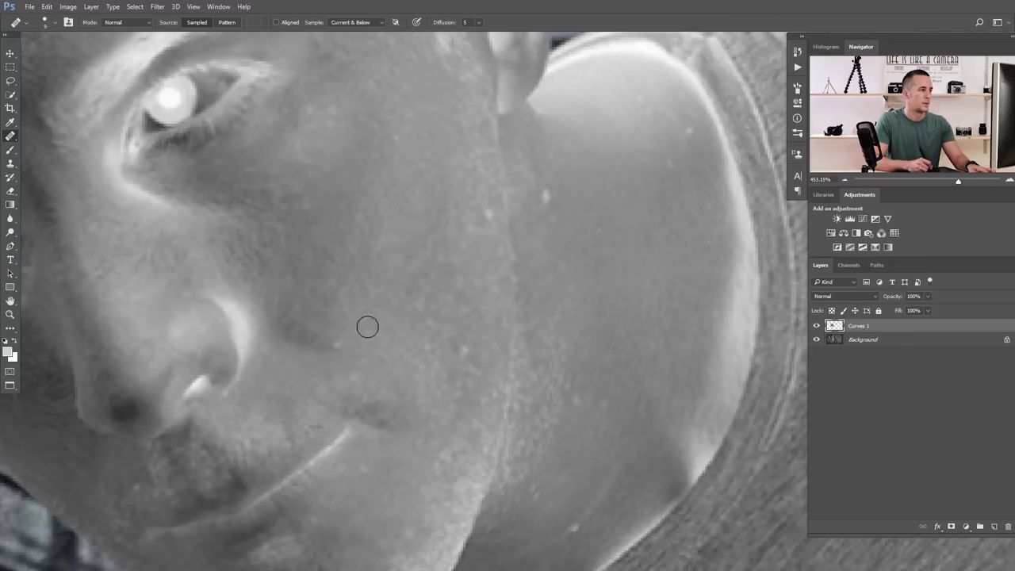
{"action": "scroll", "coordinate": [448, 280], "scroll_direction": "up", "scroll_amount": 1}
{"action": "scroll", "coordinate": [449, 281], "scroll_direction": "right", "scroll_amount": 2}
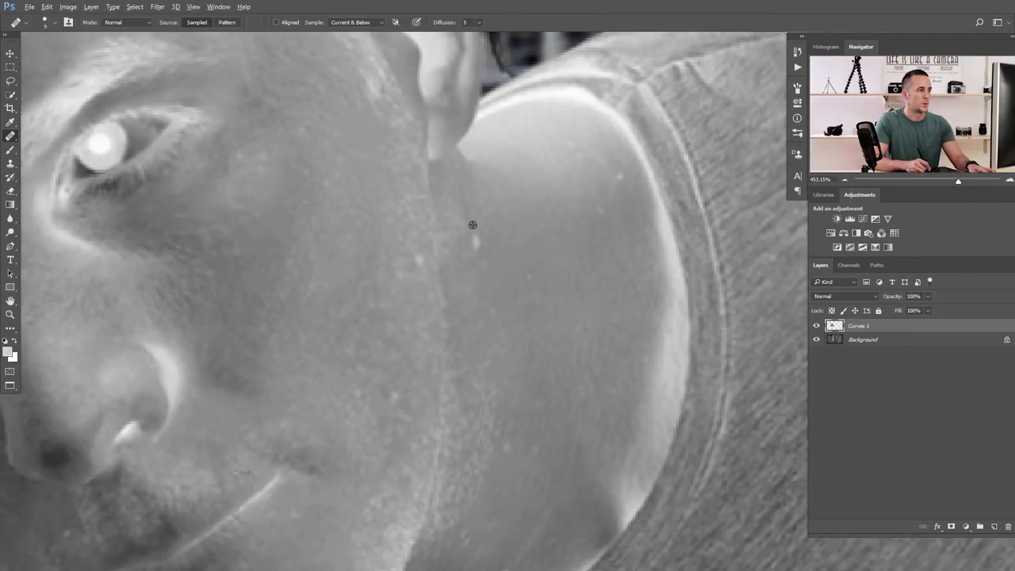
{"action": "scroll", "coordinate": [475, 238], "scroll_direction": "down", "scroll_amount": 5}
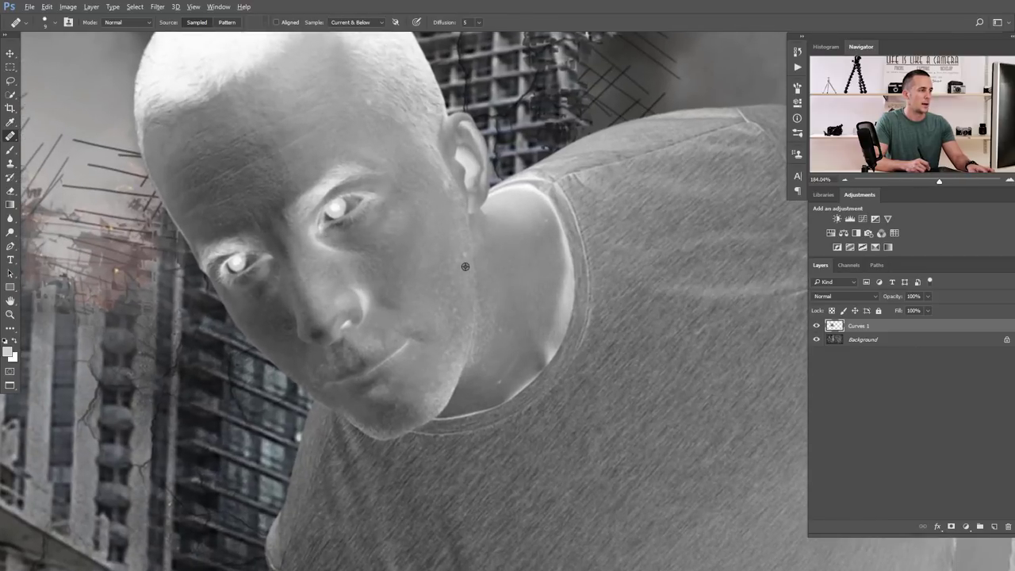
{"action": "scroll", "coordinate": [410, 206], "scroll_direction": "up", "scroll_amount": 2}
{"action": "scroll", "coordinate": [413, 200], "scroll_direction": "left", "scroll_amount": 1}
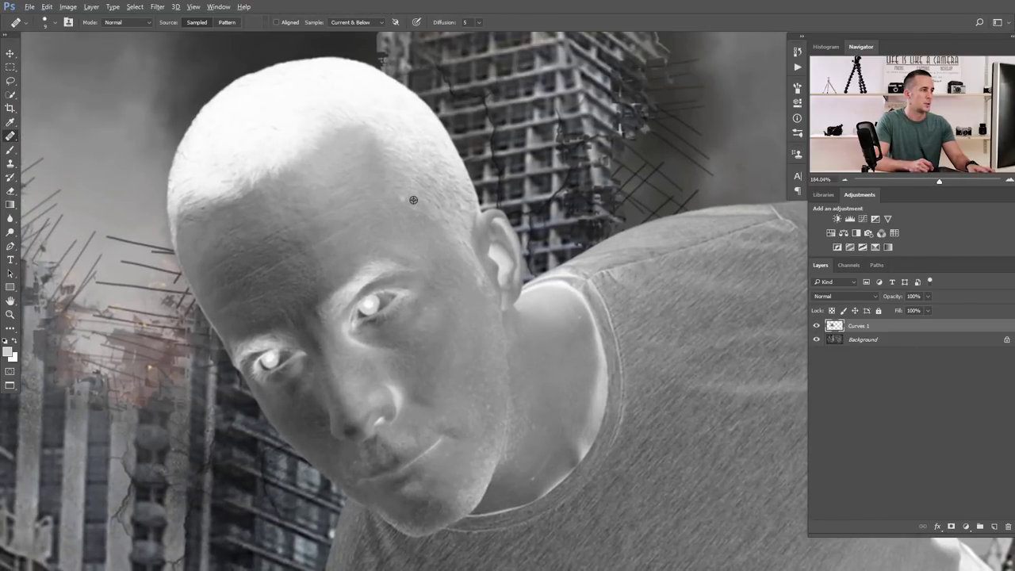
{"action": "scroll", "coordinate": [370, 243], "scroll_direction": "down", "scroll_amount": 3}
{"action": "scroll", "coordinate": [370, 243], "scroll_direction": "left", "scroll_amount": 1}
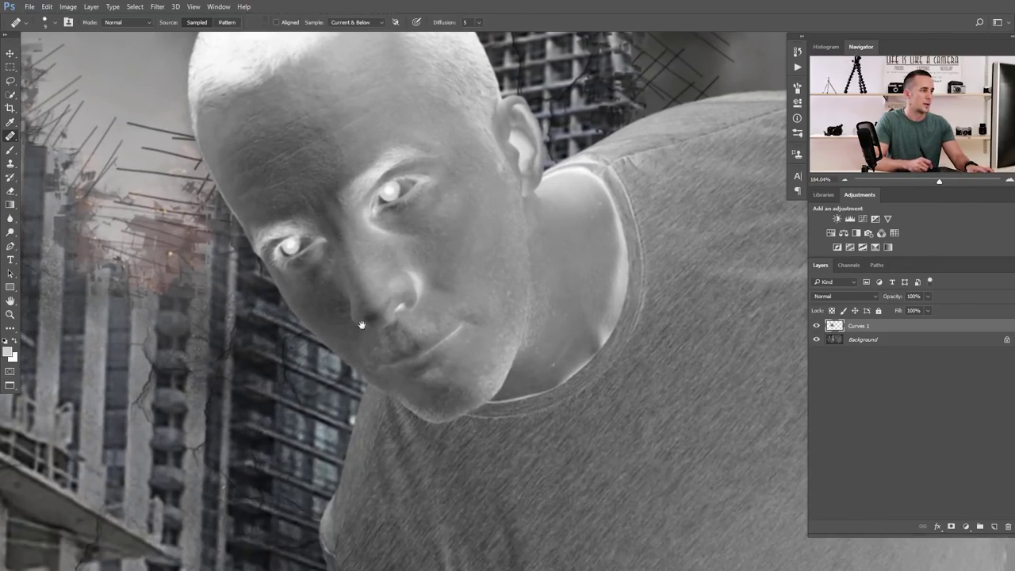
Heal the dark spot at the tip of the man's nose with the Healing Brush, using nearby sampled skin, and check the face and neck
{"action": "scroll", "coordinate": [362, 325], "scroll_direction": "up", "scroll_amount": 4}
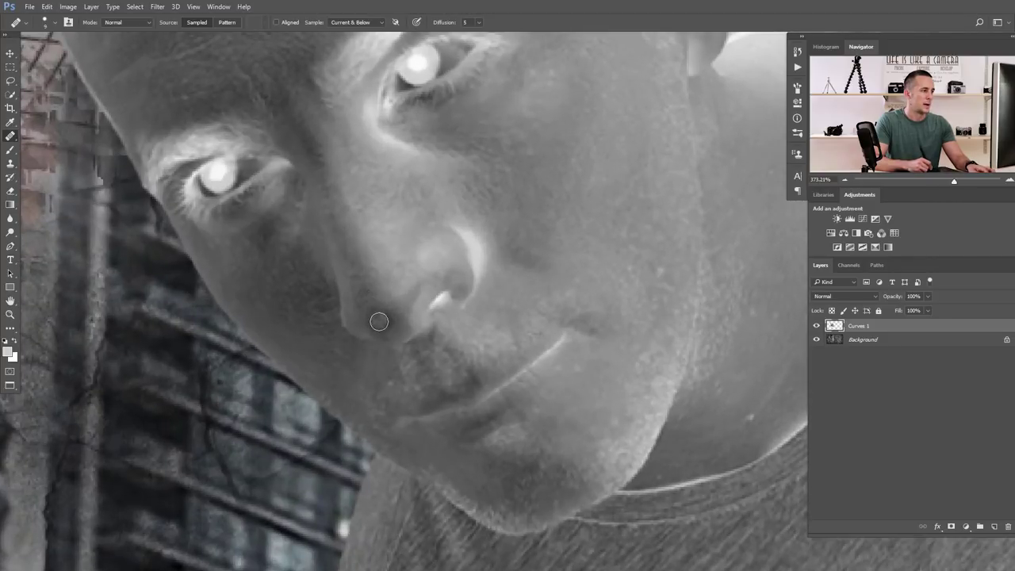
{"action": "left_click", "coordinate": [373, 294], "text": "alt"}
{"action": "left_click", "coordinate": [377, 317]}
{"action": "left_click", "coordinate": [412, 298]}
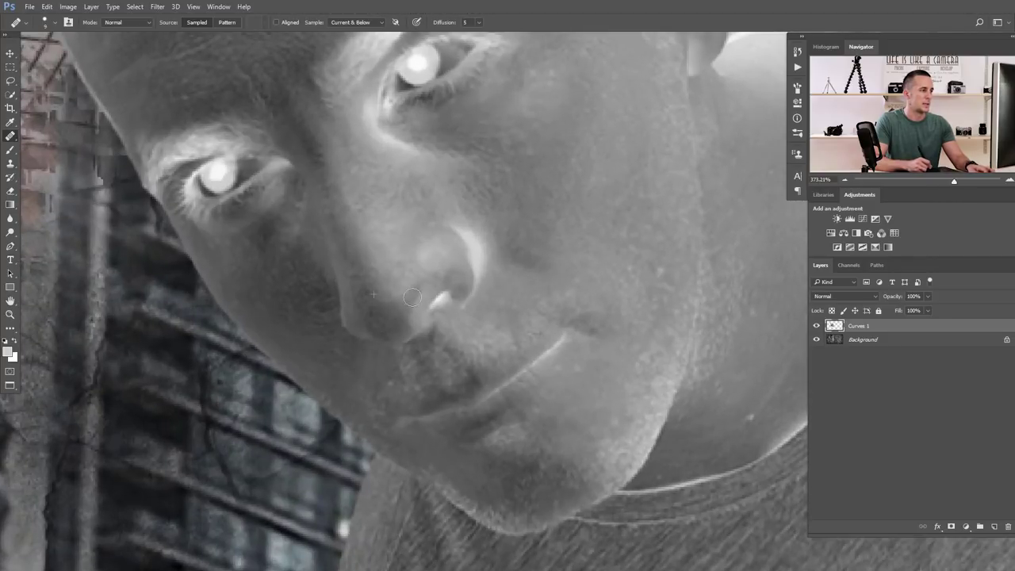
{"action": "scroll", "coordinate": [408, 274], "scroll_direction": "down", "scroll_amount": 2}
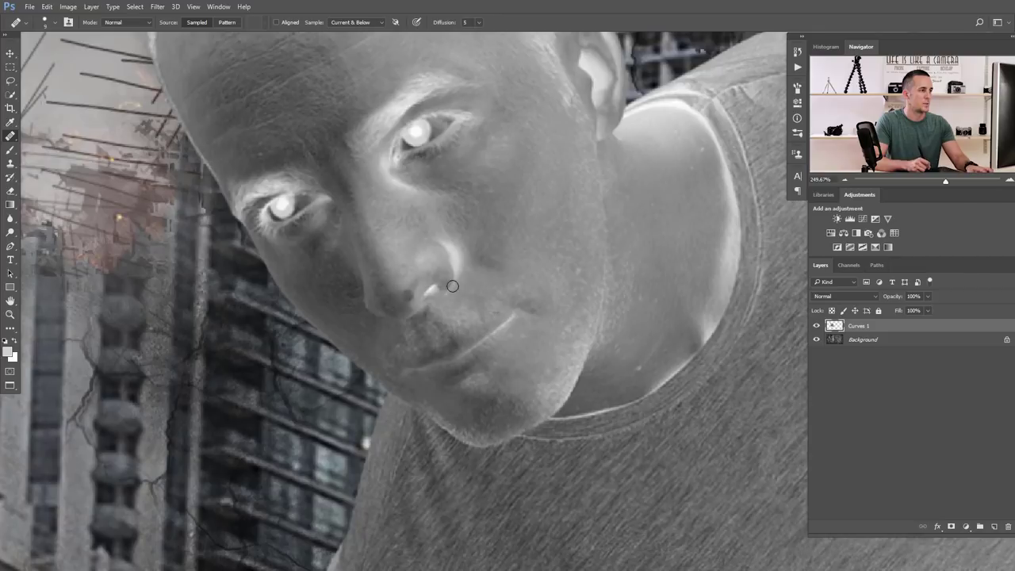
{"action": "scroll", "coordinate": [409, 295], "scroll_direction": "down", "scroll_amount": 2}
{"action": "scroll", "coordinate": [409, 295], "scroll_direction": "up", "scroll_amount": 3}
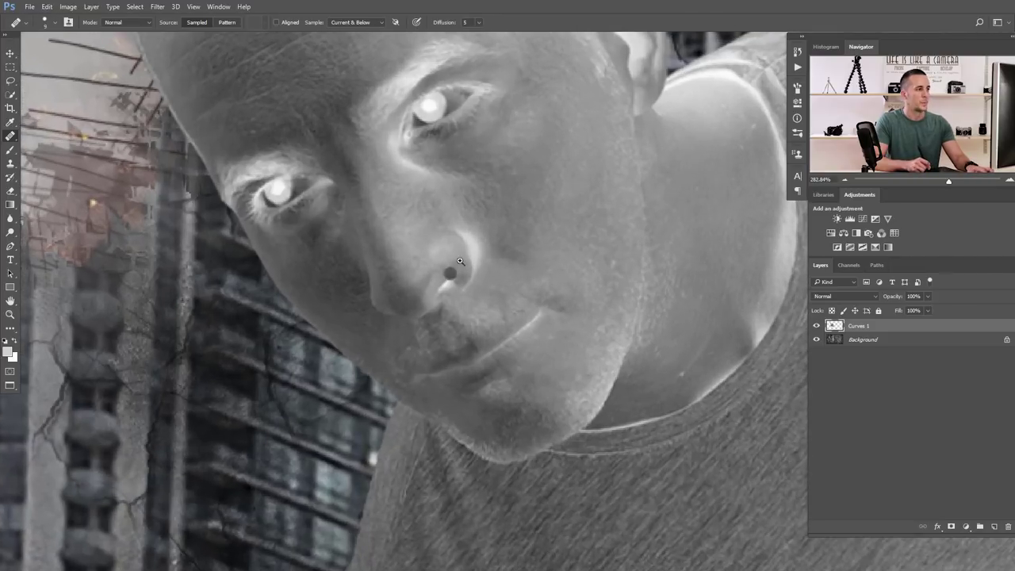
{"action": "scroll", "coordinate": [459, 261], "scroll_direction": "down", "scroll_amount": 3}
{"action": "scroll", "coordinate": [491, 285], "scroll_direction": "up", "scroll_amount": 2}
{"action": "scroll", "coordinate": [515, 302], "scroll_direction": "up", "scroll_amount": 1}
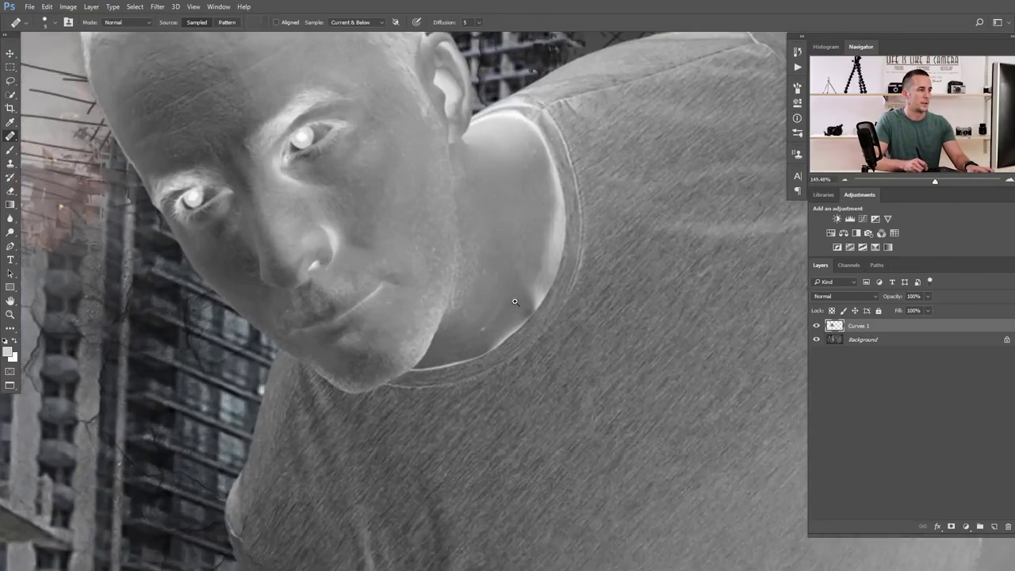
{"action": "scroll", "coordinate": [515, 301], "scroll_direction": "up", "scroll_amount": 2}
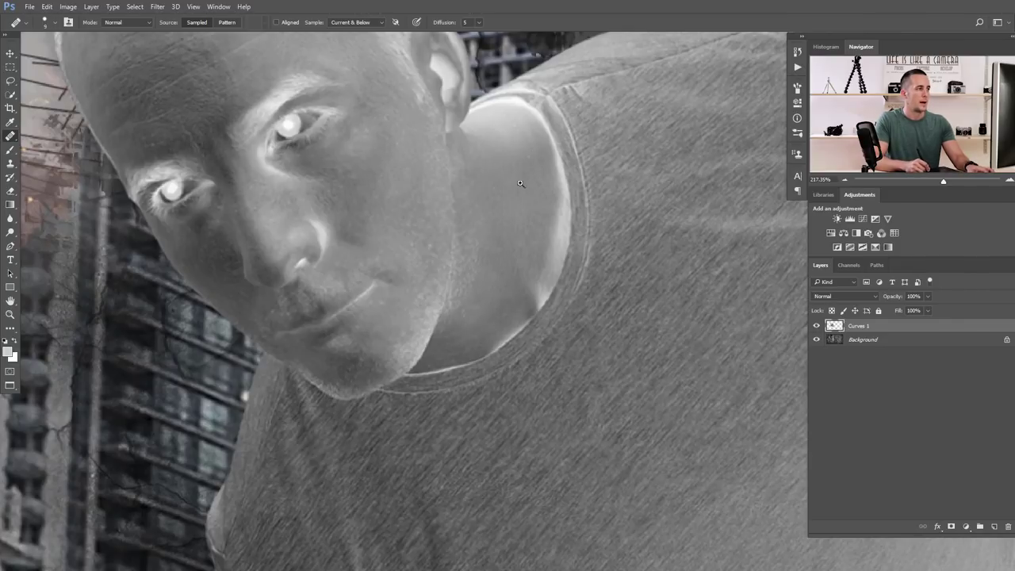
{"action": "scroll", "coordinate": [520, 183], "scroll_direction": "down", "scroll_amount": 8}
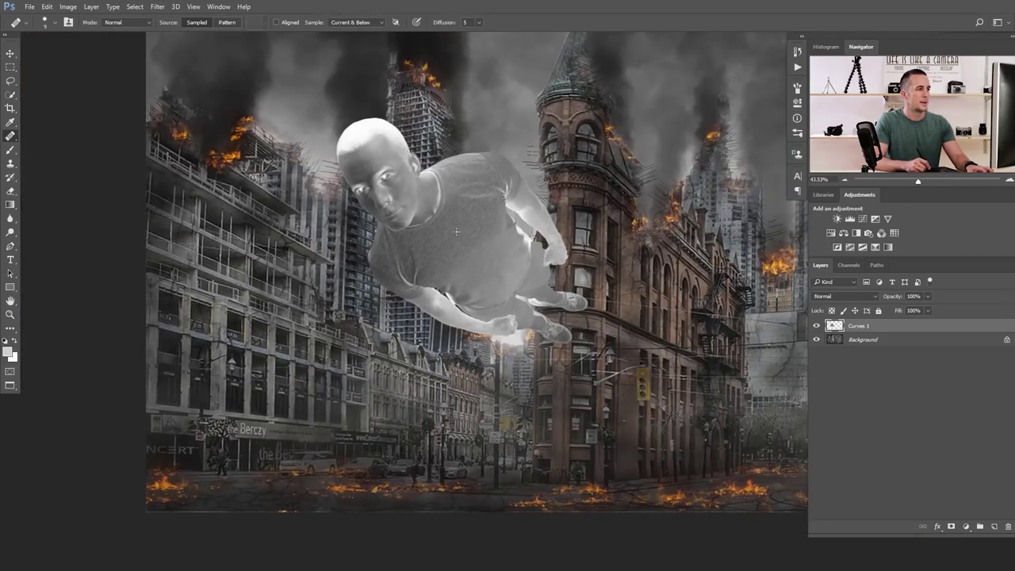
Rename the man's layer as Model
{"action": "double_click", "coordinate": [860, 325]}
{"action": "type", "text": "M"}
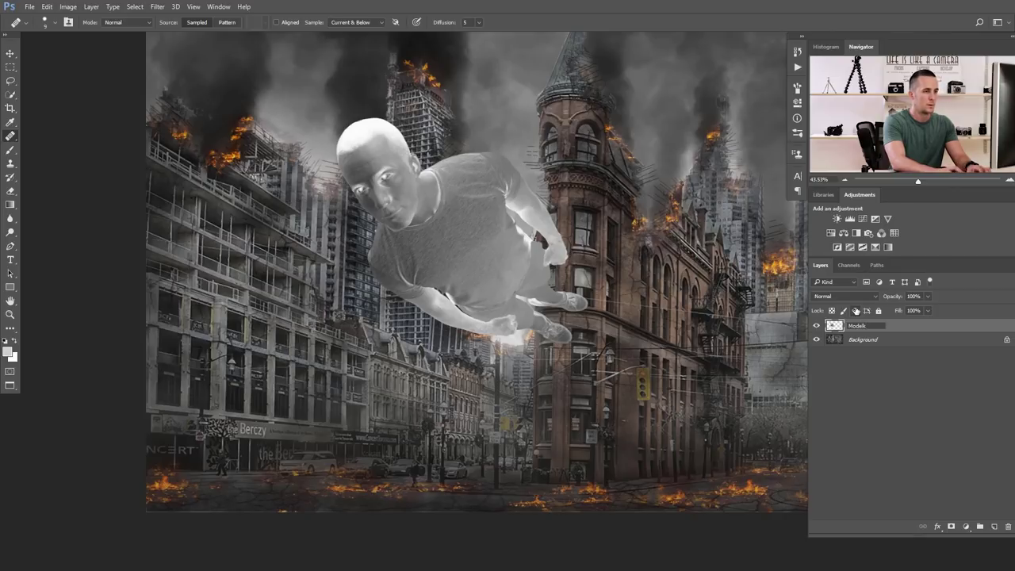
{"action": "type", "text": "odel"}
{"action": "key", "text": "Return"}
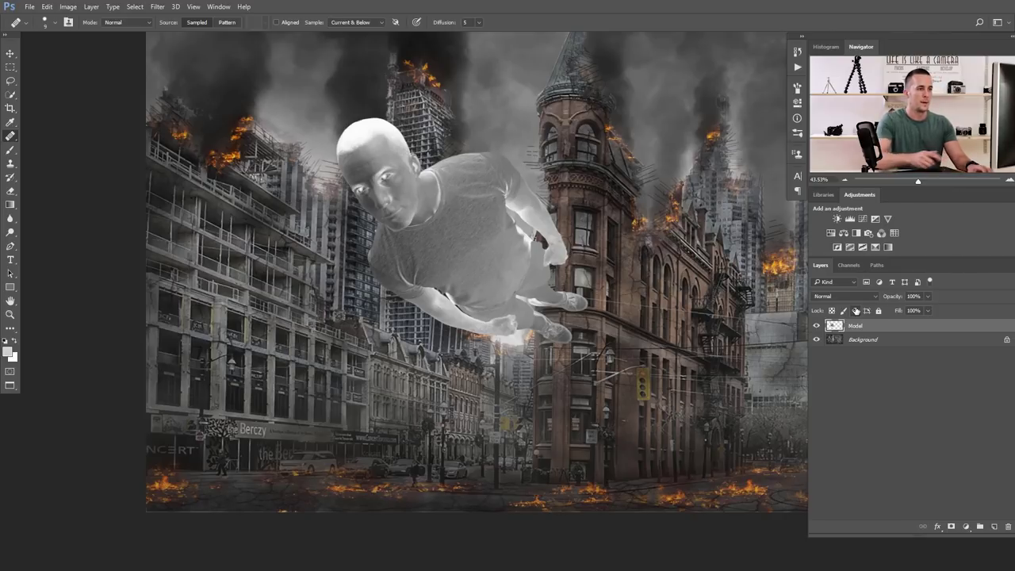
Add a Hue/Saturation adjustment layer above the Model layer and clip it to that layer
{"action": "left_click_drag", "start_coordinate": [521, 283], "coordinate": [459, 326]}
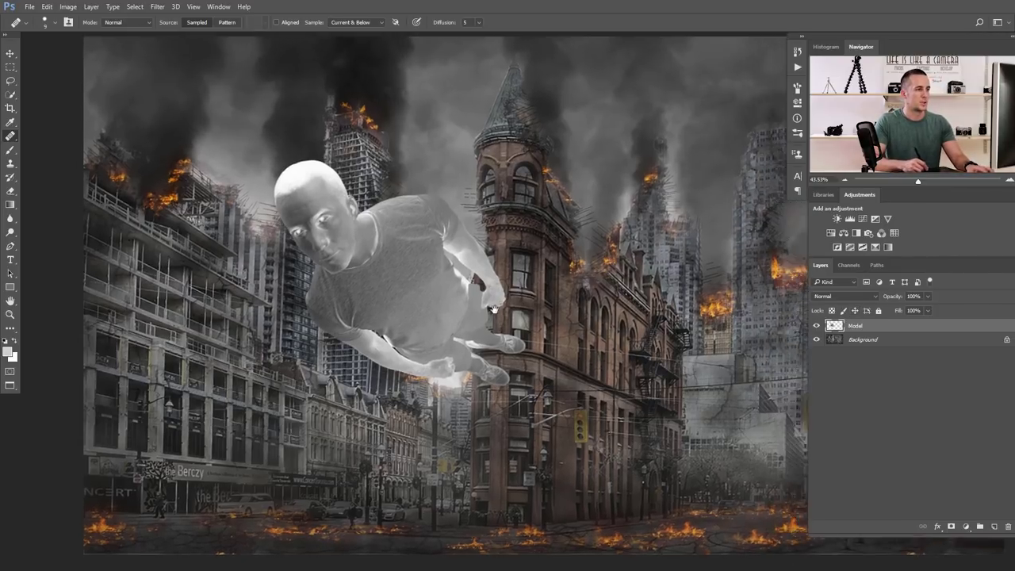
{"action": "scroll", "coordinate": [476, 320], "scroll_direction": "down", "scroll_amount": 3}
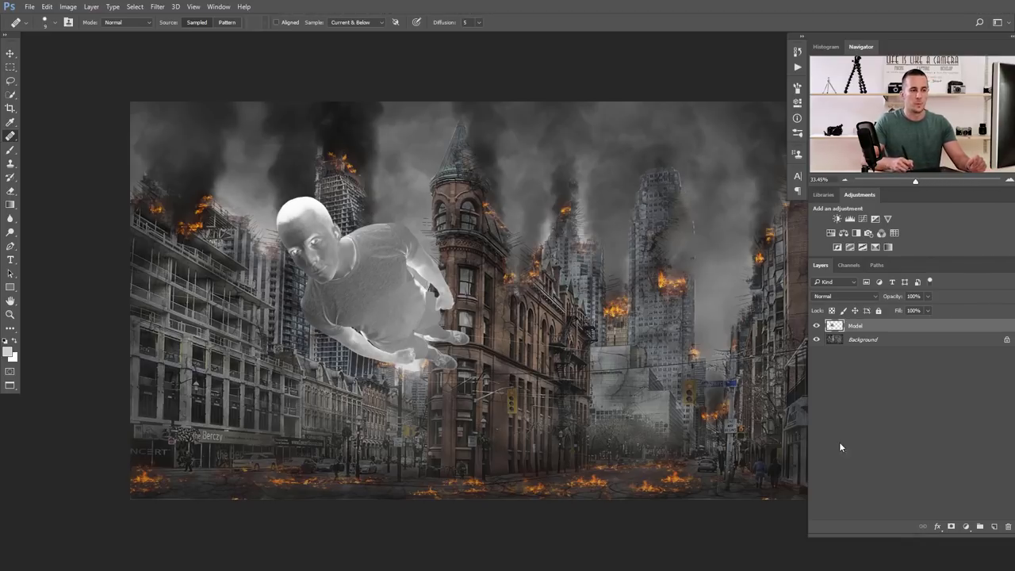
{"action": "left_click", "coordinate": [966, 528]}
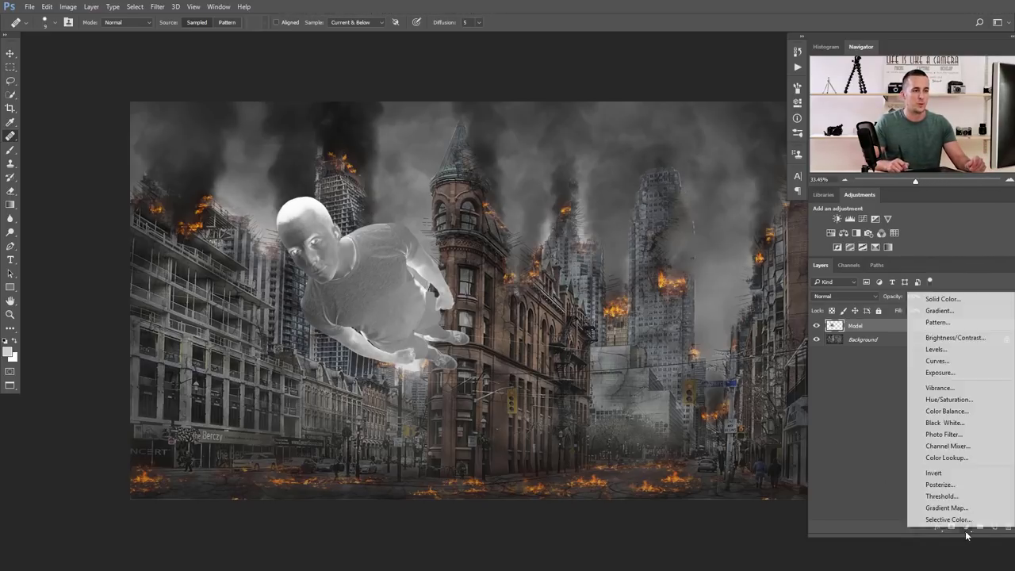
{"action": "left_click", "coordinate": [944, 400]}
{"action": "left_click", "coordinate": [704, 361]}
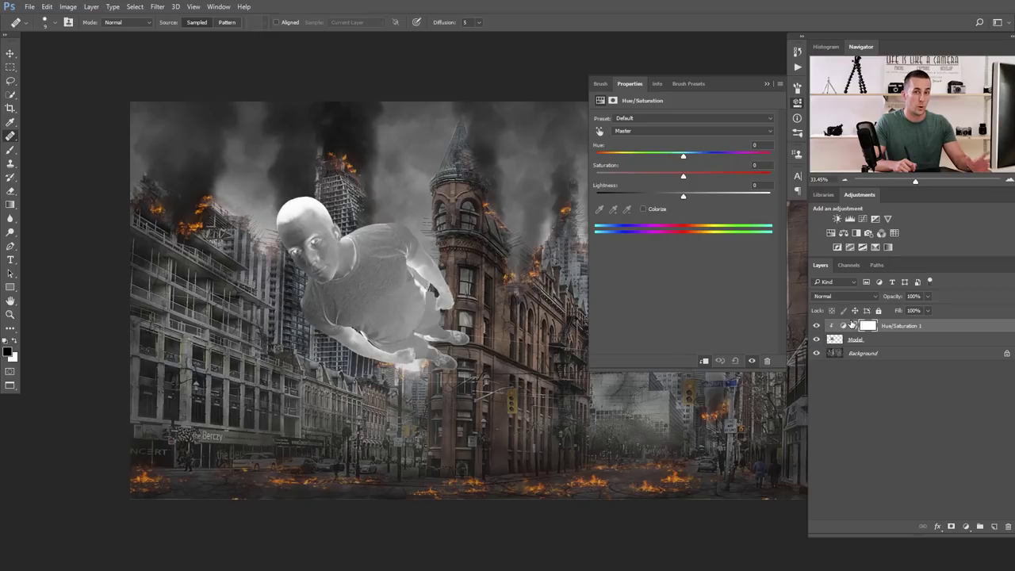
Colorize the figure orange in the Hue/Saturation adjustment with Hue 31 and Saturation 68
{"action": "left_click", "coordinate": [644, 210]}
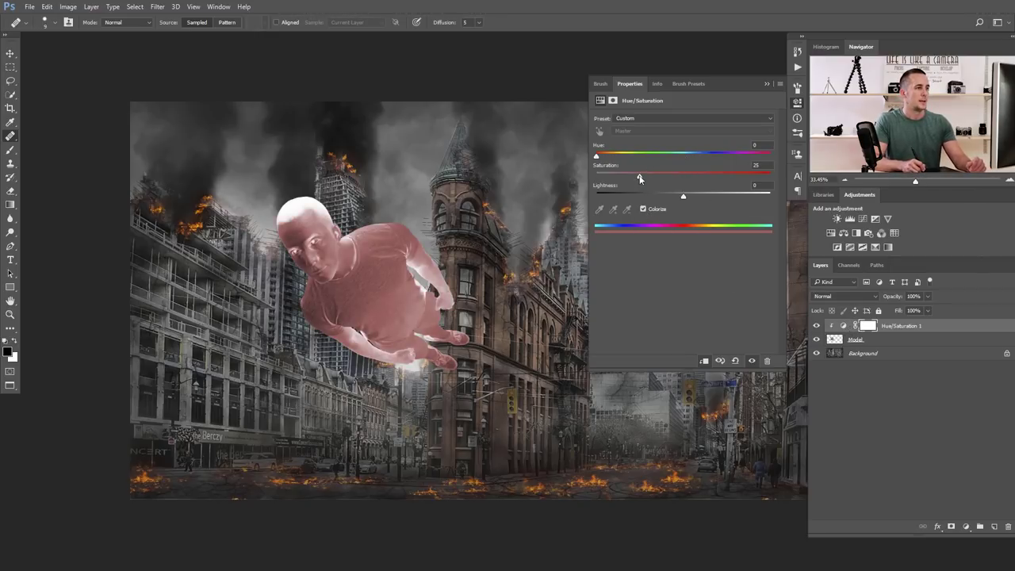
{"action": "left_click_drag", "start_coordinate": [596, 156], "coordinate": [610, 158]}
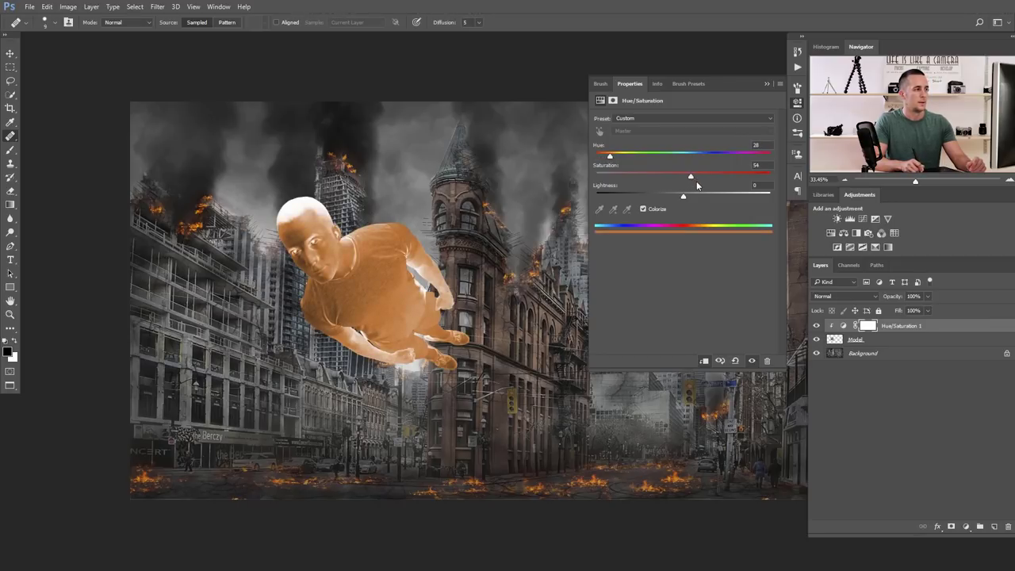
{"action": "left_click_drag", "start_coordinate": [713, 179], "coordinate": [715, 181]}
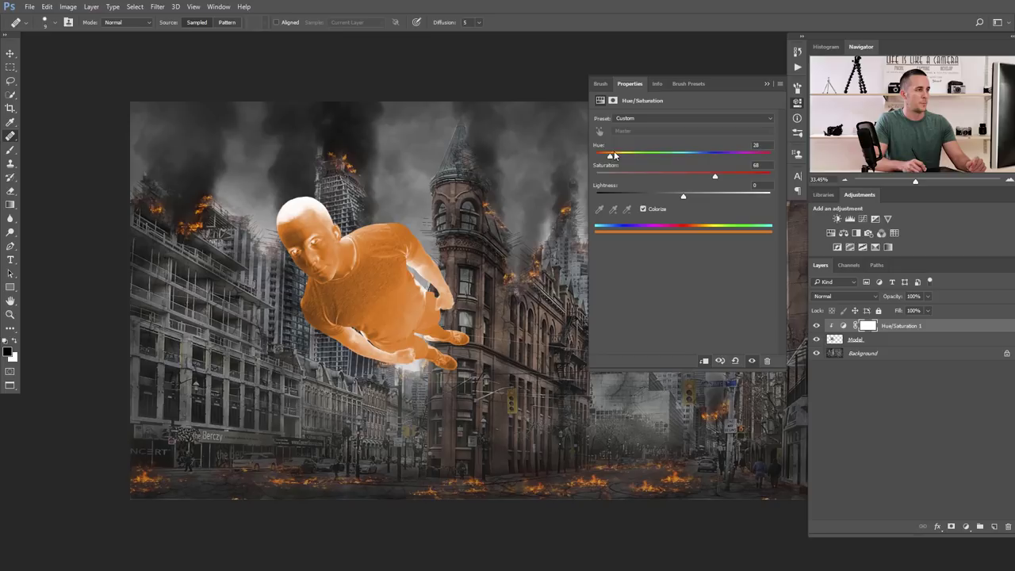
{"action": "left_click_drag", "start_coordinate": [608, 158], "coordinate": [612, 158]}
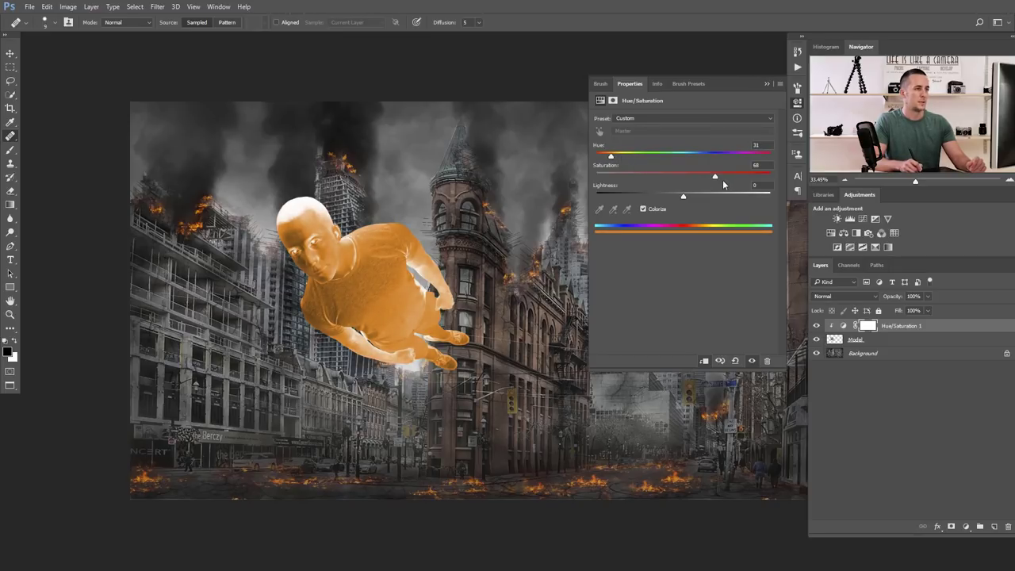
{"action": "left_click", "coordinate": [766, 84]}
Add a Gradient Map adjustment above the Hue/Saturation layer and clip it to the Model layer
{"action": "scroll", "coordinate": [410, 269], "scroll_direction": "up", "scroll_amount": 2}
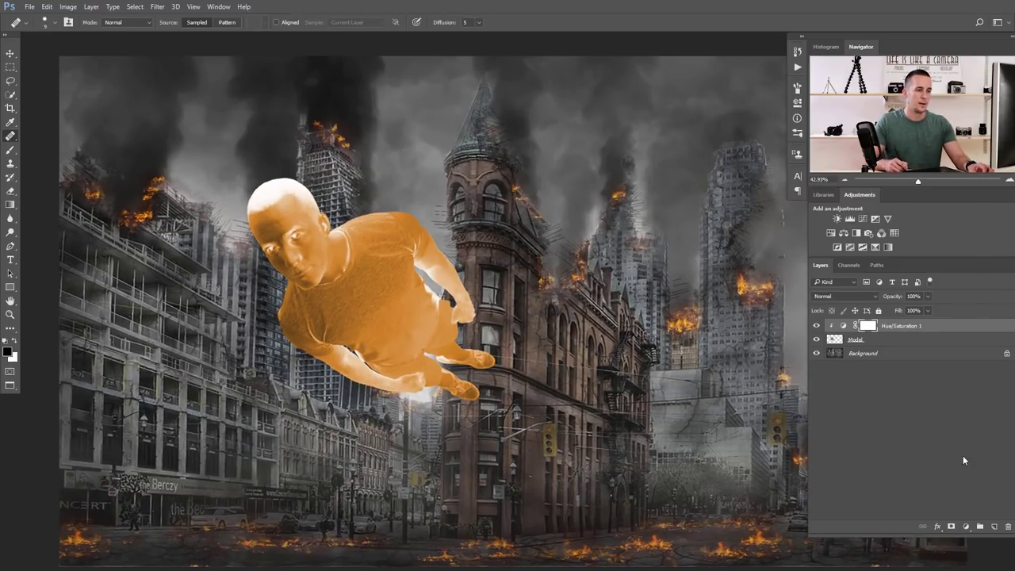
{"action": "left_click", "coordinate": [966, 526]}
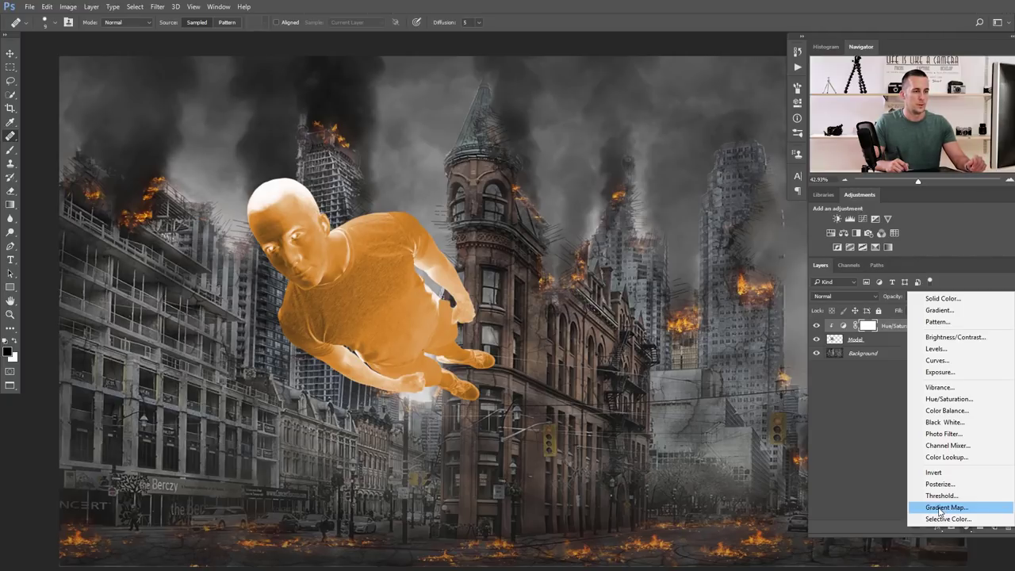
{"action": "left_click", "coordinate": [940, 508]}
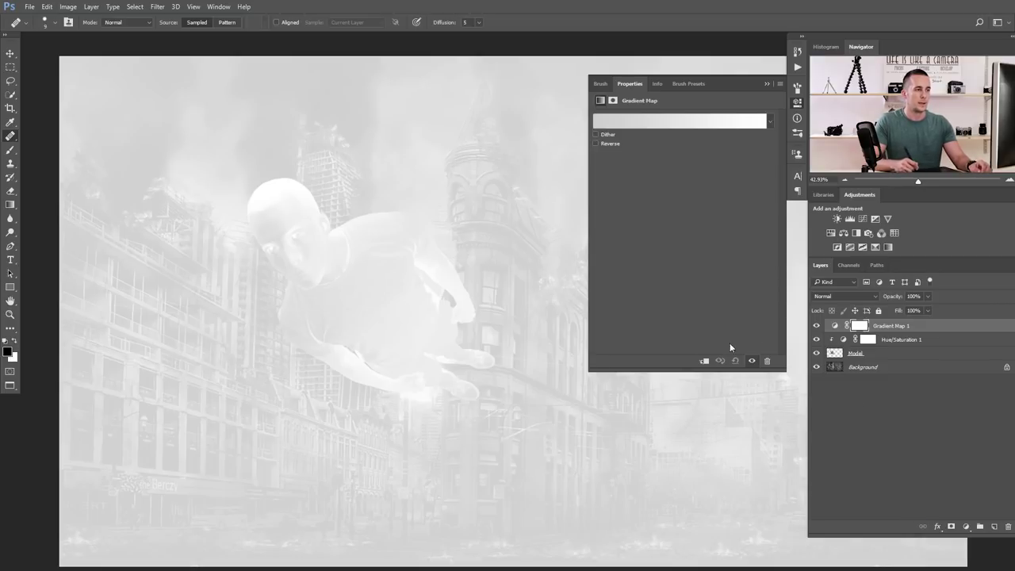
{"action": "left_click", "coordinate": [703, 361]}
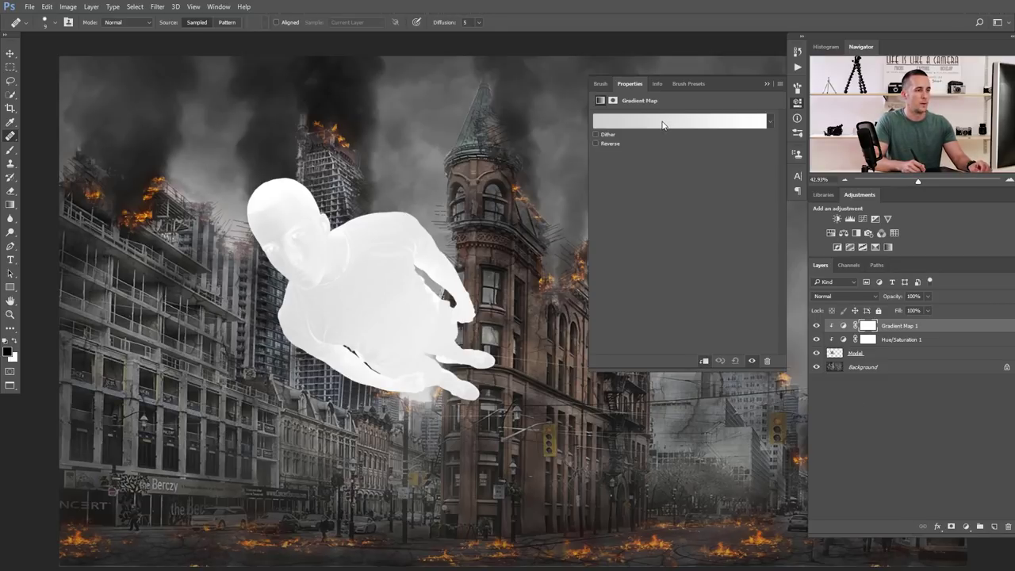
Apply the Orange, Yellow, Orange preset to the gradient map and remove its middle yellow stop
{"action": "left_click", "coordinate": [662, 122]}
{"action": "left_click", "coordinate": [727, 143]}
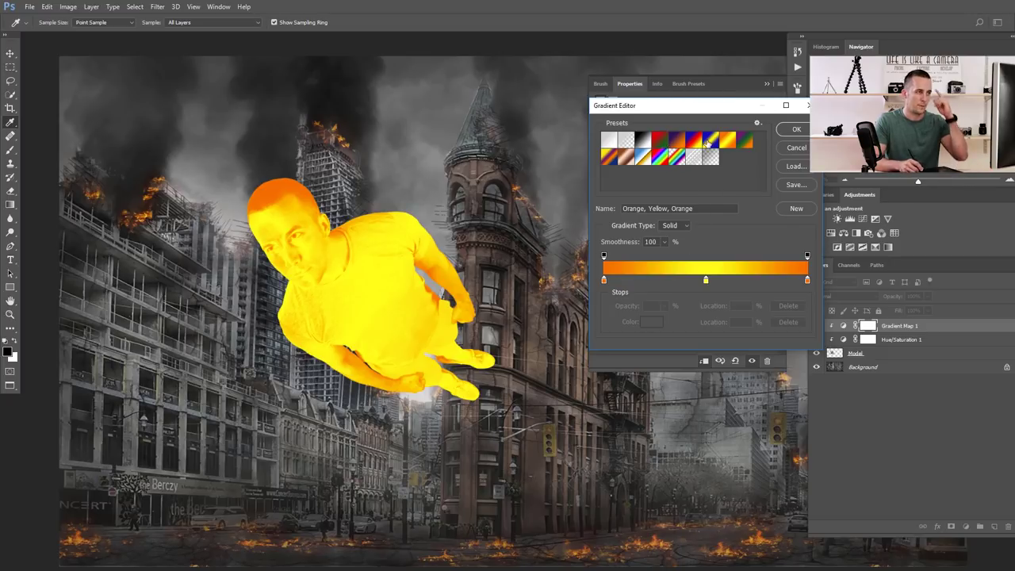
{"action": "left_click_drag", "start_coordinate": [705, 282], "coordinate": [625, 270]}
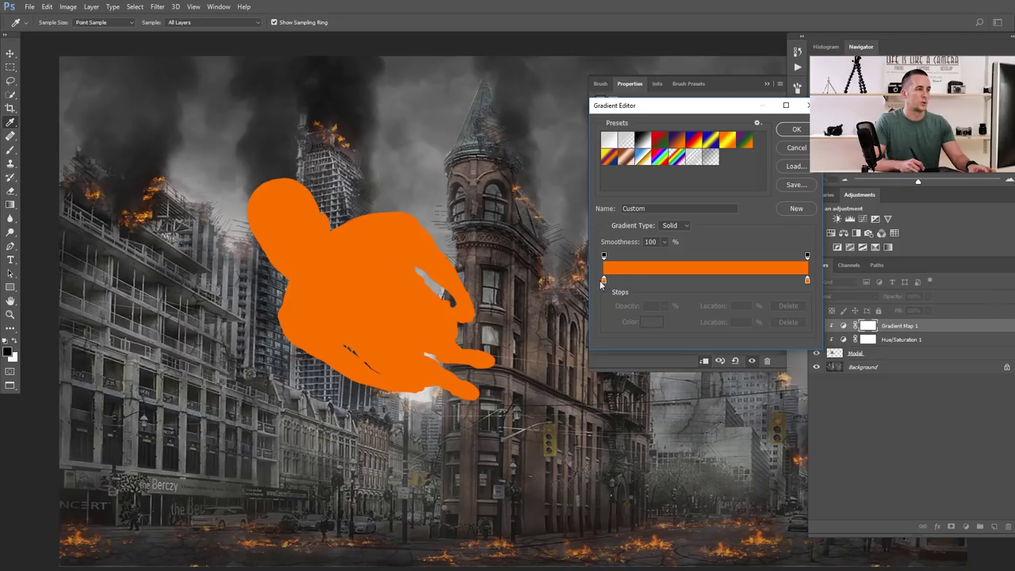
Set the gradient's end stop at location 100% to pale yellow fffee7 and accept the edited gradient
{"action": "left_click", "coordinate": [808, 281]}
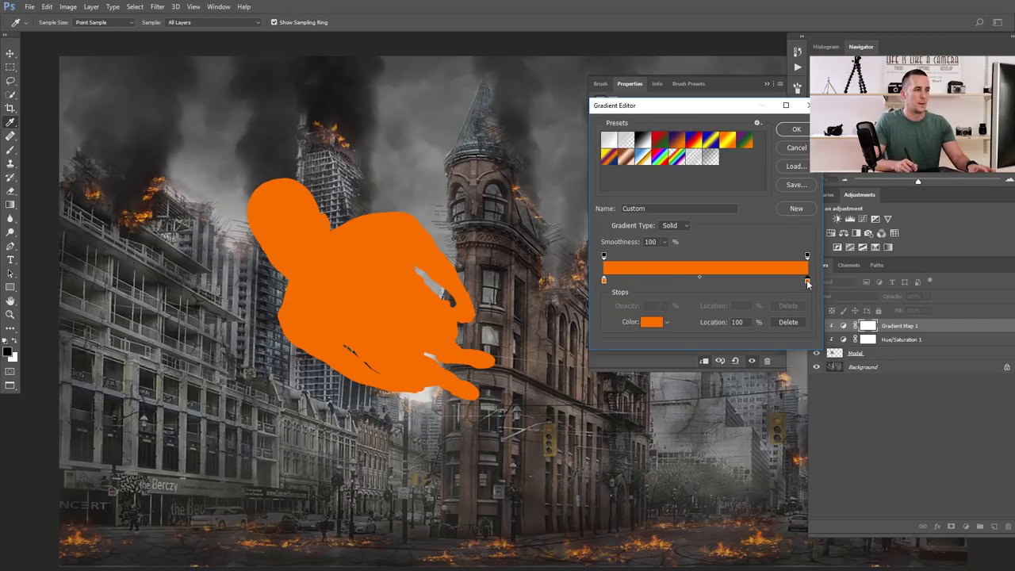
{"action": "left_click", "coordinate": [653, 323]}
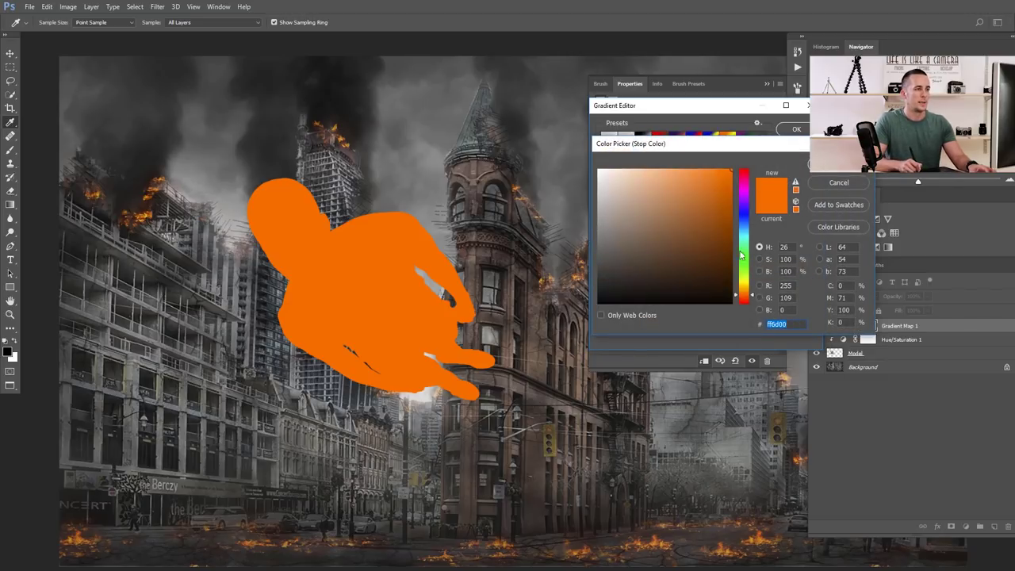
{"action": "left_click_drag", "start_coordinate": [744, 290], "coordinate": [744, 280]}
{"action": "left_click", "coordinate": [651, 182]}
{"action": "left_click", "coordinate": [623, 169]}
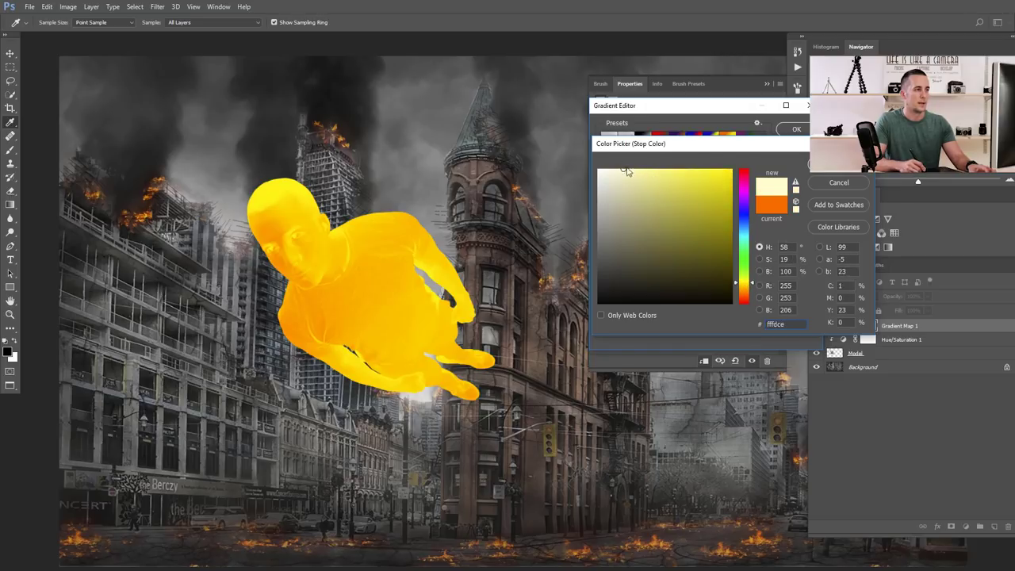
{"action": "left_click_drag", "start_coordinate": [623, 169], "coordinate": [610, 167]}
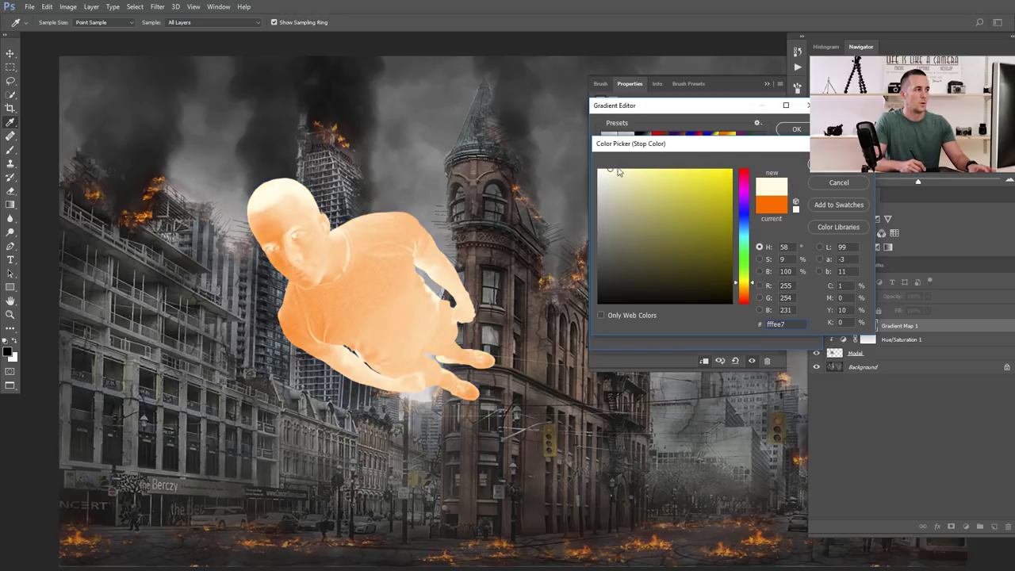
{"action": "left_click", "coordinate": [838, 160]}
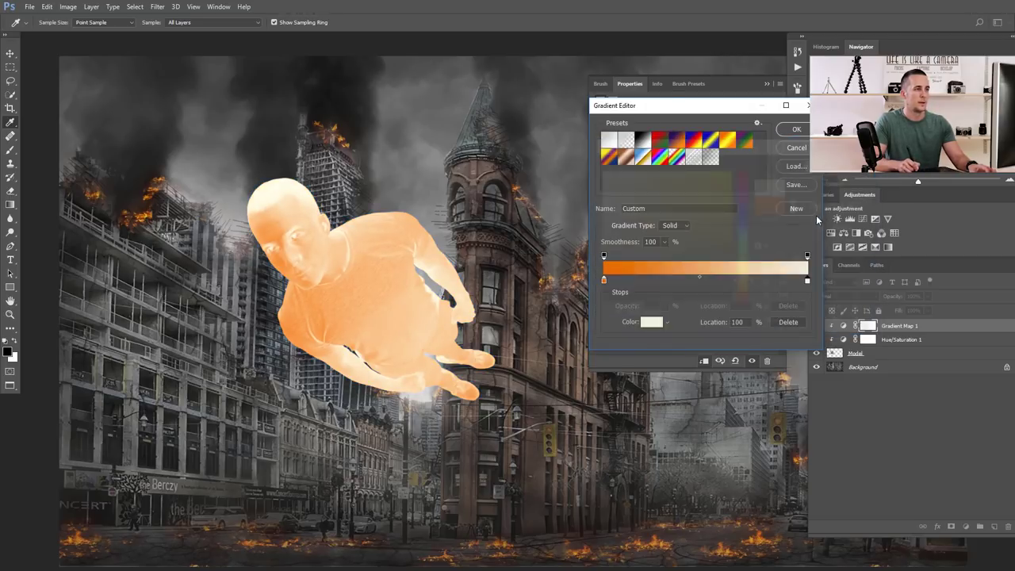
{"action": "left_click", "coordinate": [796, 129]}
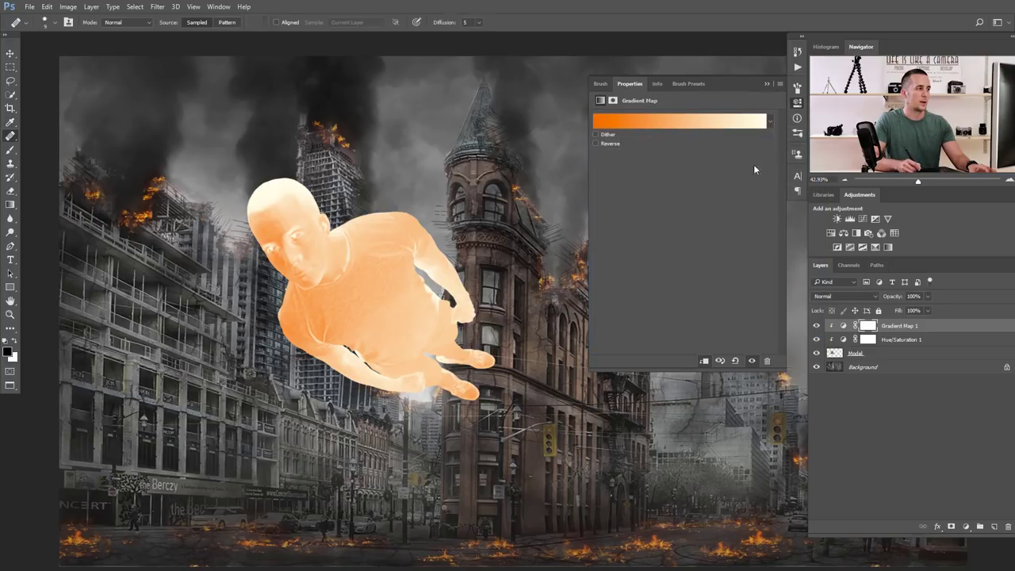
Set the Gradient Map layer to Overlay blending at 78% opacity
{"action": "left_click", "coordinate": [767, 84]}
{"action": "left_click", "coordinate": [843, 298]}
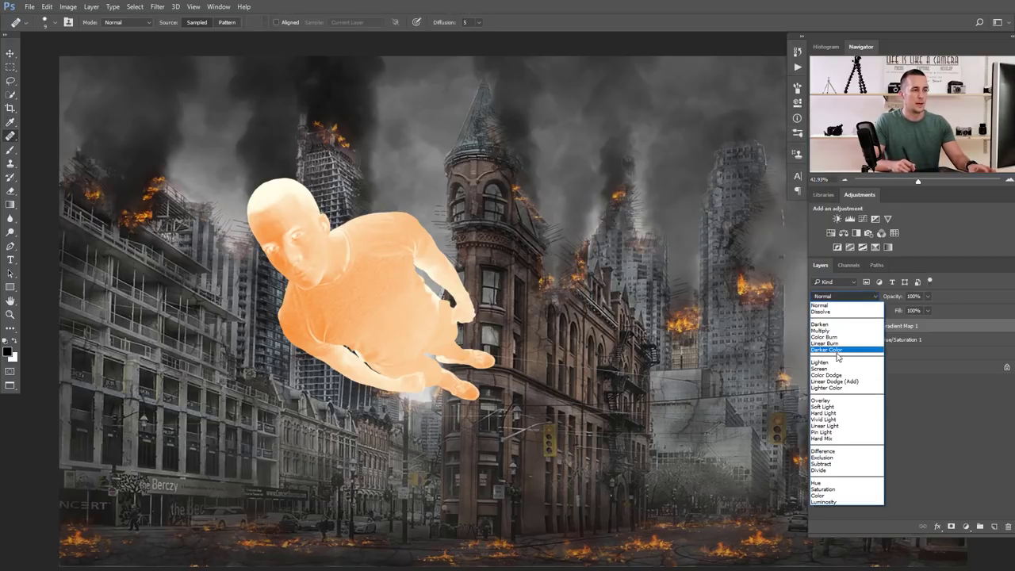
{"action": "left_click", "coordinate": [830, 400]}
{"action": "left_click_drag", "start_coordinate": [909, 301], "coordinate": [883, 299]}
Compare the figure with the Gradient Map layer hidden and shown
{"action": "scroll", "coordinate": [431, 299], "scroll_direction": "down", "scroll_amount": 1}
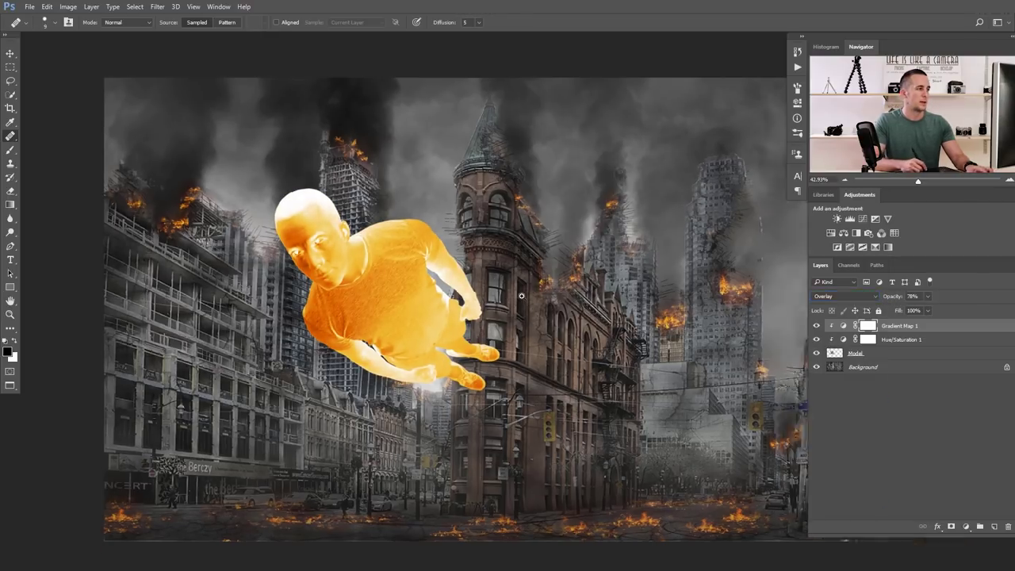
{"action": "scroll", "coordinate": [431, 299], "scroll_direction": "down", "scroll_amount": 2}
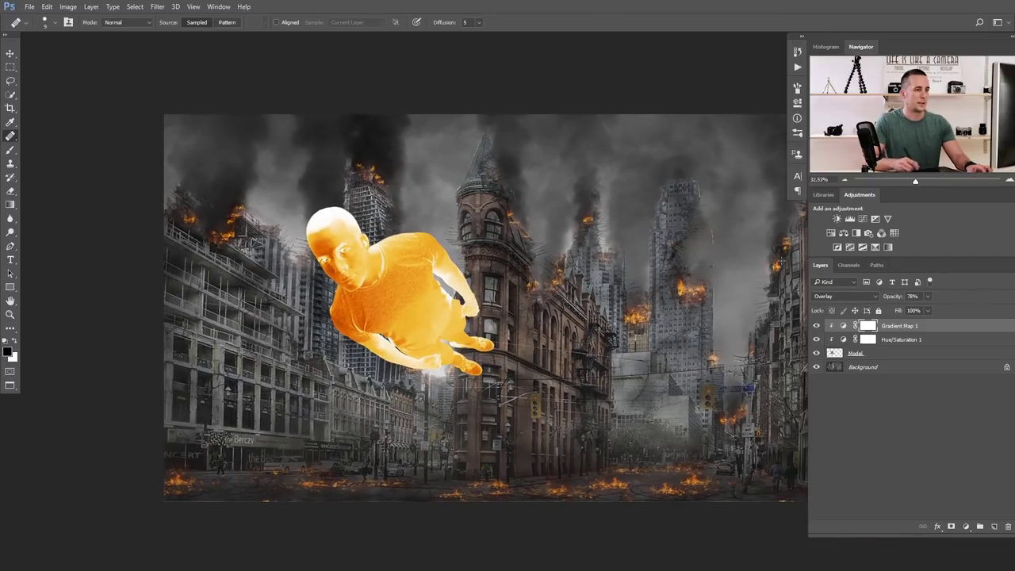
{"action": "left_click", "coordinate": [817, 325]}
{"action": "left_click", "coordinate": [817, 327]}
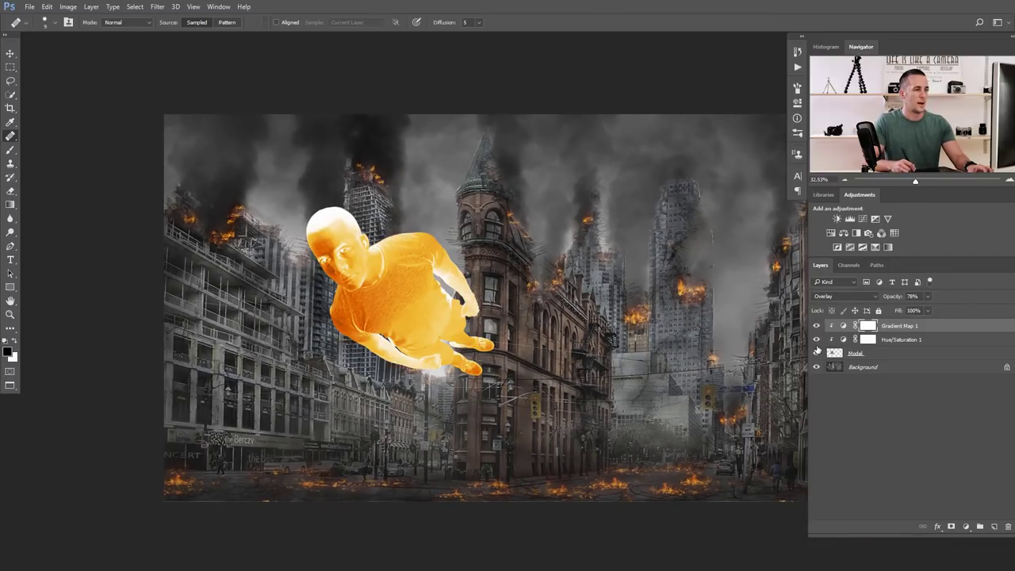
{"action": "scroll", "coordinate": [571, 317], "scroll_direction": "up", "scroll_amount": 1}
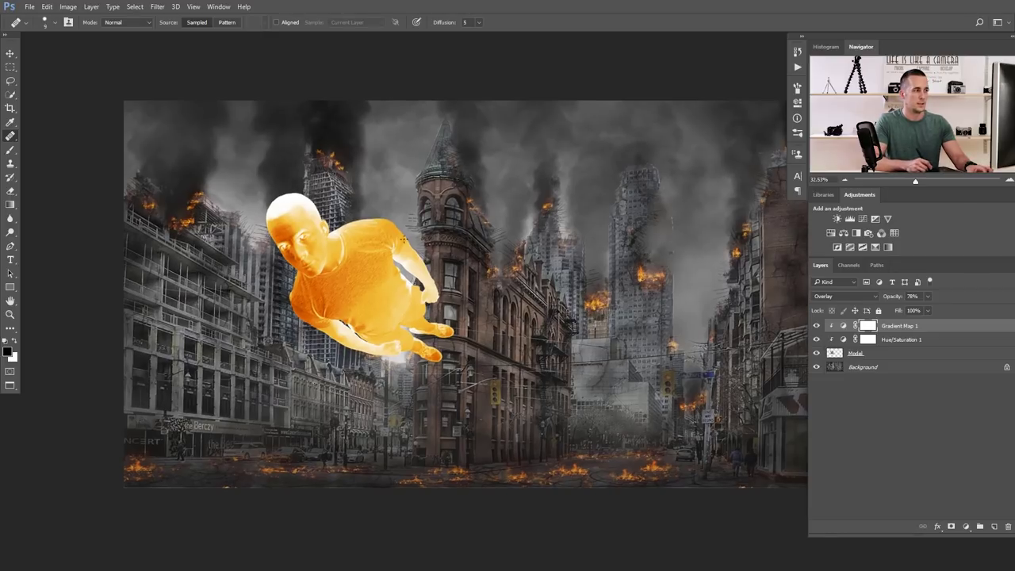
{"action": "scroll", "coordinate": [388, 248], "scroll_direction": "up", "scroll_amount": 1}
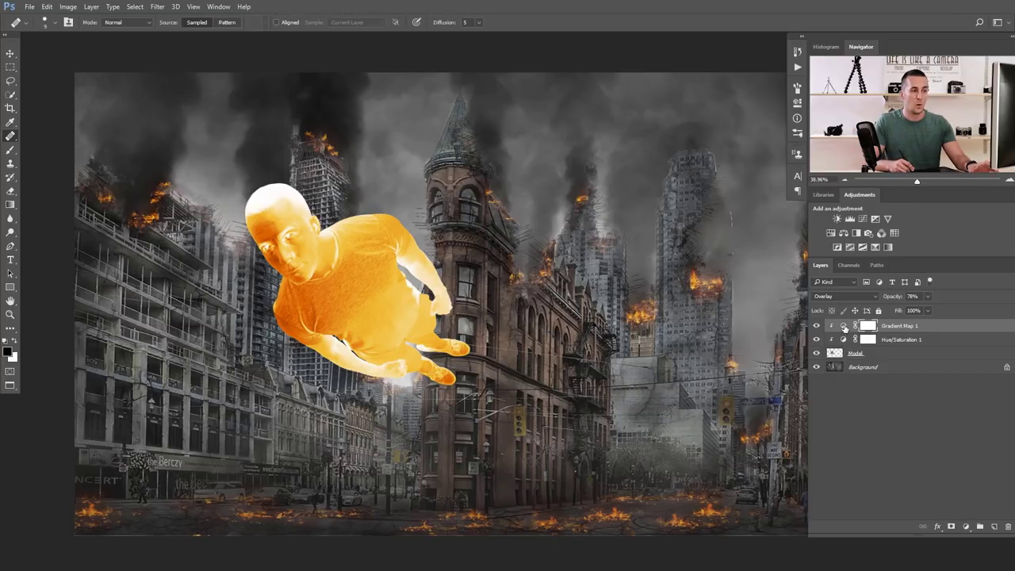
Add a clipped Curves adjustment directly above the Model layer, brighten it with input 81 and output 172, and invert its mask to black
{"action": "left_click", "coordinate": [837, 356]}
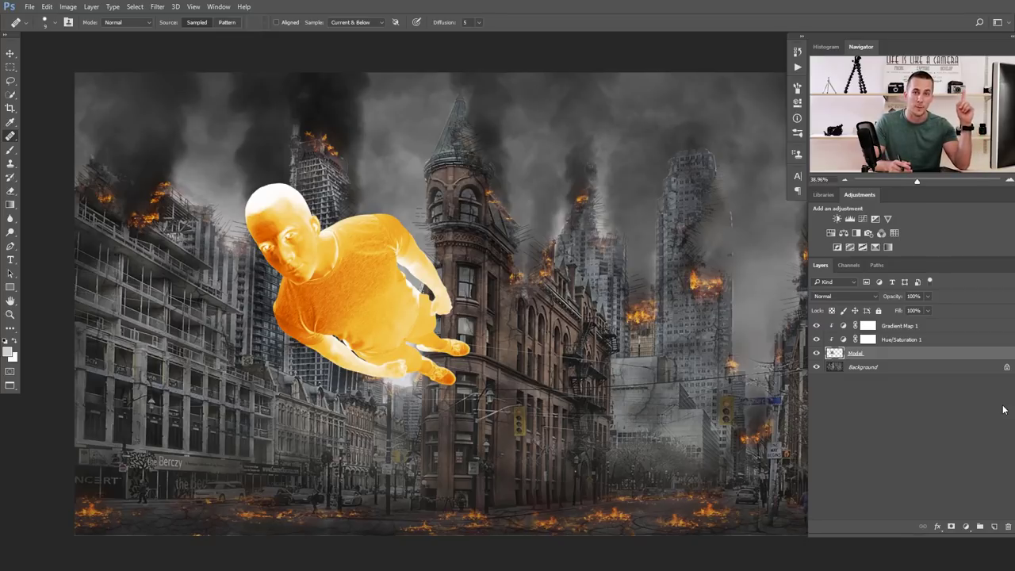
{"action": "left_click", "coordinate": [965, 526]}
{"action": "left_click", "coordinate": [940, 362]}
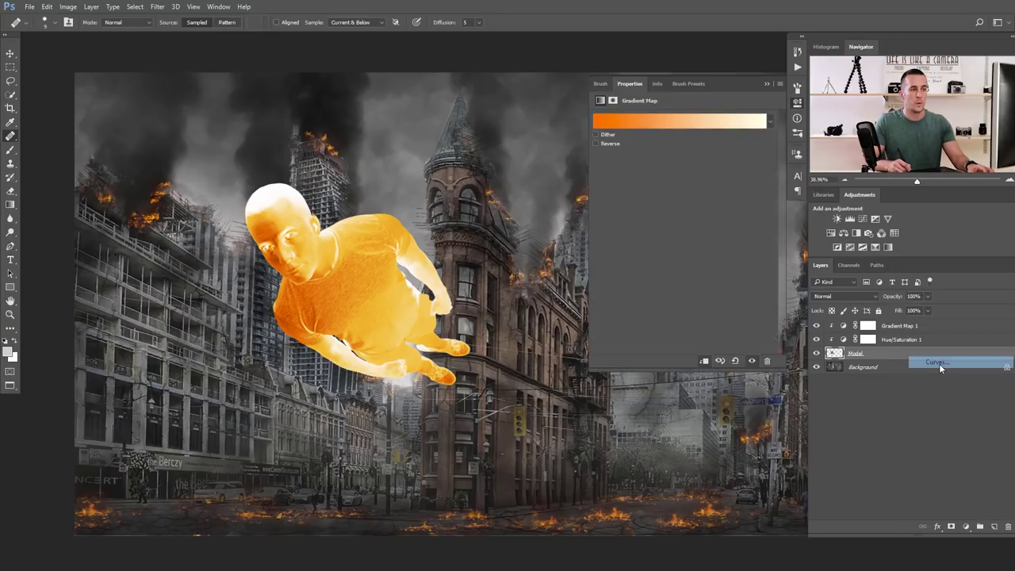
{"action": "left_click_drag", "start_coordinate": [687, 214], "coordinate": [667, 185]}
{"action": "key", "text": "ctrl+i"}
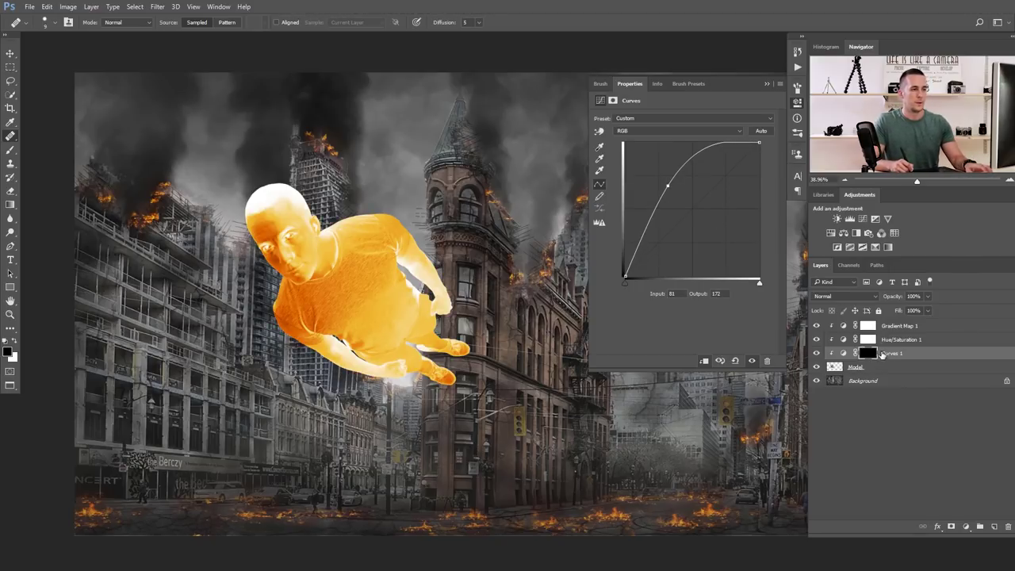
Rename the brightening Curves layer as D
{"action": "double_click", "coordinate": [900, 353]}
{"action": "type", "text": "D"}
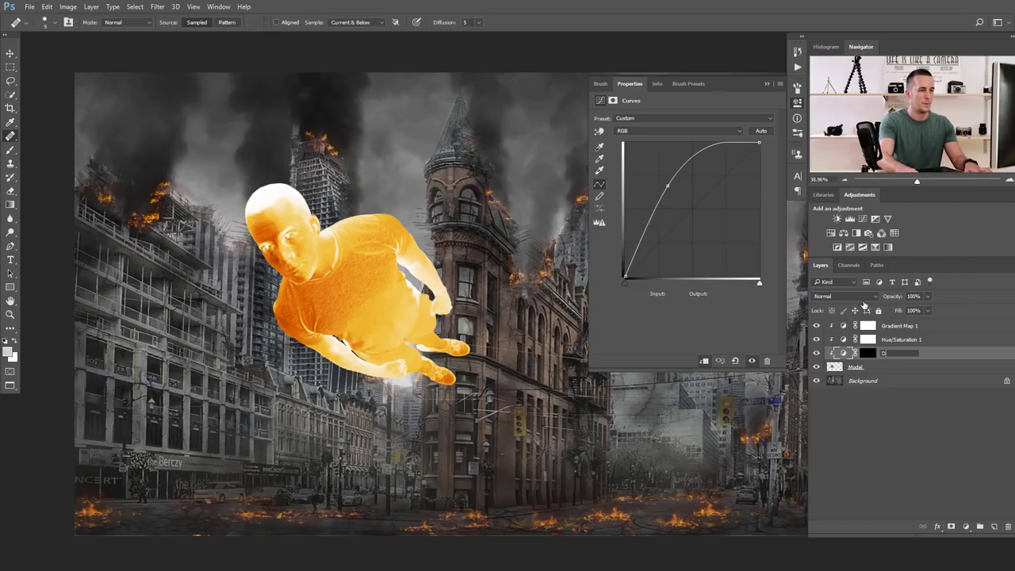
{"action": "key", "text": "Return"}
Add a clipped Curves adjustment above layer D, darken it with input 162 and output 82, and invert its mask to black
{"action": "left_click", "coordinate": [964, 527]}
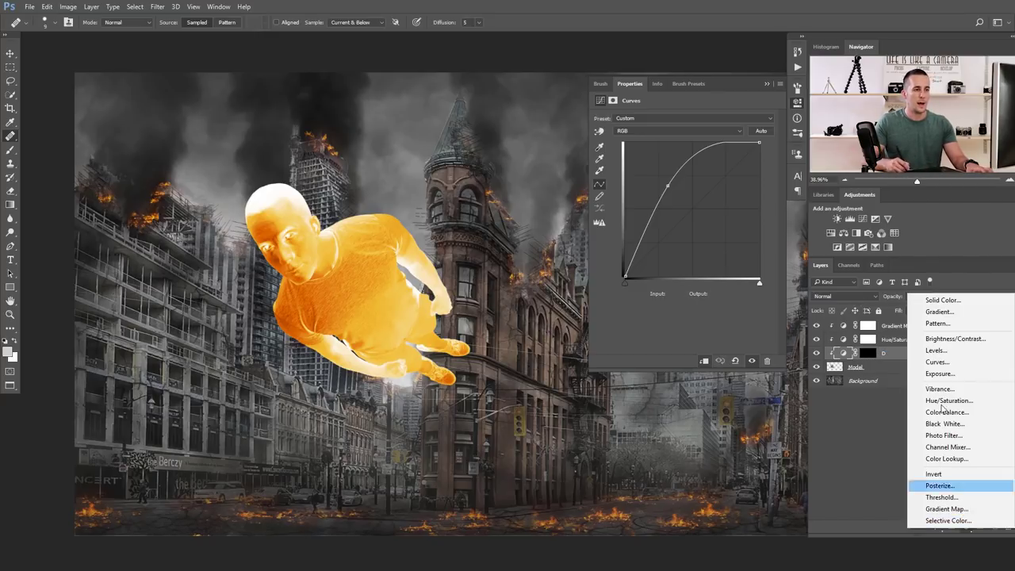
{"action": "left_click", "coordinate": [941, 374]}
{"action": "left_click_drag", "start_coordinate": [708, 223], "coordinate": [712, 233]}
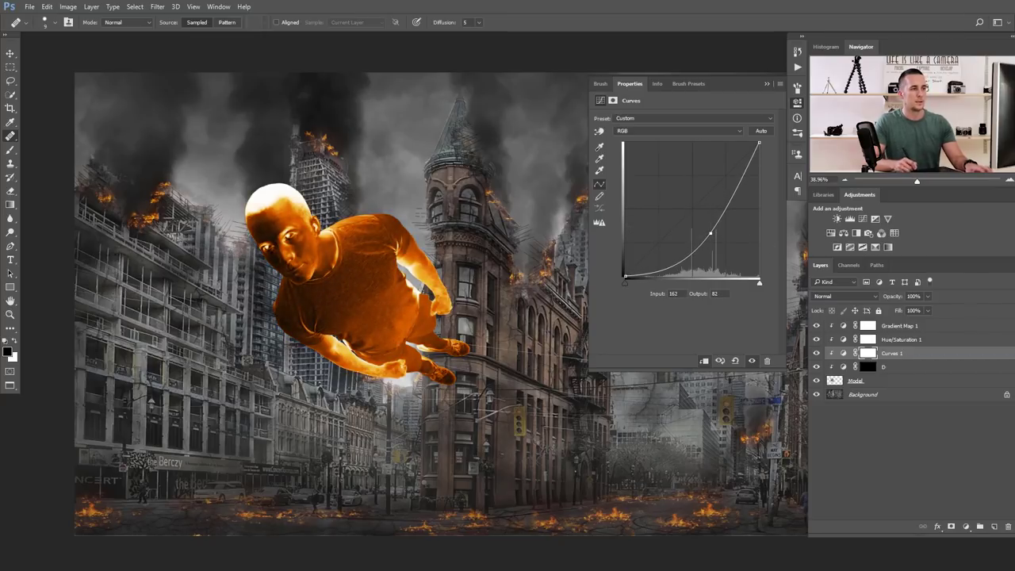
{"action": "key", "text": "ctrl+i"}
Rename the darkening Curves layer as B
{"action": "double_click", "coordinate": [892, 354]}
{"action": "type", "text": "B"}
{"action": "key", "text": "Return"}
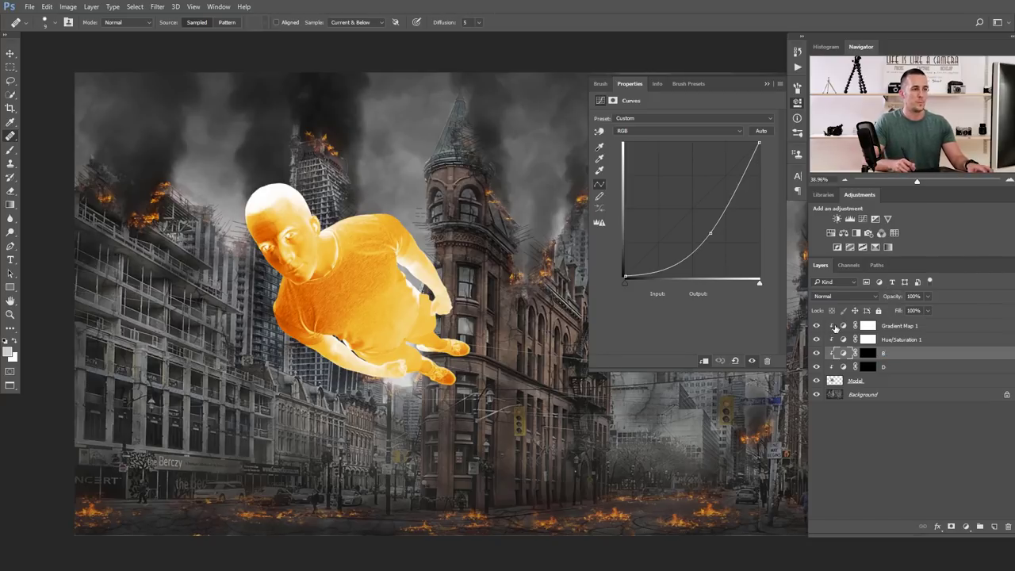
Paint white along the man's jawline on layer D's mask with a soft brush at 10% opacity
{"action": "left_click", "coordinate": [869, 367]}
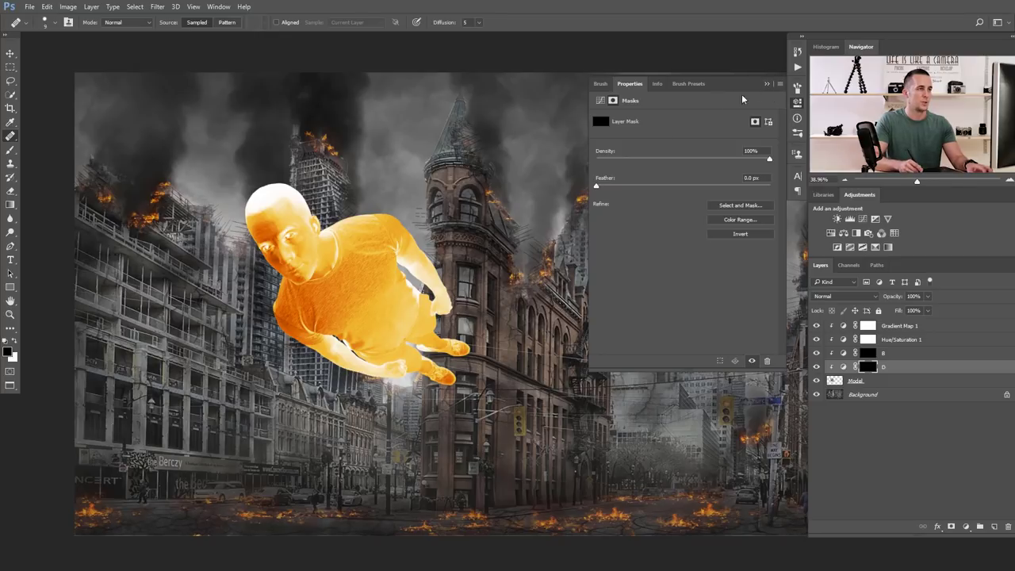
{"action": "left_click", "coordinate": [766, 83]}
{"action": "left_click_drag", "start_coordinate": [310, 231], "coordinate": [356, 253]}
{"action": "key", "text": "b"}
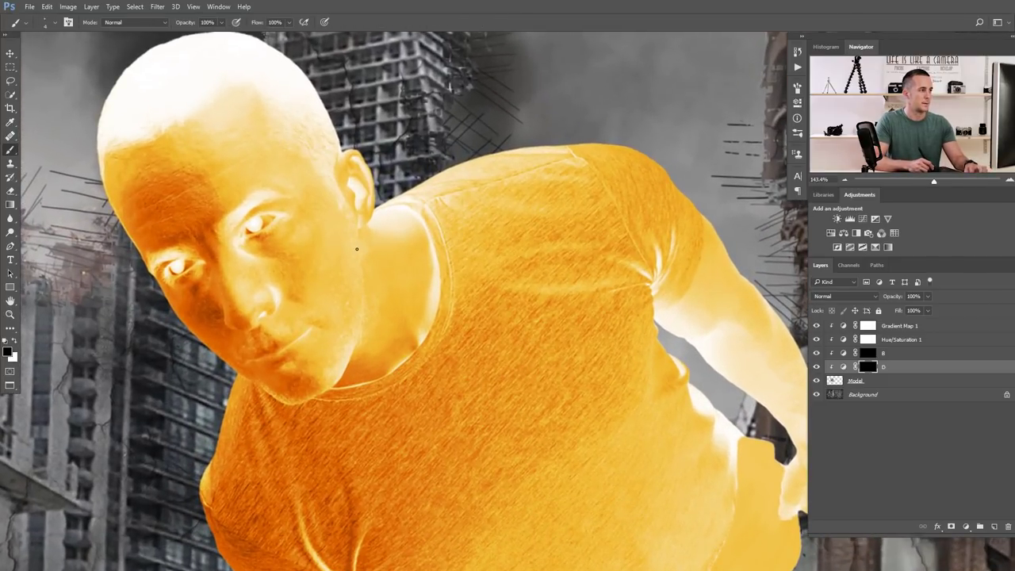
{"action": "key", "text": "x"}
{"action": "right_click", "coordinate": [379, 256]}
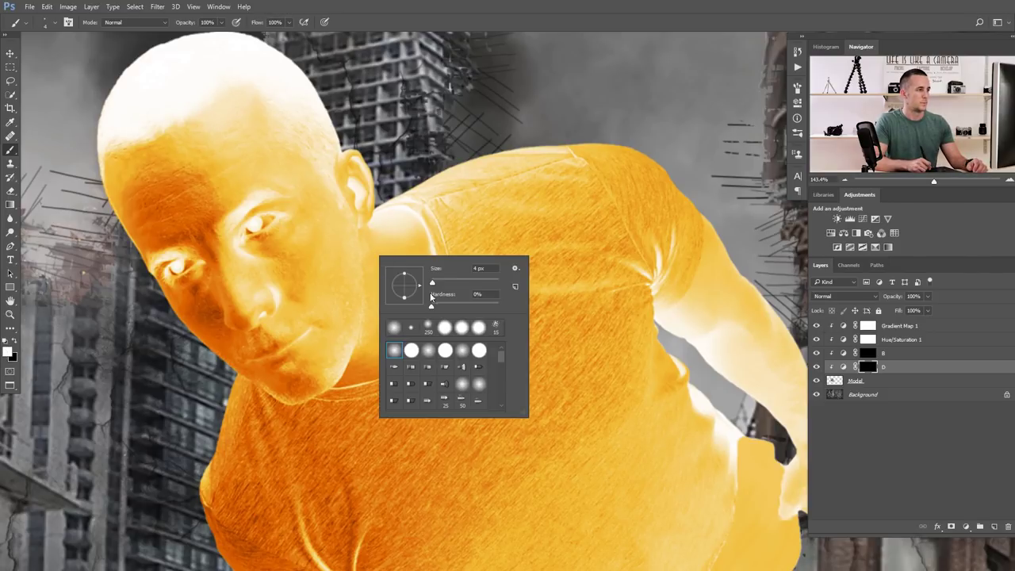
{"action": "key", "text": "Return"}
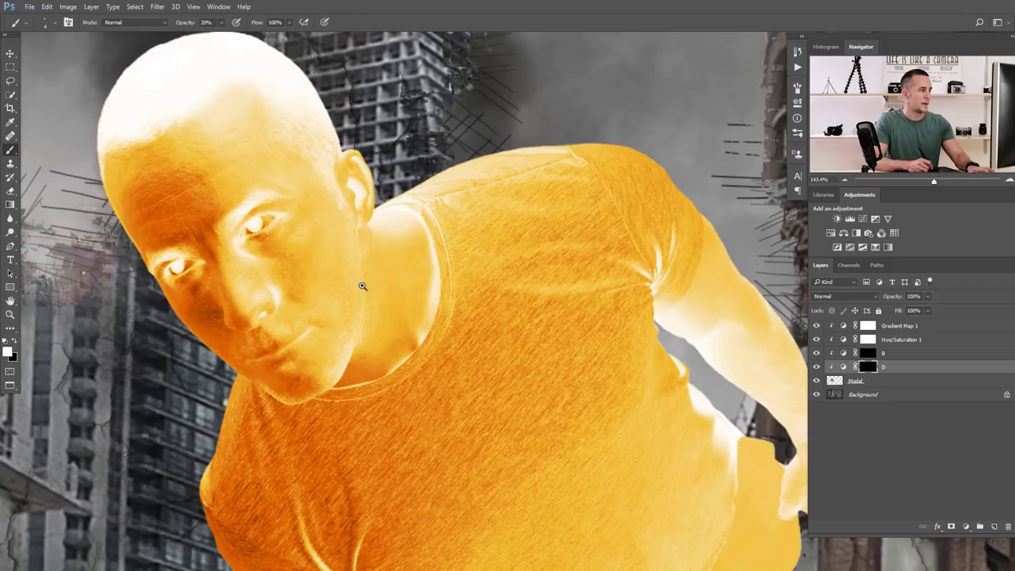
{"action": "left_click_drag", "start_coordinate": [362, 286], "coordinate": [373, 289]}
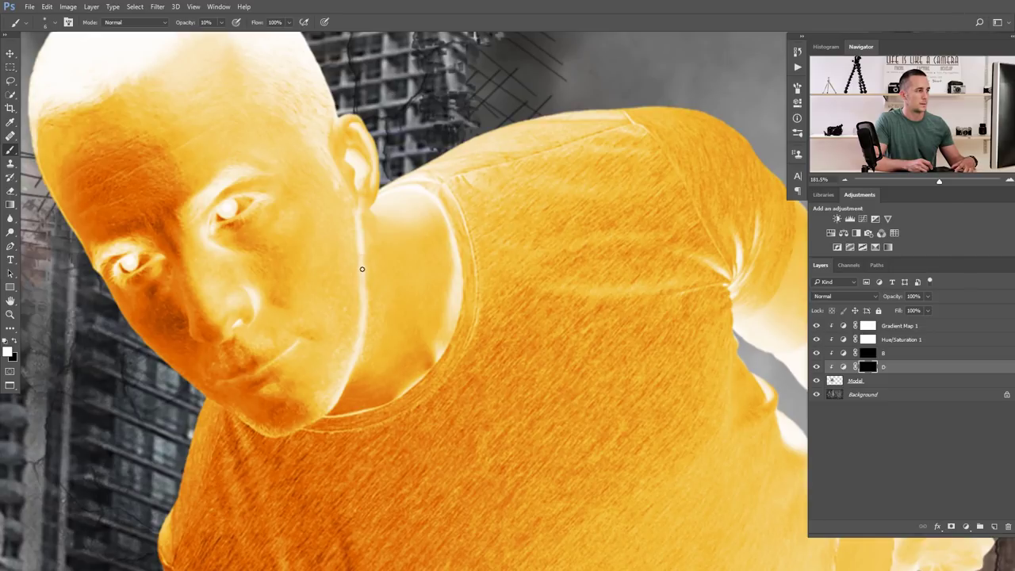
Paint highlights around the eyes and along the mouth line on layer D's mask with a smaller brush
{"action": "left_click_drag", "start_coordinate": [219, 219], "coordinate": [270, 219]}
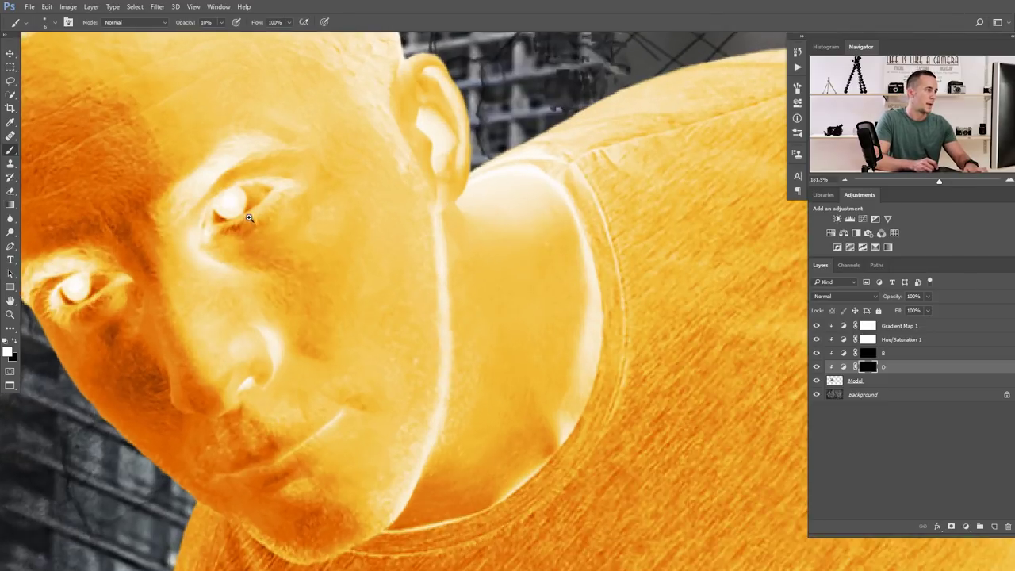
{"action": "left_click_drag", "start_coordinate": [330, 192], "coordinate": [460, 161]}
{"action": "key", "text": "bracketleft"}
{"action": "key", "text": "bracketleft"}
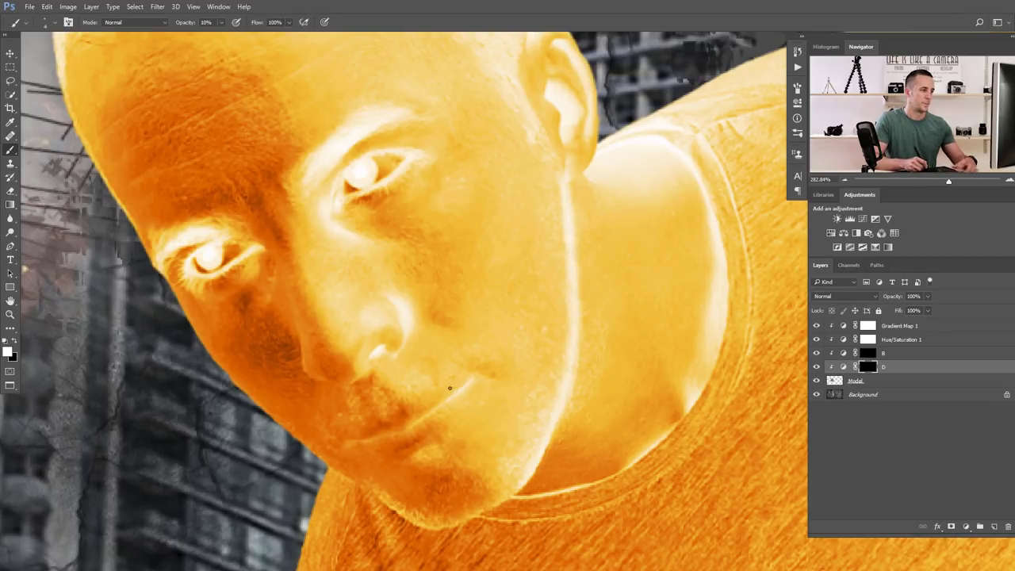
{"action": "left_click_drag", "start_coordinate": [449, 388], "coordinate": [543, 270]}
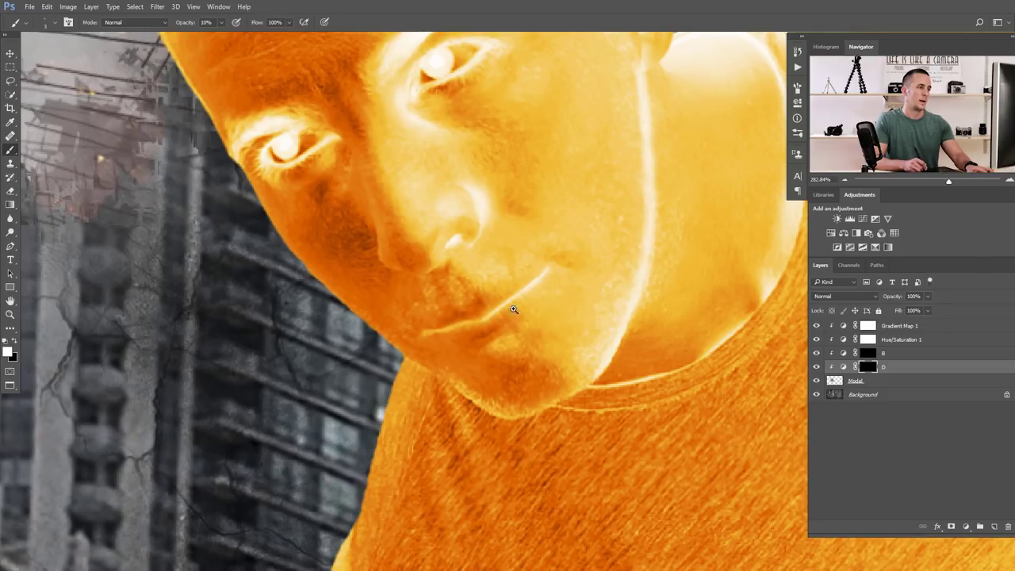
{"action": "scroll", "coordinate": [513, 309], "scroll_direction": "down", "scroll_amount": 5}
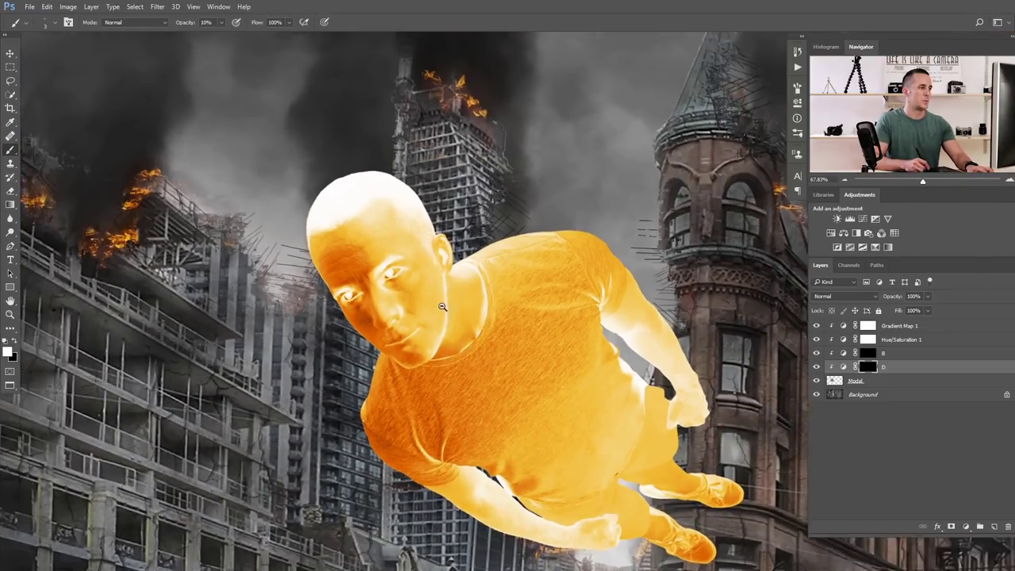
{"action": "scroll", "coordinate": [442, 306], "scroll_direction": "up", "scroll_amount": 1}
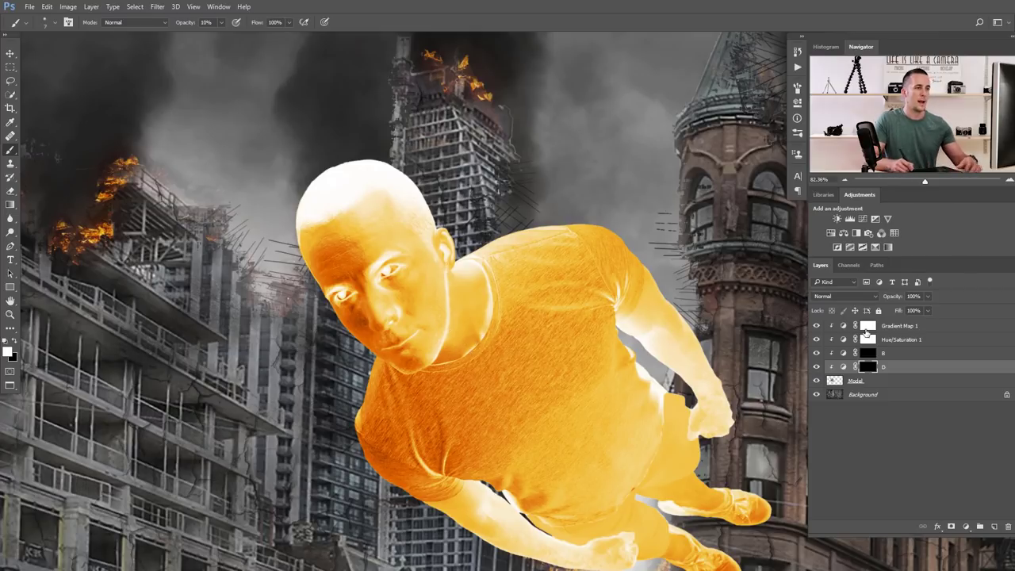
Paint shading around the eyes and nose on layer B's mask with white, lowering the brush opacity to 5%
{"action": "left_click", "coordinate": [869, 354]}
{"action": "scroll", "coordinate": [331, 264], "scroll_direction": "up", "scroll_amount": 5}
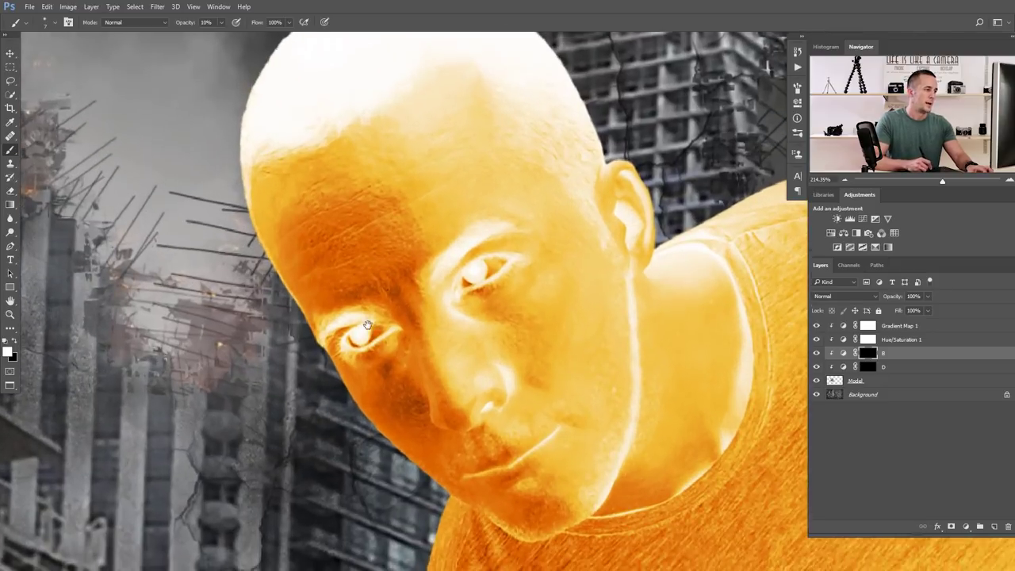
{"action": "scroll", "coordinate": [368, 325], "scroll_direction": "up", "scroll_amount": 2}
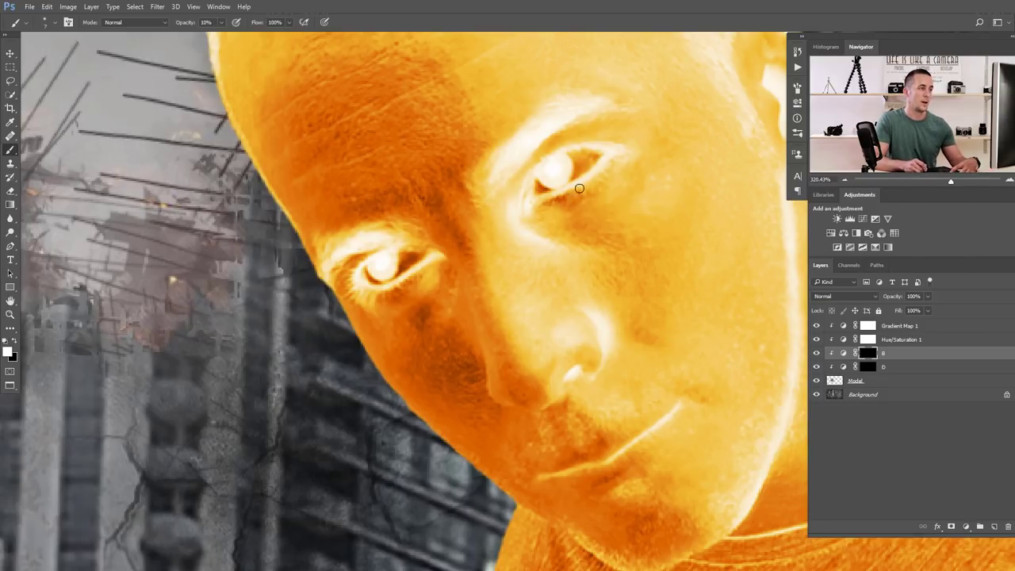
{"action": "left_click_drag", "start_coordinate": [589, 388], "coordinate": [460, 303]}
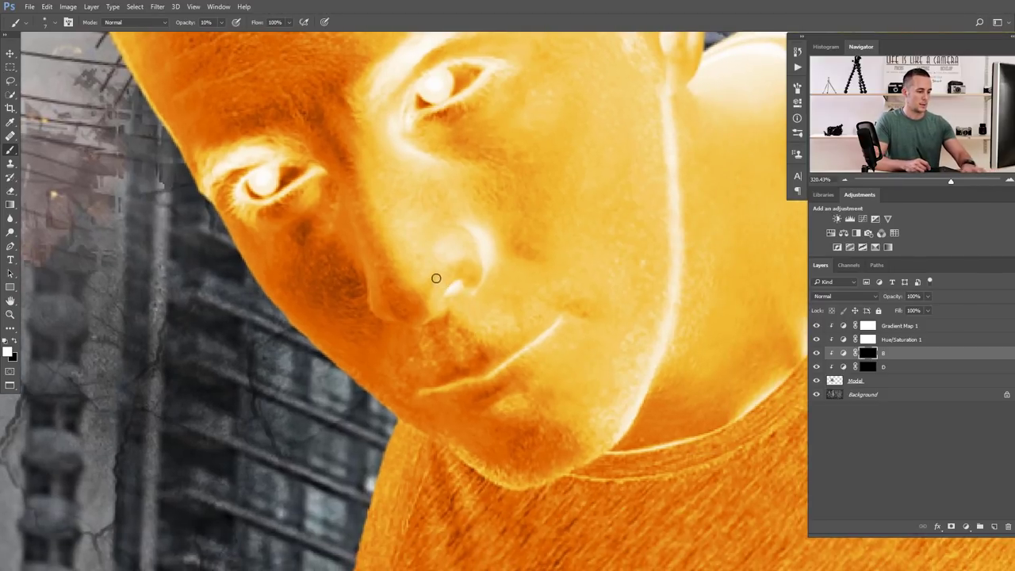
{"action": "key", "text": "0"}
{"action": "key", "text": "5"}
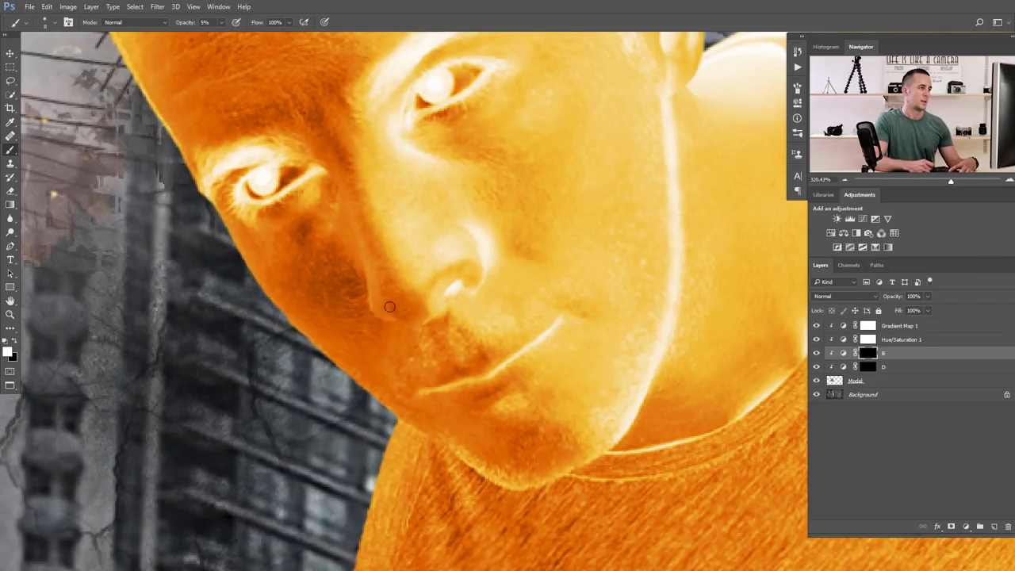
{"action": "key", "text": "ctrl+space"}
{"action": "left_click_drag", "start_coordinate": [519, 359], "coordinate": [462, 322]}
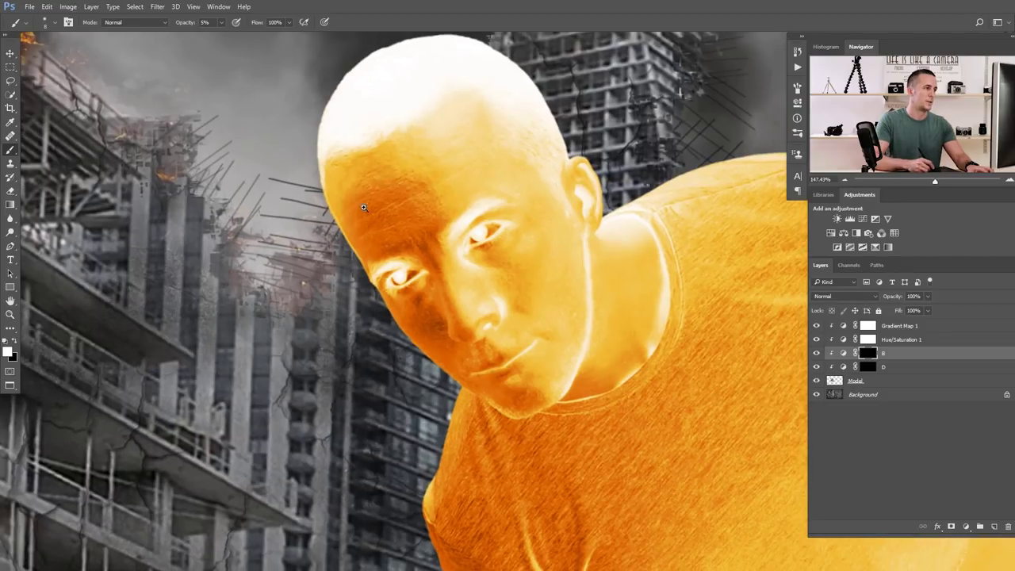
Paint subtle shading beside the ear and along the jaw on layer B's mask at 5% opacity
{"action": "left_click_drag", "start_coordinate": [383, 180], "coordinate": [341, 181]}
{"action": "left_click_drag", "start_coordinate": [547, 203], "coordinate": [729, 347]}
{"action": "key", "text": "space"}
{"action": "left_click_drag", "start_coordinate": [464, 254], "coordinate": [382, 348]}
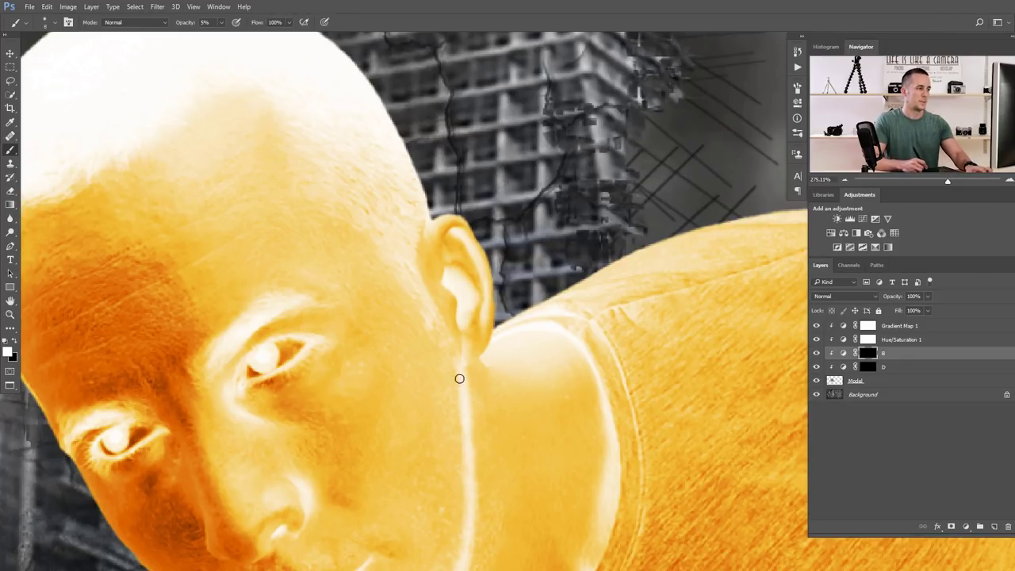
{"action": "scroll", "coordinate": [458, 476], "scroll_direction": "down", "scroll_amount": 3}
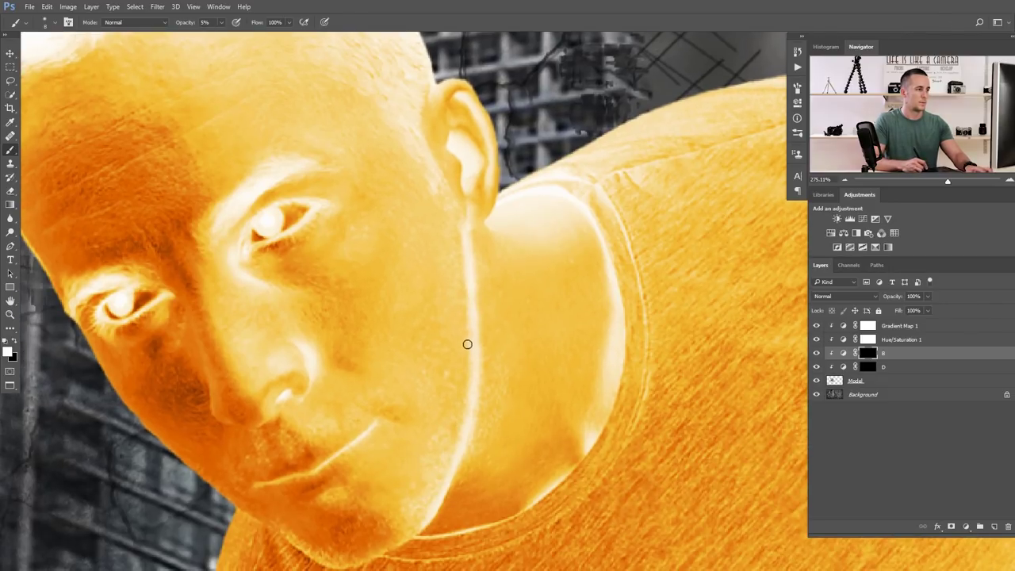
Enlarge the brush to 100 px and paint shading over both arms on layer B's mask
{"action": "scroll", "coordinate": [442, 400], "scroll_direction": "down", "scroll_amount": 5}
{"action": "scroll", "coordinate": [442, 400], "scroll_direction": "down", "scroll_amount": 3}
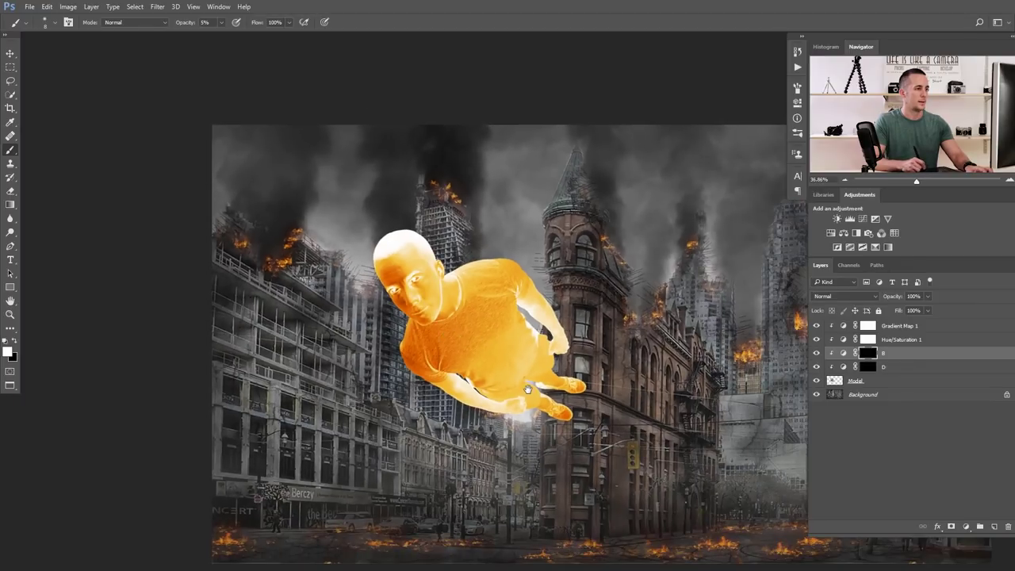
{"action": "scroll", "coordinate": [528, 380], "scroll_direction": "up", "scroll_amount": 1}
{"action": "left_click_drag", "start_coordinate": [570, 359], "coordinate": [585, 359]}
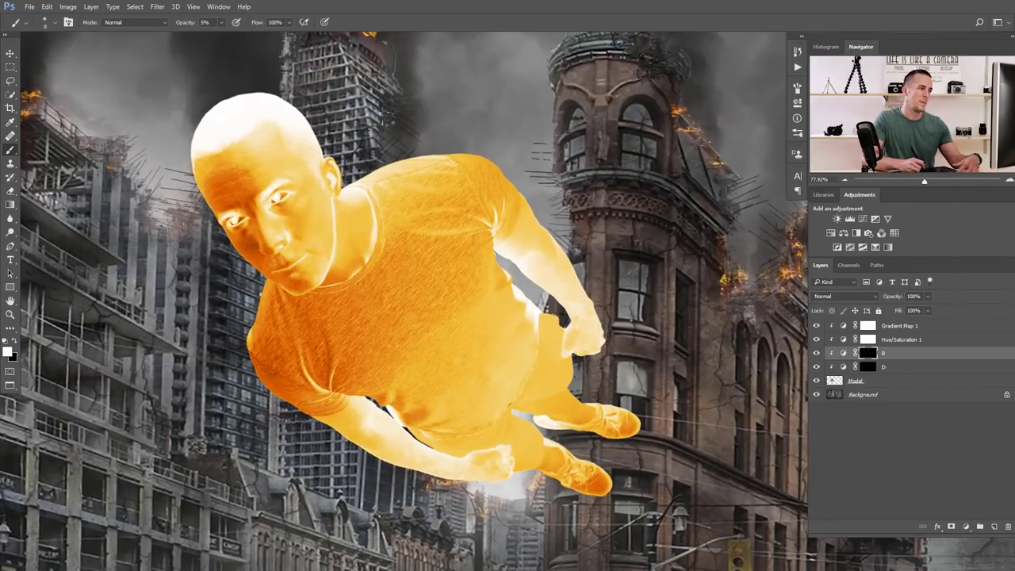
{"action": "key", "text": "bracketright"}
{"action": "key", "text": "bracketright"}
{"action": "key", "text": "bracketright"}
{"action": "key", "text": "bracketright"}
{"action": "key", "text": "bracketright"}
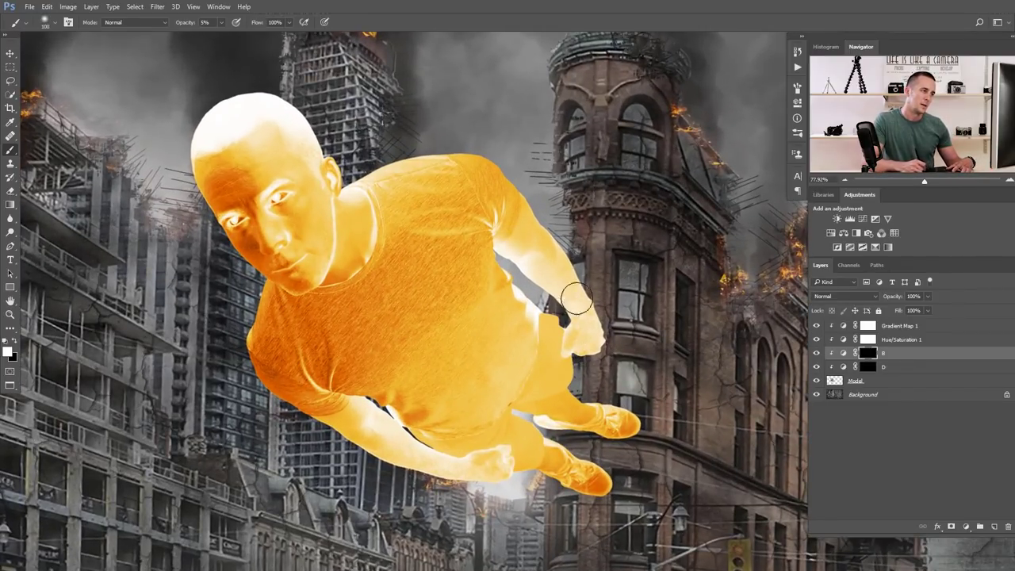
{"action": "mouse_move", "coordinate": [583, 313]}
{"action": "left_mouse_down"}
{"action": "mouse_move", "coordinate": [533, 235]}
{"action": "mouse_move", "coordinate": [597, 341]}
{"action": "mouse_move", "coordinate": [543, 242]}
{"action": "mouse_move", "coordinate": [569, 291]}
{"action": "mouse_move", "coordinate": [518, 249]}
{"action": "left_mouse_up"}
{"action": "mouse_move", "coordinate": [382, 432]}
{"action": "left_mouse_down"}
{"action": "mouse_move", "coordinate": [415, 457]}
{"action": "mouse_move", "coordinate": [363, 412]}
{"action": "mouse_move", "coordinate": [397, 440]}
{"action": "mouse_move", "coordinate": [485, 460]}
{"action": "mouse_move", "coordinate": [437, 448]}
{"action": "mouse_move", "coordinate": [415, 456]}
{"action": "mouse_move", "coordinate": [456, 448]}
{"action": "mouse_move", "coordinate": [469, 467]}
{"action": "mouse_move", "coordinate": [356, 413]}
{"action": "mouse_move", "coordinate": [391, 449]}
{"action": "mouse_move", "coordinate": [467, 462]}
{"action": "left_mouse_up"}
Paint shading over the torso and the top of the head on layer B's mask, adjusting the brush size for each area
{"action": "key", "text": "bracketright"}
{"action": "mouse_move", "coordinate": [446, 376]}
{"action": "left_mouse_down"}
{"action": "mouse_move", "coordinate": [500, 341]}
{"action": "mouse_move", "coordinate": [476, 406]}
{"action": "mouse_move", "coordinate": [505, 376]}
{"action": "mouse_move", "coordinate": [483, 406]}
{"action": "mouse_move", "coordinate": [466, 403]}
{"action": "mouse_move", "coordinate": [492, 307]}
{"action": "mouse_move", "coordinate": [499, 409]}
{"action": "mouse_move", "coordinate": [553, 327]}
{"action": "mouse_move", "coordinate": [532, 254]}
{"action": "mouse_move", "coordinate": [594, 357]}
{"action": "mouse_move", "coordinate": [593, 322]}
{"action": "mouse_move", "coordinate": [588, 366]}
{"action": "mouse_move", "coordinate": [534, 395]}
{"action": "mouse_move", "coordinate": [552, 360]}
{"action": "mouse_move", "coordinate": [547, 394]}
{"action": "mouse_move", "coordinate": [540, 346]}
{"action": "mouse_move", "coordinate": [479, 446]}
{"action": "mouse_move", "coordinate": [563, 428]}
{"action": "mouse_move", "coordinate": [512, 327]}
{"action": "left_mouse_up"}
{"action": "key", "text": "["}
{"action": "mouse_move", "coordinate": [297, 143]}
{"action": "left_mouse_down"}
{"action": "mouse_move", "coordinate": [238, 162]}
{"action": "mouse_move", "coordinate": [271, 127]}
{"action": "mouse_move", "coordinate": [255, 136]}
{"action": "mouse_move", "coordinate": [268, 175]}
{"action": "mouse_move", "coordinate": [270, 137]}
{"action": "mouse_move", "coordinate": [228, 132]}
{"action": "mouse_move", "coordinate": [208, 143]}
{"action": "mouse_move", "coordinate": [224, 114]}
{"action": "left_mouse_up"}
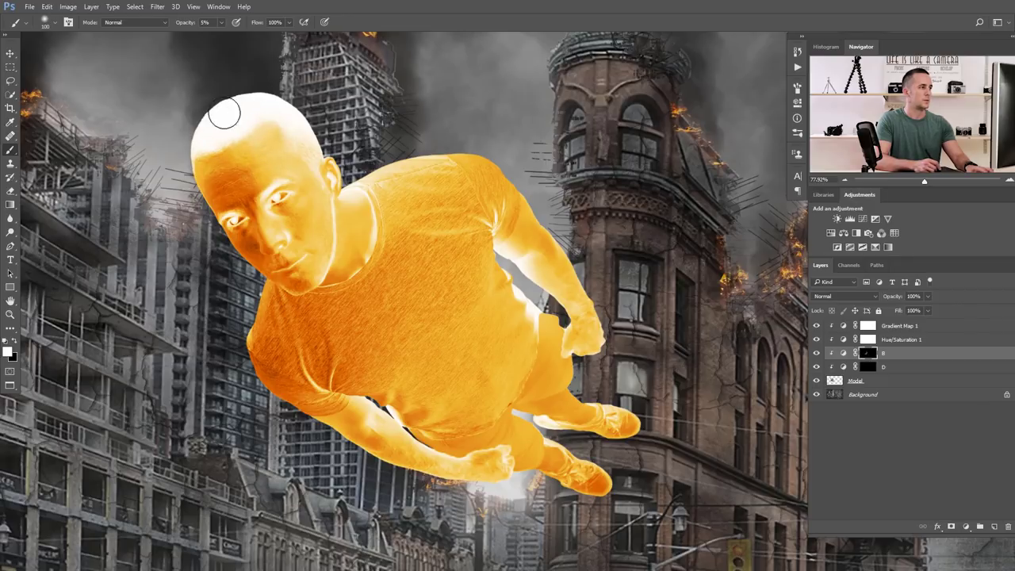
Compare the figure with layers B and D each hidden and shown
{"action": "scroll", "coordinate": [225, 117], "scroll_direction": "down", "scroll_amount": 7}
{"action": "left_click_drag", "start_coordinate": [404, 214], "coordinate": [400, 269]}
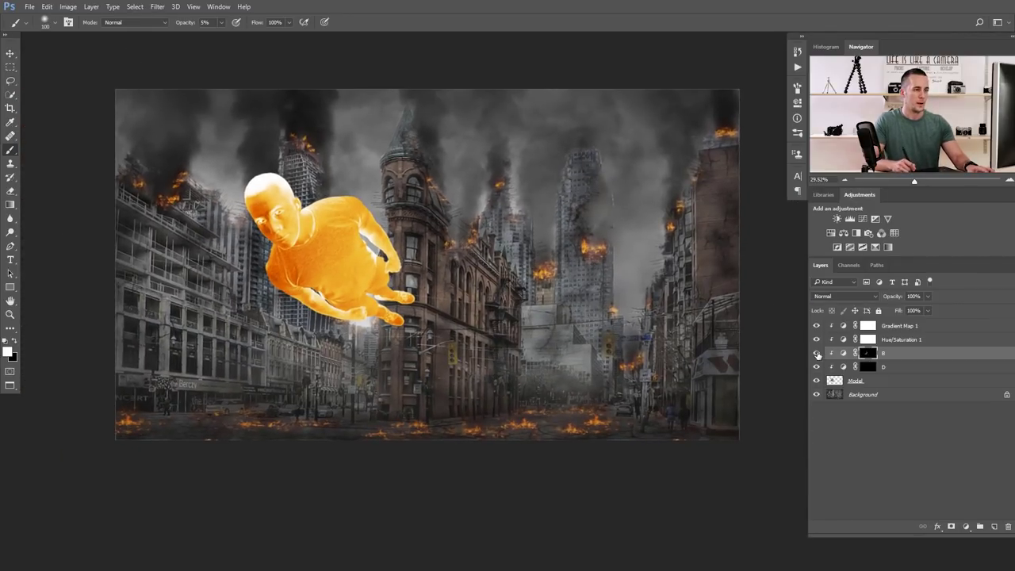
{"action": "left_click", "coordinate": [818, 357]}
{"action": "left_click", "coordinate": [816, 354]}
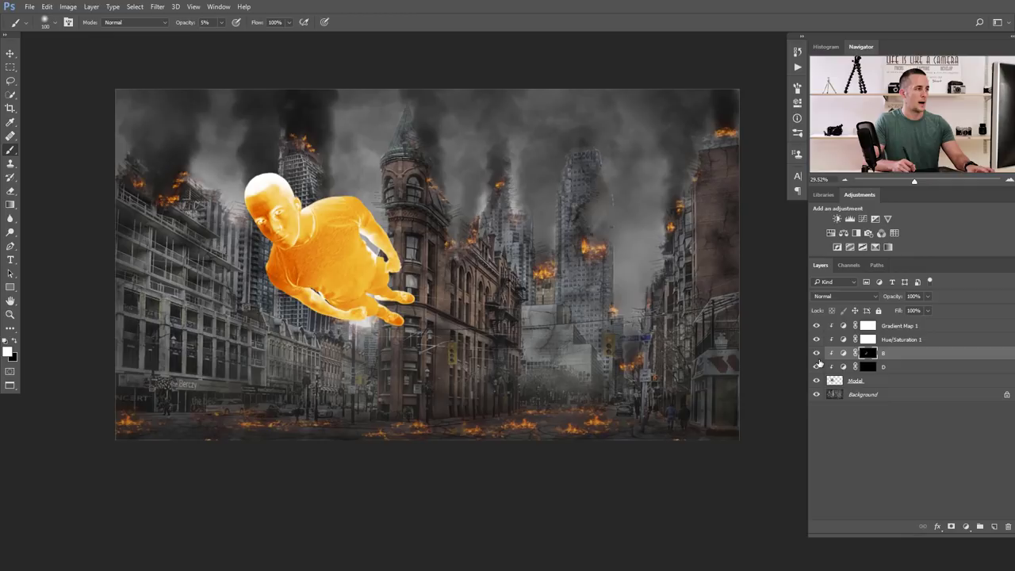
{"action": "left_click", "coordinate": [819, 367]}
{"action": "left_click", "coordinate": [818, 367]}
Group the man's layer with its four adjustment layers and name the group Model
{"action": "scroll", "coordinate": [352, 238], "scroll_direction": "up", "scroll_amount": 2}
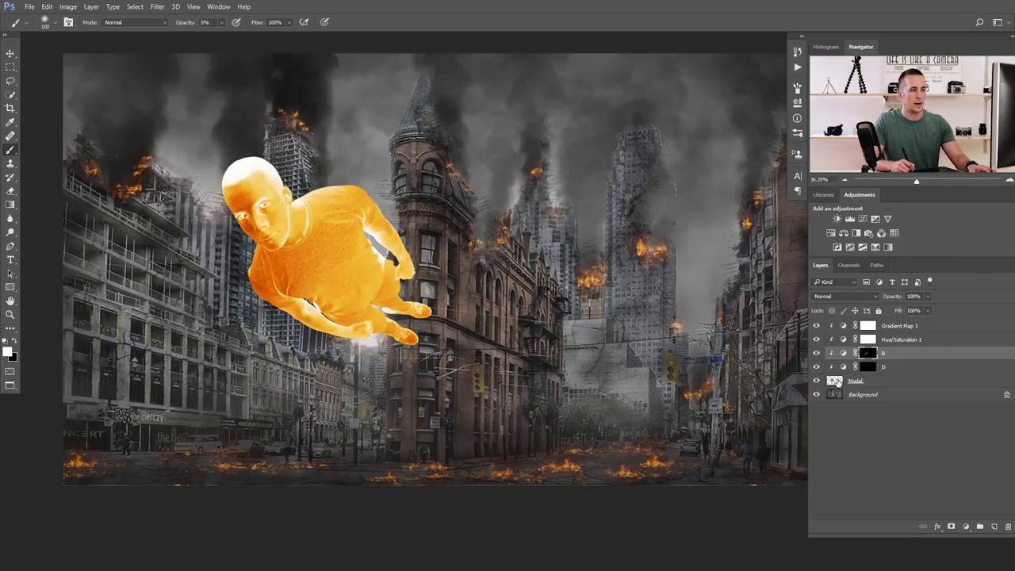
{"action": "left_click", "coordinate": [838, 382]}
{"action": "left_click", "coordinate": [848, 329], "text": "shift"}
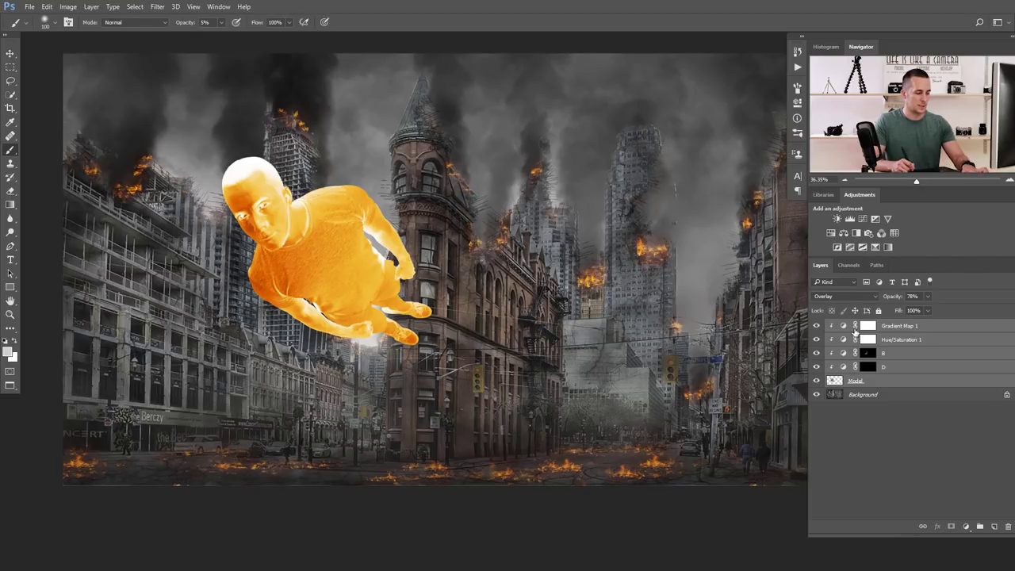
{"action": "key", "text": "ctrl+g"}
{"action": "double_click", "coordinate": [856, 326]}
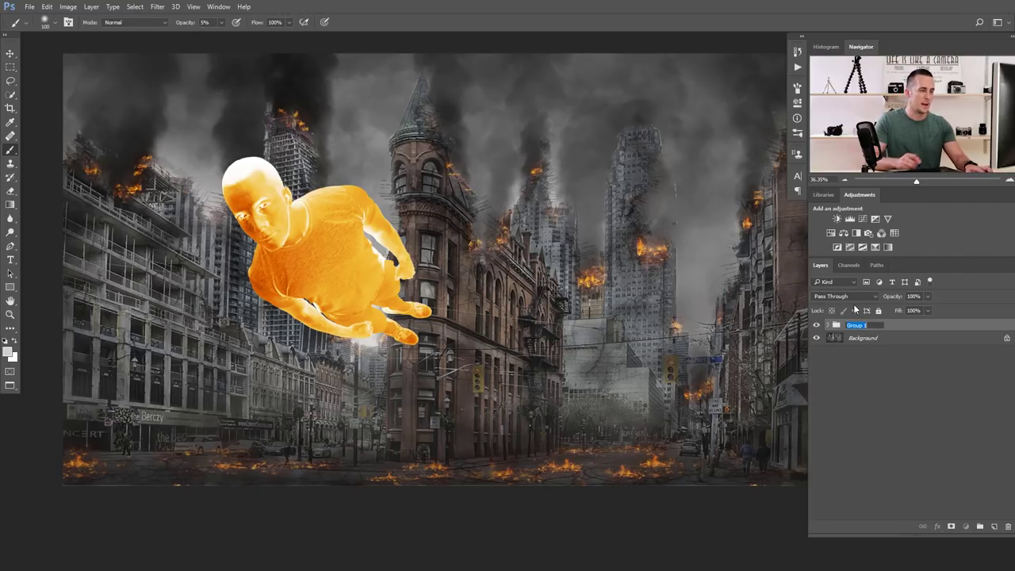
{"action": "key", "text": "Return"}
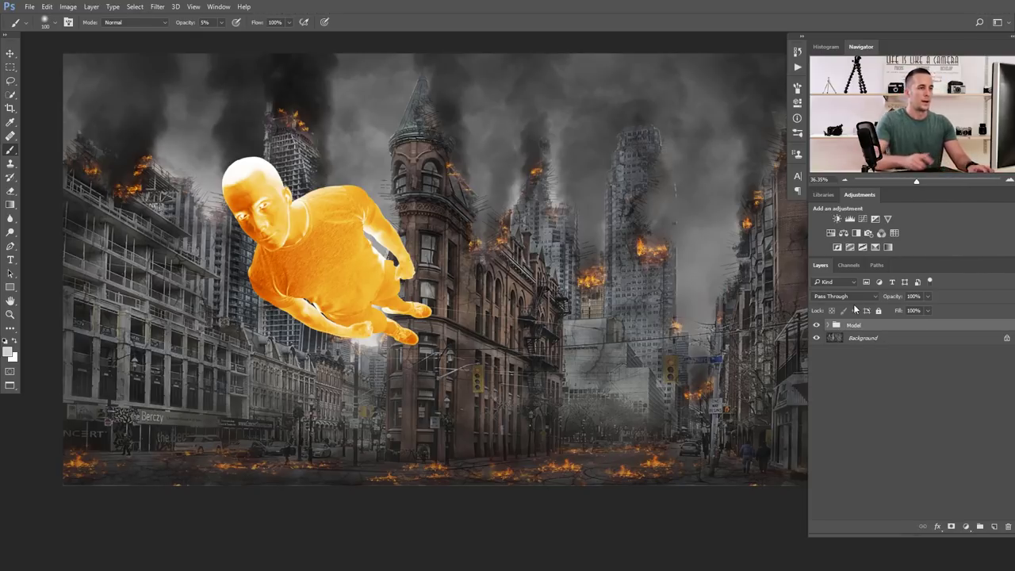
{"action": "mouse_move", "coordinate": [539, 297]}
{"action": "left_mouse_down"}
{"action": "mouse_move", "coordinate": [518, 317]}
{"action": "mouse_move", "coordinate": [533, 314]}
{"action": "left_mouse_up"}
{"action": "scroll", "coordinate": [533, 314], "scroll_direction": "down", "scroll_amount": 2}
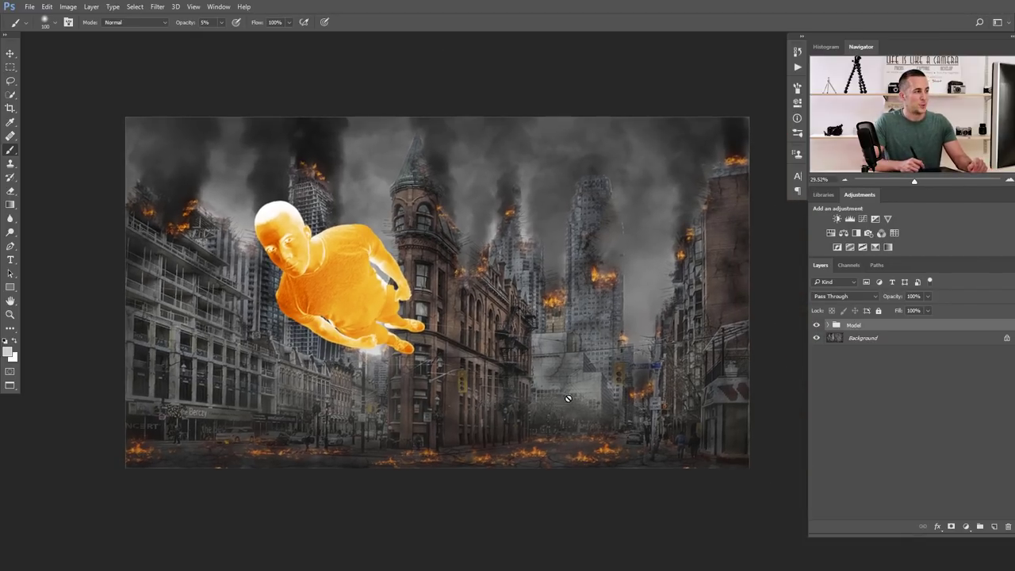
Copy the entire fire photo and paste it into the city composite above the Model group
{"action": "key", "text": "ctrl+Tab"}
{"action": "key", "text": "ctrl+Tab"}
{"action": "key", "text": "ctrl+Tab"}
{"action": "key", "text": "ctrl+Tab"}
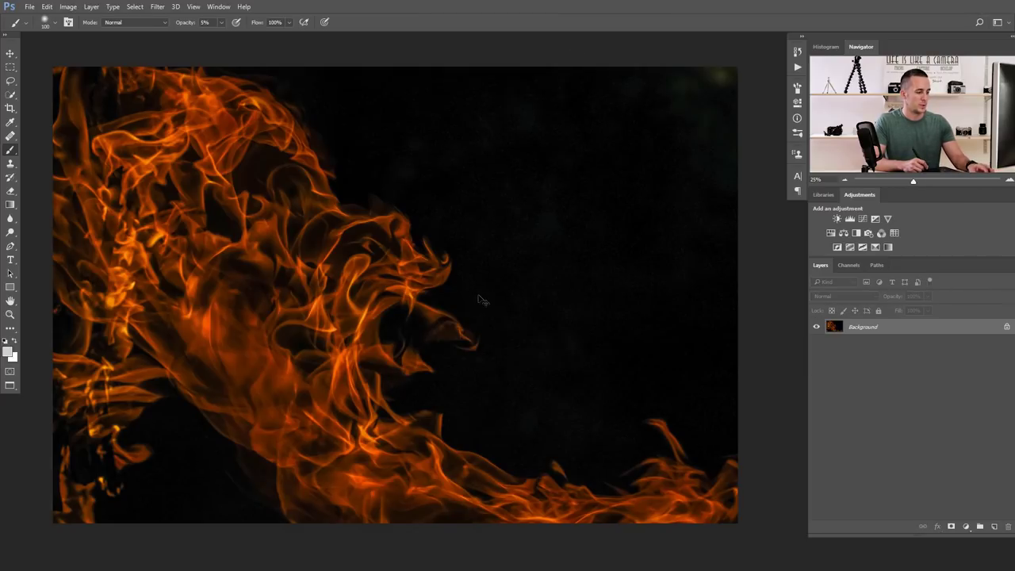
{"action": "key", "text": "ctrl+a"}
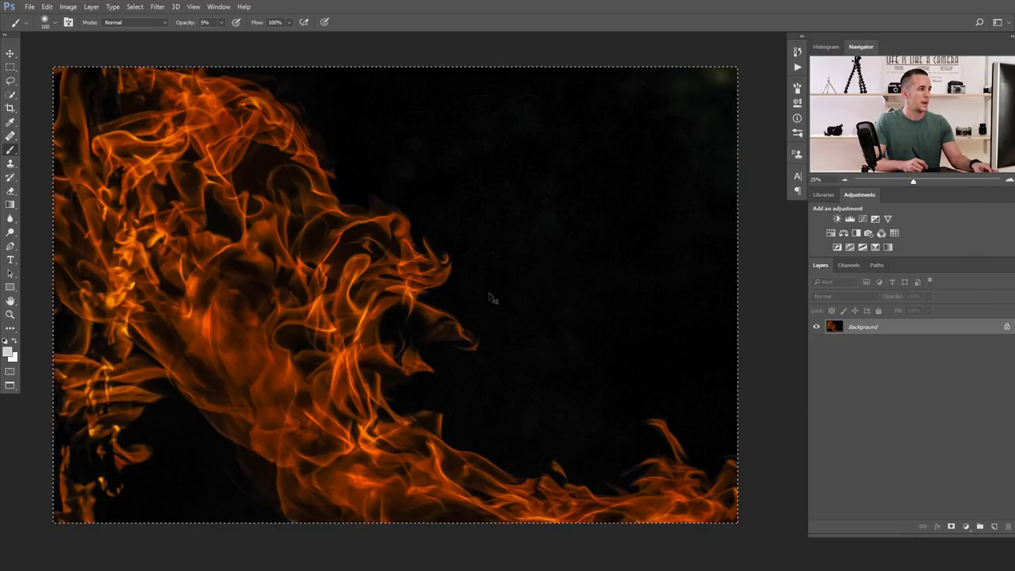
{"action": "key", "text": "ctrl+Tab"}
{"action": "key", "text": "ctrl+Tab"}
{"action": "key", "text": "ctrl+Tab"}
{"action": "key", "text": "ctrl+v"}
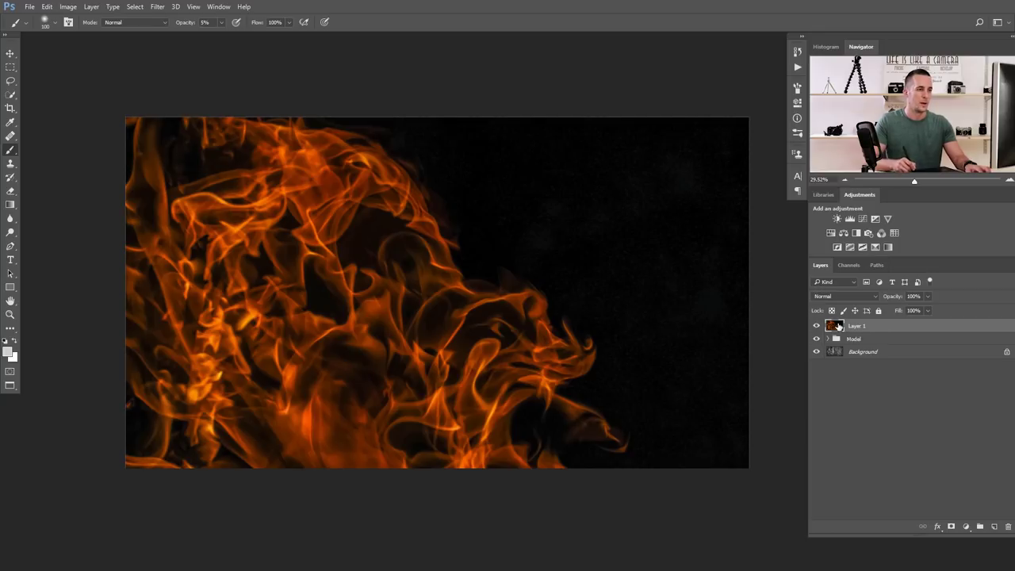
Scale the pasted fire layer down and position it over the figure within the city scene
{"action": "key", "text": "ctrl+t"}
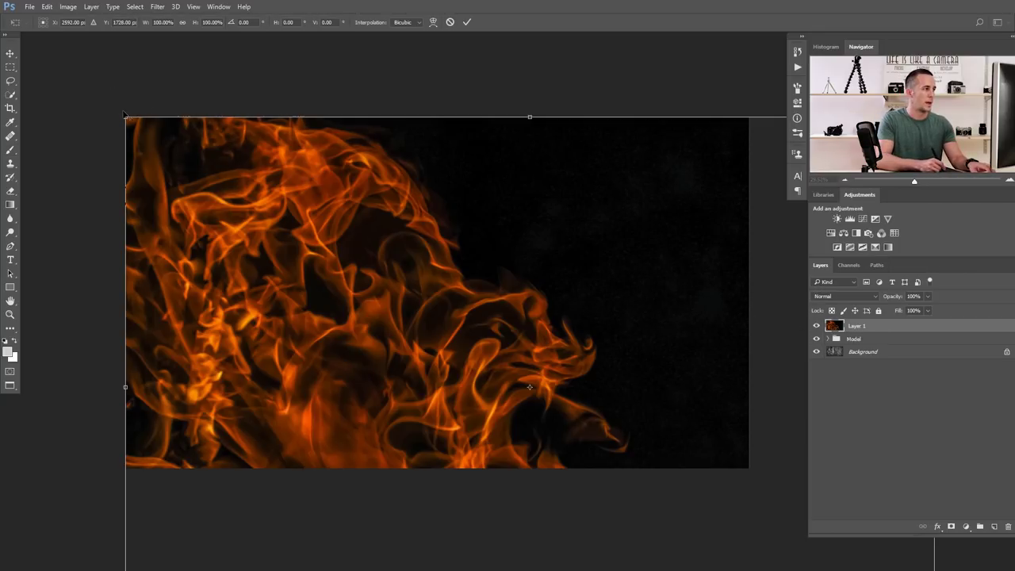
{"action": "left_click_drag", "start_coordinate": [126, 117], "coordinate": [293, 227]}
{"action": "left_click_drag", "start_coordinate": [523, 321], "coordinate": [392, 216]}
{"action": "key", "text": "Return"}
{"action": "key", "text": "b"}
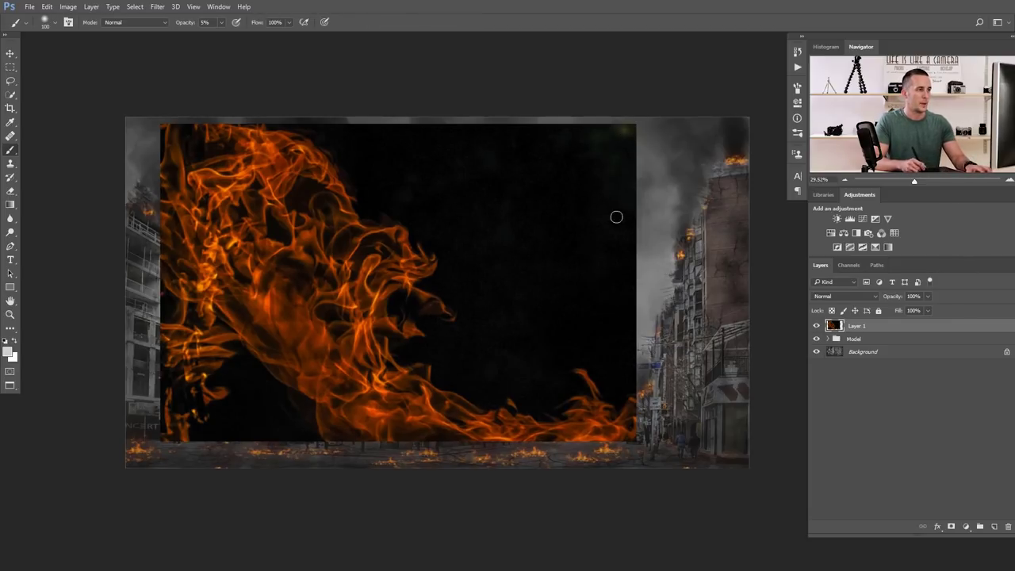
Set the fire layer's blend mode to Screen and shift the flames slightly down and right around the figure
{"action": "left_click", "coordinate": [851, 294]}
{"action": "left_click", "coordinate": [836, 369]}
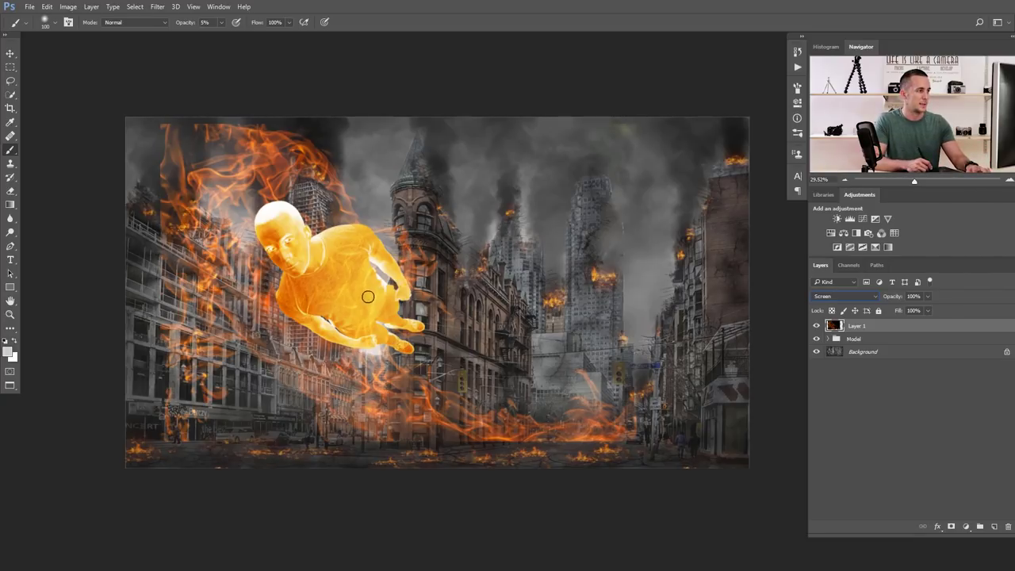
{"action": "key", "text": "v"}
{"action": "mouse_move", "coordinate": [361, 312]}
{"action": "left_mouse_down"}
{"action": "mouse_move", "coordinate": [428, 317]}
{"action": "mouse_move", "coordinate": [366, 309]}
{"action": "mouse_move", "coordinate": [382, 321]}
{"action": "left_mouse_up"}
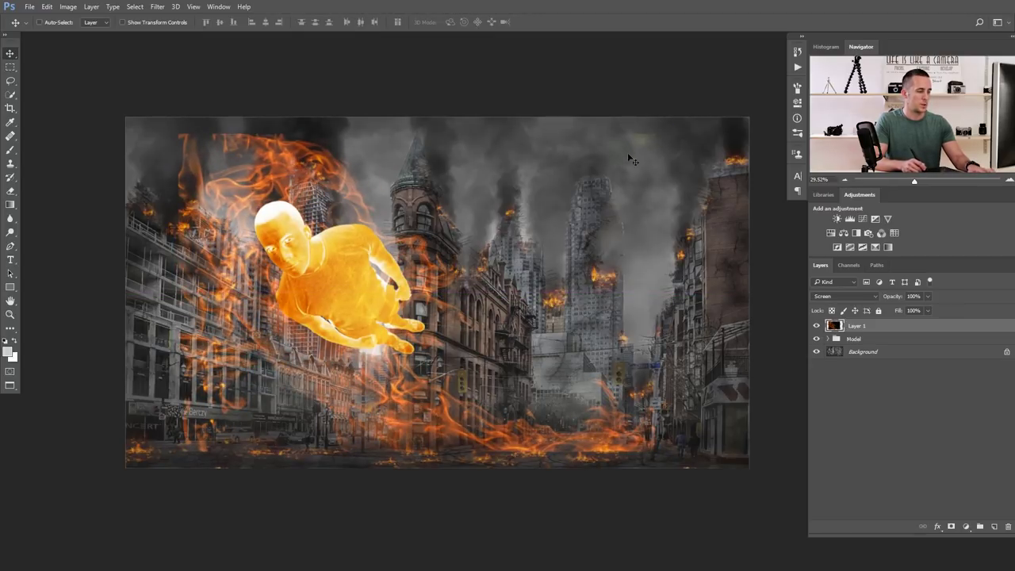
{"action": "key", "text": "e"}
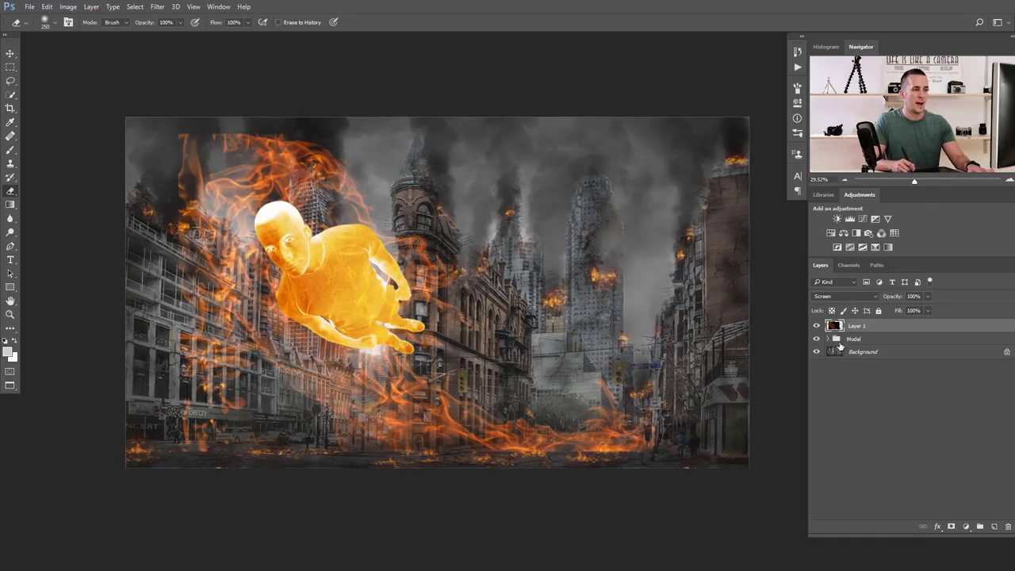
Brighten the fire layer with Levels, using input levels 10, 1.55 and 248
{"action": "left_click", "coordinate": [68, 7]}
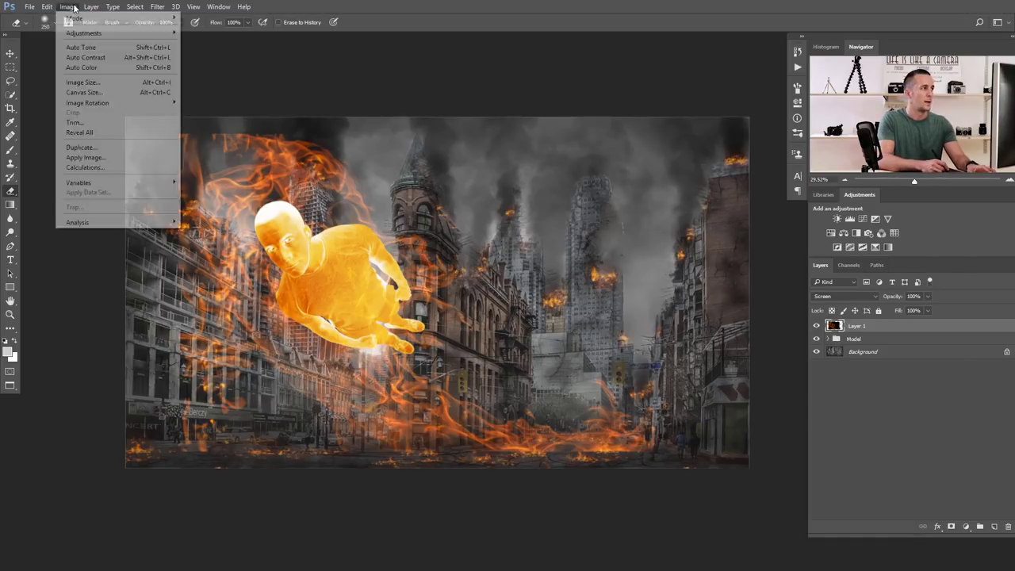
{"action": "mouse_move", "coordinate": [92, 33]}
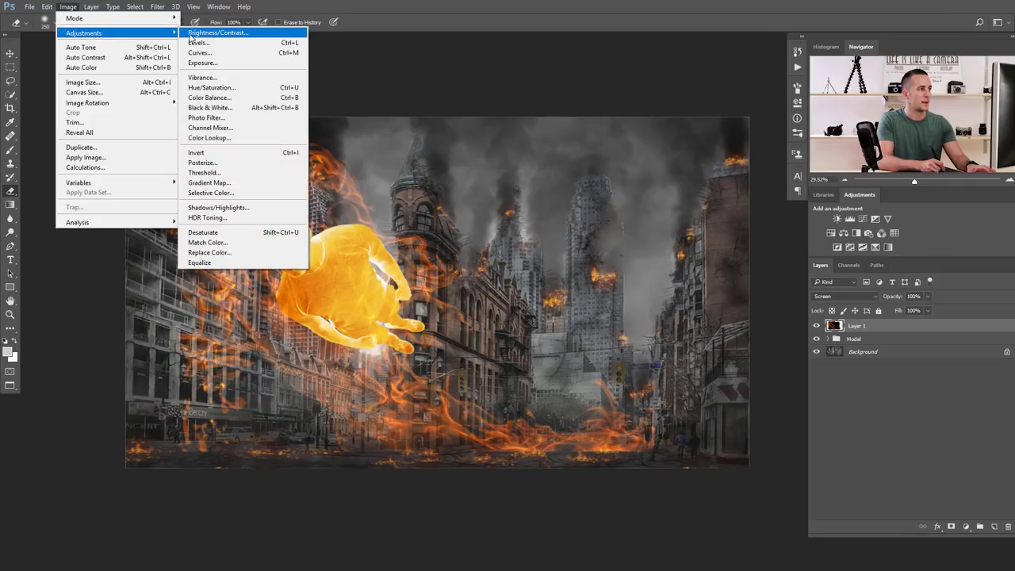
{"action": "left_click", "coordinate": [291, 43]}
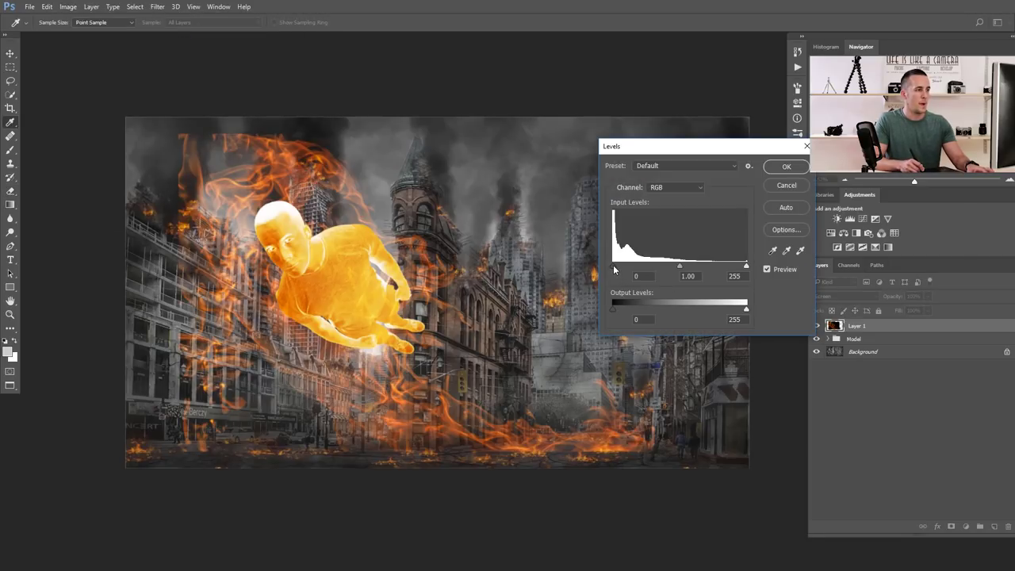
{"action": "mouse_move", "coordinate": [624, 270]}
{"action": "left_mouse_down"}
{"action": "mouse_move", "coordinate": [646, 270]}
{"action": "mouse_move", "coordinate": [619, 272]}
{"action": "left_mouse_up"}
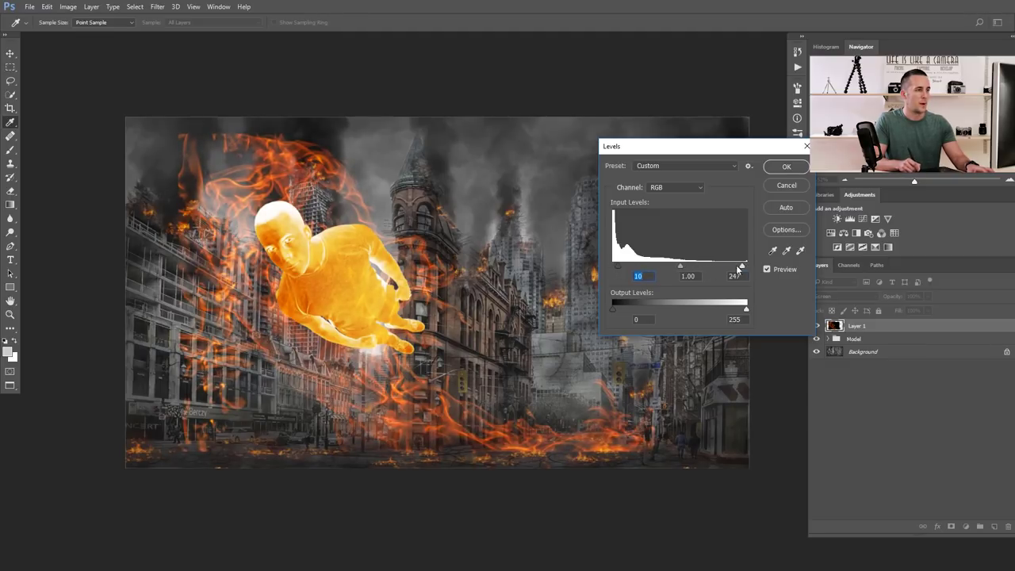
{"action": "left_click_drag", "start_coordinate": [683, 268], "coordinate": [658, 266]}
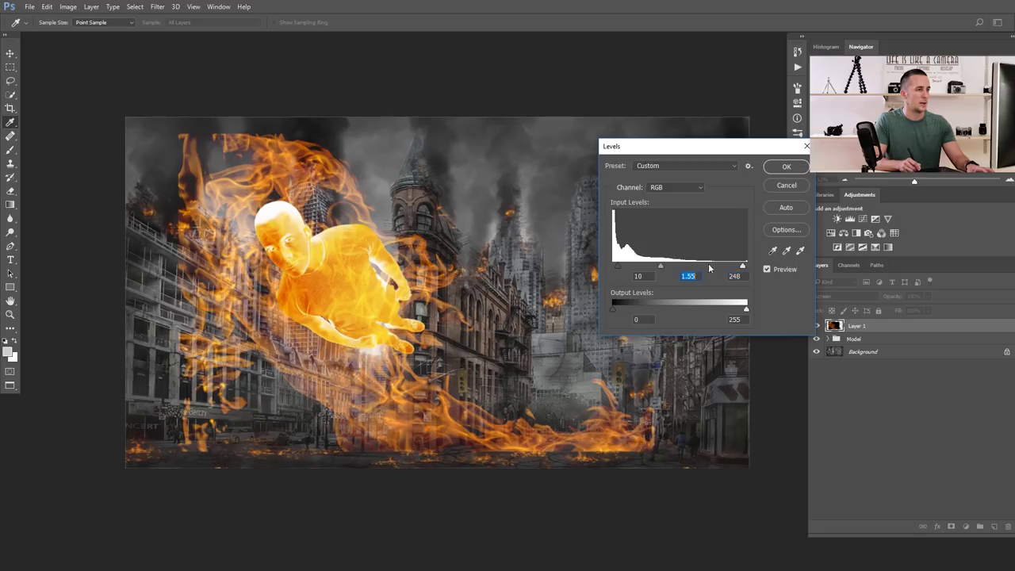
{"action": "left_click", "coordinate": [803, 174]}
{"action": "key", "text": "e"}
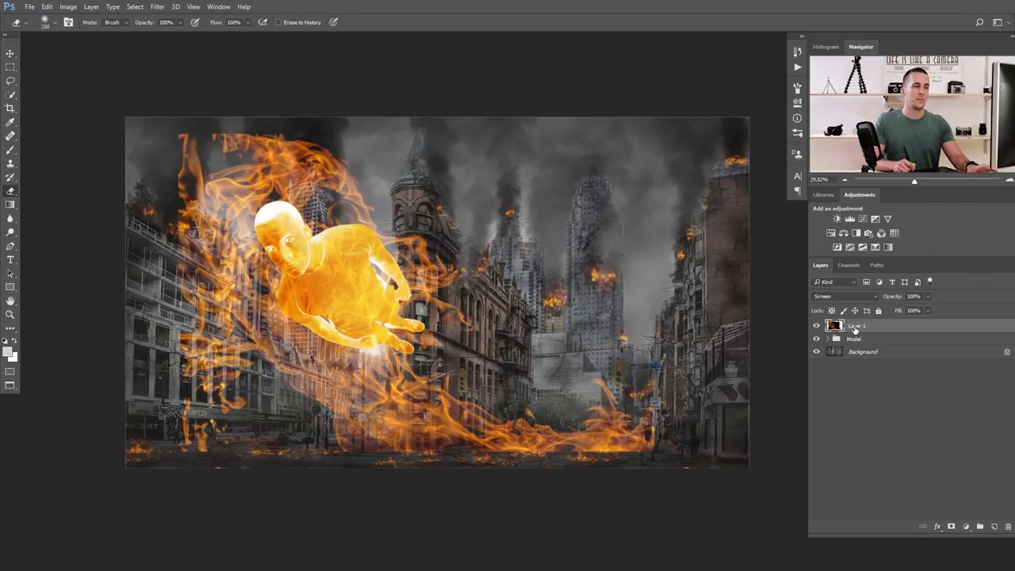
Duplicate the fire layer and keep only the copy visible, with the original hidden
{"action": "left_click", "coordinate": [816, 326]}
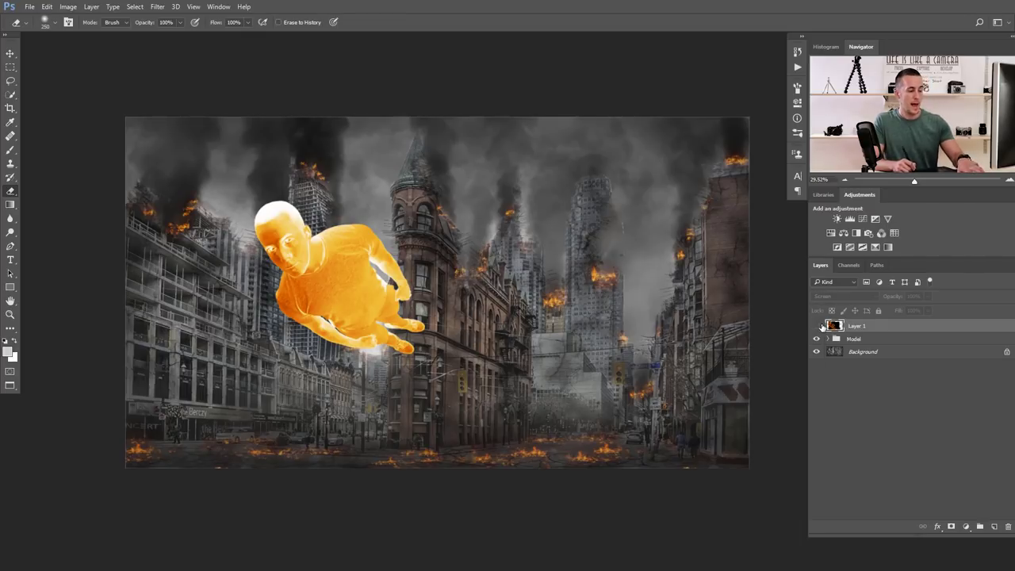
{"action": "key", "text": "ctrl+j"}
{"action": "left_click", "coordinate": [816, 325]}
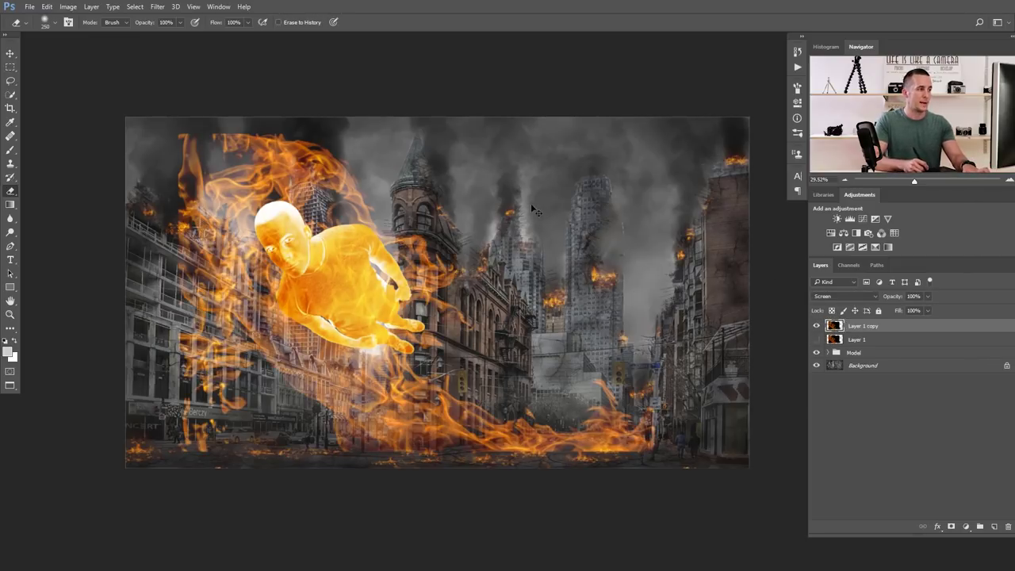
Scale the fire copy to about 19%, rotate it about 16.5°, and place it over the figure's lower shoulder
{"action": "key", "text": "ctrl+t"}
{"action": "left_click_drag", "start_coordinate": [172, 131], "coordinate": [297, 325]}
{"action": "left_click_drag", "start_coordinate": [404, 134], "coordinate": [446, 193]}
{"action": "left_click_drag", "start_coordinate": [361, 280], "coordinate": [360, 318]}
{"action": "left_click_drag", "start_coordinate": [441, 211], "coordinate": [422, 201]}
{"action": "left_click_drag", "start_coordinate": [355, 267], "coordinate": [355, 276]}
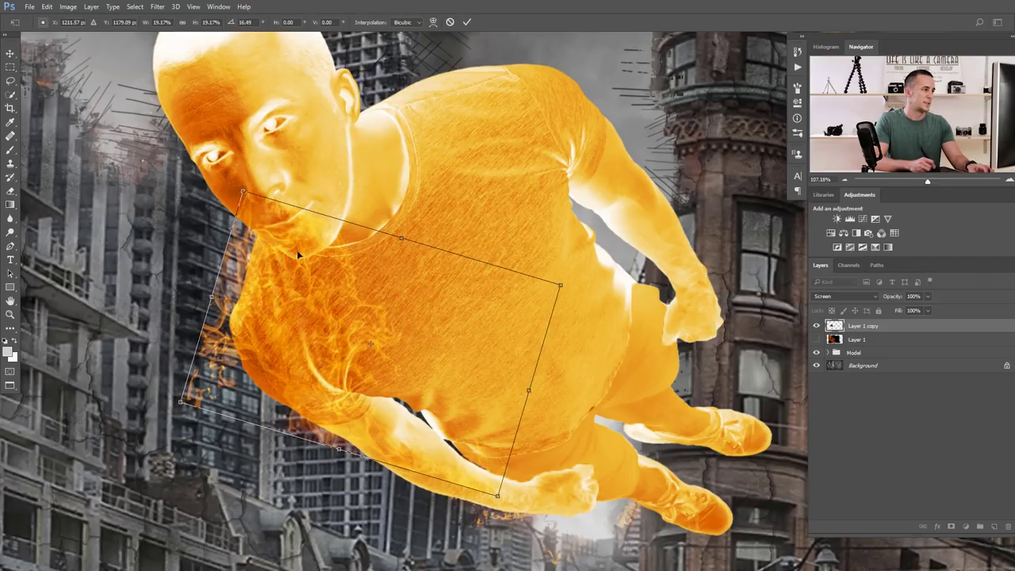
Skew the small fire copy and warp it to follow the curve of the lower shoulder and sleeve
{"action": "left_click_drag", "start_coordinate": [181, 403], "coordinate": [209, 397]}
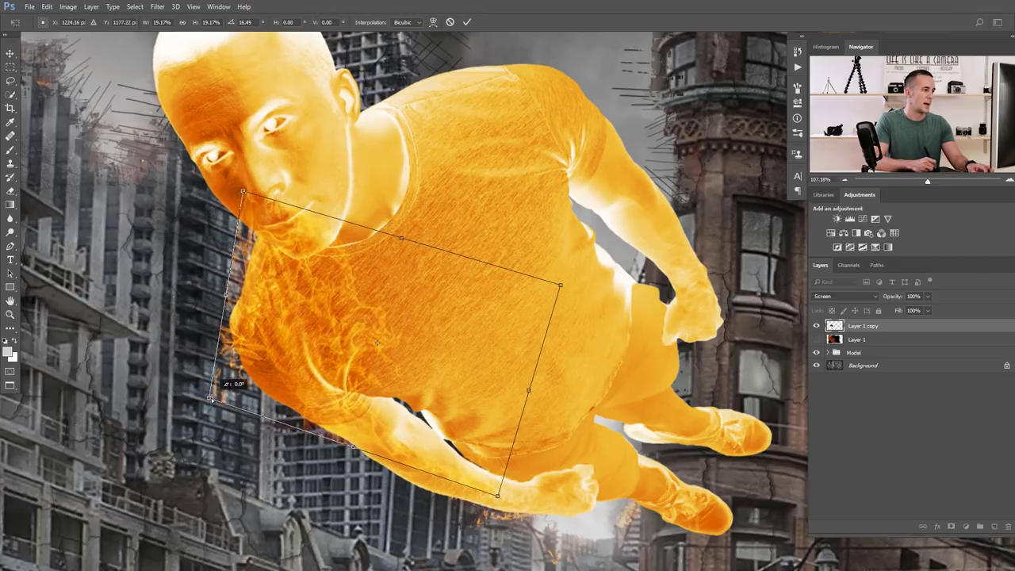
{"action": "left_click_drag", "start_coordinate": [305, 314], "coordinate": [287, 320]}
{"action": "right_click", "coordinate": [289, 311]}
{"action": "left_click", "coordinate": [315, 391]}
{"action": "mouse_move", "coordinate": [313, 392]}
{"action": "left_mouse_down"}
{"action": "mouse_move", "coordinate": [301, 400]}
{"action": "mouse_move", "coordinate": [299, 389]}
{"action": "left_mouse_up"}
{"action": "left_click_drag", "start_coordinate": [335, 429], "coordinate": [331, 417]}
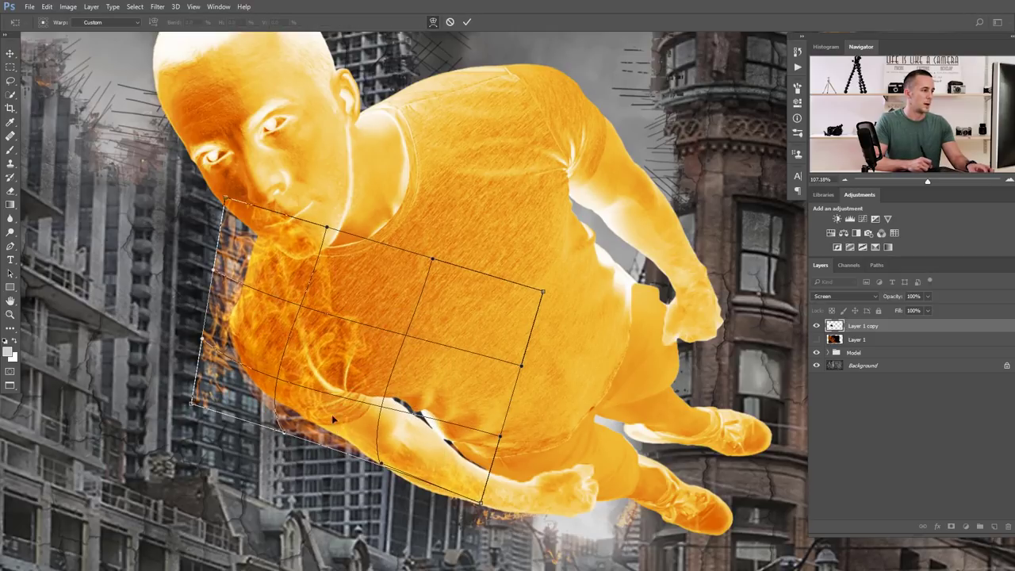
{"action": "left_click_drag", "start_coordinate": [264, 338], "coordinate": [258, 340]}
{"action": "left_click_drag", "start_coordinate": [270, 269], "coordinate": [253, 202]}
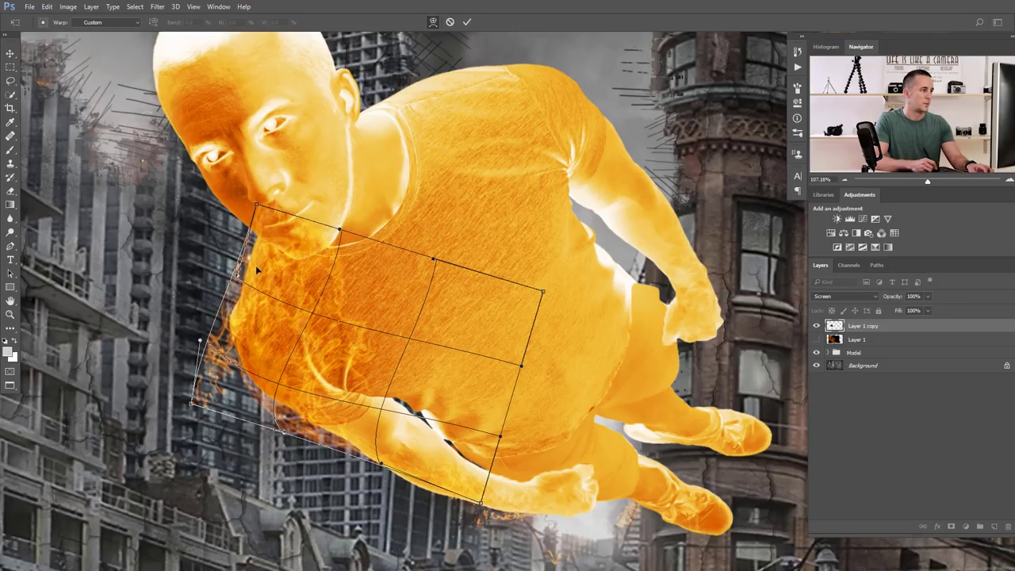
{"action": "key", "text": "Return"}
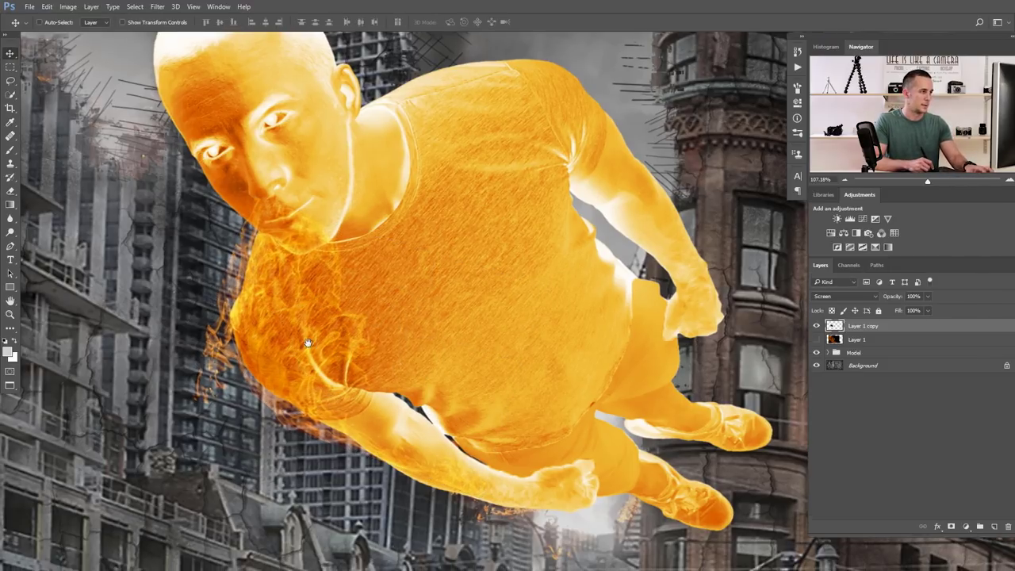
Transform the small fire copy again, shrinking it to about 61% width and 77% height and skewing it along the shoulder
{"action": "left_click_drag", "start_coordinate": [308, 342], "coordinate": [311, 332]}
{"action": "key", "text": "ctrl+t"}
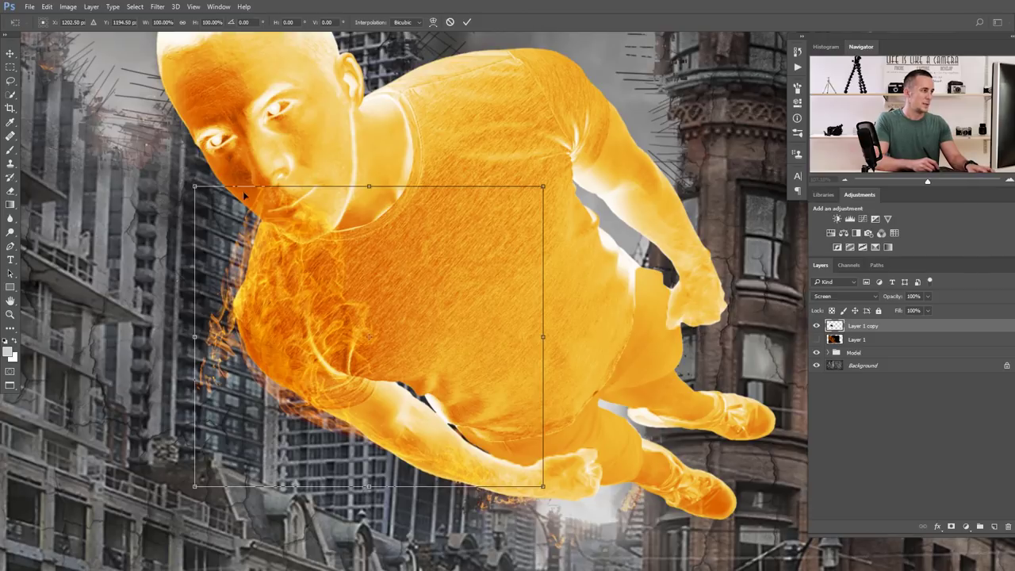
{"action": "left_click_drag", "start_coordinate": [192, 184], "coordinate": [262, 244]}
{"action": "left_click_drag", "start_coordinate": [331, 312], "coordinate": [470, 363]}
{"action": "left_click_drag", "start_coordinate": [512, 410], "coordinate": [470, 478]}
Warp the shrunken flames so they hug the outer edge of the shoulder and upper arm
{"action": "right_click", "coordinate": [314, 349]}
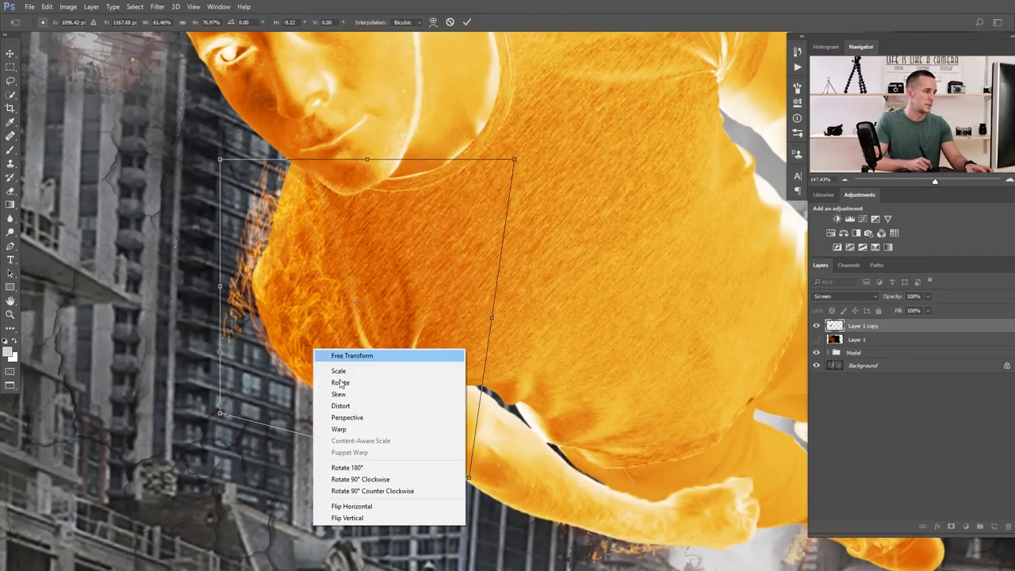
{"action": "left_click", "coordinate": [341, 433]}
{"action": "left_click_drag", "start_coordinate": [277, 370], "coordinate": [276, 376]}
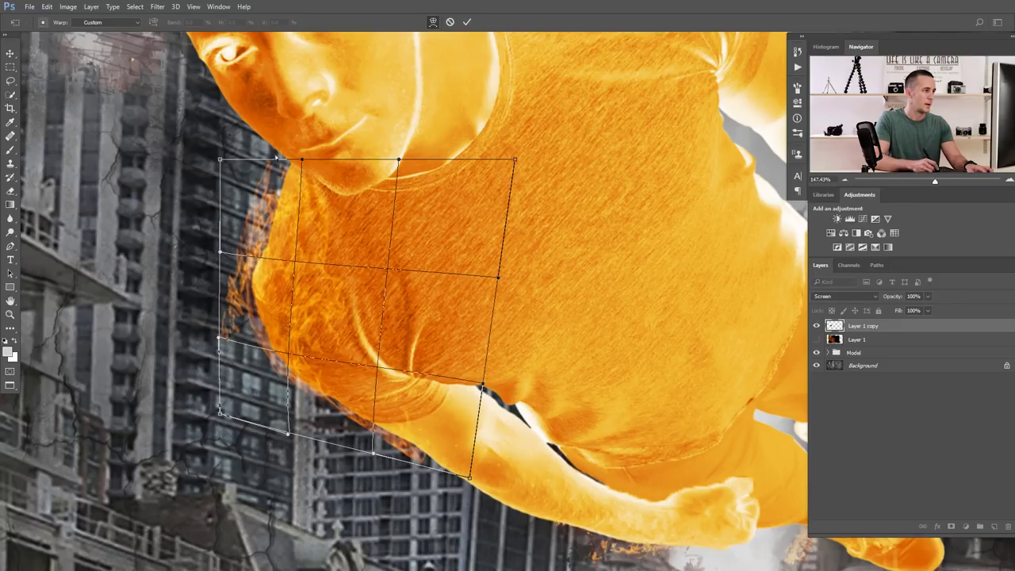
{"action": "left_click_drag", "start_coordinate": [278, 163], "coordinate": [364, 136]}
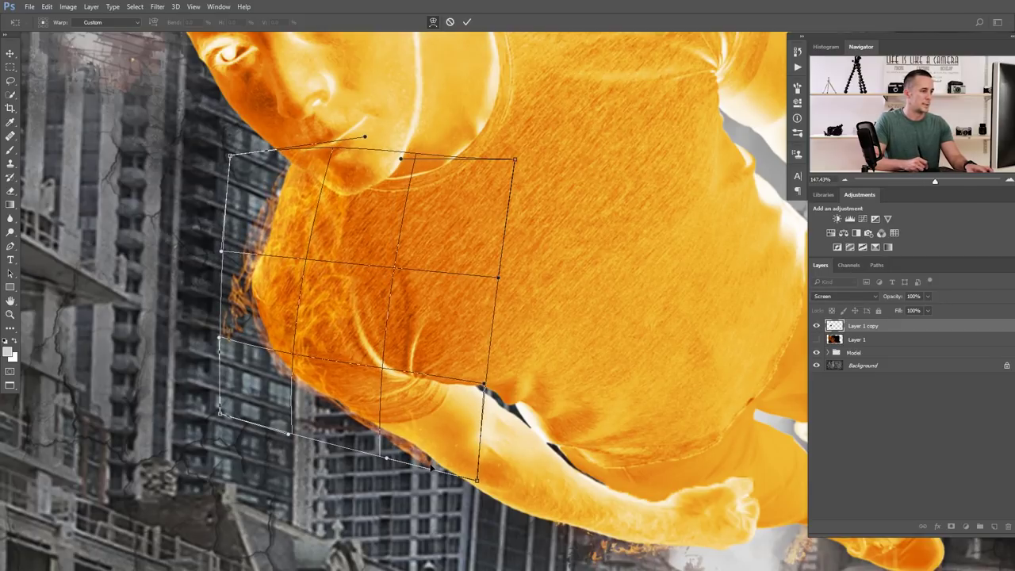
{"action": "key", "text": "Return"}
{"action": "left_click_drag", "start_coordinate": [363, 316], "coordinate": [378, 307]}
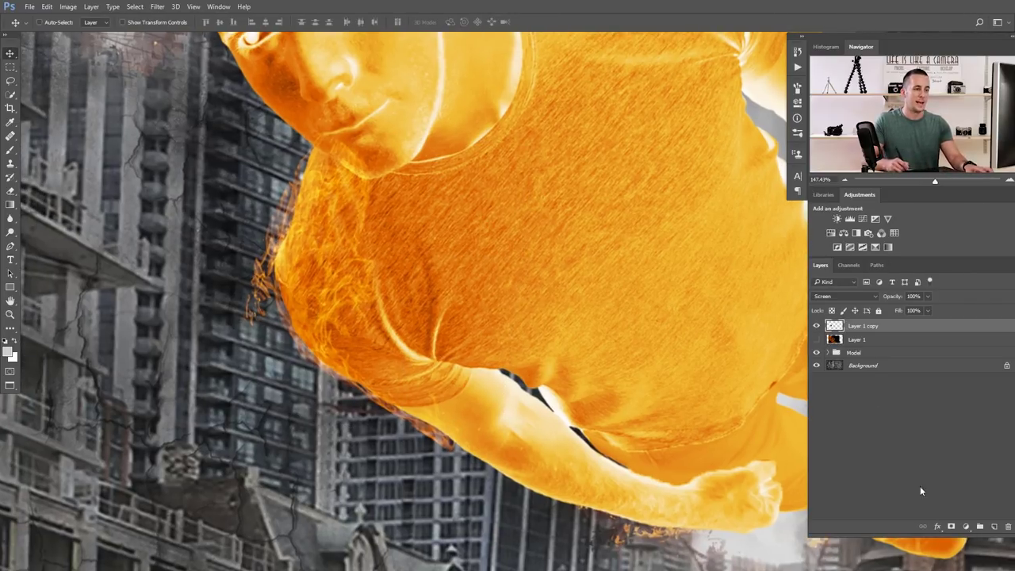
Add a layer mask to the fire copy and set up a harder black 60 px brush at 100% opacity
{"action": "left_click", "coordinate": [951, 527]}
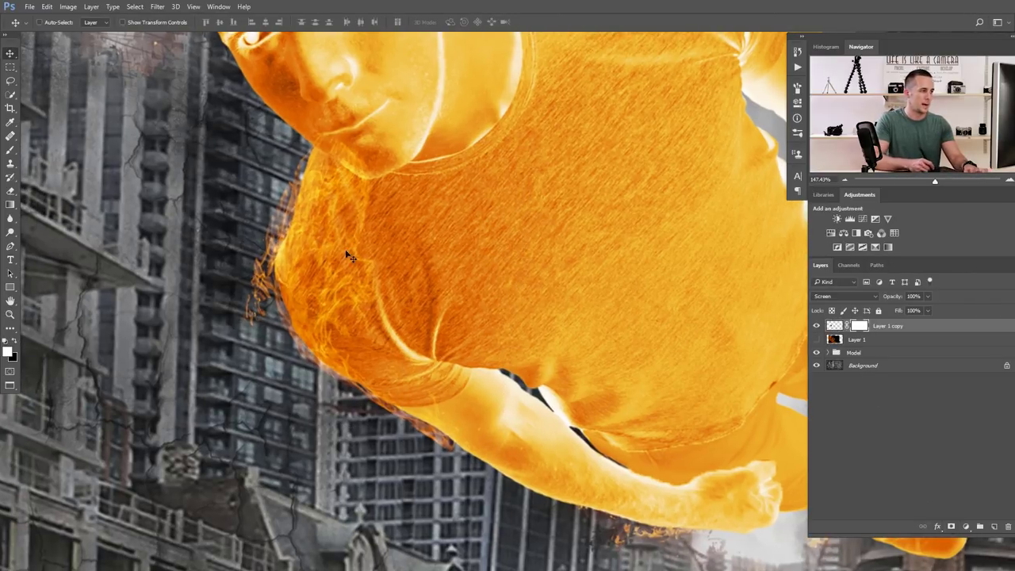
{"action": "key", "text": "b"}
{"action": "right_click", "coordinate": [247, 295]}
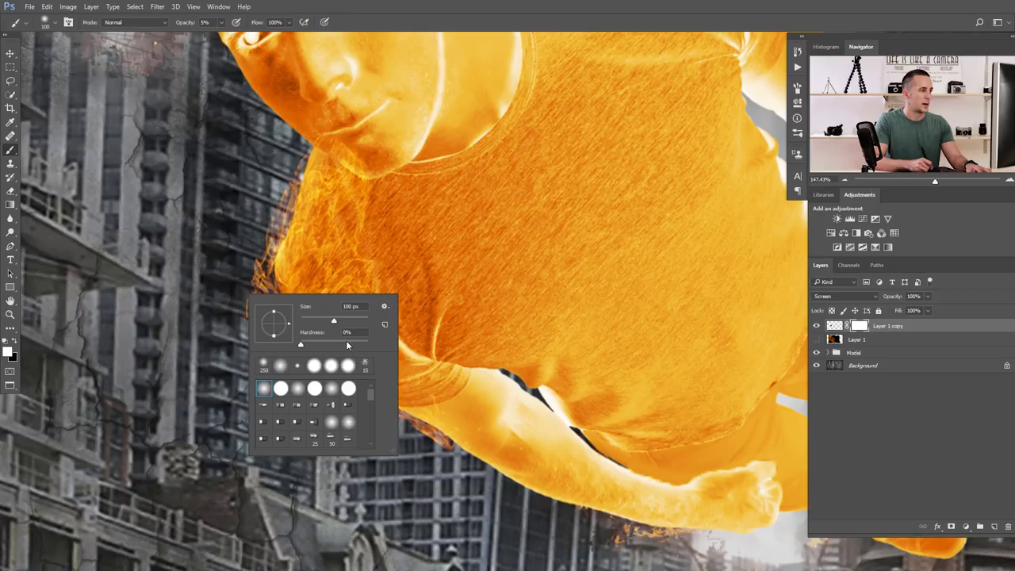
{"action": "key", "text": "Return"}
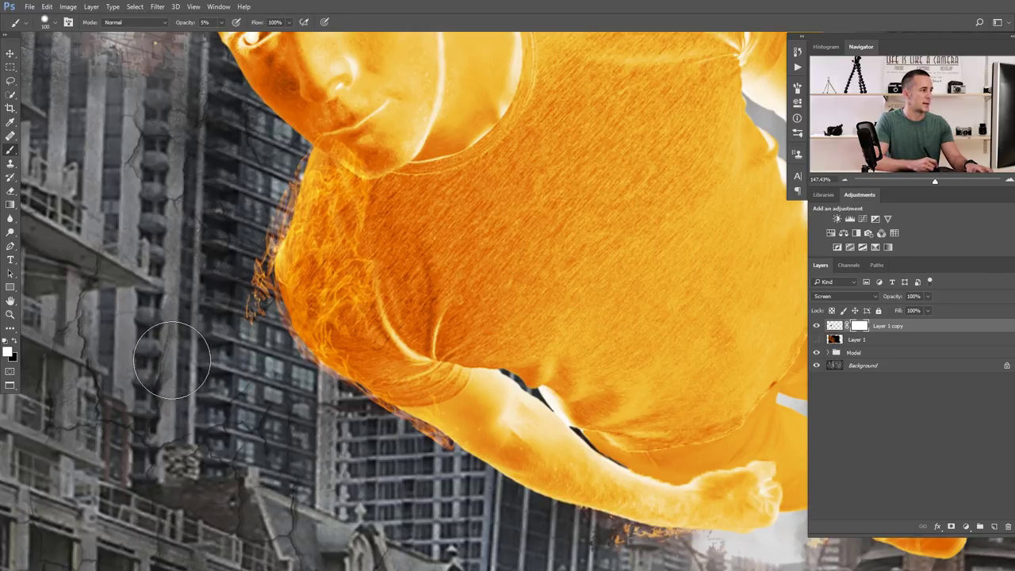
{"action": "key", "text": "x"}
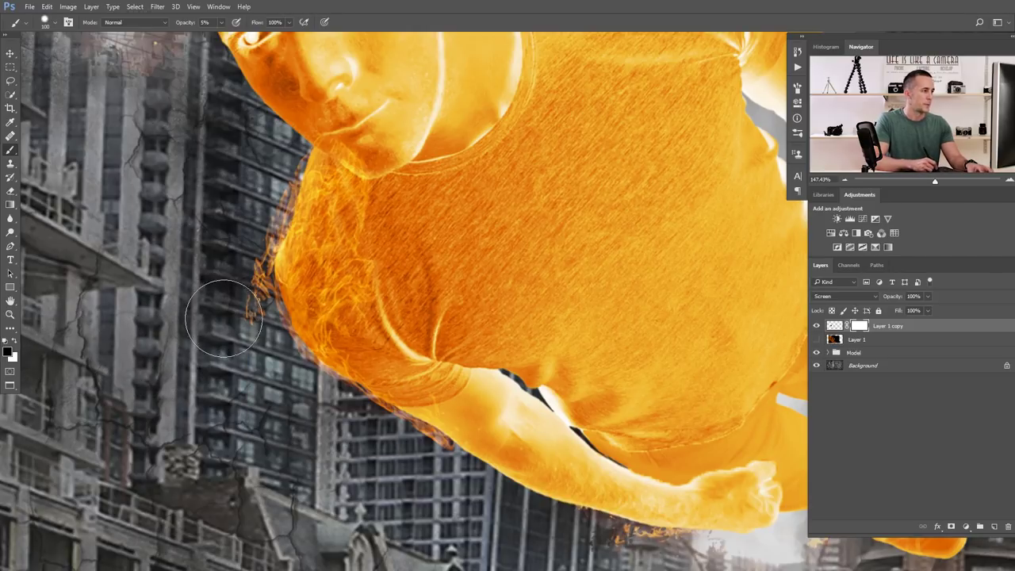
{"action": "key", "text": "0"}
{"action": "key", "text": "bracketleft"}
{"action": "key", "text": "bracketleft"}
{"action": "key", "text": "bracketleft"}
{"action": "key", "text": "bracketleft"}
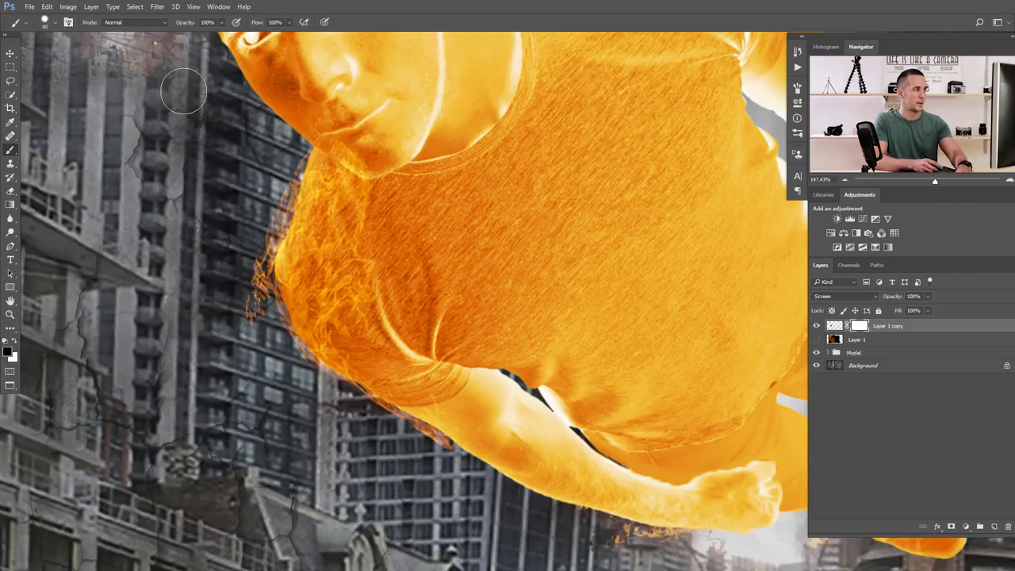
Mask out the flames over the shirt and inner sleeve, keeping those along the shoulder's outer edge
{"action": "scroll", "coordinate": [238, 294], "scroll_direction": "up", "scroll_amount": 2}
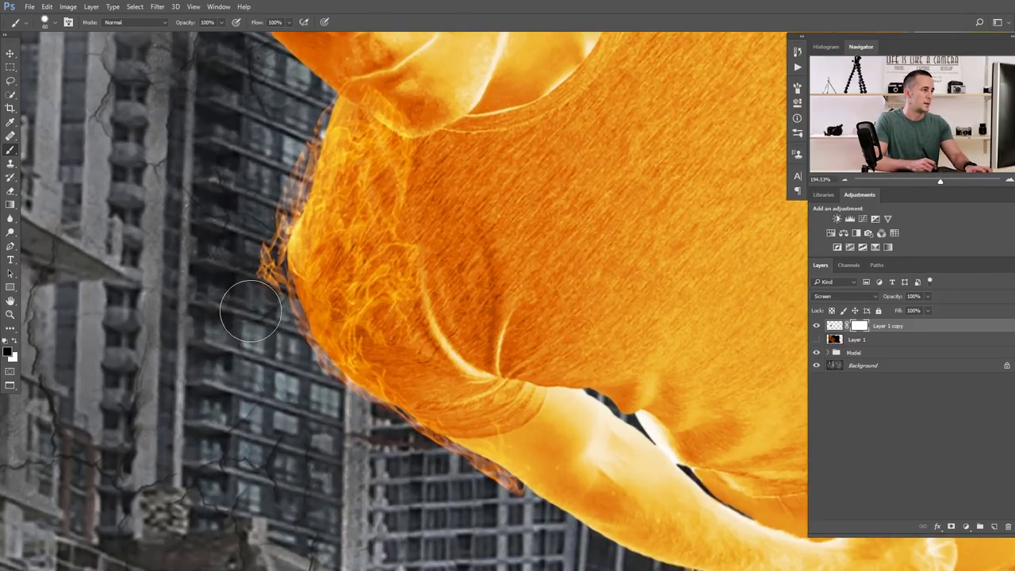
{"action": "mouse_move", "coordinate": [425, 156]}
{"action": "left_mouse_down"}
{"action": "mouse_move", "coordinate": [394, 182]}
{"action": "mouse_move", "coordinate": [387, 125]}
{"action": "mouse_move", "coordinate": [379, 165]}
{"action": "mouse_move", "coordinate": [394, 122]}
{"action": "mouse_move", "coordinate": [380, 84]}
{"action": "left_mouse_up"}
{"action": "scroll", "coordinate": [381, 84], "scroll_direction": "up", "scroll_amount": 3}
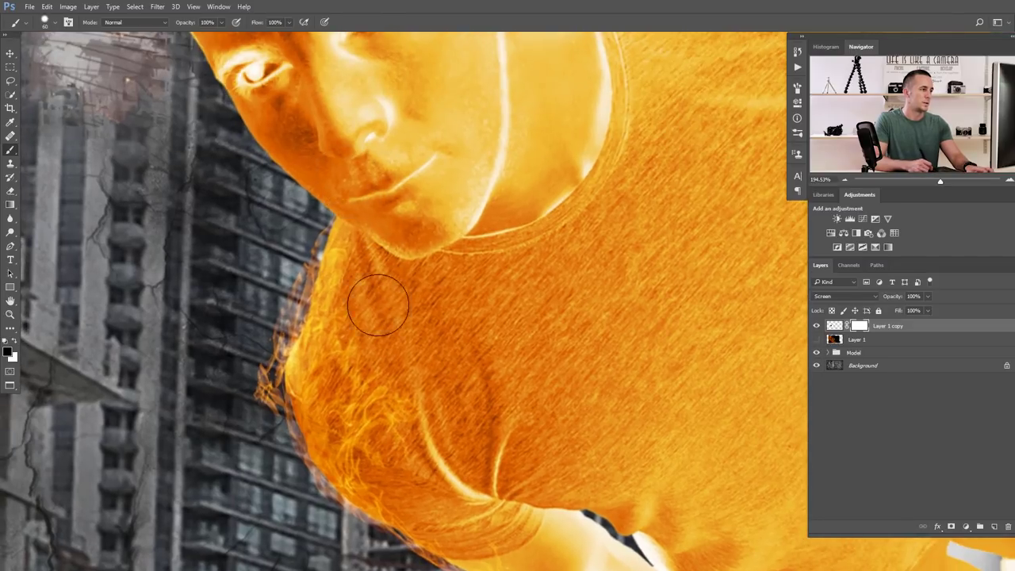
{"action": "scroll", "coordinate": [374, 426], "scroll_direction": "down", "scroll_amount": 3}
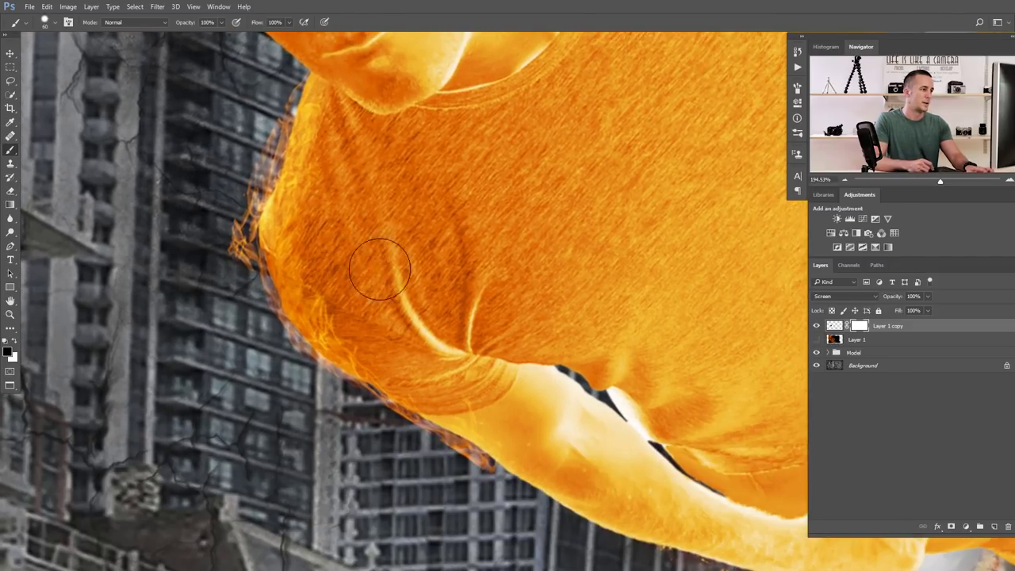
{"action": "scroll", "coordinate": [465, 324], "scroll_direction": "down", "scroll_amount": 2}
{"action": "scroll", "coordinate": [465, 324], "scroll_direction": "right", "scroll_amount": 2}
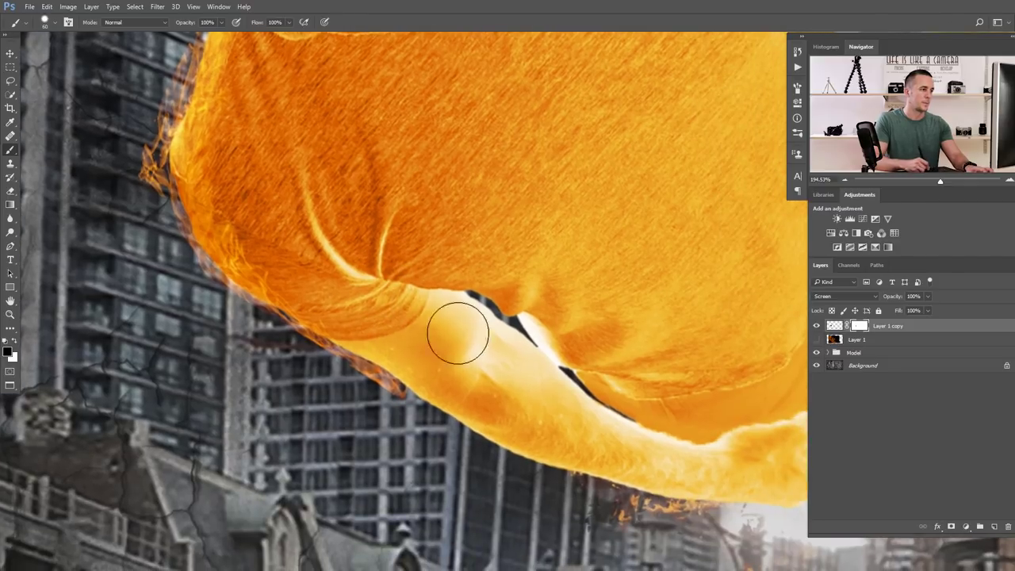
Paint black on the fire copy's mask to remove leftover flames from the inner sleeve and shirt folds
{"action": "left_click_drag", "start_coordinate": [424, 301], "coordinate": [397, 322]}
{"action": "left_click_drag", "start_coordinate": [390, 203], "coordinate": [380, 330]}
{"action": "left_click_drag", "start_coordinate": [325, 193], "coordinate": [309, 283]}
{"action": "left_click_drag", "start_coordinate": [430, 261], "coordinate": [414, 276]}
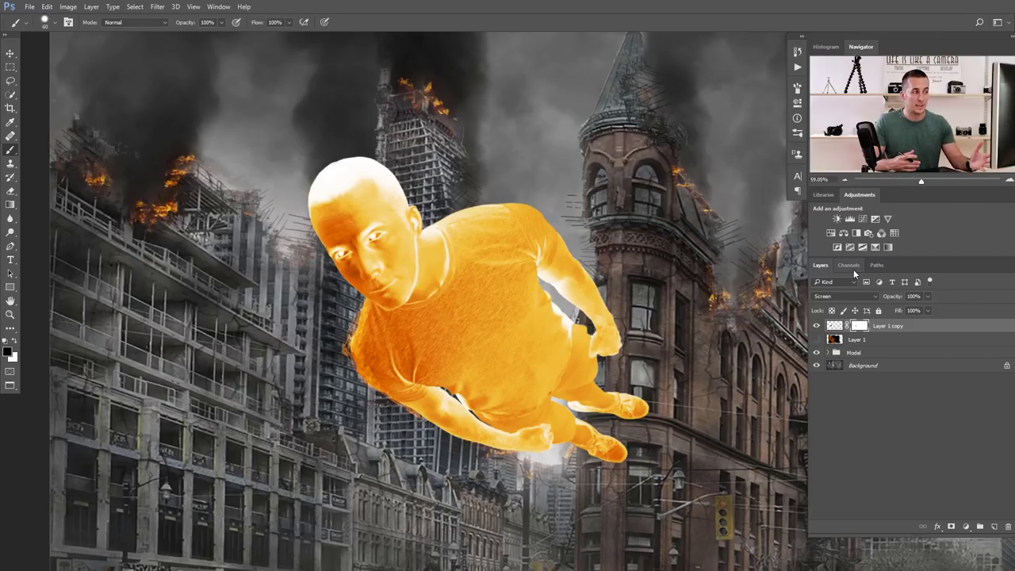
Duplicate the hidden Layer 1 fire layer and make the duplicate visible
{"action": "left_click", "coordinate": [839, 343]}
{"action": "key", "text": "ctrl+j"}
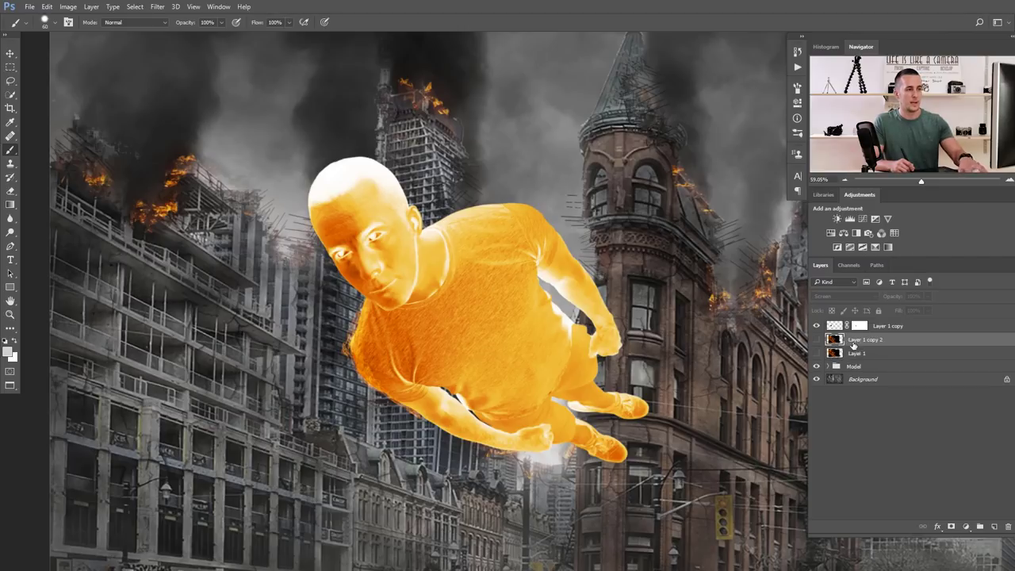
{"action": "left_click", "coordinate": [817, 340]}
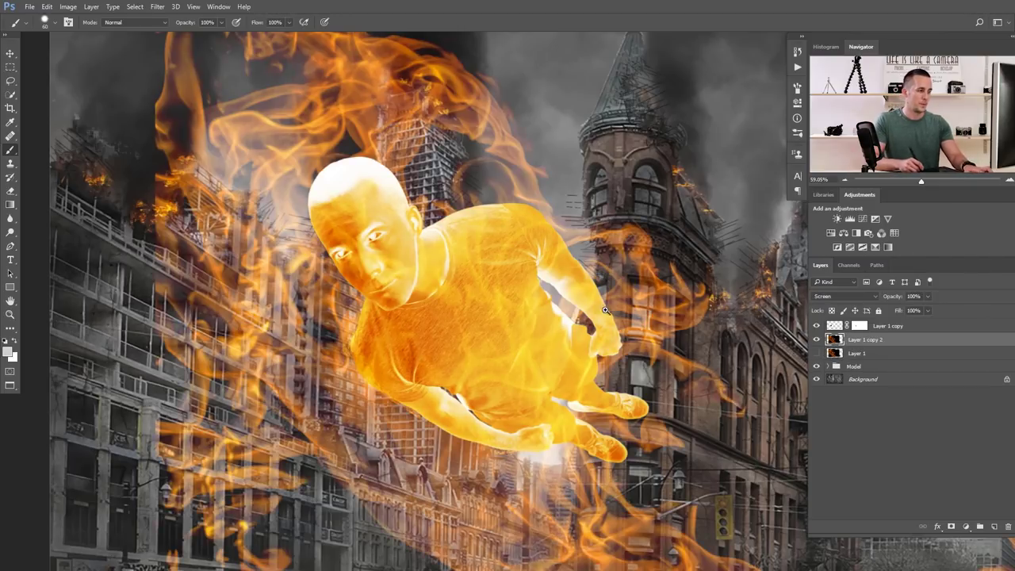
Scale the new fire copy to about 14.6%, rotate it about 23°, and place it over the face
{"action": "scroll", "coordinate": [606, 311], "scroll_direction": "down", "scroll_amount": 5}
{"action": "key", "text": "ctrl+t"}
{"action": "left_click_drag", "start_coordinate": [414, 183], "coordinate": [563, 287]}
{"action": "scroll", "coordinate": [514, 312], "scroll_direction": "up", "scroll_amount": 2}
{"action": "left_click_drag", "start_coordinate": [642, 312], "coordinate": [506, 271]}
{"action": "left_click_drag", "start_coordinate": [468, 225], "coordinate": [502, 248]}
{"action": "scroll", "coordinate": [540, 300], "scroll_direction": "up", "scroll_amount": 2}
{"action": "left_click_drag", "start_coordinate": [559, 298], "coordinate": [545, 244]}
{"action": "left_click_drag", "start_coordinate": [632, 125], "coordinate": [647, 191]}
{"action": "left_click_drag", "start_coordinate": [557, 213], "coordinate": [584, 238]}
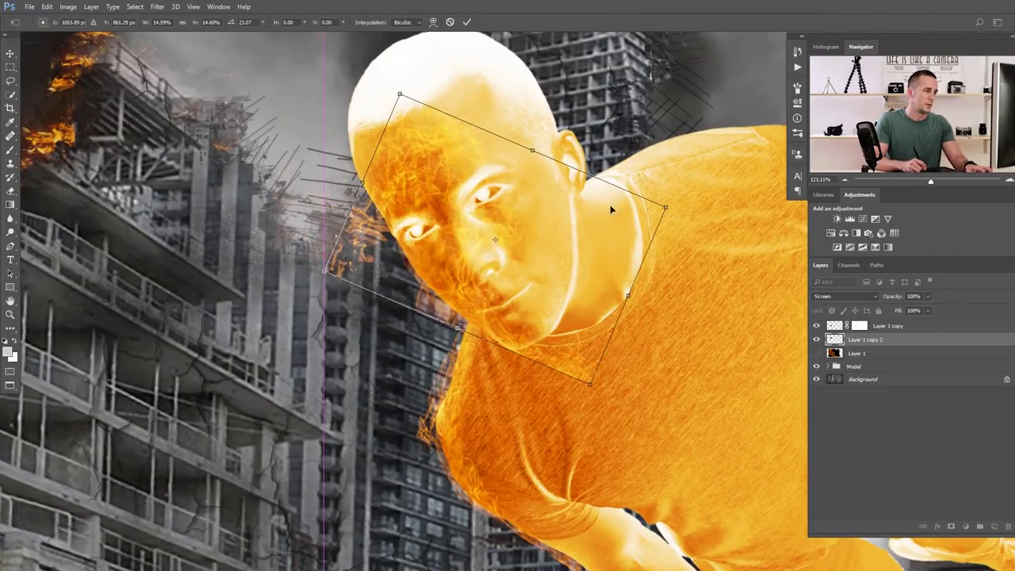
Shape the small flames along the cheek and jaw edge, apply the transform, and add a layer mask for brushing
{"action": "left_click_drag", "start_coordinate": [402, 96], "coordinate": [392, 135]}
{"action": "mouse_move", "coordinate": [462, 258]}
{"action": "left_mouse_down"}
{"action": "mouse_move", "coordinate": [462, 281]}
{"action": "mouse_move", "coordinate": [465, 265]}
{"action": "left_mouse_up"}
{"action": "left_click_drag", "start_coordinate": [371, 113], "coordinate": [362, 108]}
{"action": "key", "text": "Return"}
{"action": "key", "text": "b"}
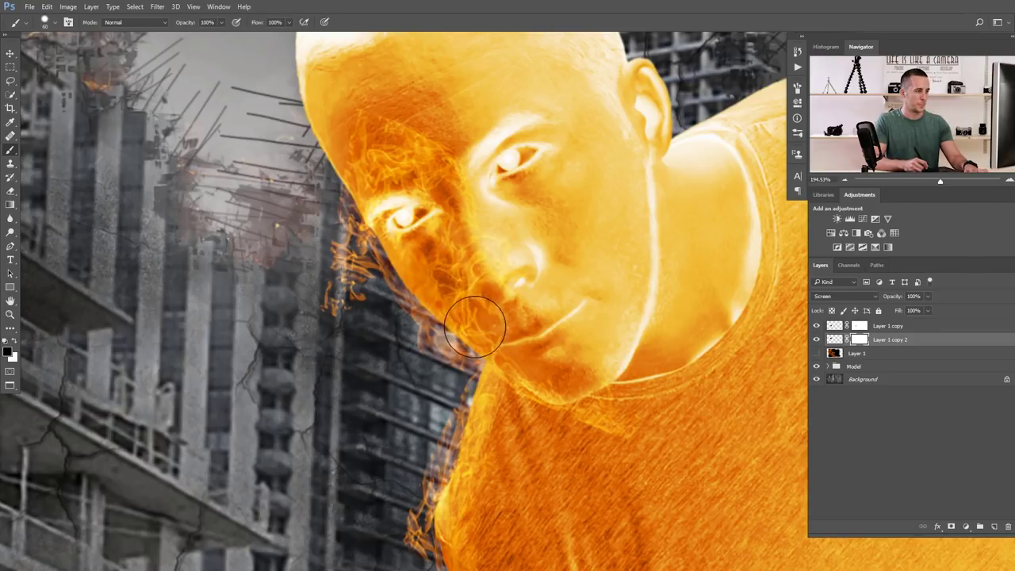
Mask out the flames over the face and the stray outer flames, keeping a thin strip along the cheek and jaw
{"action": "mouse_move", "coordinate": [582, 424]}
{"action": "left_mouse_down"}
{"action": "mouse_move", "coordinate": [598, 394]}
{"action": "mouse_move", "coordinate": [559, 410]}
{"action": "mouse_move", "coordinate": [544, 387]}
{"action": "mouse_move", "coordinate": [540, 405]}
{"action": "mouse_move", "coordinate": [548, 317]}
{"action": "mouse_move", "coordinate": [511, 313]}
{"action": "mouse_move", "coordinate": [453, 226]}
{"action": "mouse_move", "coordinate": [434, 222]}
{"action": "mouse_move", "coordinate": [503, 290]}
{"action": "left_mouse_up"}
{"action": "mouse_move", "coordinate": [441, 140]}
{"action": "left_mouse_down"}
{"action": "mouse_move", "coordinate": [375, 119]}
{"action": "mouse_move", "coordinate": [391, 165]}
{"action": "mouse_move", "coordinate": [383, 145]}
{"action": "mouse_move", "coordinate": [346, 158]}
{"action": "left_mouse_up"}
{"action": "left_click_drag", "start_coordinate": [333, 262], "coordinate": [328, 266]}
{"action": "mouse_move", "coordinate": [311, 215]}
{"action": "left_mouse_down"}
{"action": "mouse_move", "coordinate": [363, 340]}
{"action": "mouse_move", "coordinate": [396, 347]}
{"action": "mouse_move", "coordinate": [412, 366]}
{"action": "left_mouse_up"}
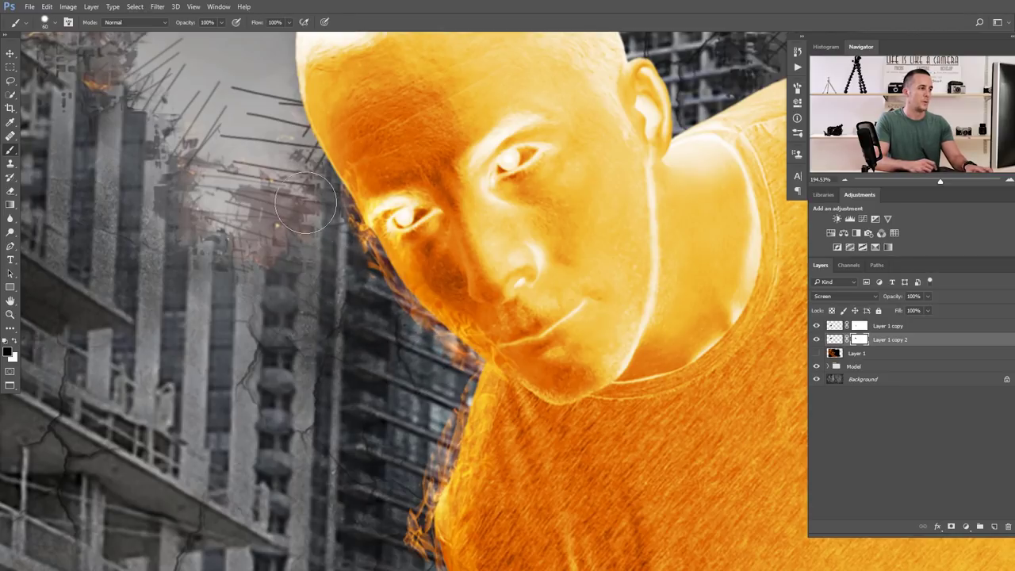
Duplicate Layer 1 again, transform the copy to about 10% with a -157° rotation at the forehead, and add a layer mask
{"action": "scroll", "coordinate": [306, 203], "scroll_direction": "down", "scroll_amount": 5}
{"action": "scroll", "coordinate": [404, 215], "scroll_direction": "up", "scroll_amount": 2}
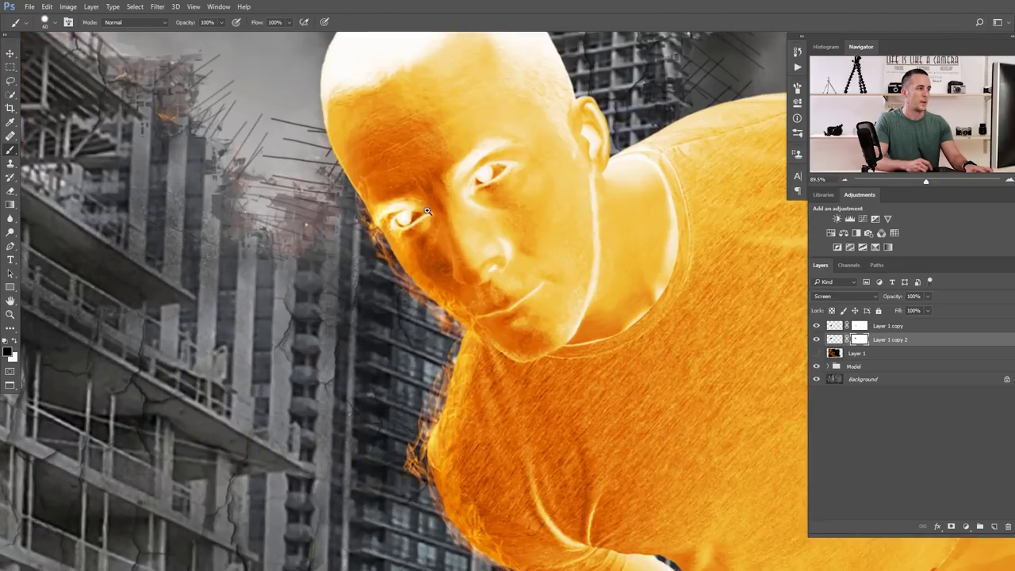
{"action": "scroll", "coordinate": [500, 266], "scroll_direction": "down", "scroll_amount": 4}
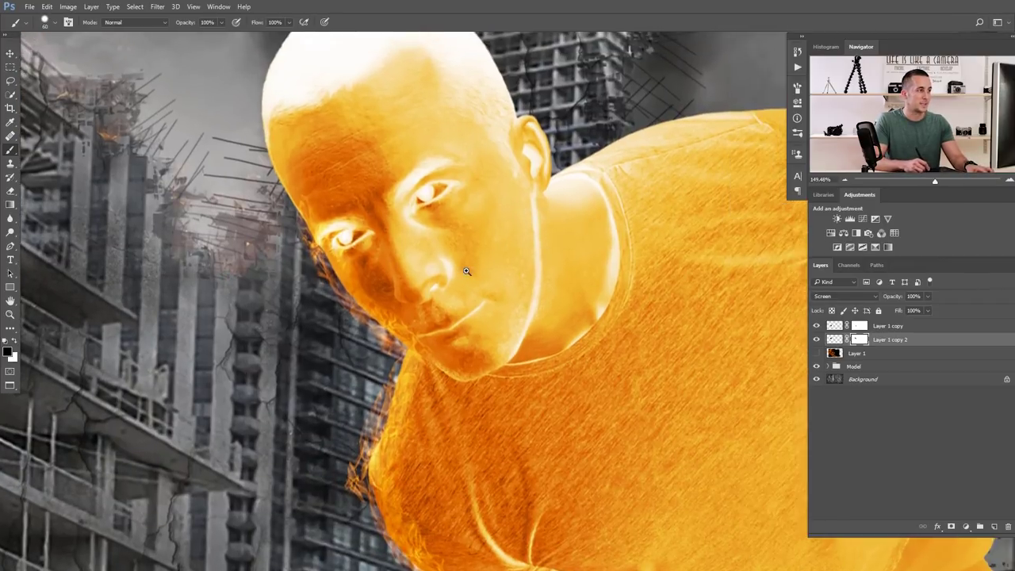
{"action": "scroll", "coordinate": [478, 277], "scroll_direction": "down", "scroll_amount": 2}
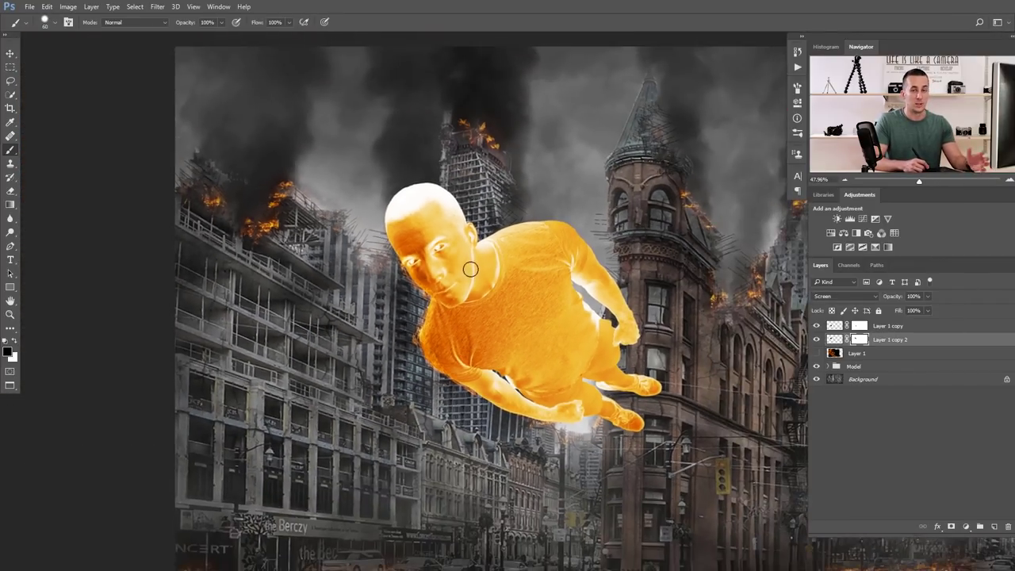
{"action": "scroll", "coordinate": [485, 279], "scroll_direction": "up", "scroll_amount": 2}
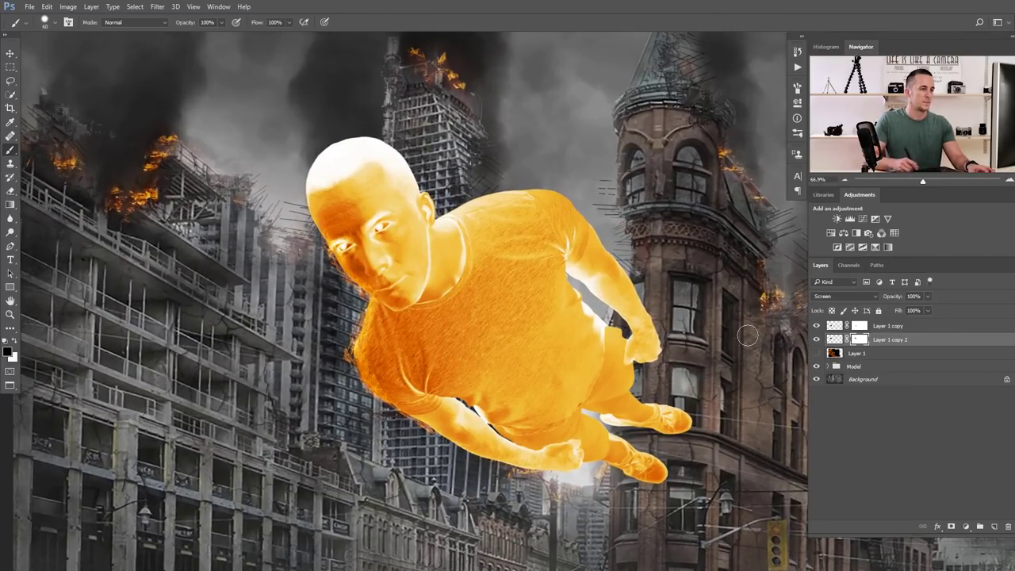
{"action": "left_click", "coordinate": [836, 356]}
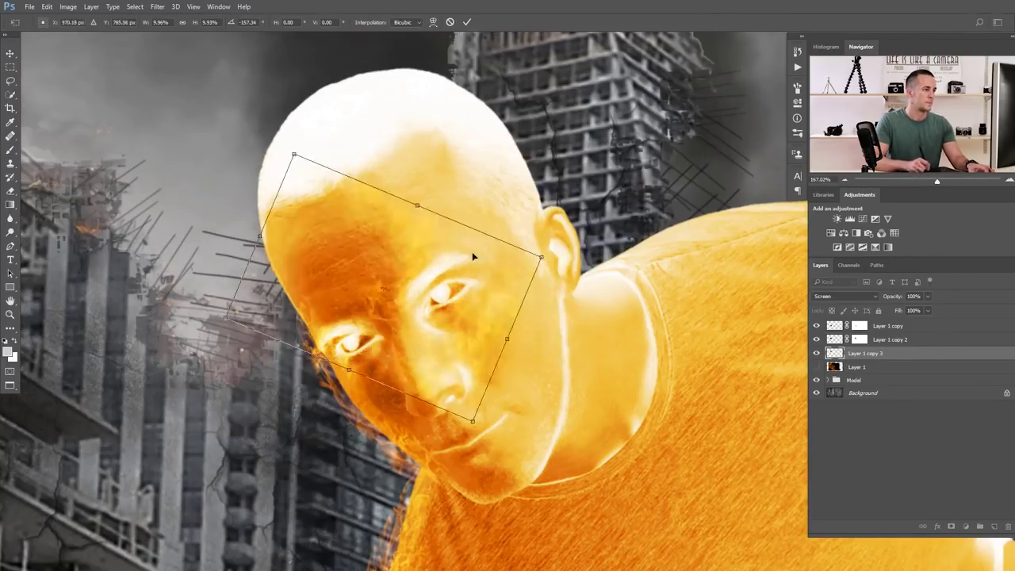
{"action": "left_click_drag", "start_coordinate": [474, 253], "coordinate": [598, 161]}
{"action": "key", "text": "Return"}
{"action": "left_click", "coordinate": [950, 525]}
Warp two more small fire copies, one around the top of the head and one along the neck and shoulder line
{"action": "left_click_drag", "start_coordinate": [528, 267], "coordinate": [504, 107]}
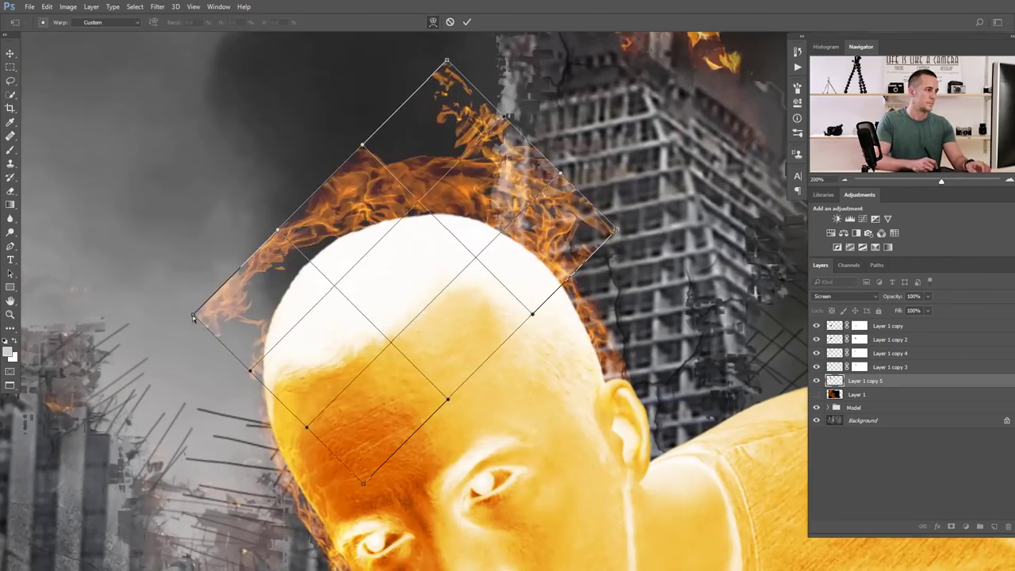
{"action": "key", "text": "Return"}
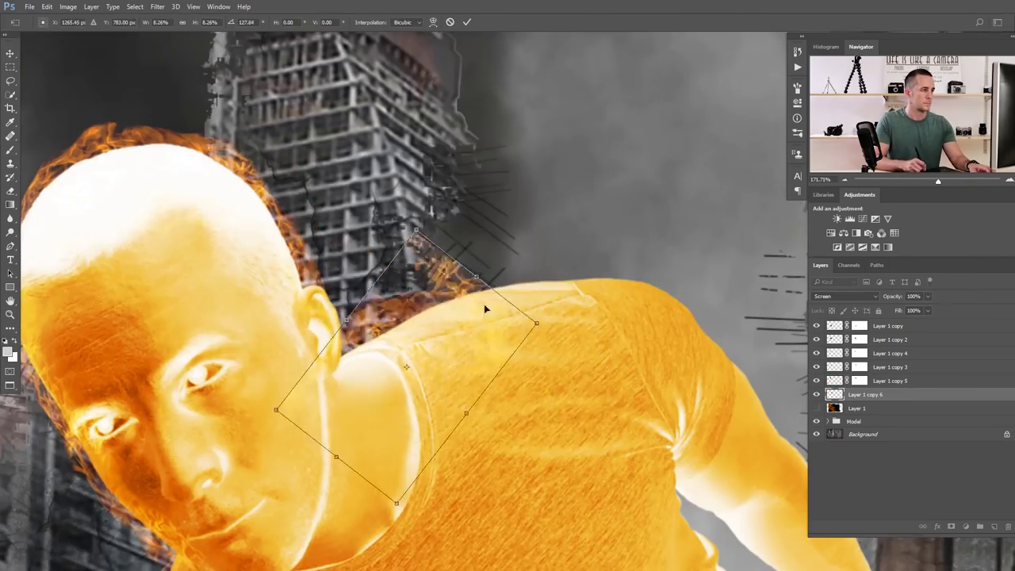
{"action": "left_click_drag", "start_coordinate": [487, 306], "coordinate": [492, 293]}
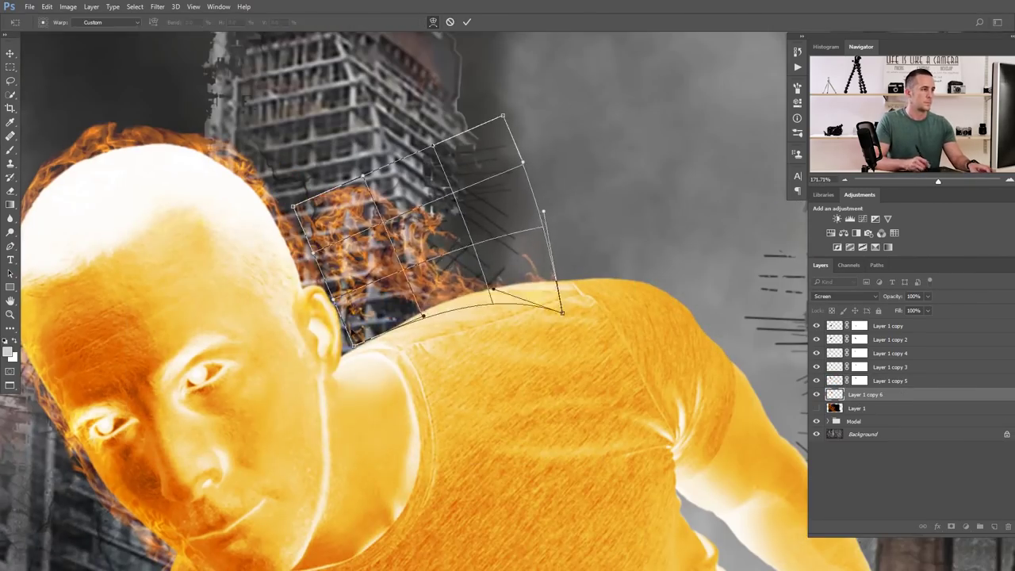
{"action": "key", "text": "Return"}
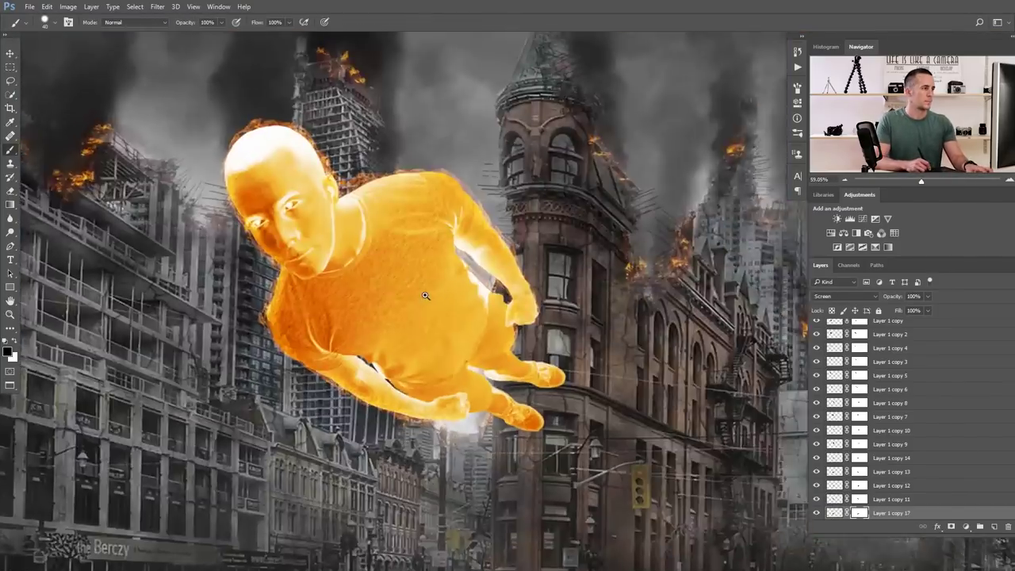
Examine the flame edges around the whole figure and the stack of masked fire copies
{"action": "left_click_drag", "start_coordinate": [425, 296], "coordinate": [399, 291]}
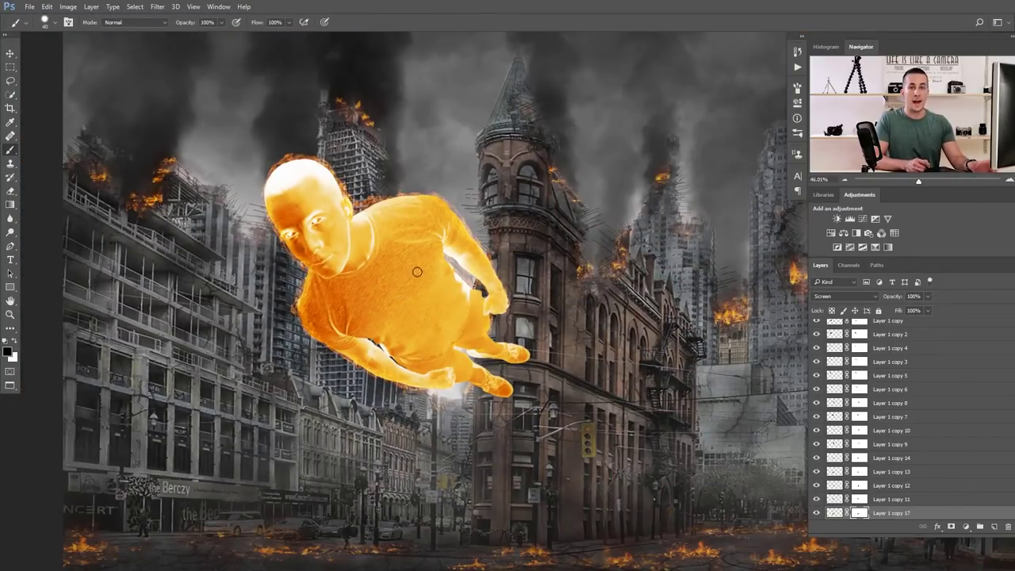
{"action": "left_click_drag", "start_coordinate": [320, 252], "coordinate": [346, 230]}
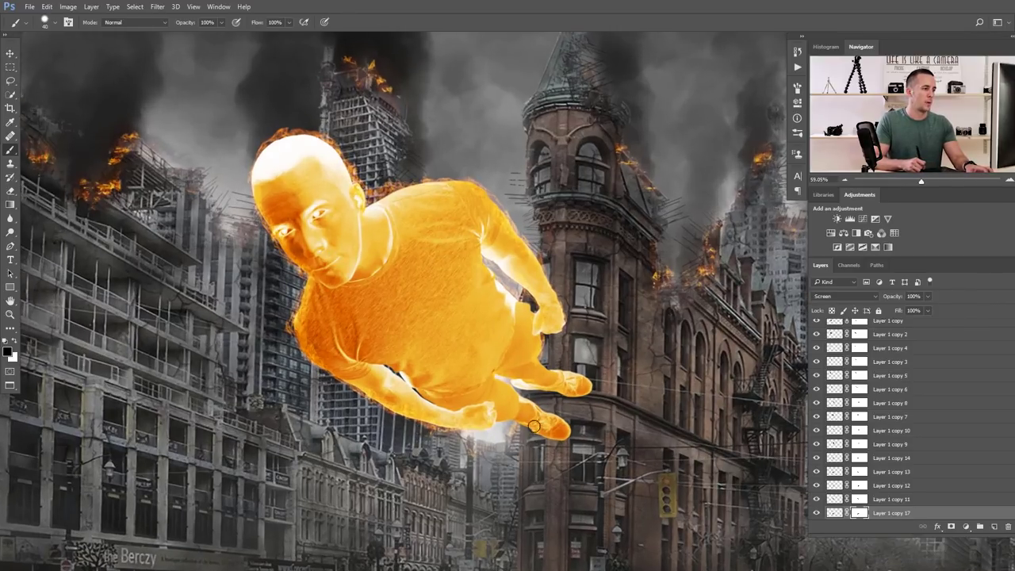
{"action": "scroll", "coordinate": [533, 427], "scroll_direction": "up", "scroll_amount": 5}
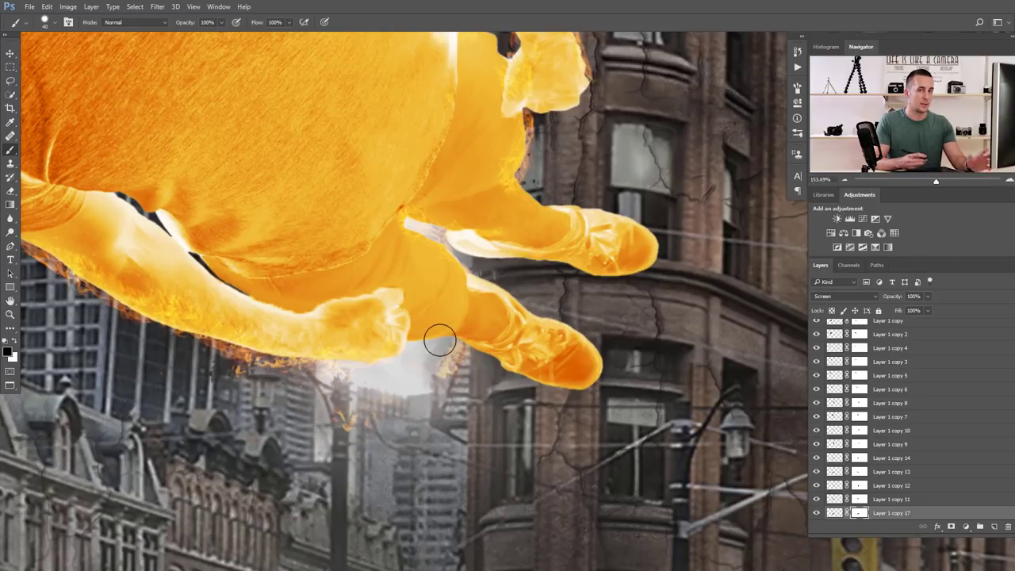
{"action": "scroll", "coordinate": [497, 293], "scroll_direction": "down", "scroll_amount": 4}
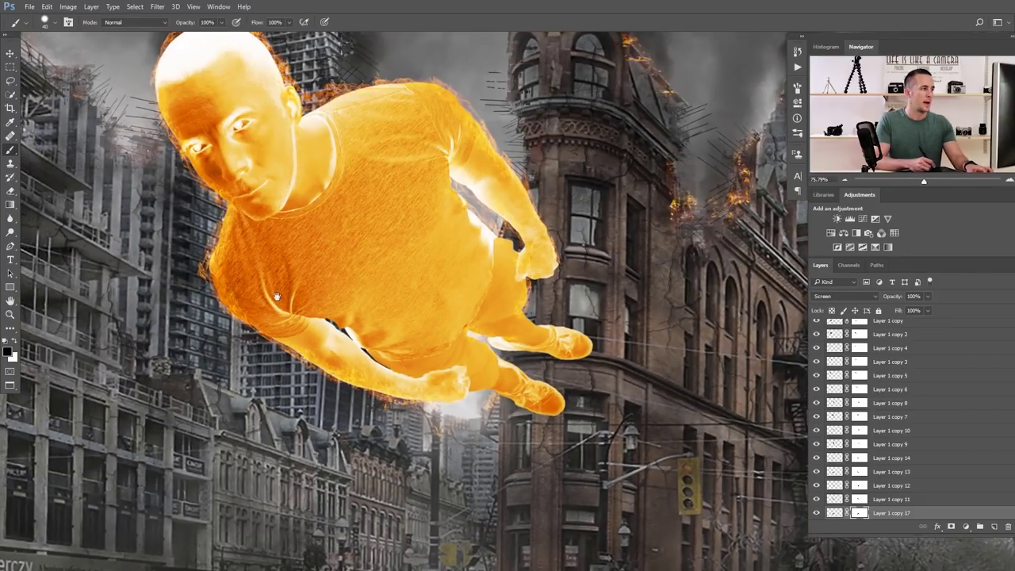
{"action": "left_click_drag", "start_coordinate": [245, 121], "coordinate": [236, 208]}
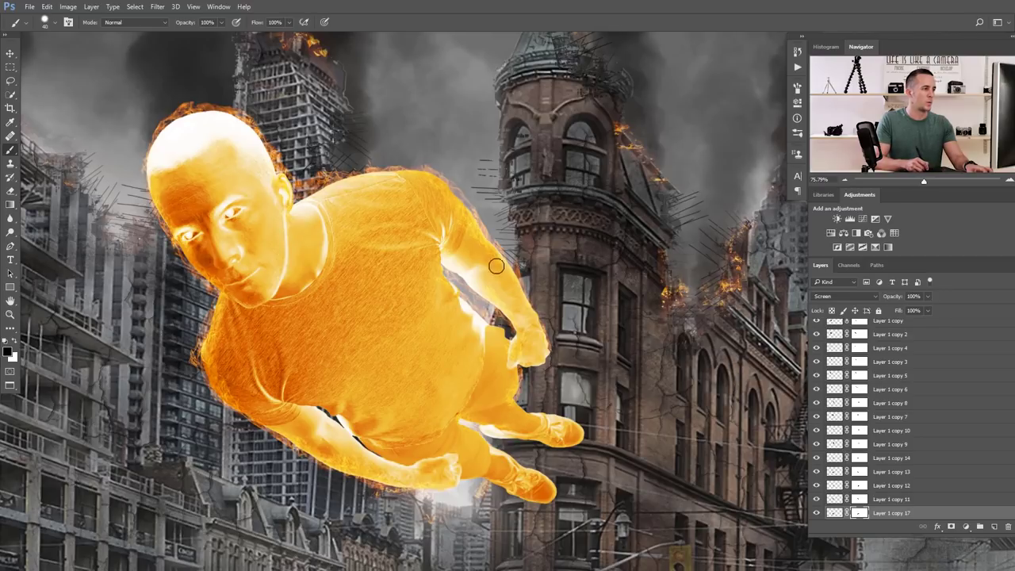
{"action": "scroll", "coordinate": [496, 265], "scroll_direction": "down", "scroll_amount": 2}
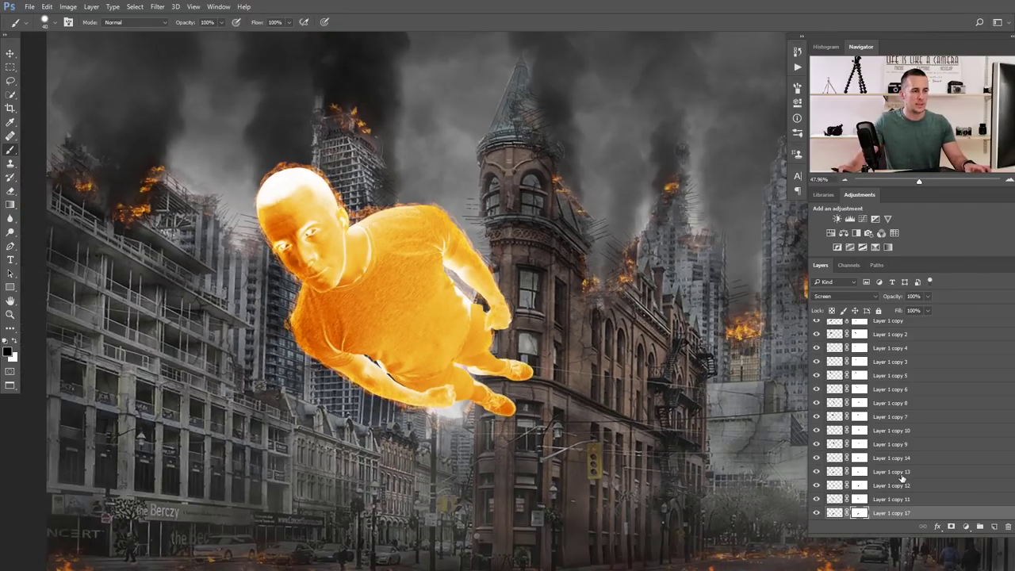
{"action": "scroll", "coordinate": [901, 477], "scroll_direction": "down", "scroll_amount": 3}
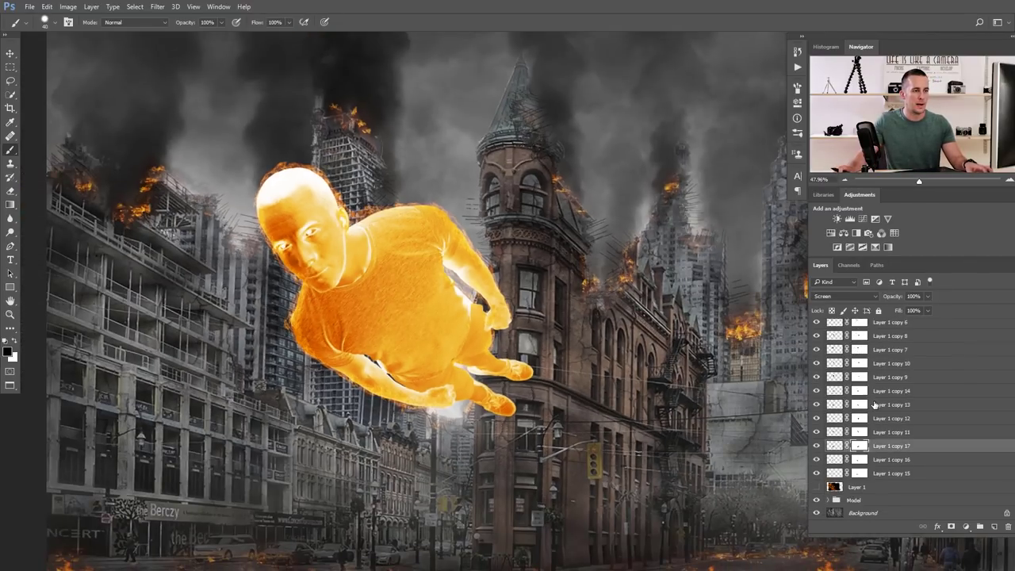
{"action": "scroll", "coordinate": [874, 405], "scroll_direction": "up", "scroll_amount": 3}
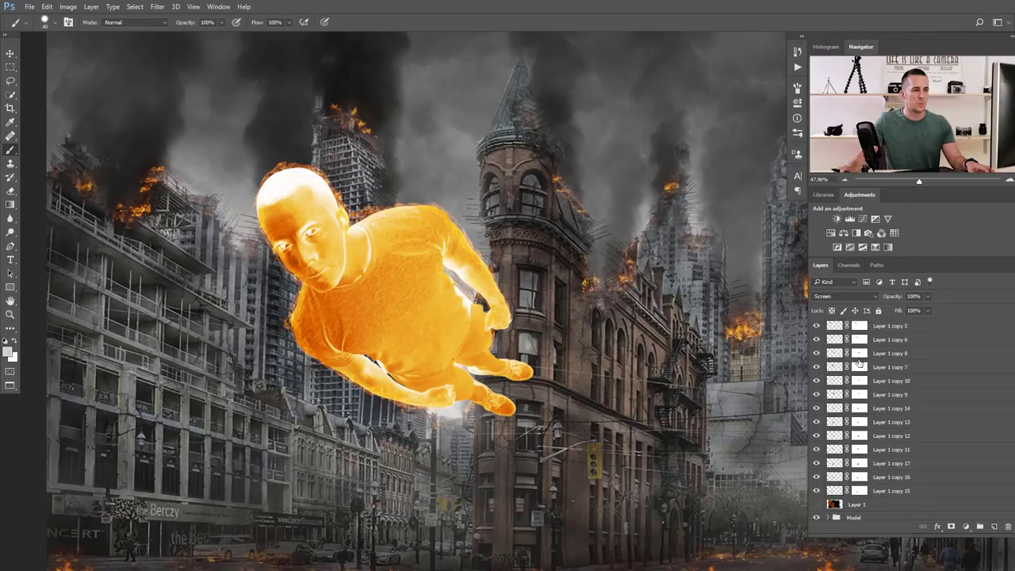
Merge all the masked fire copies into one layer named Edge fire and set its blend mode to Screen
{"action": "scroll", "coordinate": [858, 444], "scroll_direction": "down", "scroll_amount": 3}
{"action": "left_click", "coordinate": [931, 474], "text": "shift"}
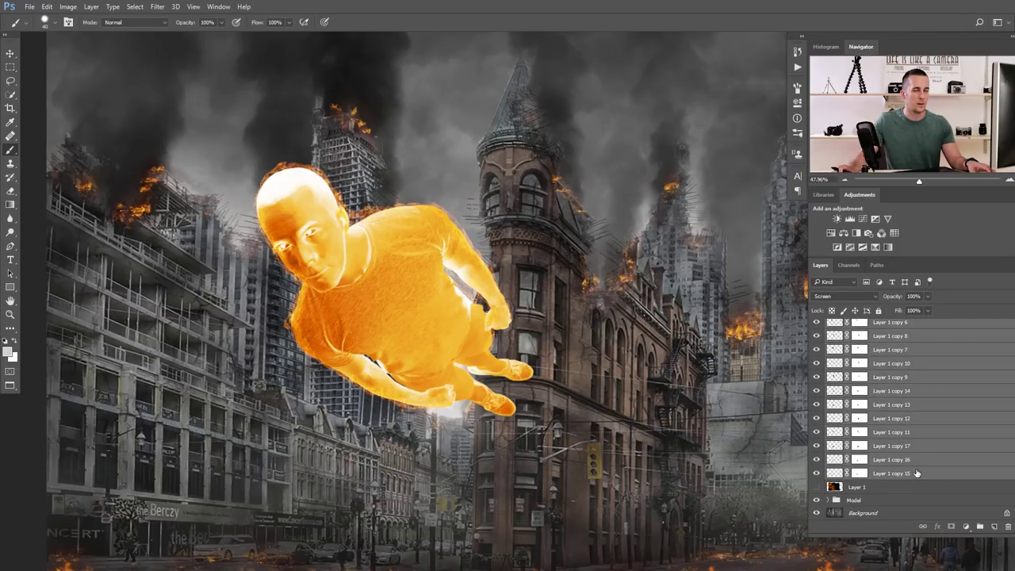
{"action": "scroll", "coordinate": [874, 382], "scroll_direction": "up", "scroll_amount": 2}
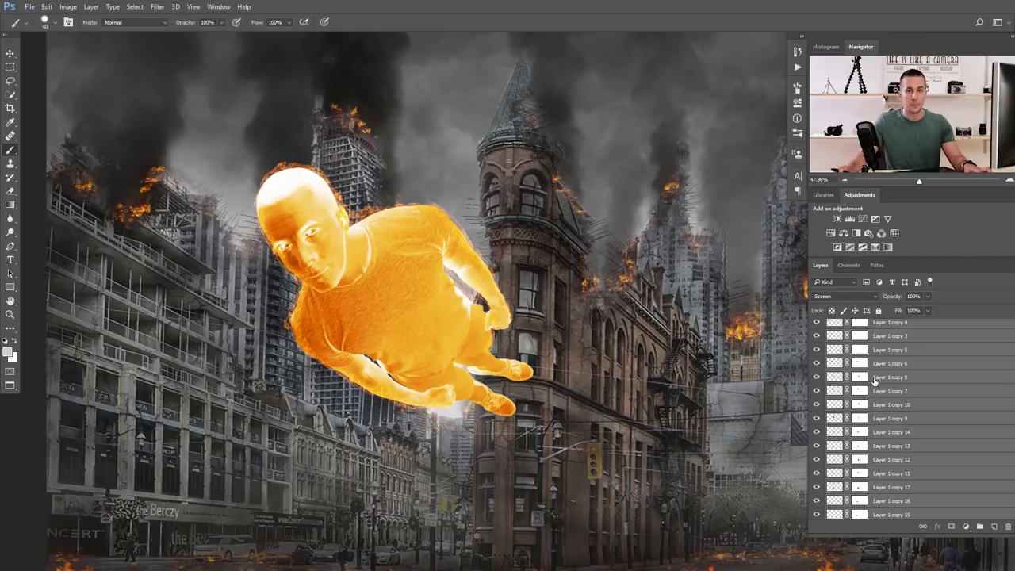
{"action": "key", "text": "ctrl+e"}
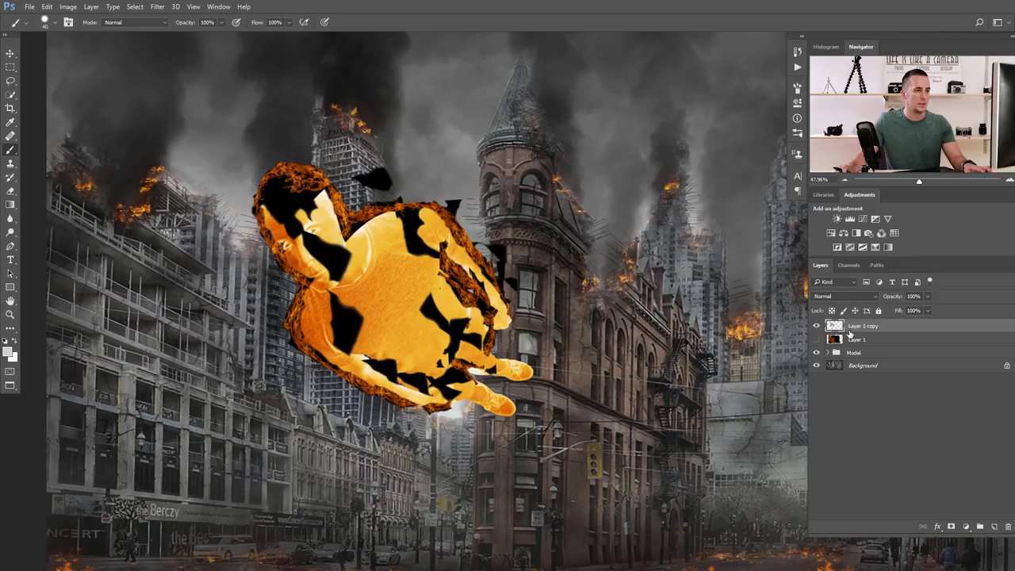
{"action": "left_click", "coordinate": [845, 296]}
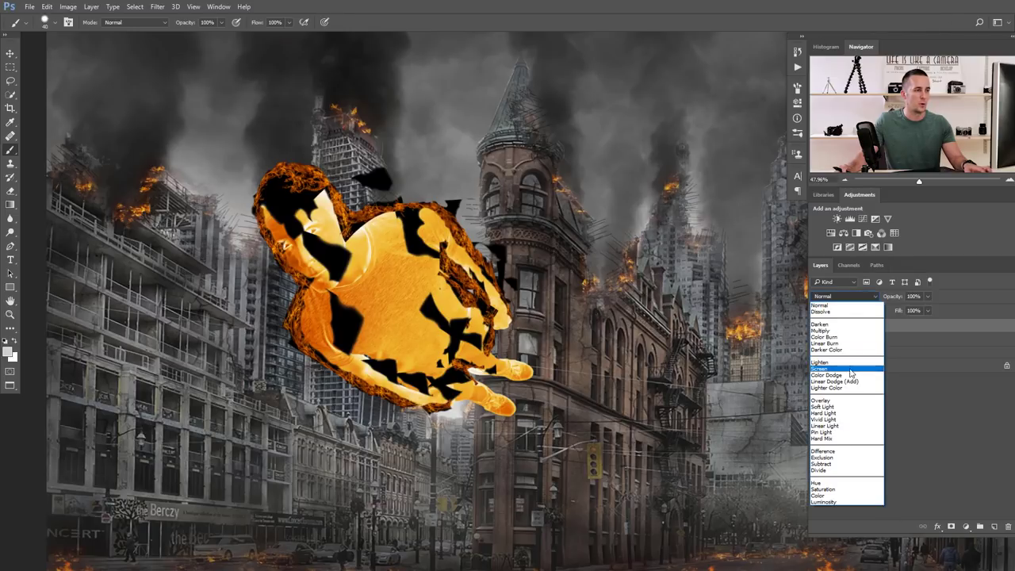
{"action": "left_click", "coordinate": [850, 368]}
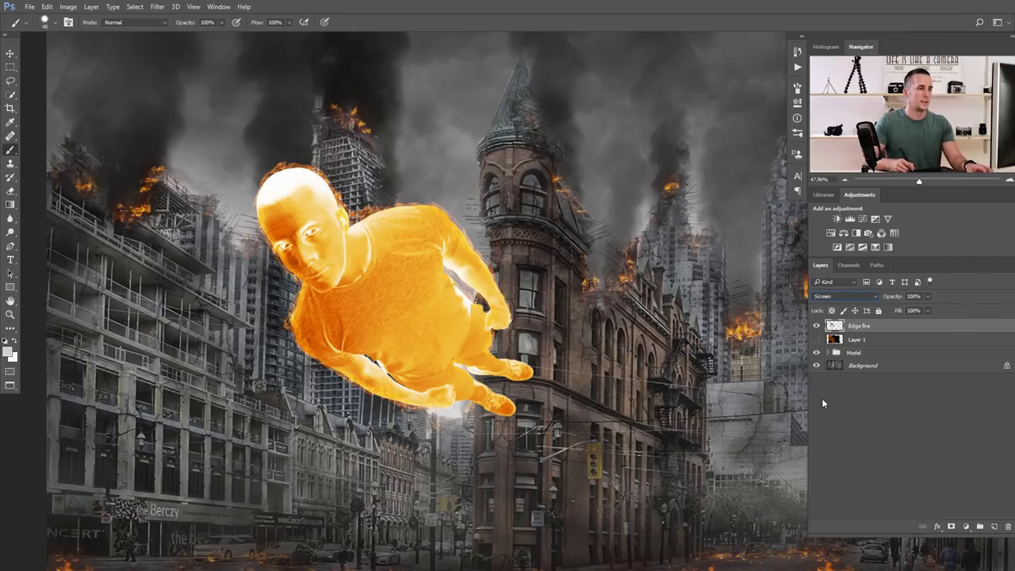
Duplicate Edge fire to intensify the flames, merge both layers into one, and set the merged layer to Screen
{"action": "key", "text": "ctrl+j"}
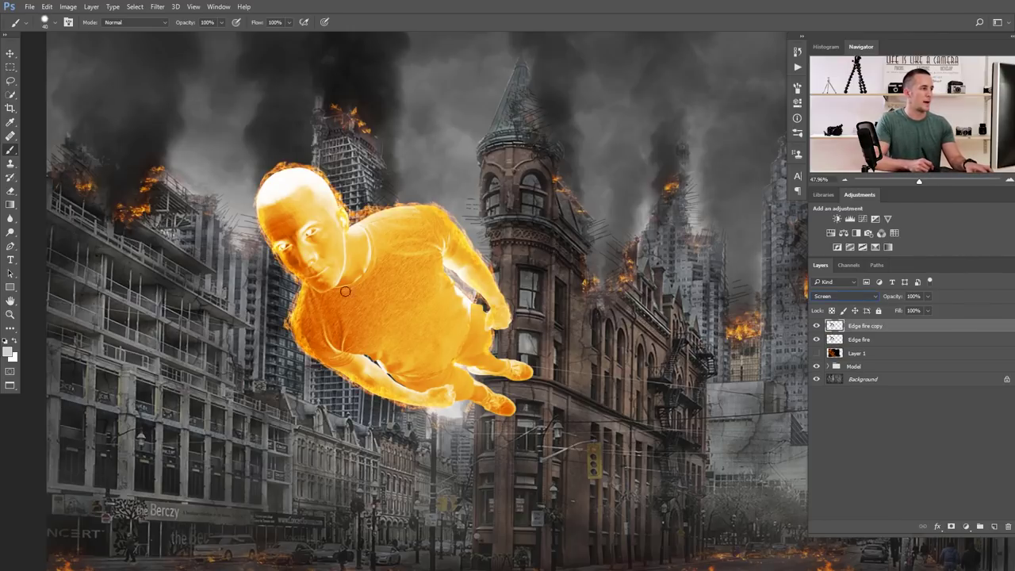
{"action": "scroll", "coordinate": [364, 297], "scroll_direction": "down", "scroll_amount": 1}
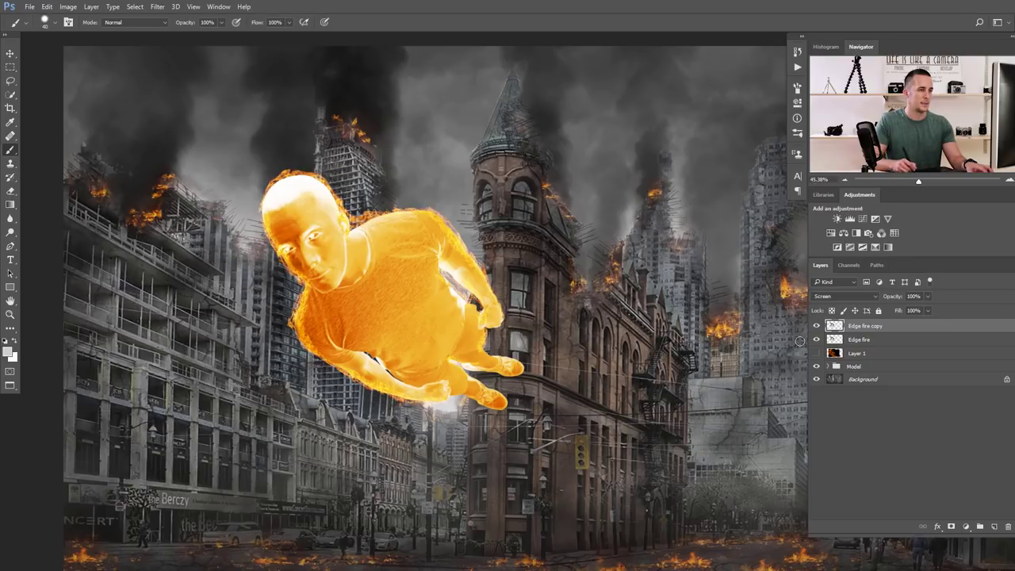
{"action": "left_click", "coordinate": [840, 340], "text": "shift"}
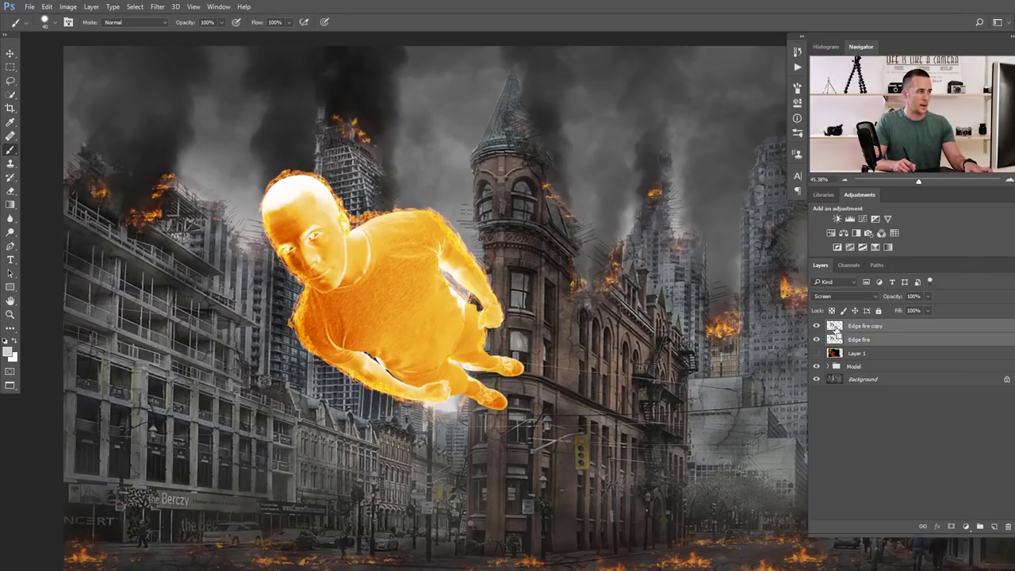
{"action": "key", "text": "ctrl+e"}
{"action": "left_click", "coordinate": [850, 296]}
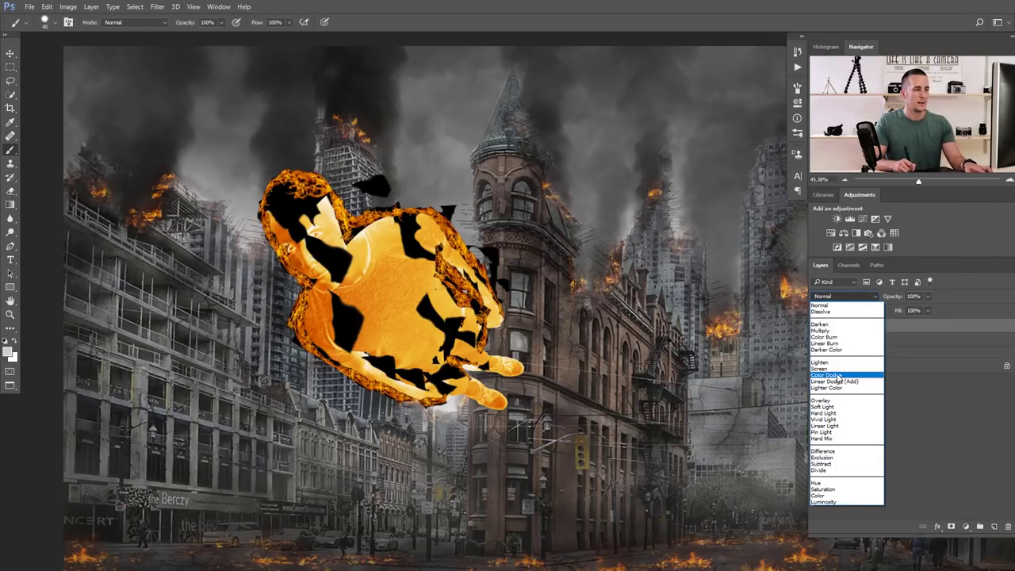
{"action": "left_click", "coordinate": [837, 366]}
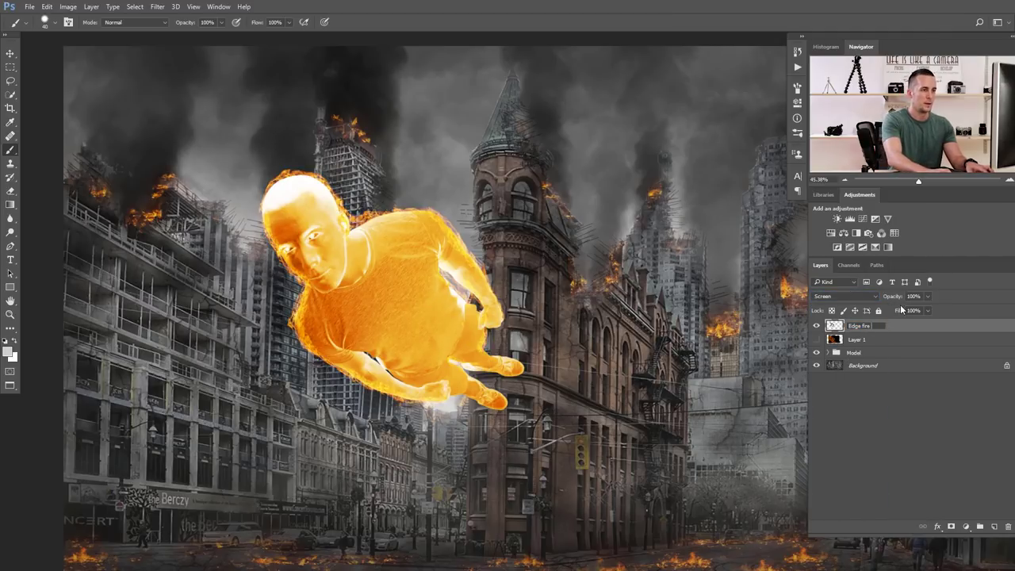
Duplicate the hidden large fire layer, Layer 1, and make the copy visible over the figure
{"action": "scroll", "coordinate": [450, 360], "scroll_direction": "up", "scroll_amount": 2}
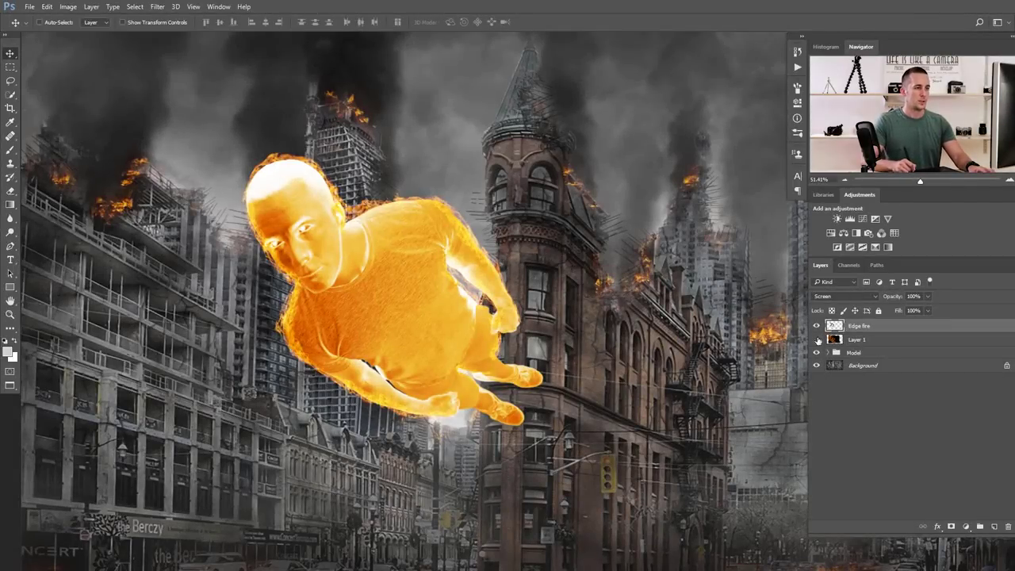
{"action": "left_click", "coordinate": [817, 340]}
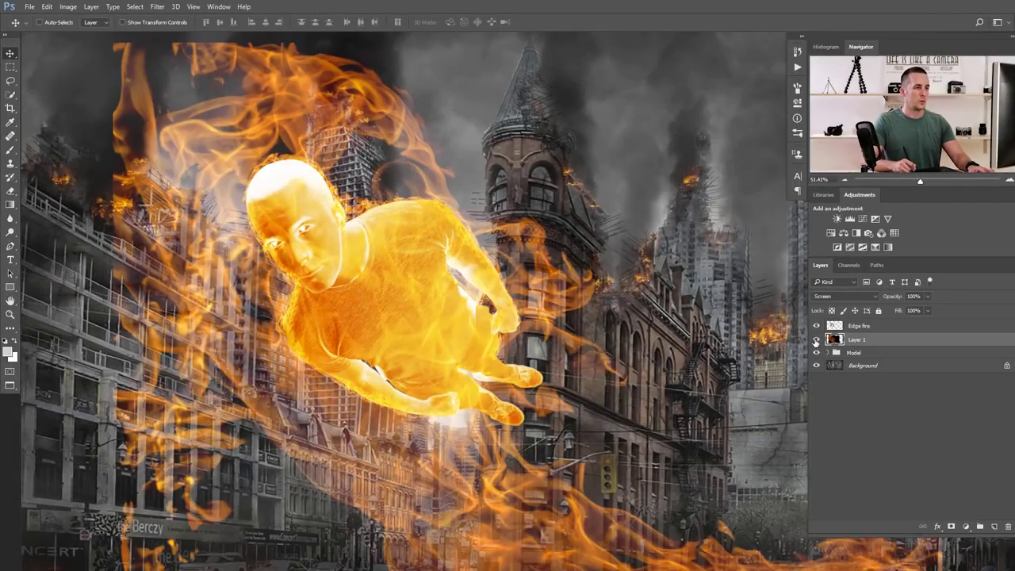
{"action": "left_click", "coordinate": [816, 339]}
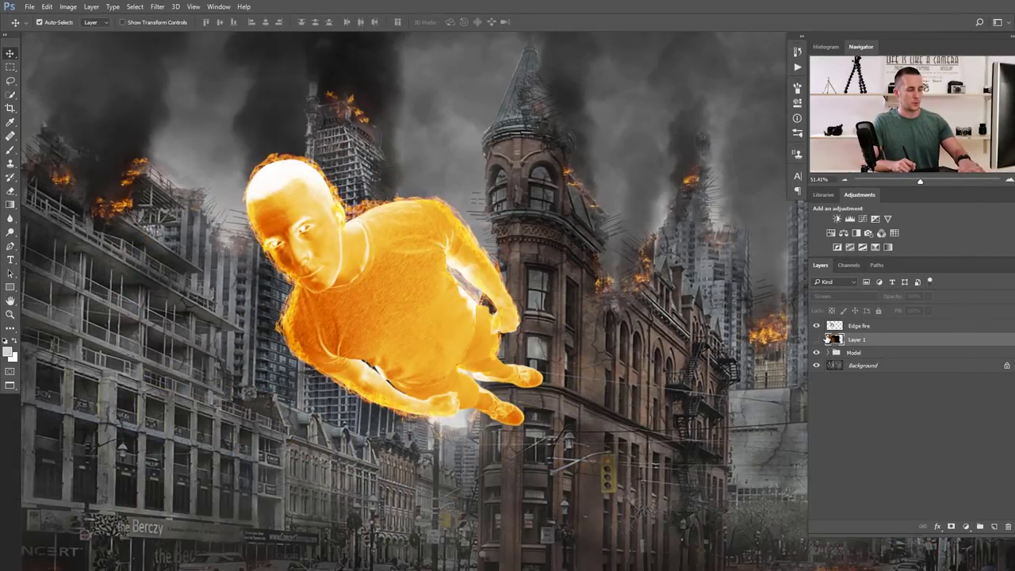
{"action": "key", "text": "ctrl+j"}
{"action": "left_click", "coordinate": [817, 339]}
{"action": "left_click_drag", "start_coordinate": [595, 292], "coordinate": [515, 291]}
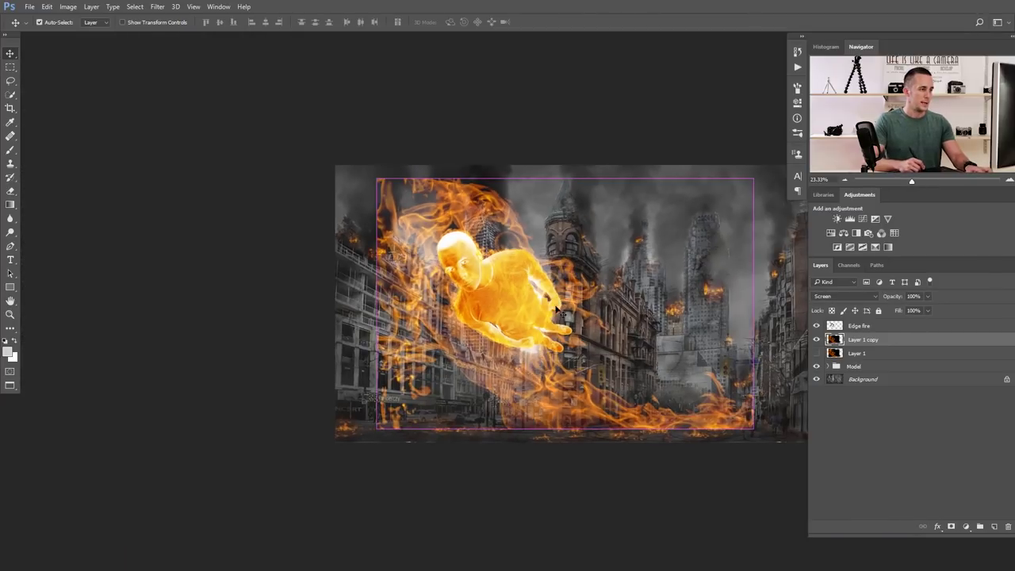
Scale the Layer 1 copy down to about 7.37% and place it over the man's front shoulder
{"action": "key", "text": "ctrl+t"}
{"action": "left_click_drag", "start_coordinate": [376, 178], "coordinate": [444, 293]}
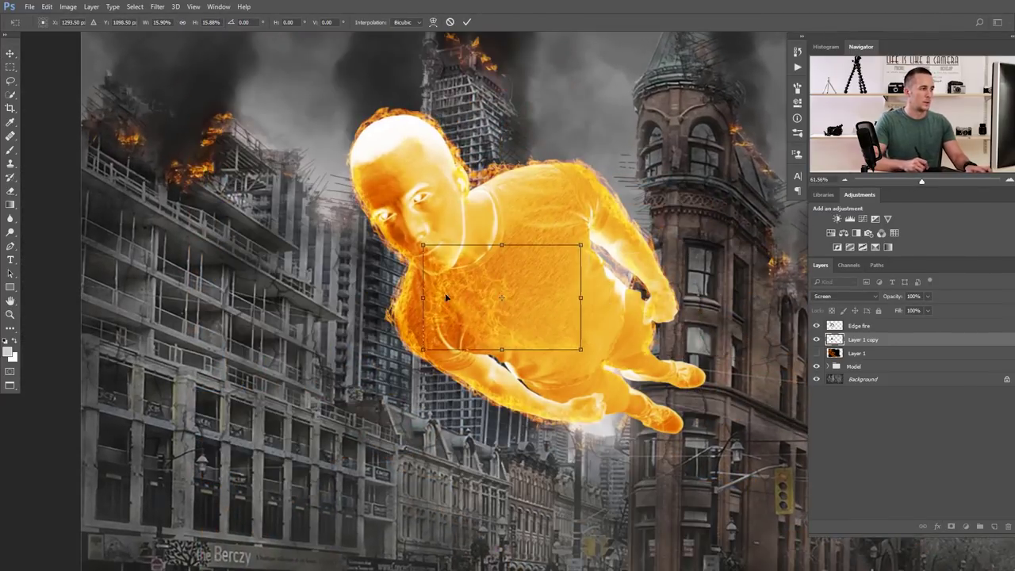
{"action": "left_click_drag", "start_coordinate": [422, 244], "coordinate": [453, 262]}
{"action": "scroll", "coordinate": [476, 294], "scroll_direction": "up", "scroll_amount": 4}
{"action": "left_click_drag", "start_coordinate": [496, 290], "coordinate": [475, 318]}
{"action": "left_click_drag", "start_coordinate": [431, 247], "coordinate": [400, 271]}
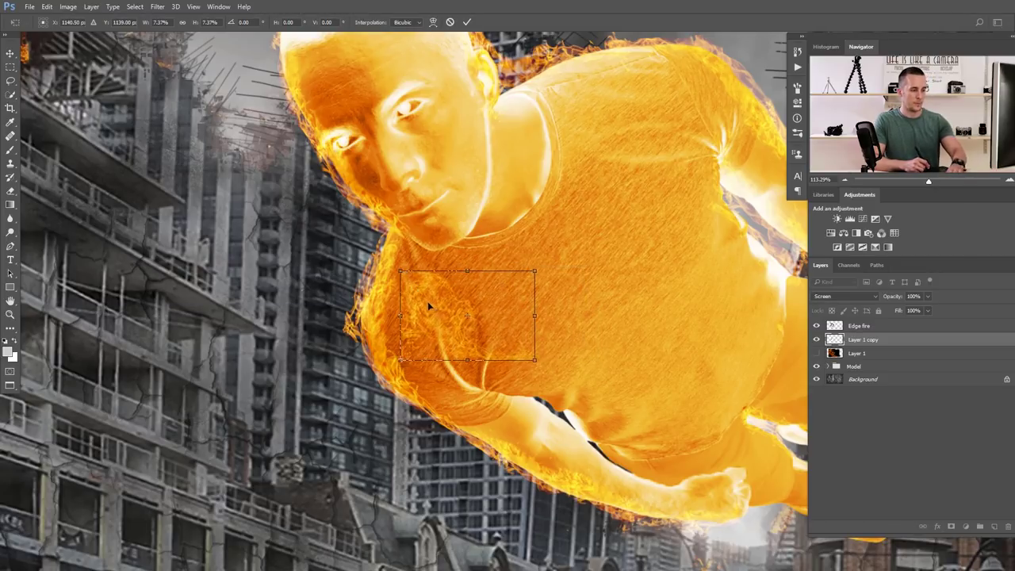
{"action": "key", "text": "Return"}
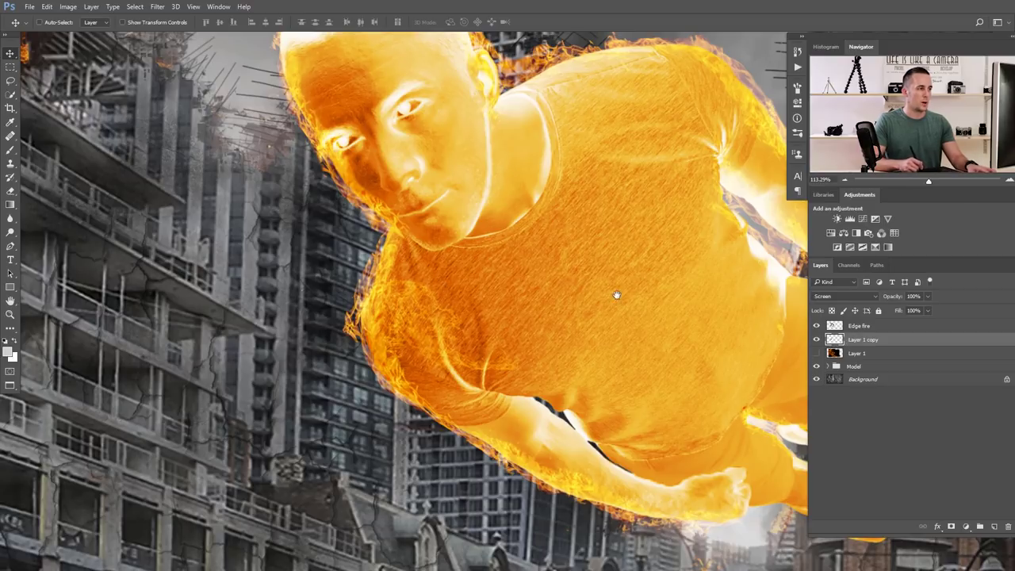
Copy the small fire patch from the shoulder onto the upper chest and below the collar, rotating the copies for variation
{"action": "left_click_drag", "start_coordinate": [617, 295], "coordinate": [559, 229]}
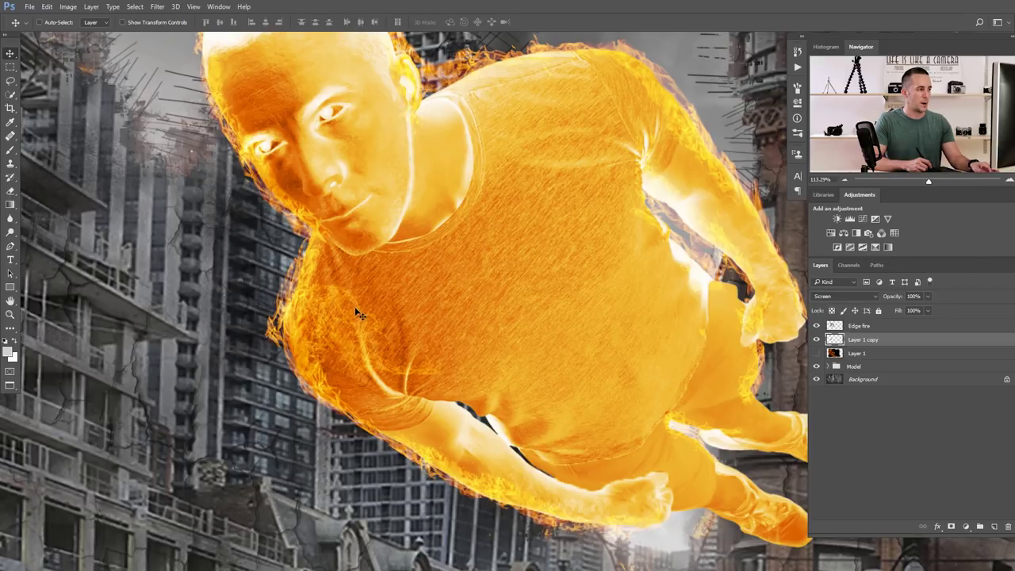
{"action": "left_click_drag", "start_coordinate": [362, 299], "coordinate": [414, 269]}
{"action": "key", "text": "ctrl+t"}
{"action": "left_click_drag", "start_coordinate": [447, 223], "coordinate": [376, 371]}
{"action": "left_click_drag", "start_coordinate": [404, 299], "coordinate": [480, 245]}
{"action": "key", "text": "Return"}
{"action": "key", "text": "ctrl+t"}
{"action": "left_click_drag", "start_coordinate": [478, 198], "coordinate": [422, 174]}
{"action": "left_click_drag", "start_coordinate": [410, 265], "coordinate": [401, 280]}
{"action": "key", "text": "Return"}
Spread more transformed copies of the fire patch across the middle of the chest
{"action": "left_click_drag", "start_coordinate": [478, 259], "coordinate": [497, 277]}
{"action": "key", "text": "ctrl+t"}
{"action": "key", "text": "Return"}
{"action": "key", "text": "ctrl+t"}
{"action": "left_click_drag", "start_coordinate": [562, 248], "coordinate": [416, 327]}
{"action": "left_click_drag", "start_coordinate": [460, 267], "coordinate": [519, 322]}
{"action": "key", "text": "Return"}
Extend the fire texture over the lower shirt and toward the armpit with additional rotated patch copies
{"action": "left_click_drag", "start_coordinate": [492, 237], "coordinate": [492, 394]}
{"action": "left_click_drag", "start_coordinate": [541, 349], "coordinate": [544, 234]}
{"action": "key", "text": "Return"}
{"action": "key", "text": "ctrl+t"}
{"action": "left_click_drag", "start_coordinate": [626, 188], "coordinate": [519, 163]}
{"action": "key", "text": "Return"}
Cover the far shoulder and sleeve with fire patch copies, rotating and repositioning each to follow the body
{"action": "key", "text": "ctrl+t"}
{"action": "left_click_drag", "start_coordinate": [535, 87], "coordinate": [608, 133]}
{"action": "left_click_drag", "start_coordinate": [529, 153], "coordinate": [512, 142]}
{"action": "left_click_drag", "start_coordinate": [594, 117], "coordinate": [578, 93]}
{"action": "left_click_drag", "start_coordinate": [527, 130], "coordinate": [589, 143]}
{"action": "key", "text": "Return"}
{"action": "key", "text": "ctrl+alt+t"}
{"action": "left_click_drag", "start_coordinate": [605, 89], "coordinate": [652, 203]}
{"action": "left_click_drag", "start_coordinate": [595, 171], "coordinate": [561, 108]}
{"action": "key", "text": "Return"}
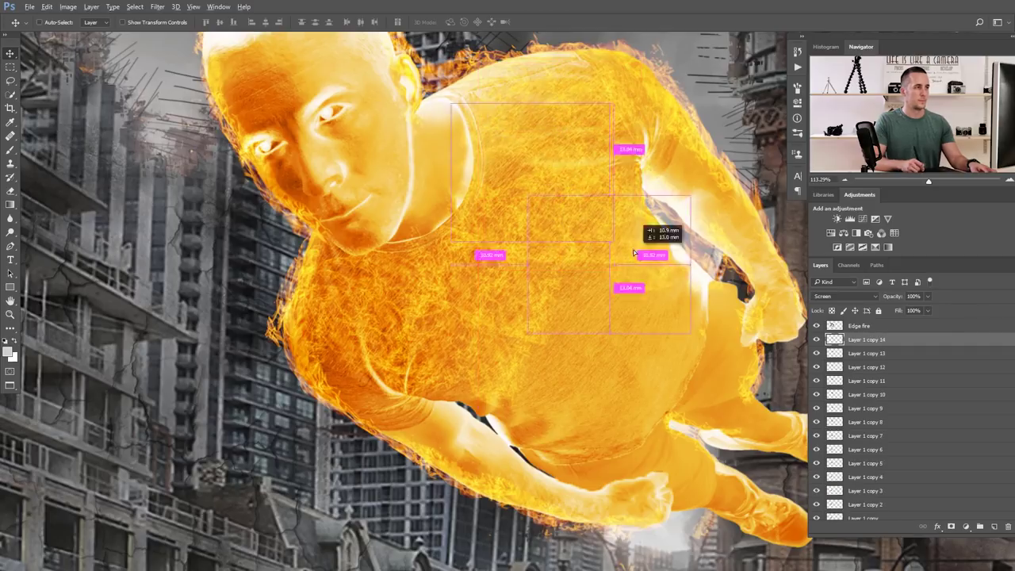
Fill the lower torso, hips and arms with further copies of the fire patch
{"action": "left_click_drag", "start_coordinate": [634, 253], "coordinate": [620, 339]}
{"action": "key", "text": "ctrl+t"}
{"action": "key", "text": "Return"}
{"action": "left_click_drag", "start_coordinate": [610, 396], "coordinate": [432, 426]}
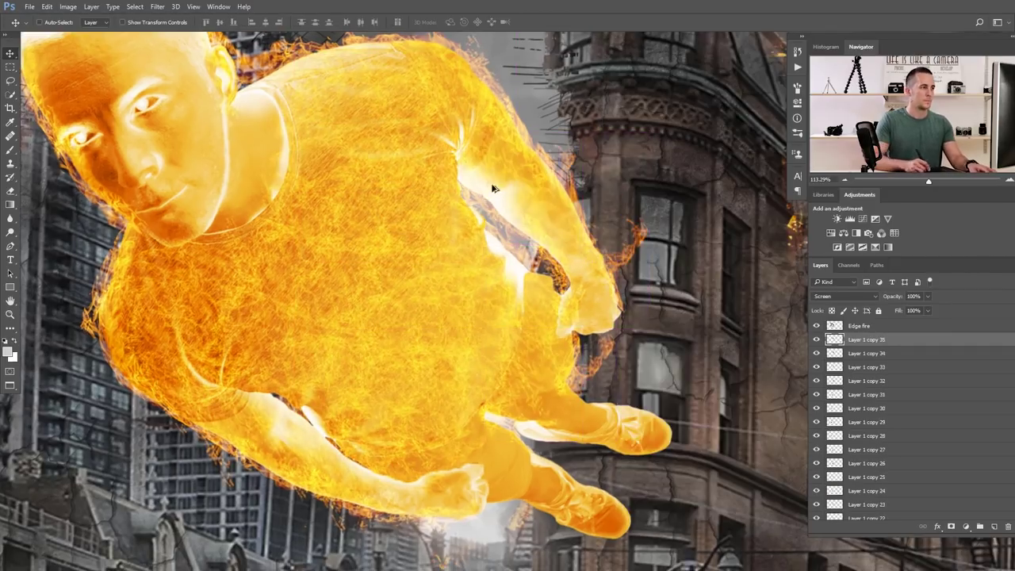
Place narrowed fire patch copies over the neck, inside the shirt collar
{"action": "left_click_drag", "start_coordinate": [487, 181], "coordinate": [627, 397]}
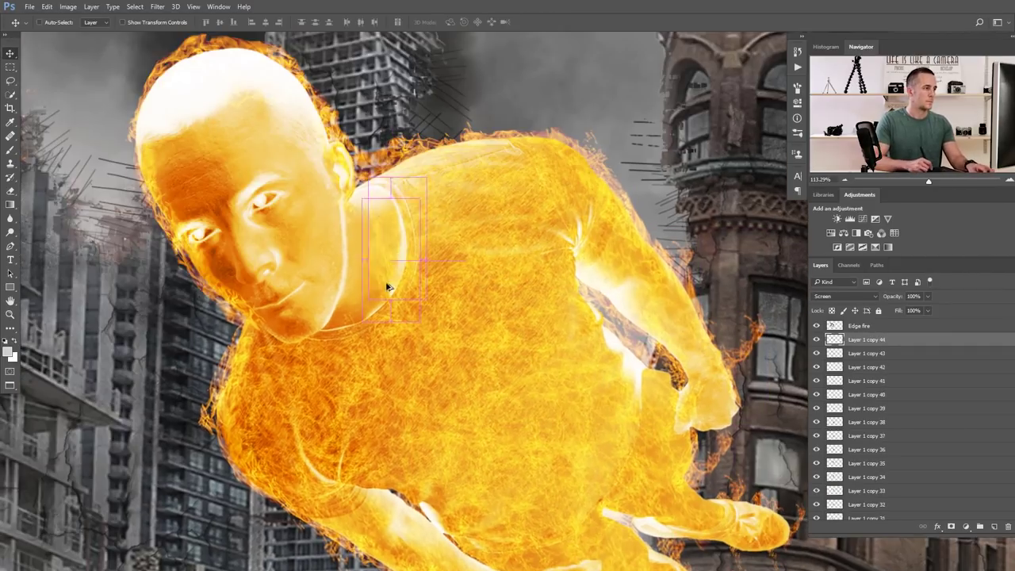
{"action": "left_click_drag", "start_coordinate": [385, 288], "coordinate": [334, 290]}
{"action": "key", "text": "Return"}
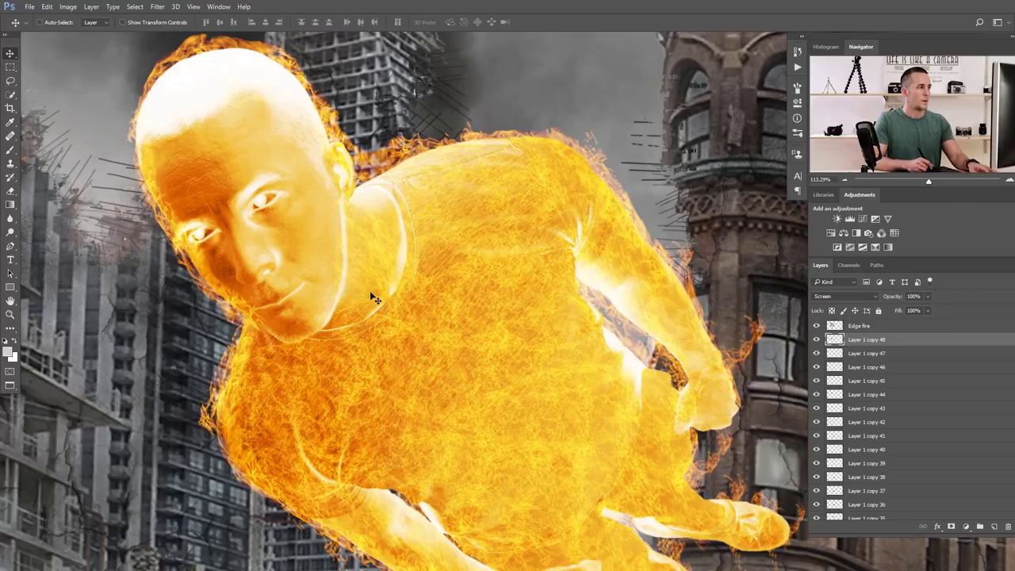
Place a fire patch copy on the forehead and transform it to fit there
{"action": "scroll", "coordinate": [370, 275], "scroll_direction": "up", "scroll_amount": 1}
{"action": "scroll", "coordinate": [453, 228], "scroll_direction": "up", "scroll_amount": 1}
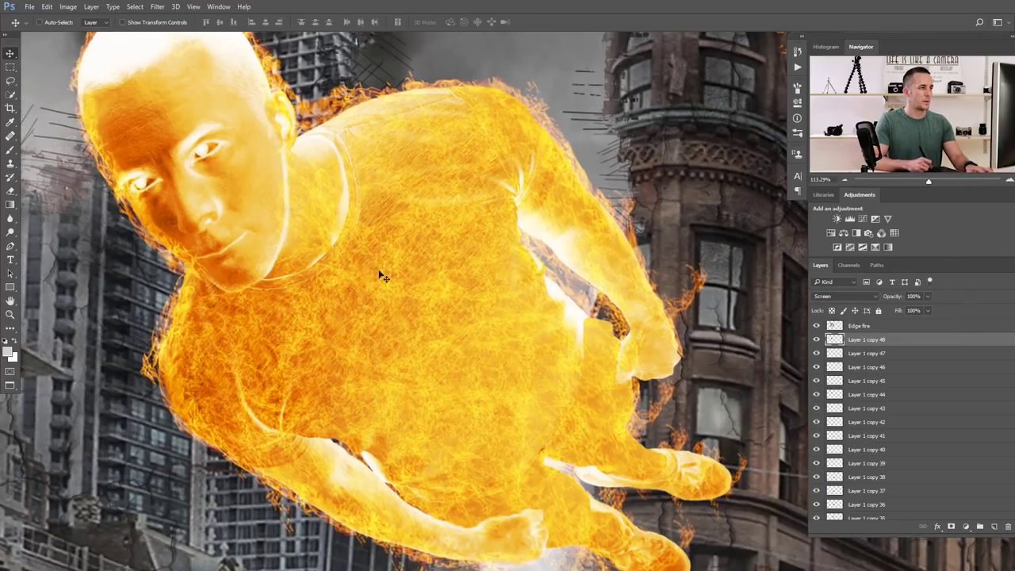
{"action": "scroll", "coordinate": [379, 274], "scroll_direction": "down", "scroll_amount": 2}
{"action": "scroll", "coordinate": [357, 313], "scroll_direction": "up", "scroll_amount": 1}
{"action": "left_click_drag", "start_coordinate": [346, 317], "coordinate": [293, 191]}
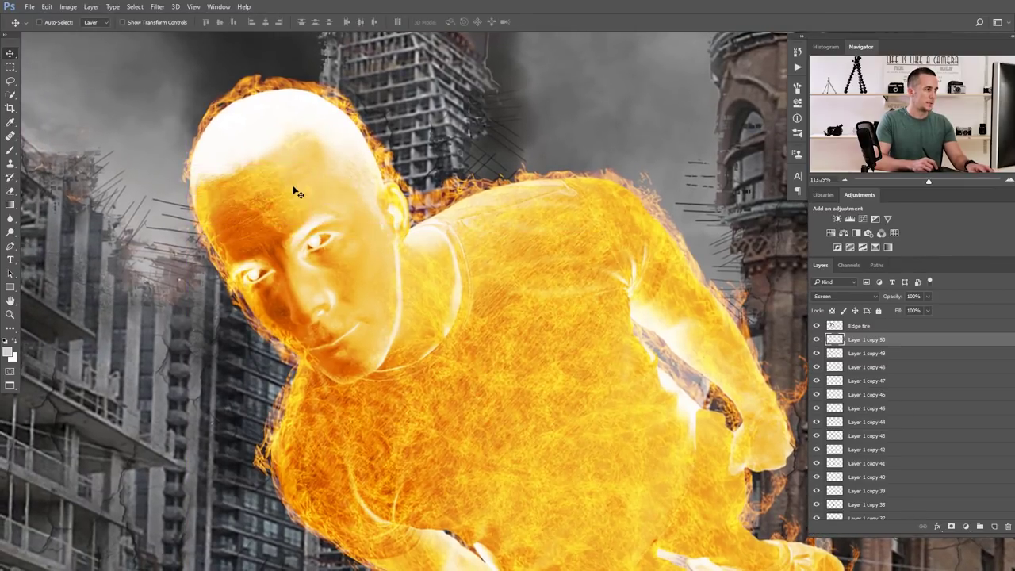
{"action": "key", "text": "ctrl+t"}
{"action": "left_click_drag", "start_coordinate": [358, 211], "coordinate": [322, 186]}
{"action": "key", "text": "Return"}
Build up the fire texture across the forehead toward the temple with more rotated patch copies
{"action": "left_click_drag", "start_coordinate": [280, 211], "coordinate": [315, 155]}
{"action": "left_click_drag", "start_coordinate": [315, 154], "coordinate": [301, 206]}
{"action": "key", "text": "ctrl+t"}
{"action": "left_click_drag", "start_coordinate": [352, 238], "coordinate": [380, 188]}
{"action": "key", "text": "Return"}
{"action": "left_click_drag", "start_coordinate": [322, 201], "coordinate": [362, 199]}
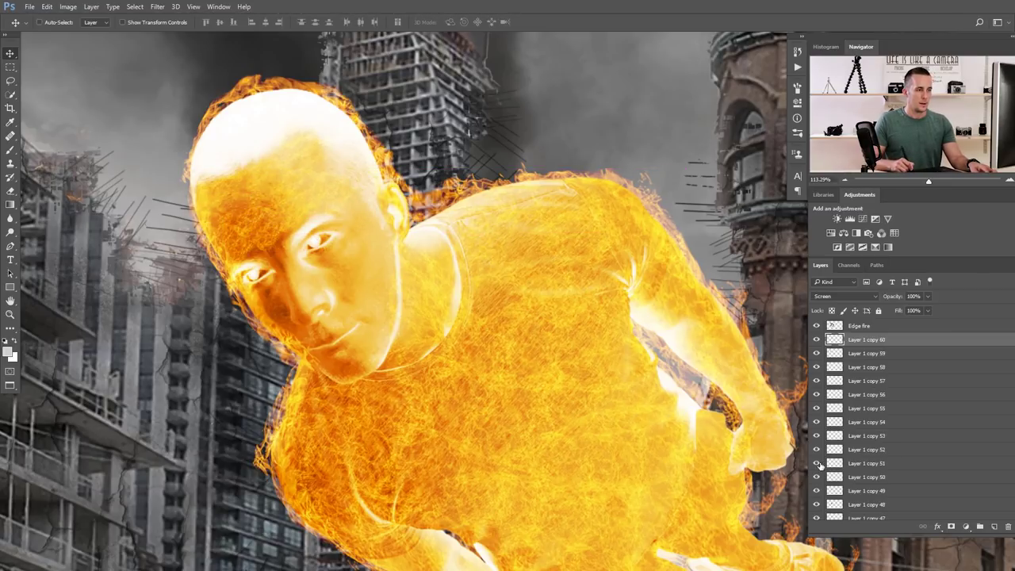
Merge the forehead fire layers, Layer 1 copy 49 through copy 60, and set the merged layer to Screen
{"action": "left_click", "coordinate": [817, 490]}
{"action": "left_click", "coordinate": [817, 490]}
{"action": "left_click", "coordinate": [836, 490]}
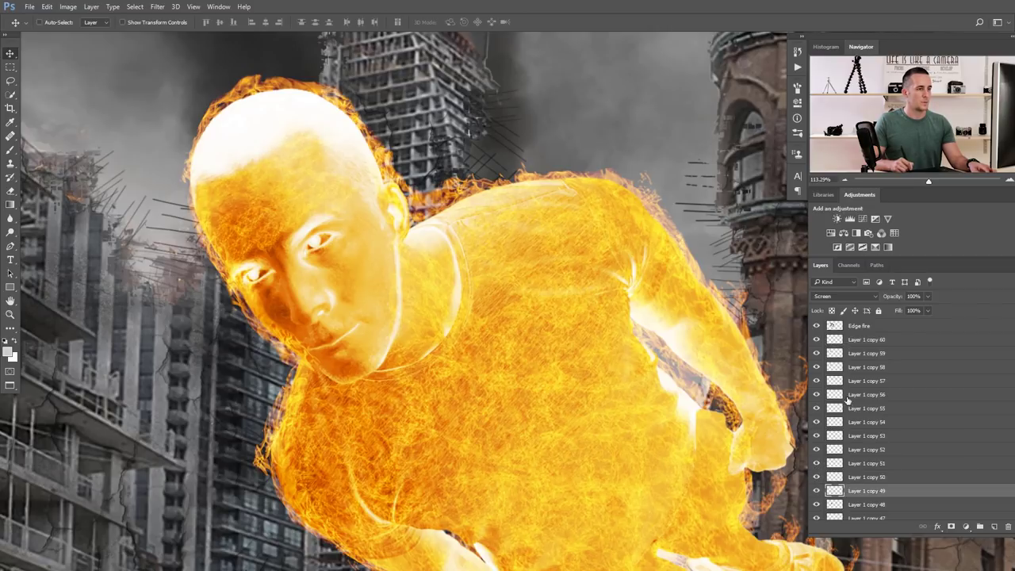
{"action": "left_click", "coordinate": [834, 340], "text": "shift"}
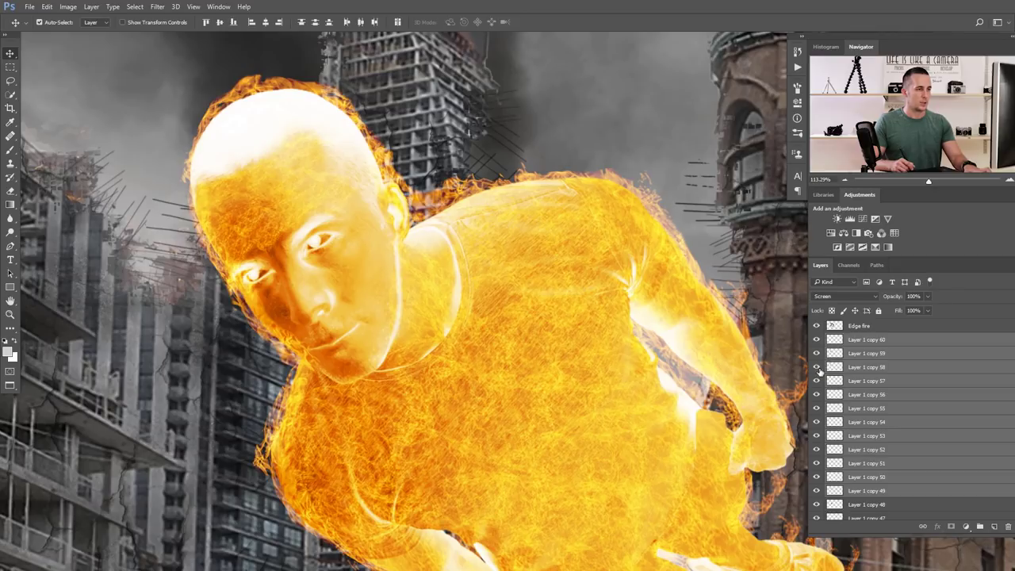
{"action": "key", "text": "ctrl+e"}
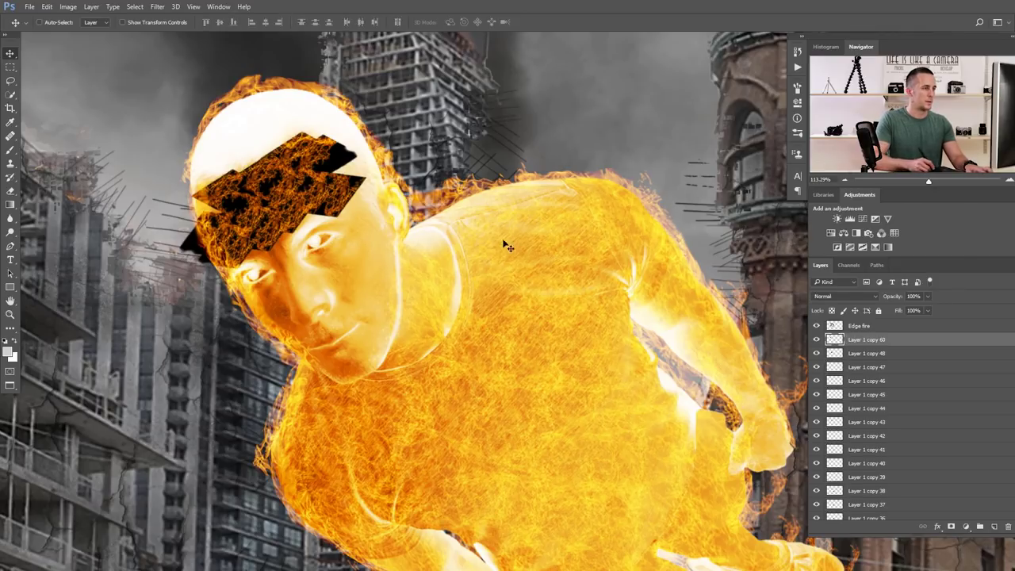
{"action": "left_click", "coordinate": [863, 298]}
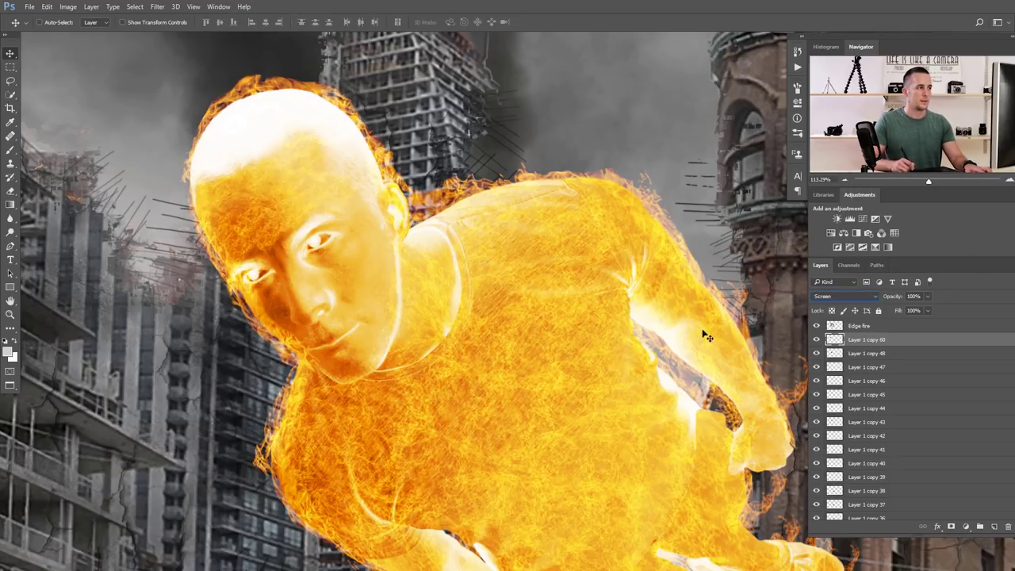
Duplicate the merged forehead fire patch over the rest of the face, covering the cheeks, nose and chin
{"action": "left_click", "coordinate": [825, 369]}
{"action": "left_click_drag", "start_coordinate": [301, 211], "coordinate": [379, 337]}
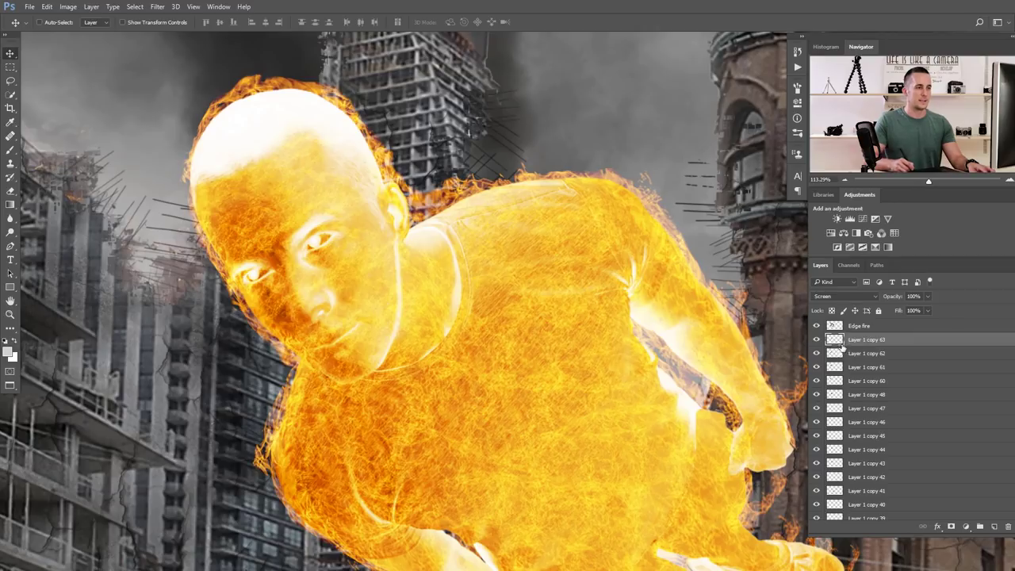
{"action": "key", "text": "ctrl+0"}
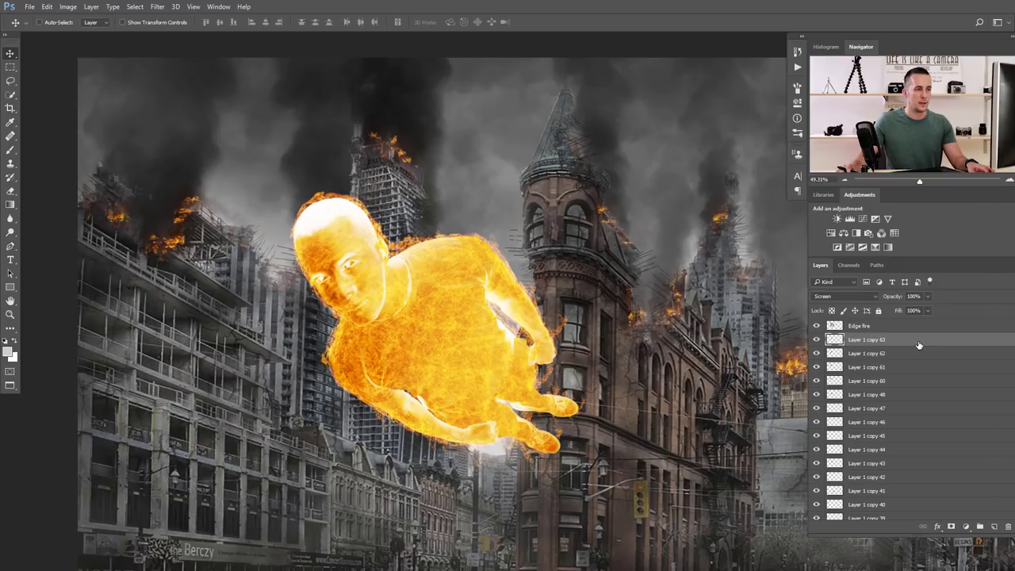
Merge all body fire copies, from Layer 1 copy through Layer 1 copy 63, and set the result to Screen
{"action": "scroll", "coordinate": [916, 365], "scroll_direction": "down", "scroll_amount": 3}
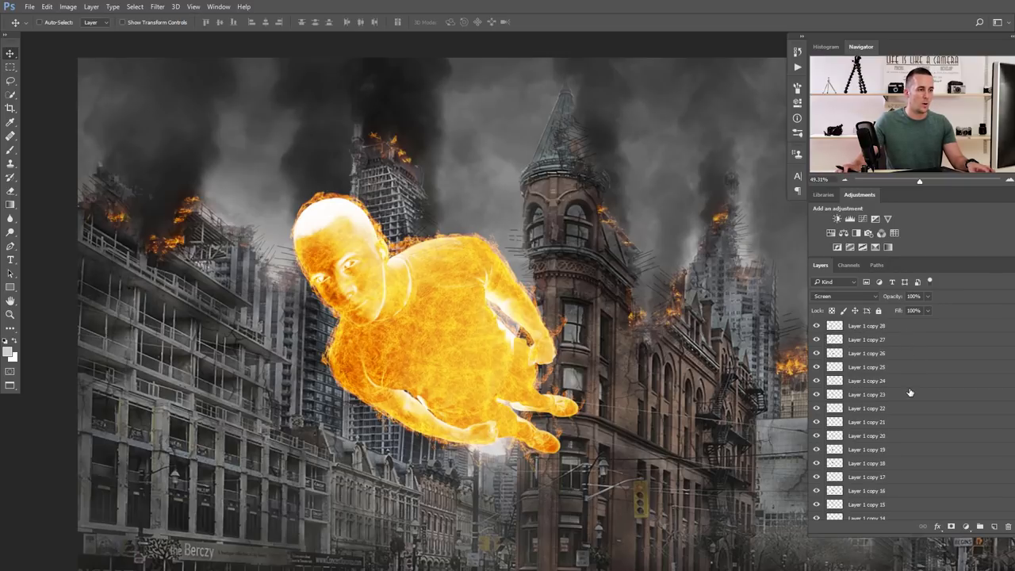
{"action": "scroll", "coordinate": [910, 391], "scroll_direction": "down", "scroll_amount": 2}
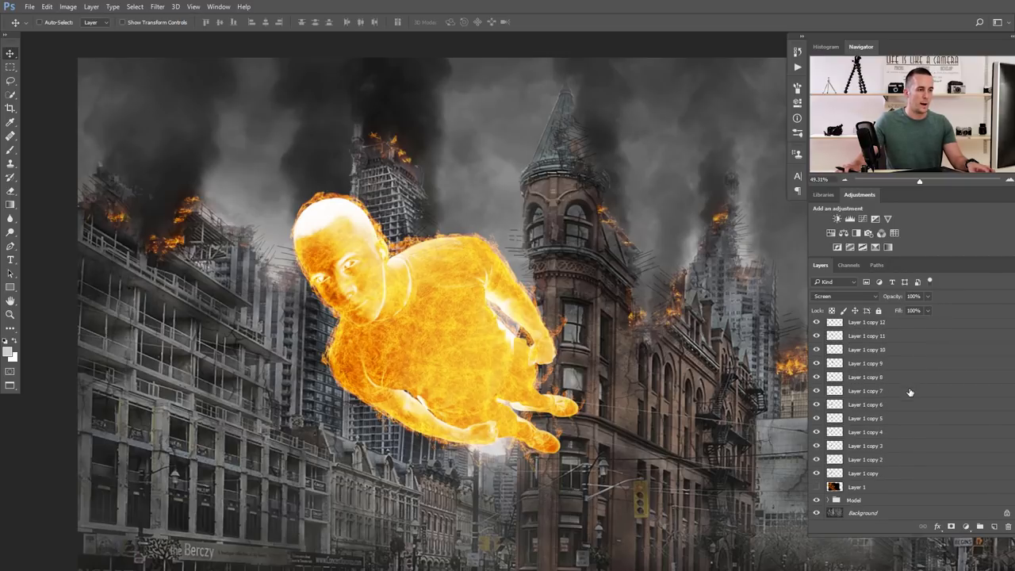
{"action": "left_click", "coordinate": [909, 473], "text": "shift"}
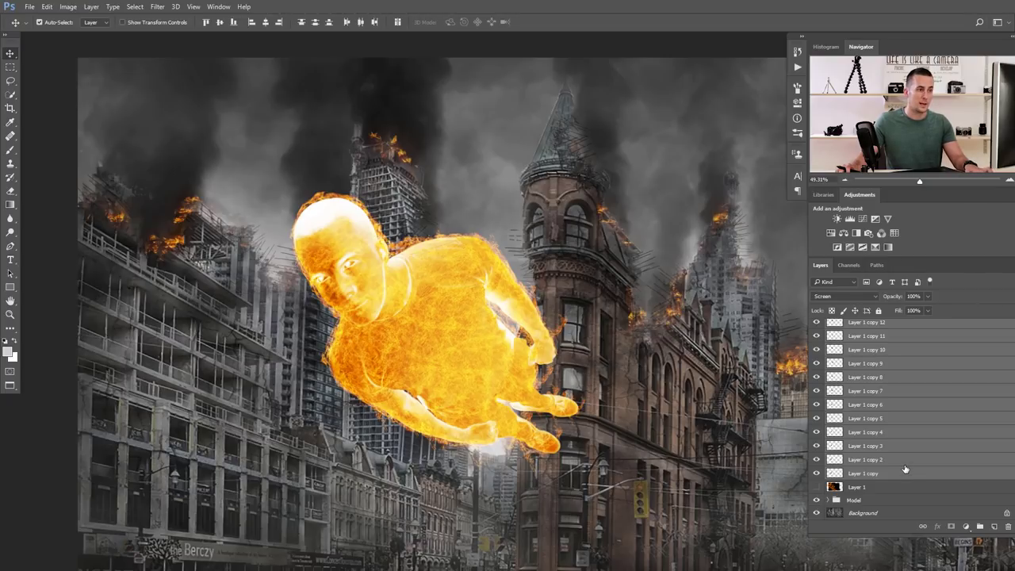
{"action": "key", "text": "ctrl+e"}
{"action": "left_click", "coordinate": [842, 296]}
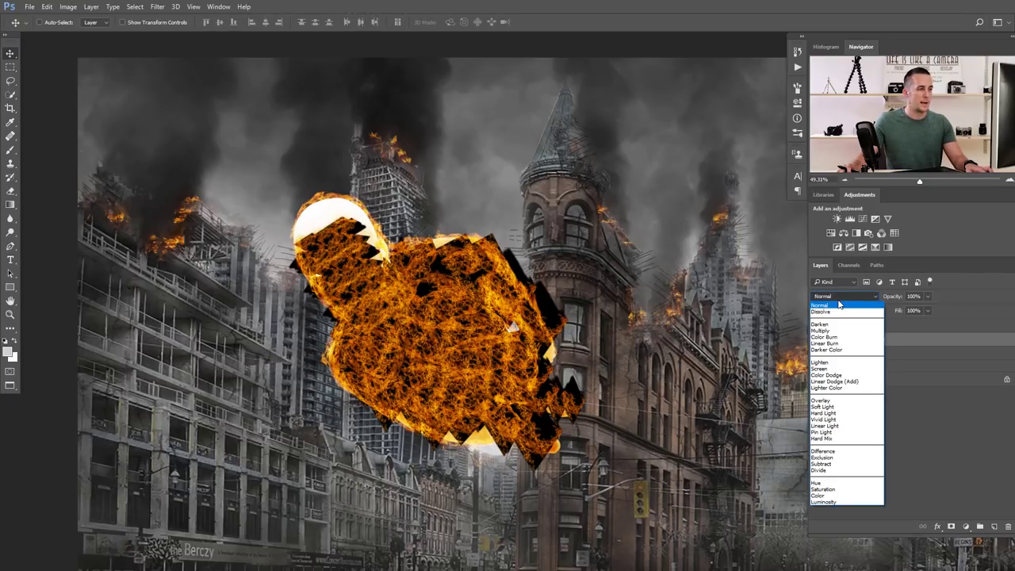
{"action": "left_click", "coordinate": [840, 368]}
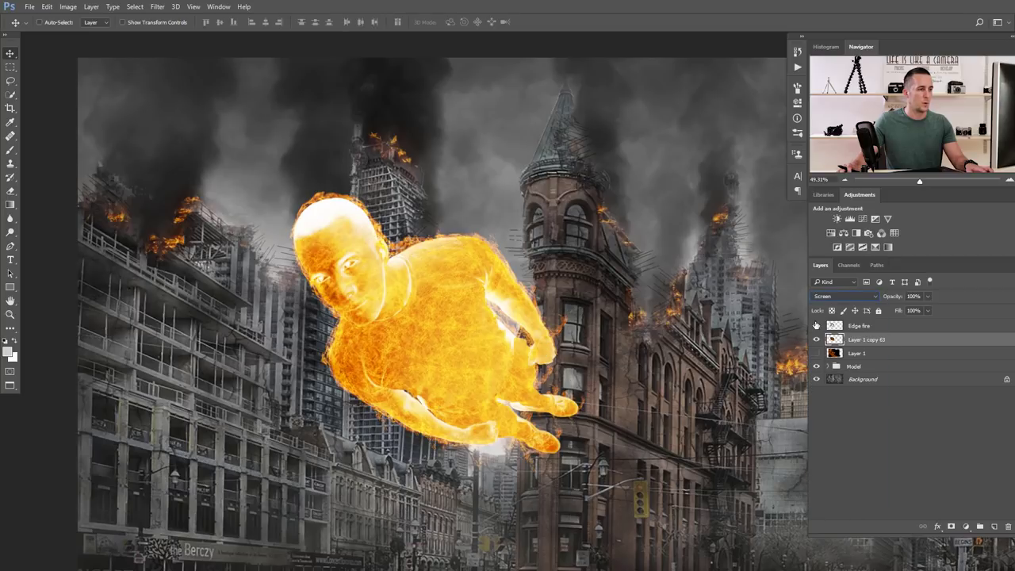
Rename the merged body fire layer as Body Fire
{"action": "type", "text": "Bor"}
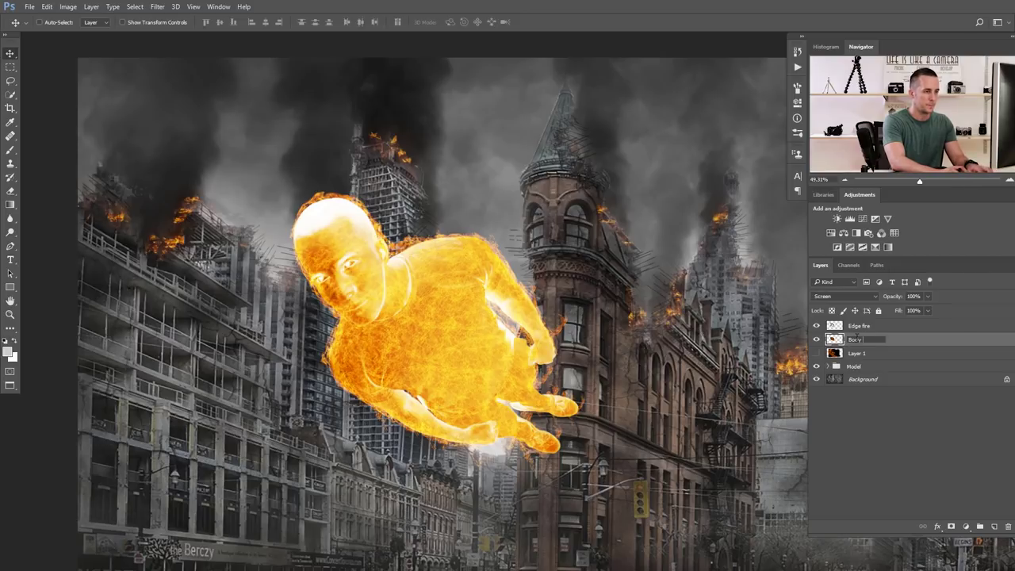
{"action": "type", "text": "y Fire"}
{"action": "key", "text": "Return"}
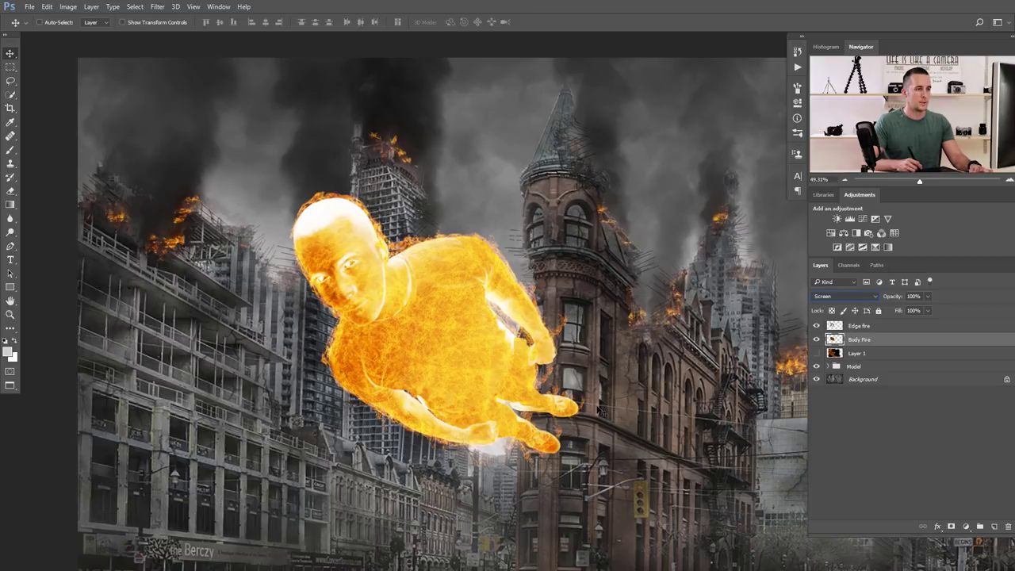
Reduce the Body Fire layer's opacity to 53%
{"action": "key", "text": "super+space"}
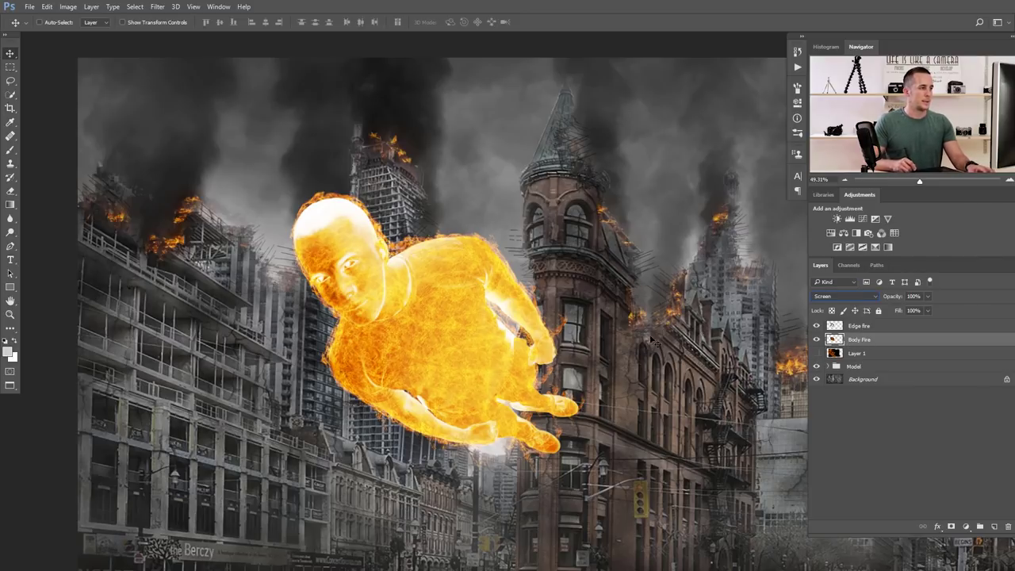
{"action": "scroll", "coordinate": [457, 352], "scroll_direction": "up", "scroll_amount": 2}
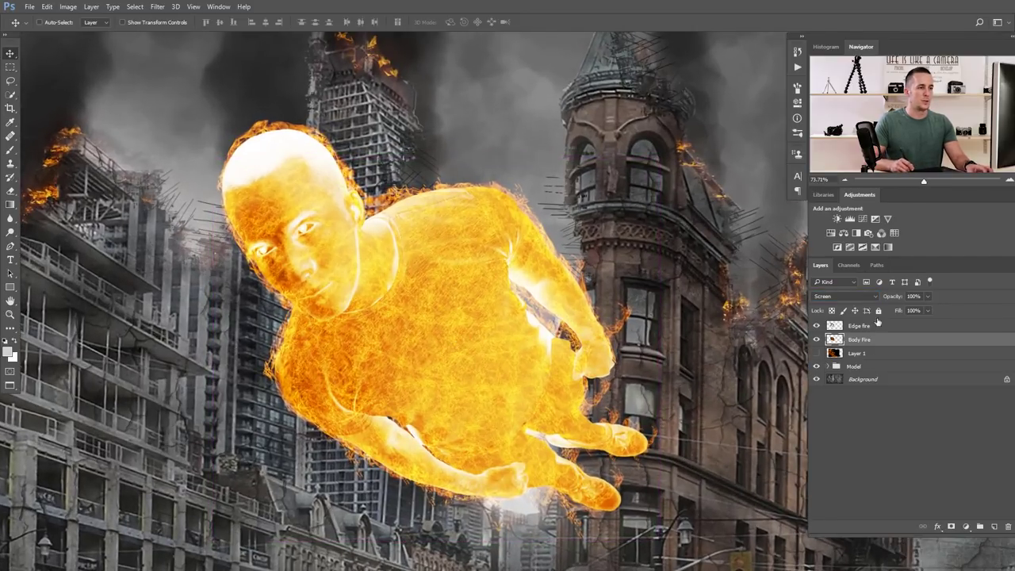
{"action": "left_click_drag", "start_coordinate": [893, 298], "coordinate": [882, 298]}
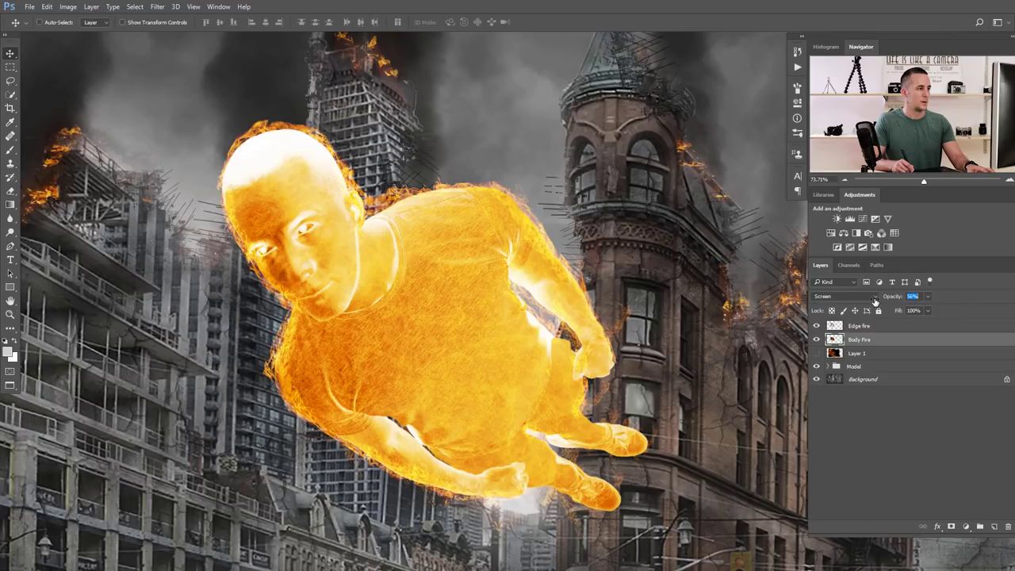
{"action": "left_click_drag", "start_coordinate": [873, 301], "coordinate": [871, 302]}
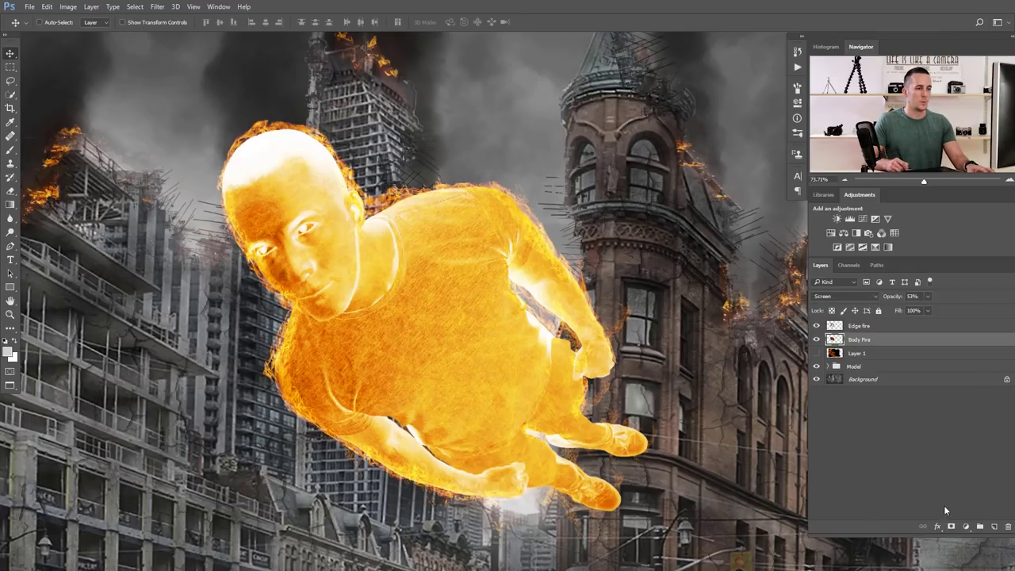
Add a layer mask to the Body Fire layer and paint black over both eyes and the nose to hide the fire there
{"action": "left_click", "coordinate": [951, 527]}
{"action": "left_click_drag", "start_coordinate": [247, 203], "coordinate": [287, 216]}
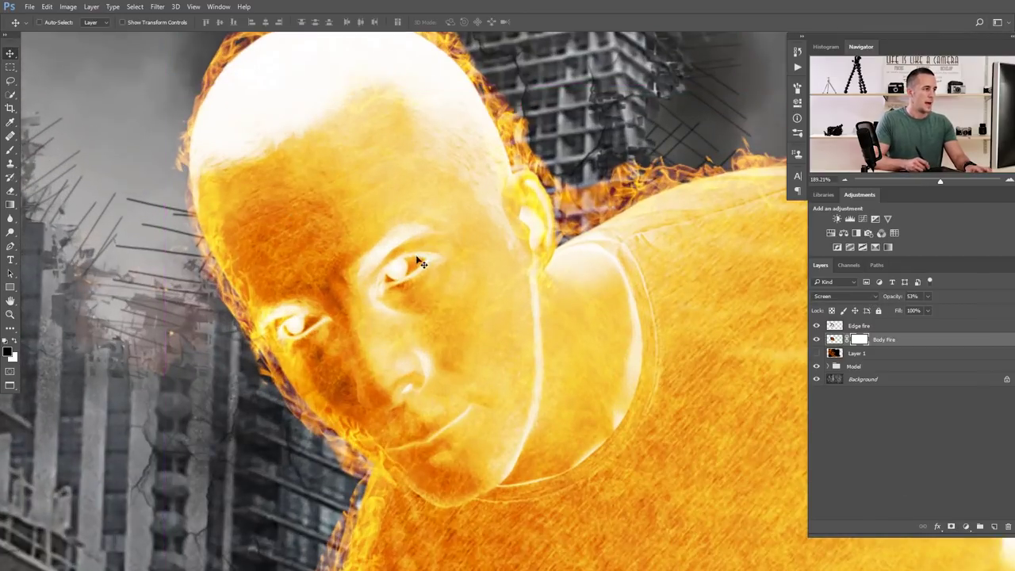
{"action": "key", "text": "b"}
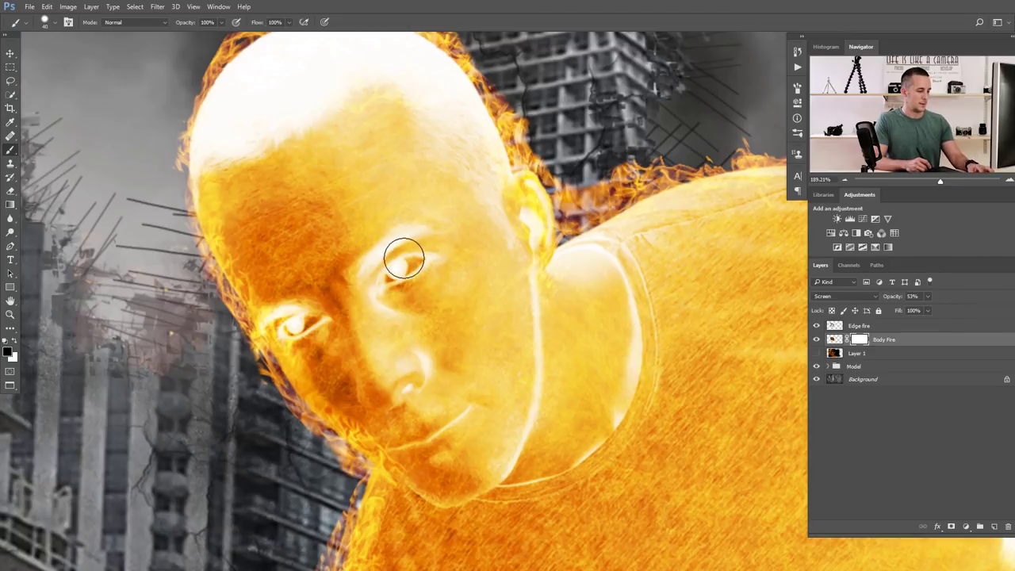
{"action": "left_click_drag", "start_coordinate": [401, 270], "coordinate": [389, 267]}
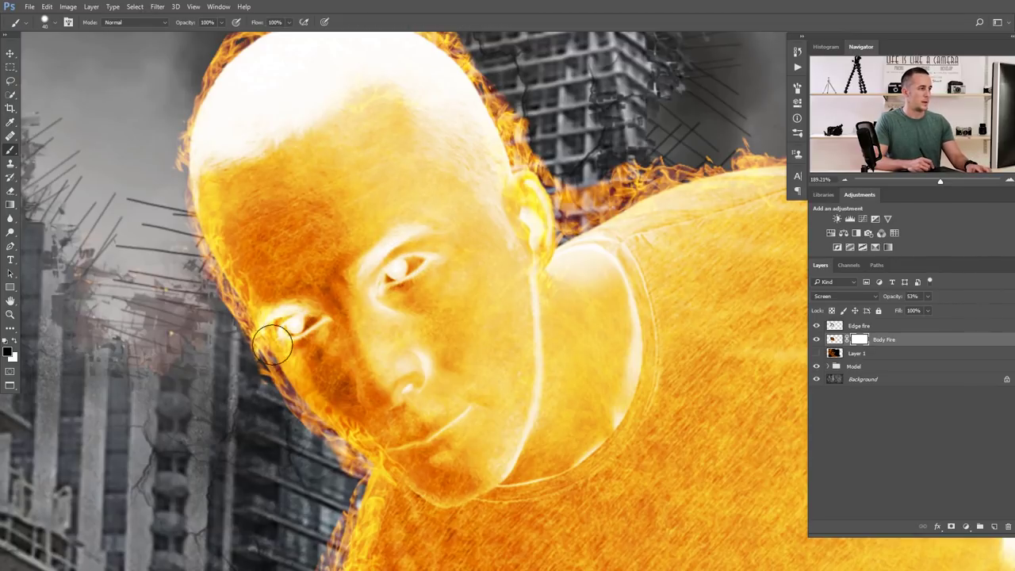
{"action": "left_click_drag", "start_coordinate": [370, 368], "coordinate": [388, 373]}
Mask the Body Fire texture along the mouth, brow, ear and collar with a small, softer black brush at 40% opacity
{"action": "left_click_drag", "start_coordinate": [432, 415], "coordinate": [423, 350]}
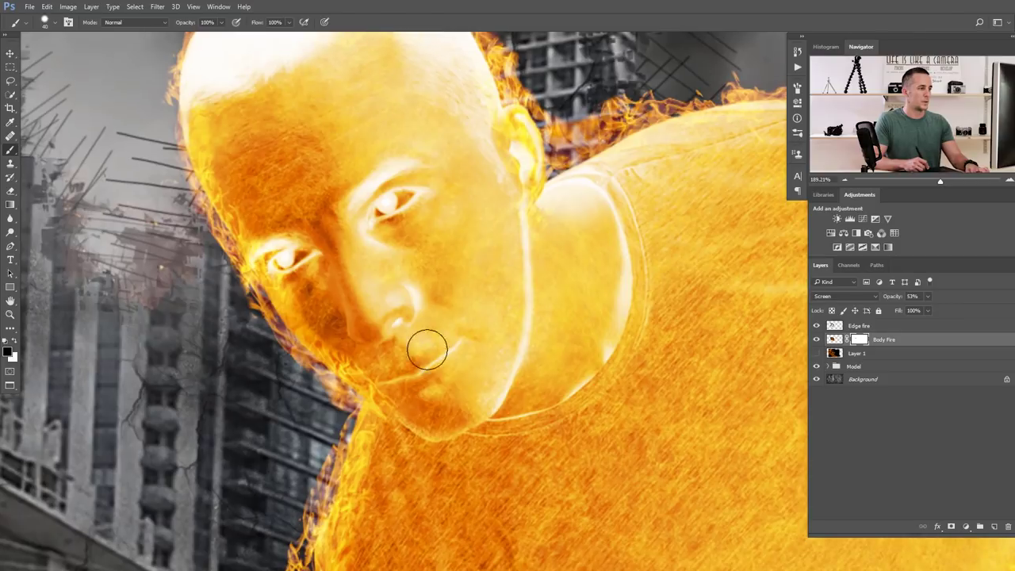
{"action": "key", "text": "bracketleft"}
{"action": "key", "text": "bracketleft"}
{"action": "key", "text": "bracketleft"}
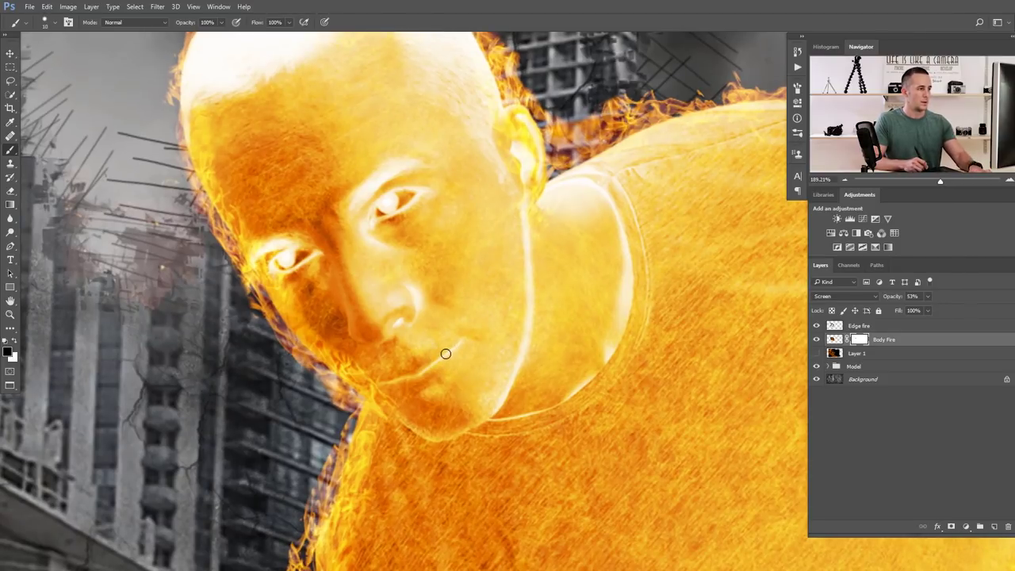
{"action": "key", "text": "bracketright"}
{"action": "right_click", "coordinate": [451, 348]}
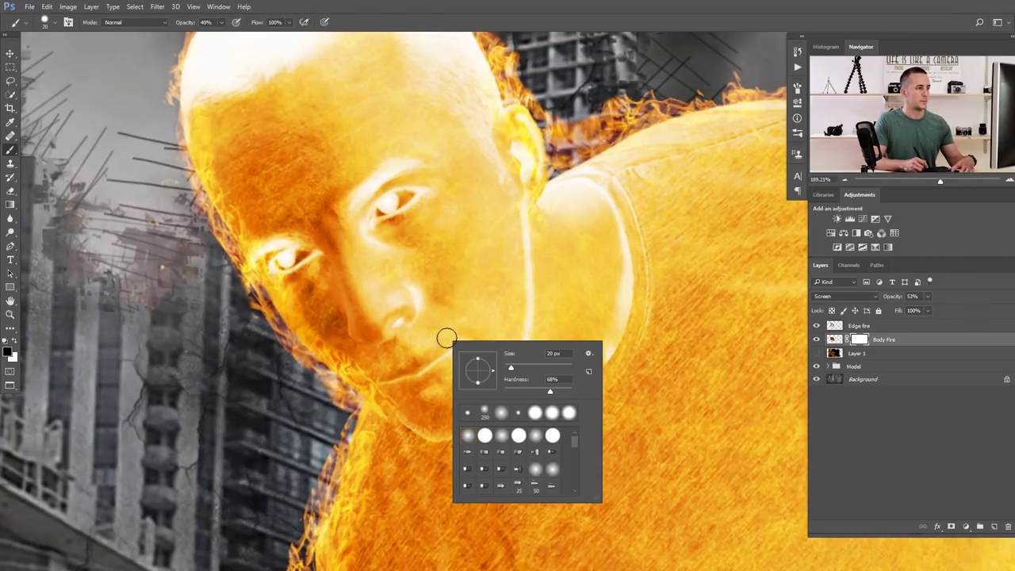
{"action": "key", "text": "Return"}
{"action": "key", "text": "bracketright"}
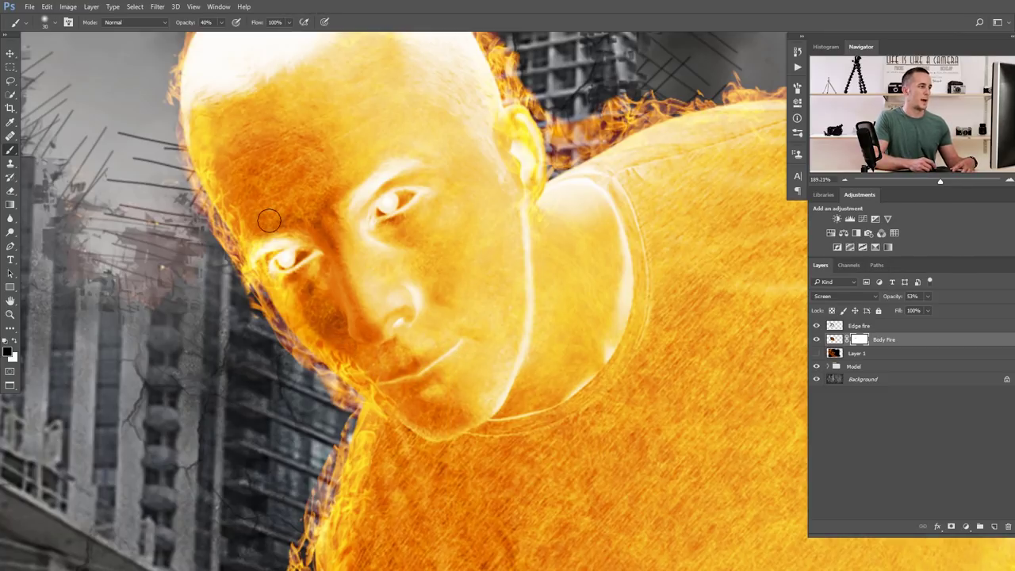
{"action": "key", "text": "bracketright"}
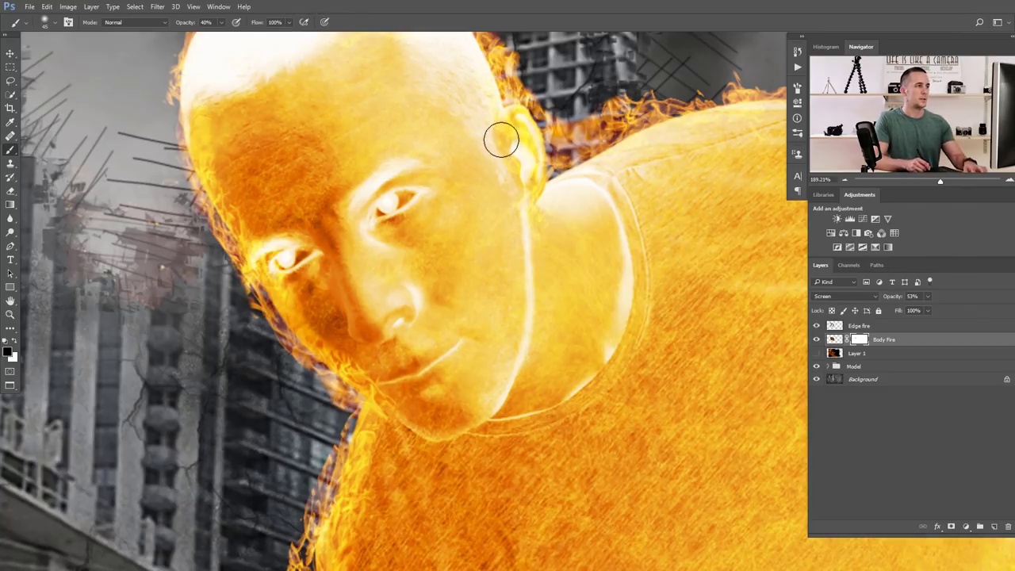
{"action": "mouse_move", "coordinate": [609, 242]}
{"action": "left_mouse_down"}
{"action": "mouse_move", "coordinate": [458, 196]}
{"action": "mouse_move", "coordinate": [424, 231]}
{"action": "left_mouse_up"}
{"action": "mouse_move", "coordinate": [457, 260]}
{"action": "left_mouse_down"}
{"action": "mouse_move", "coordinate": [493, 255]}
{"action": "mouse_move", "coordinate": [456, 270]}
{"action": "left_mouse_up"}
{"action": "scroll", "coordinate": [456, 266], "scroll_direction": "down", "scroll_amount": 4}
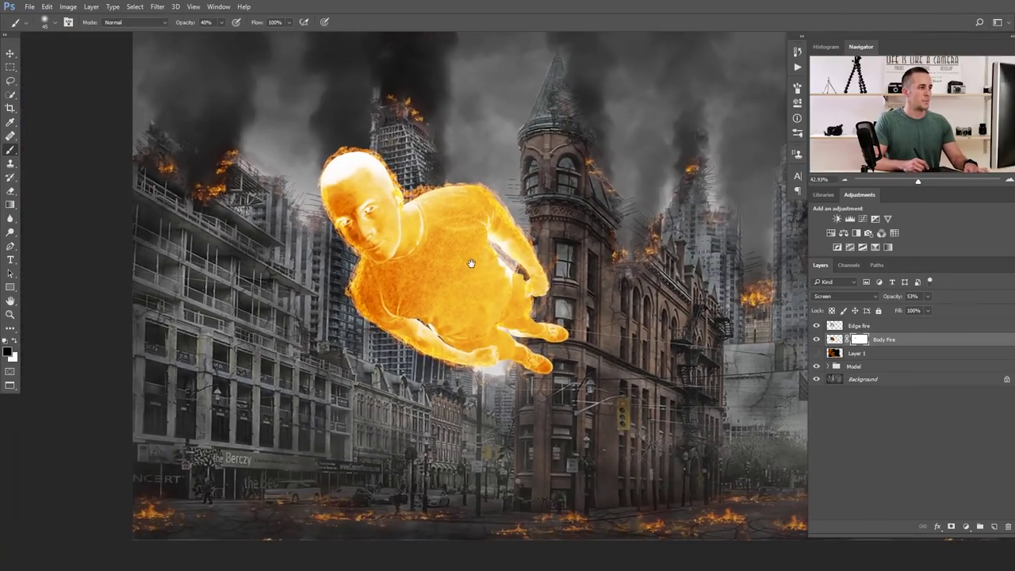
{"action": "scroll", "coordinate": [438, 254], "scroll_direction": "up", "scroll_amount": 5}
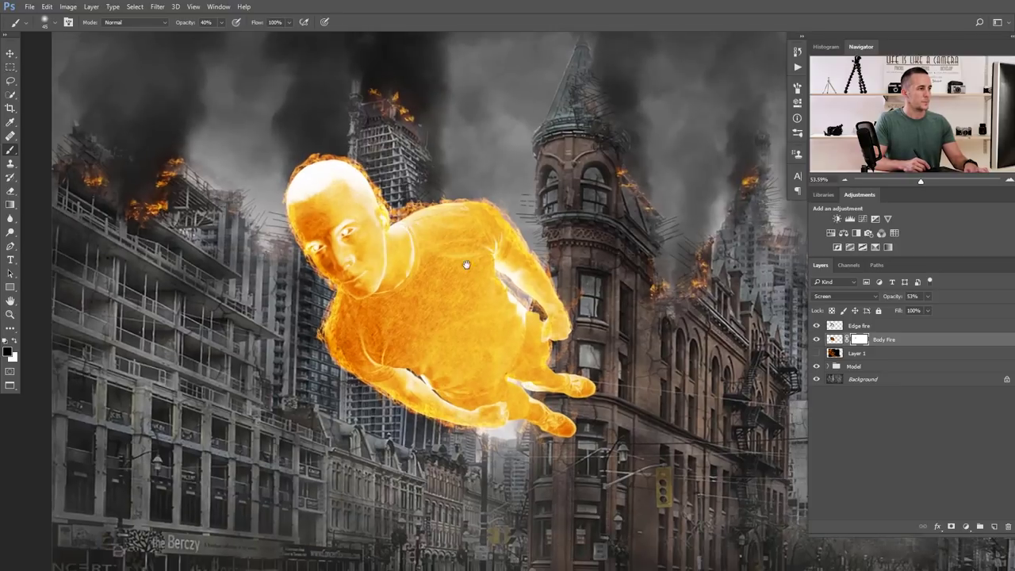
{"action": "scroll", "coordinate": [472, 295], "scroll_direction": "down", "scroll_amount": 2}
{"action": "left_click_drag", "start_coordinate": [454, 295], "coordinate": [446, 283]}
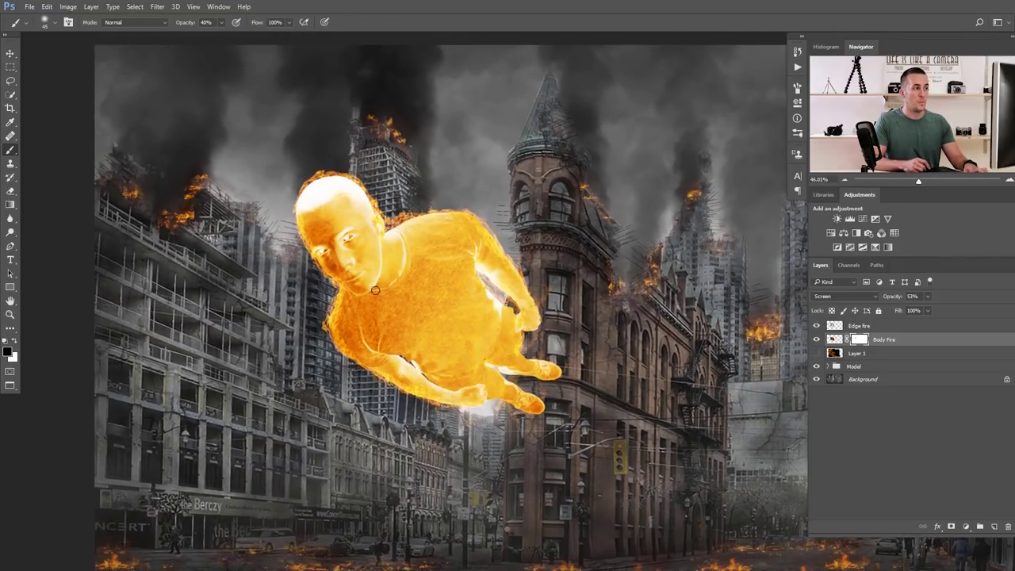
{"action": "scroll", "coordinate": [379, 262], "scroll_direction": "up", "scroll_amount": 3}
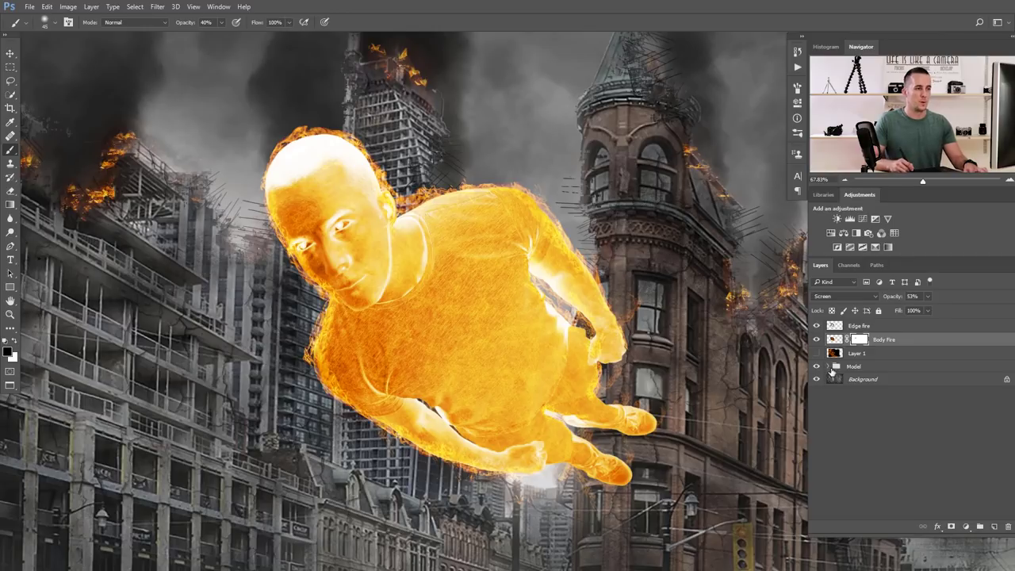
Duplicate the Model layer inside the Model group and clip the copy to the original layer
{"action": "left_click", "coordinate": [831, 372]}
{"action": "left_click", "coordinate": [828, 366]}
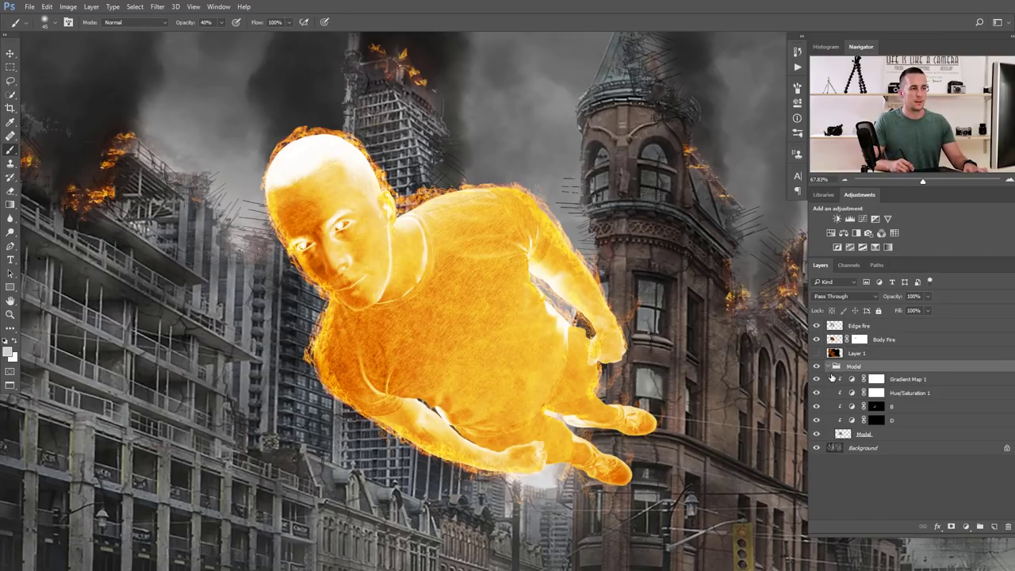
{"action": "left_click", "coordinate": [853, 430]}
{"action": "key", "text": "ctrl+j"}
{"action": "left_click", "coordinate": [853, 441], "text": "alt"}
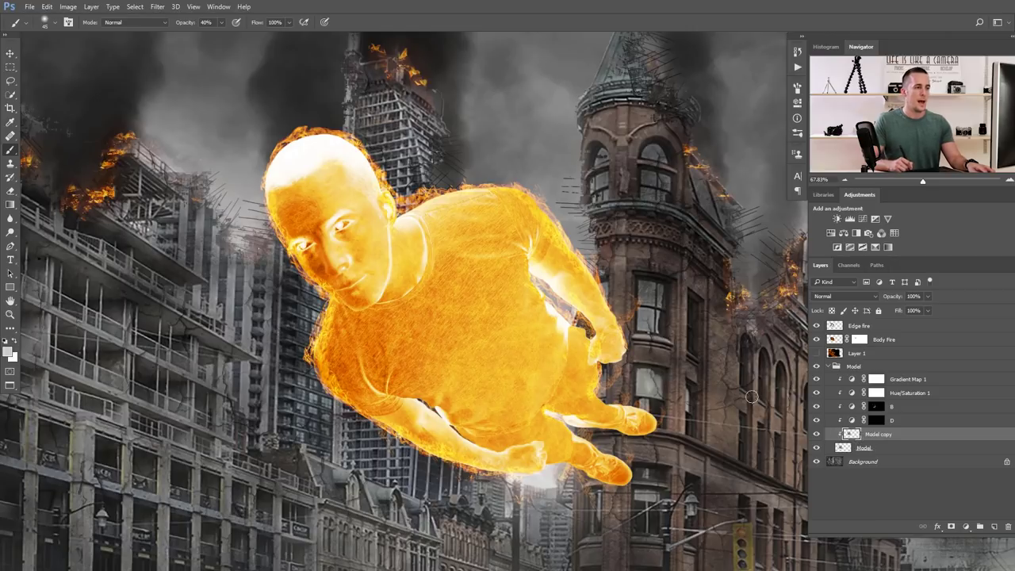
Open the Filter Gallery for the Model copy layer and examine the Spatter preview across the whole figure
{"action": "left_click", "coordinate": [161, 8]}
{"action": "left_click", "coordinate": [199, 49]}
{"action": "left_click_drag", "start_coordinate": [495, 342], "coordinate": [141, 74]}
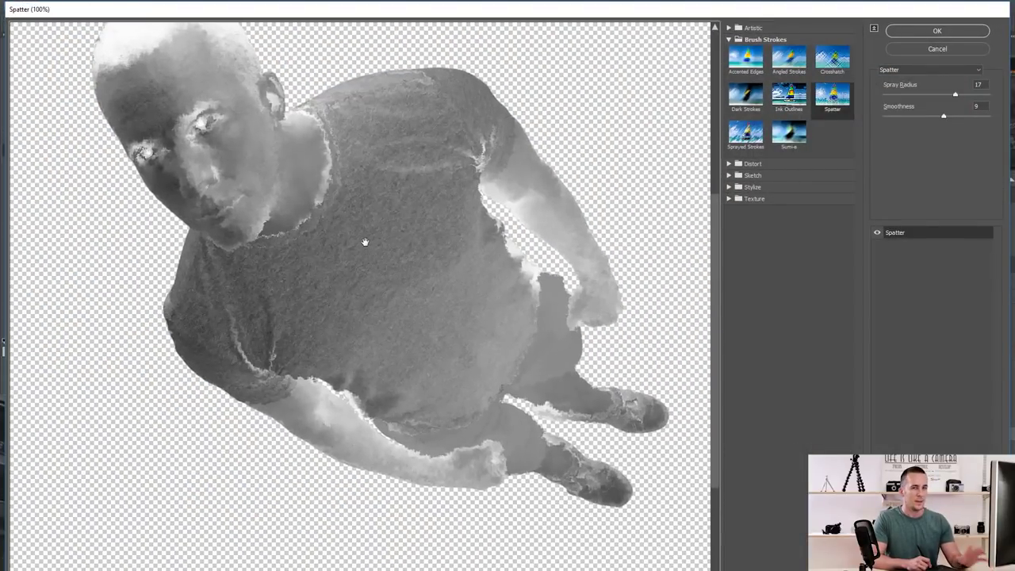
{"action": "mouse_move", "coordinate": [378, 247]}
{"action": "left_mouse_down"}
{"action": "mouse_move", "coordinate": [383, 265]}
{"action": "mouse_move", "coordinate": [384, 255]}
{"action": "left_mouse_up"}
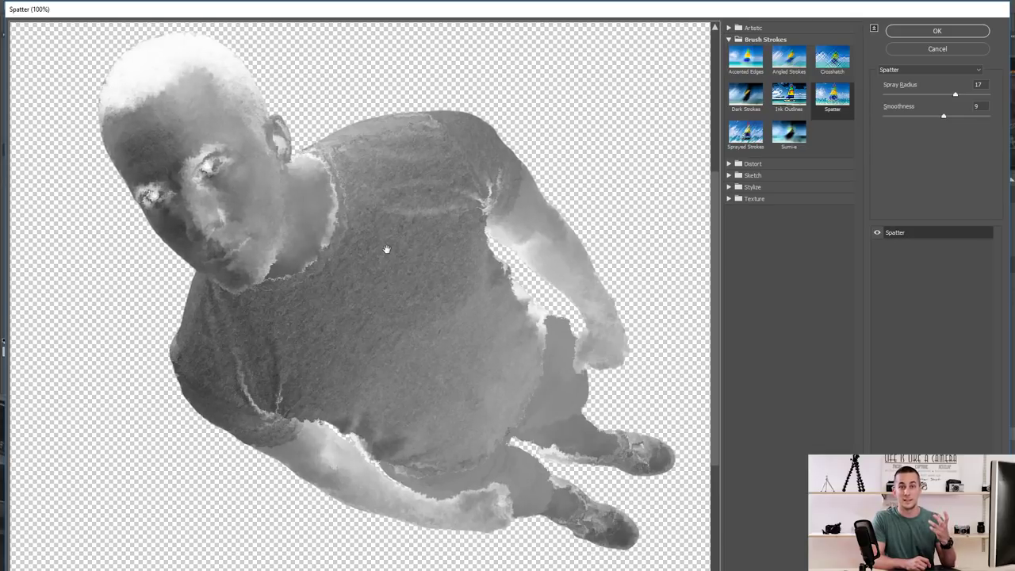
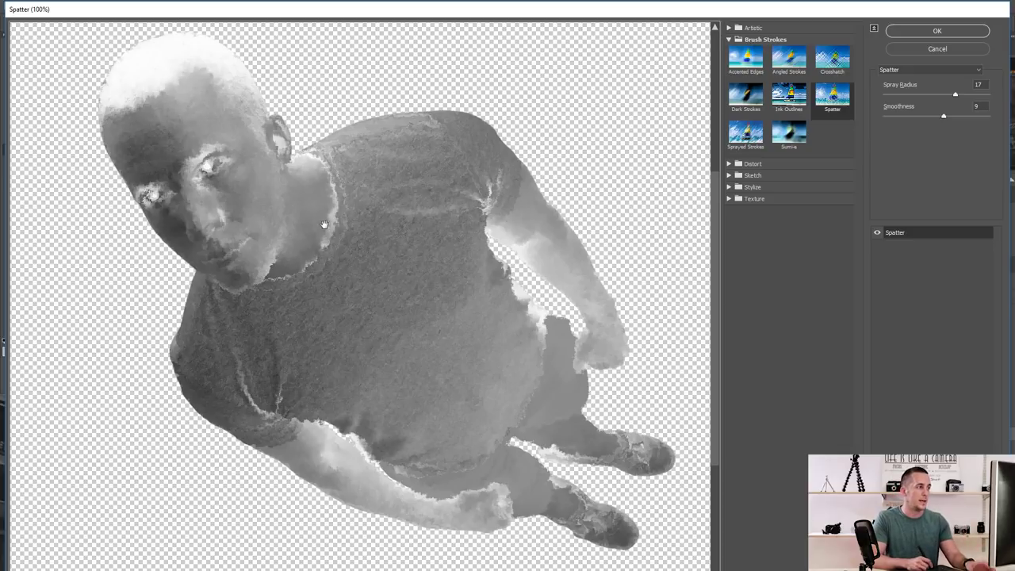
{"action": "mouse_move", "coordinate": [328, 259]}
{"action": "left_mouse_down"}
{"action": "mouse_move", "coordinate": [346, 292]}
{"action": "mouse_move", "coordinate": [341, 252]}
{"action": "left_mouse_up"}
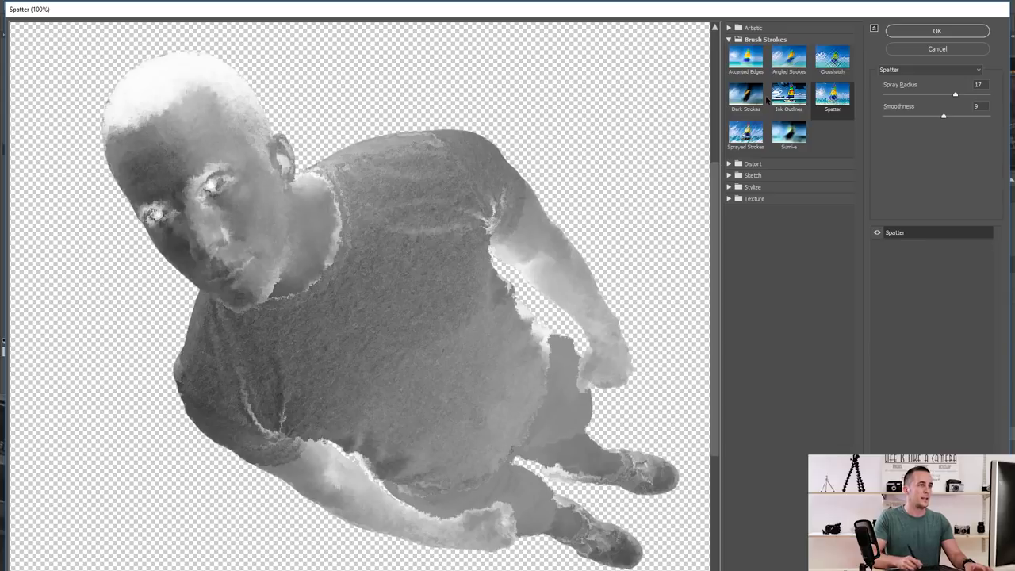
Try the Ocean Ripple distortion on the model with ripple size 8 and ripple magnitude 4
{"action": "left_click", "coordinate": [728, 39]}
{"action": "left_click", "coordinate": [728, 39]}
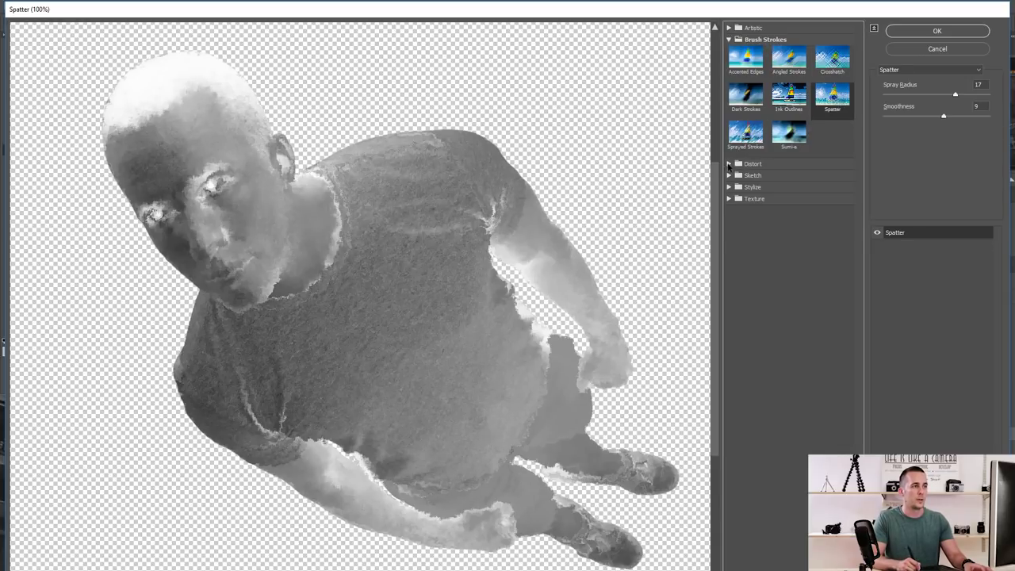
{"action": "left_click", "coordinate": [729, 165]}
{"action": "left_click", "coordinate": [838, 185]}
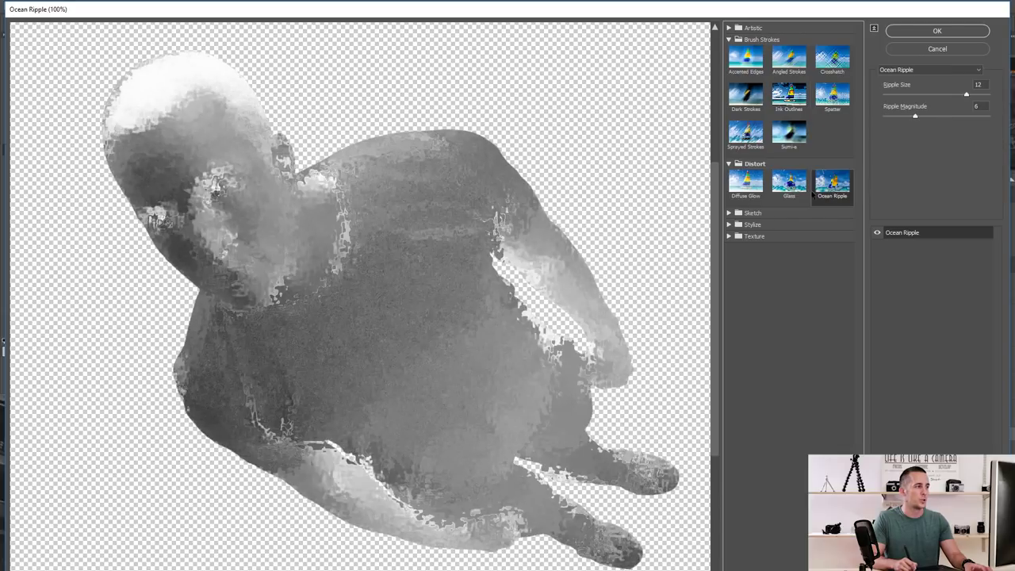
{"action": "left_click", "coordinate": [936, 95]}
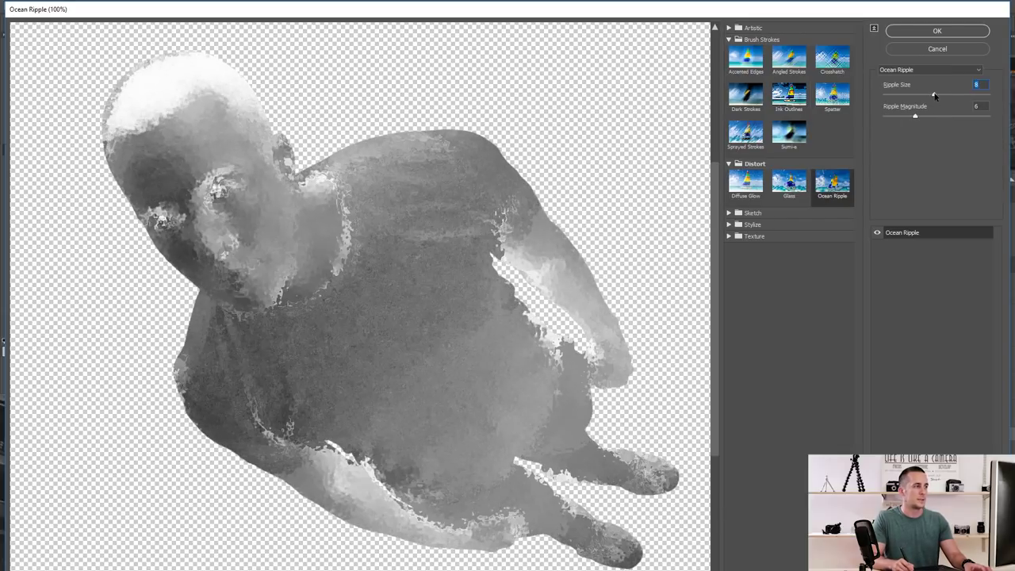
{"action": "left_click", "coordinate": [898, 117]}
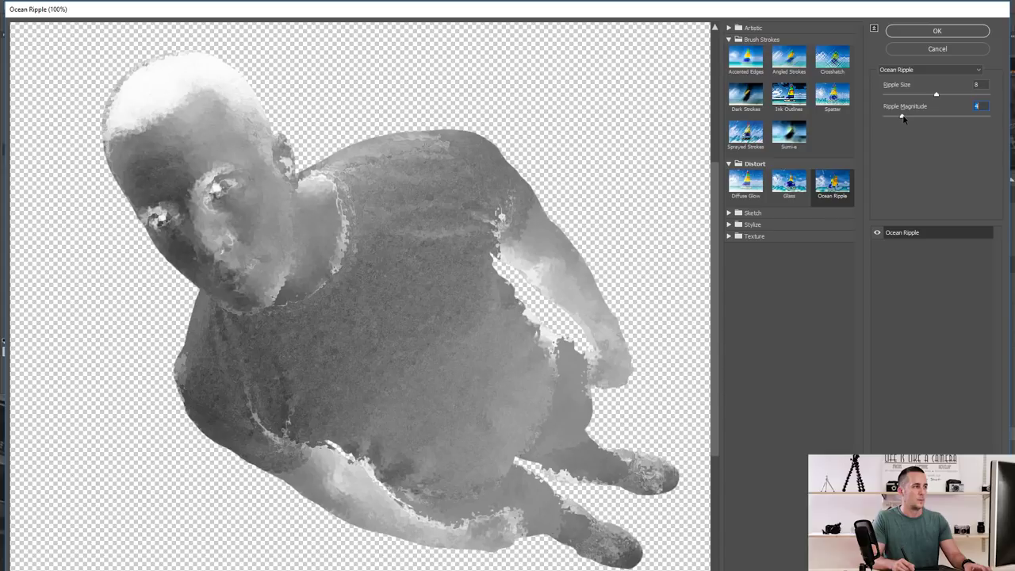
Apply the Spatter filter to the Model copy with spray radius 17 and smoothness 9
{"action": "left_click", "coordinate": [842, 108]}
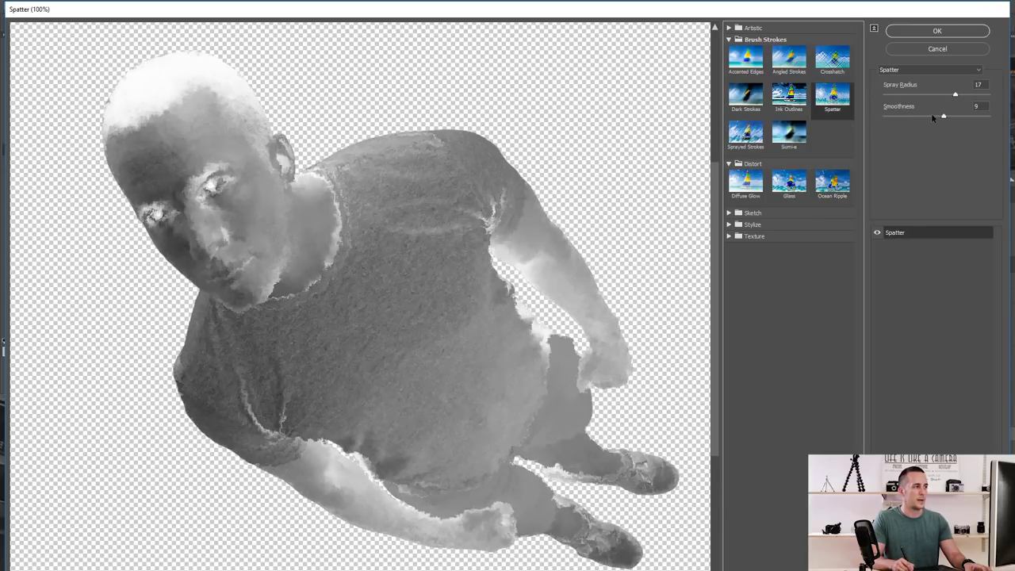
{"action": "left_click", "coordinate": [943, 118]}
{"action": "left_click_drag", "start_coordinate": [940, 117], "coordinate": [936, 119]}
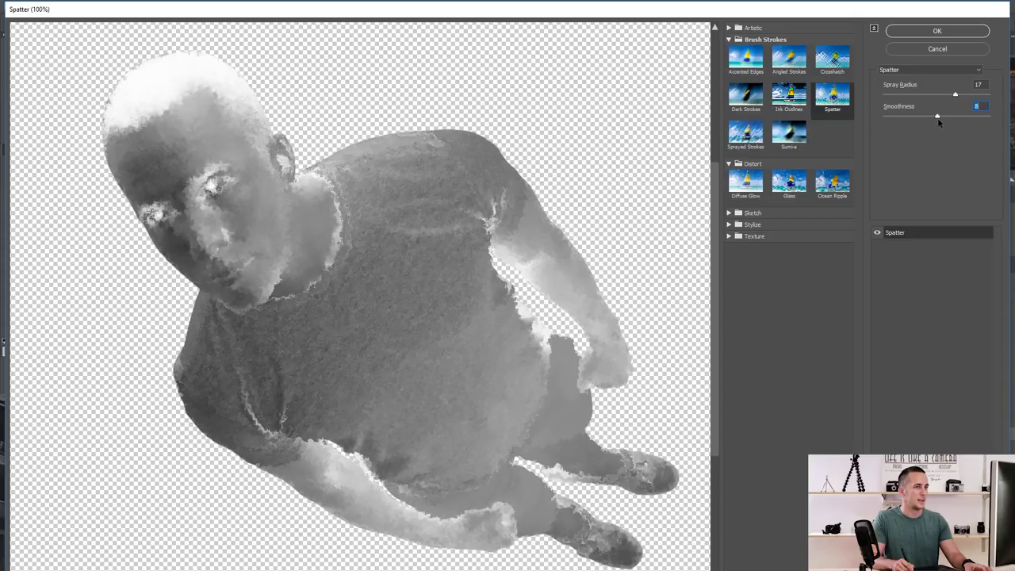
{"action": "left_click_drag", "start_coordinate": [941, 120], "coordinate": [942, 120]}
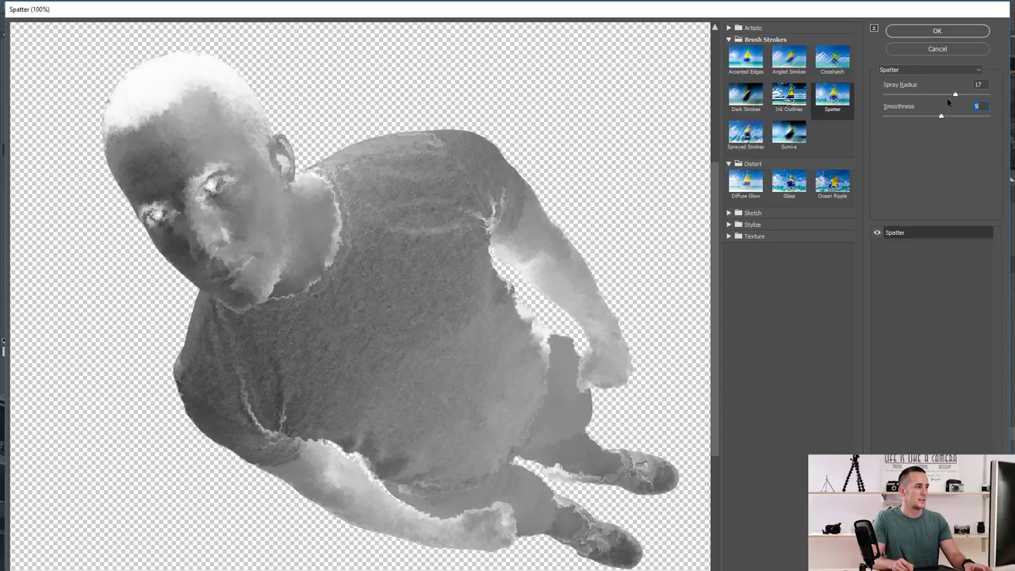
{"action": "left_click", "coordinate": [948, 30]}
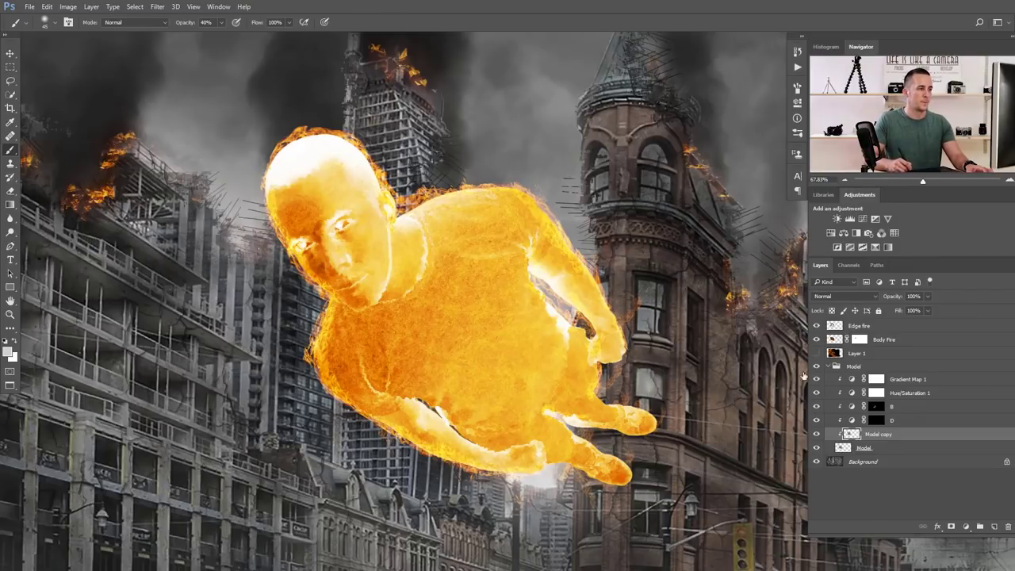
Add a layer mask to Model copy and brush back the original facial detail at 40% brush opacity
{"action": "left_click", "coordinate": [816, 435]}
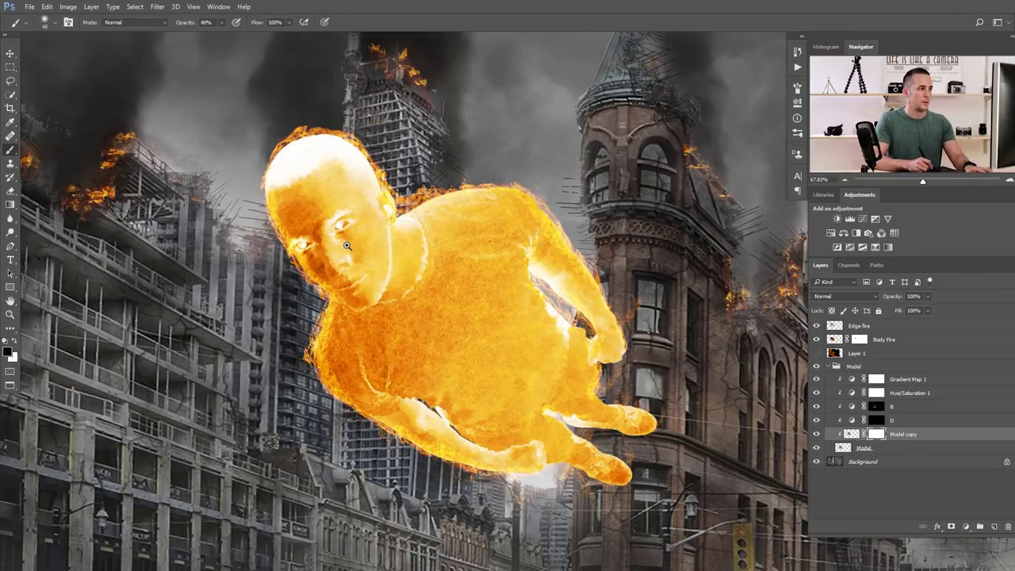
{"action": "left_click_drag", "start_coordinate": [346, 246], "coordinate": [366, 231]}
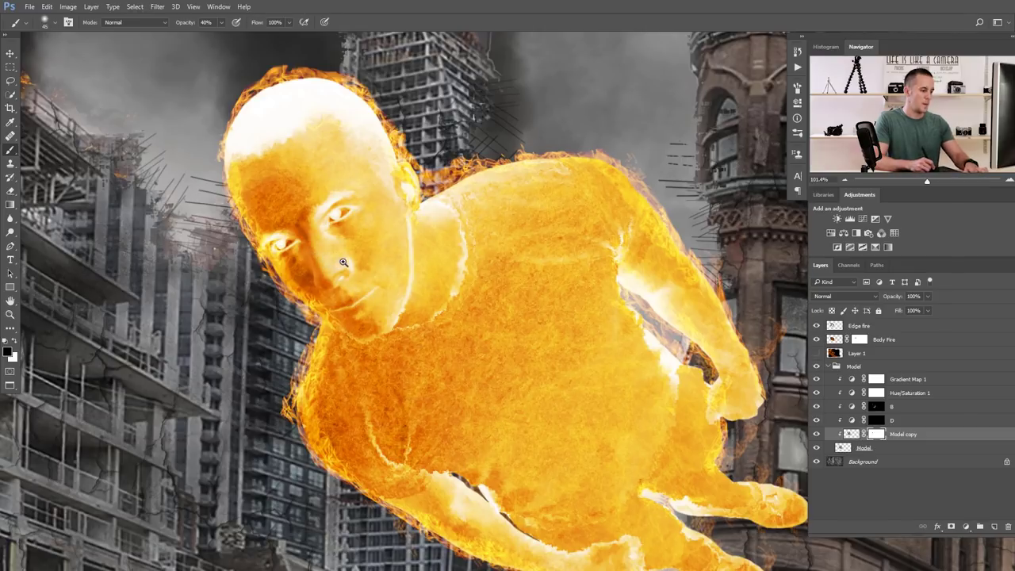
{"action": "left_click_drag", "start_coordinate": [342, 262], "coordinate": [374, 262]}
{"action": "key", "text": "x"}
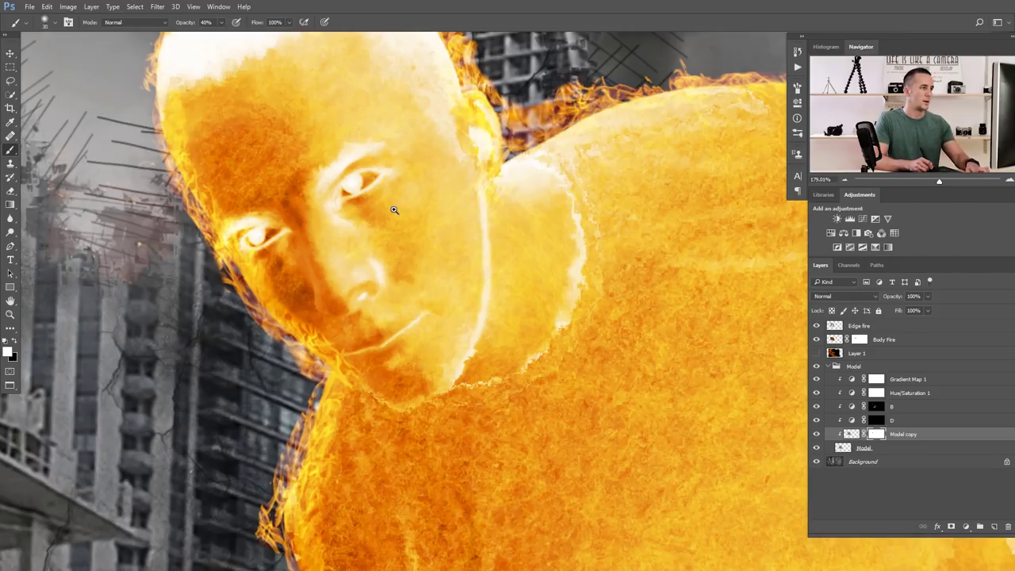
{"action": "left_click_drag", "start_coordinate": [394, 210], "coordinate": [362, 209]}
Lower the Model copy layer's opacity to 82% and the Body Fire layer's opacity to 43%
{"action": "left_click_drag", "start_coordinate": [488, 267], "coordinate": [354, 216]}
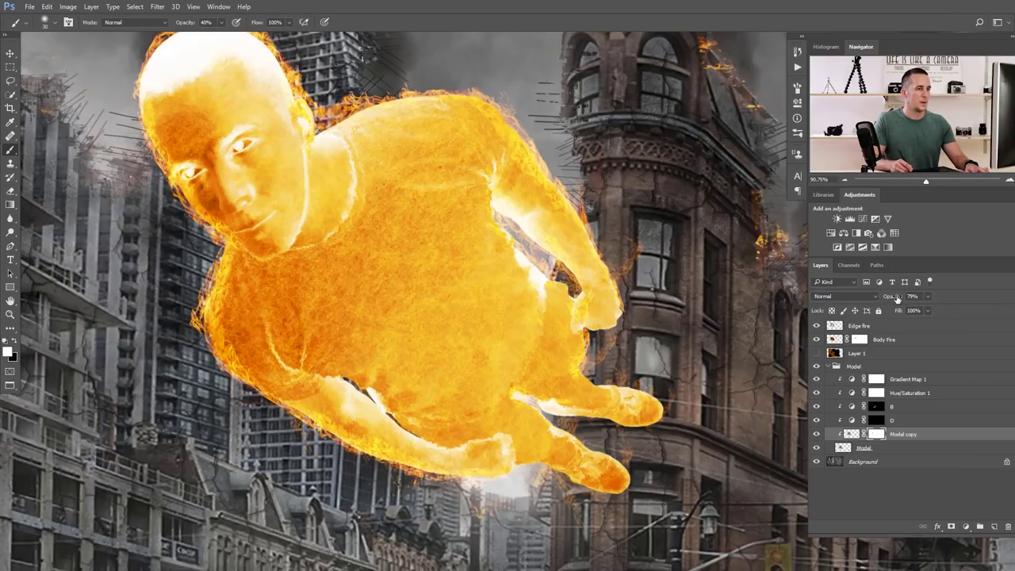
{"action": "scroll", "coordinate": [623, 328], "scroll_direction": "down", "scroll_amount": 2}
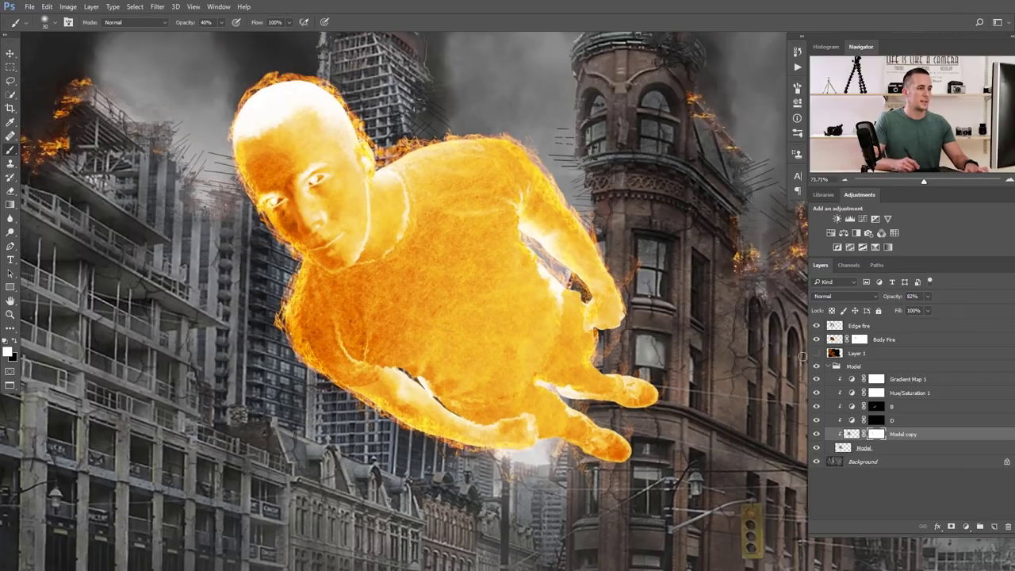
{"action": "left_click", "coordinate": [839, 339]}
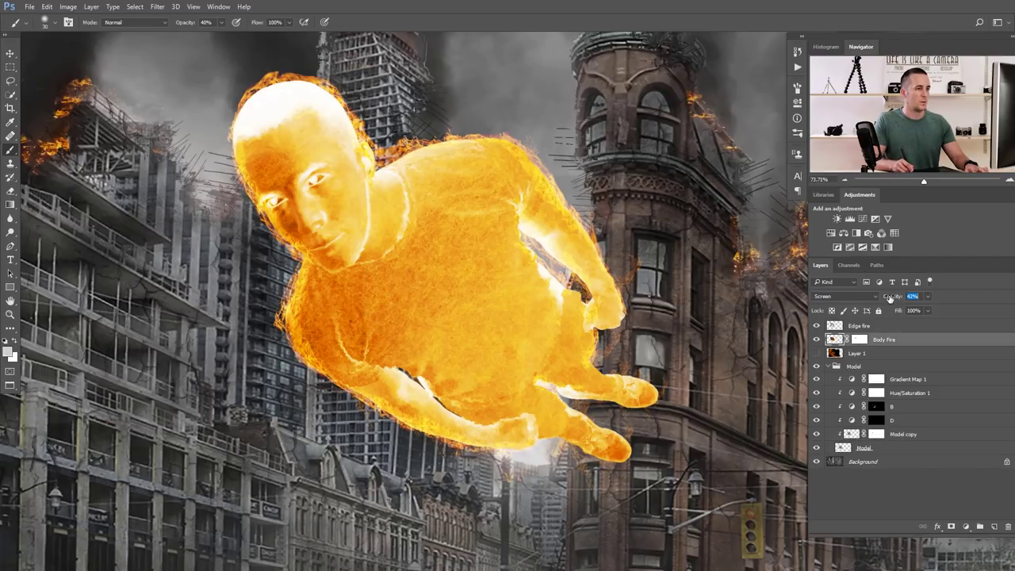
{"action": "left_click_drag", "start_coordinate": [585, 325], "coordinate": [412, 291]}
{"action": "mouse_move", "coordinate": [447, 346]}
{"action": "left_mouse_down"}
{"action": "mouse_move", "coordinate": [516, 346]}
{"action": "mouse_move", "coordinate": [463, 316]}
{"action": "mouse_move", "coordinate": [470, 340]}
{"action": "left_mouse_up"}
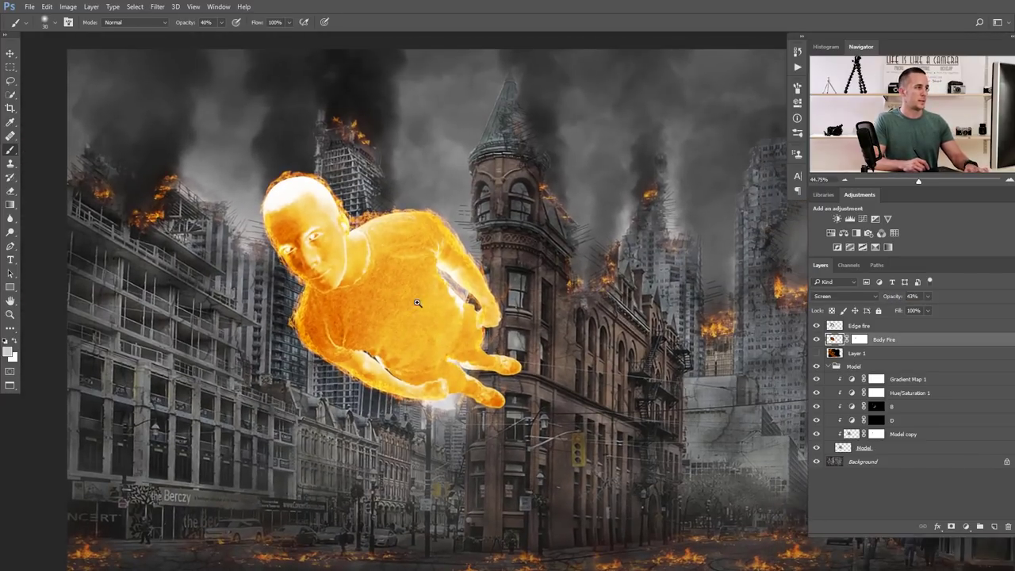
{"action": "scroll", "coordinate": [417, 302], "scroll_direction": "down", "scroll_amount": 1}
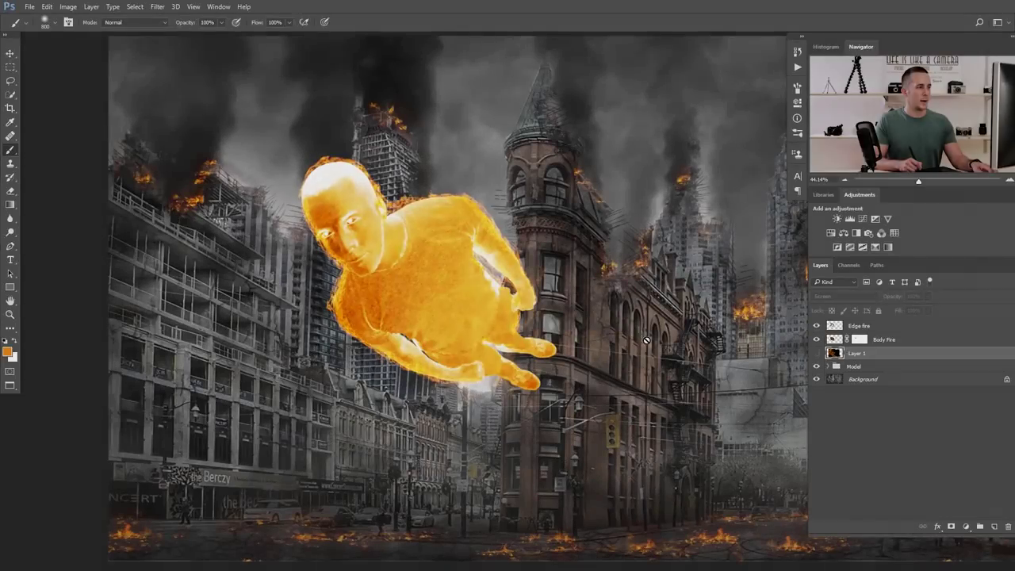
Lasso the large flames in the firefighter photo and paste them into the city composite above Layer 1
{"action": "key", "text": "v"}
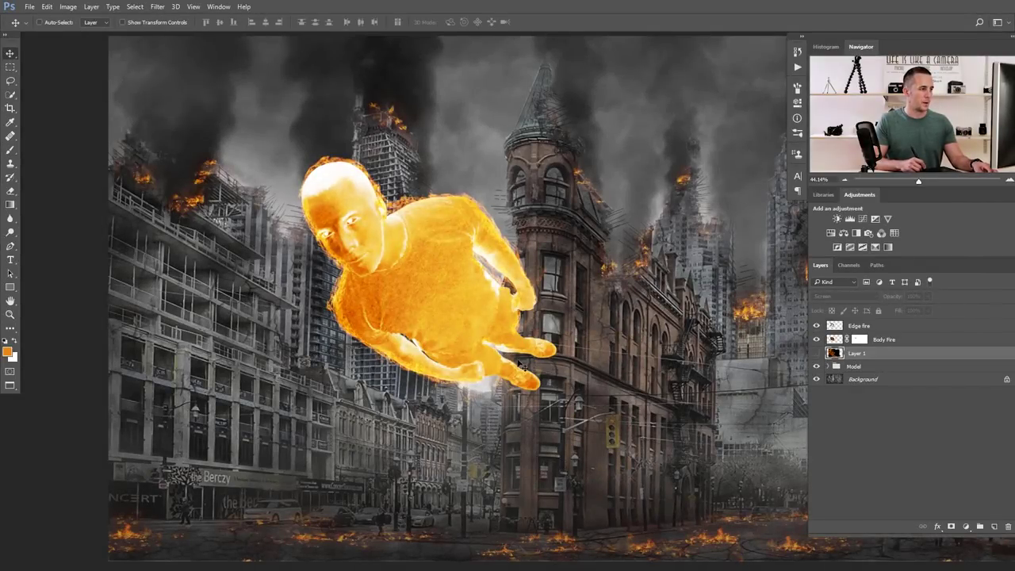
{"action": "key", "text": "ctrl+Tab"}
{"action": "key", "text": "ctrl+Tab"}
{"action": "key", "text": "ctrl+Tab"}
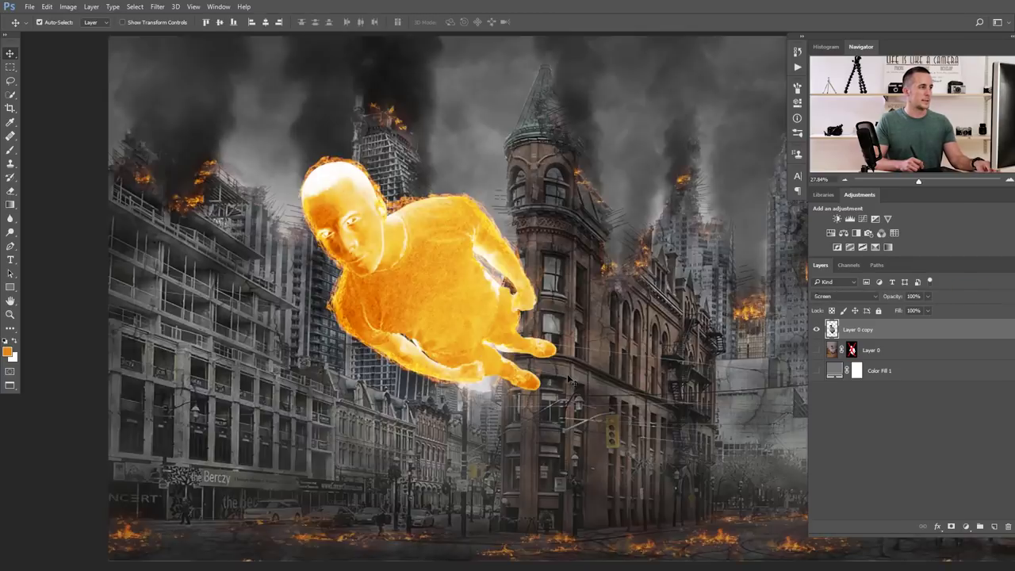
{"action": "key", "text": "l"}
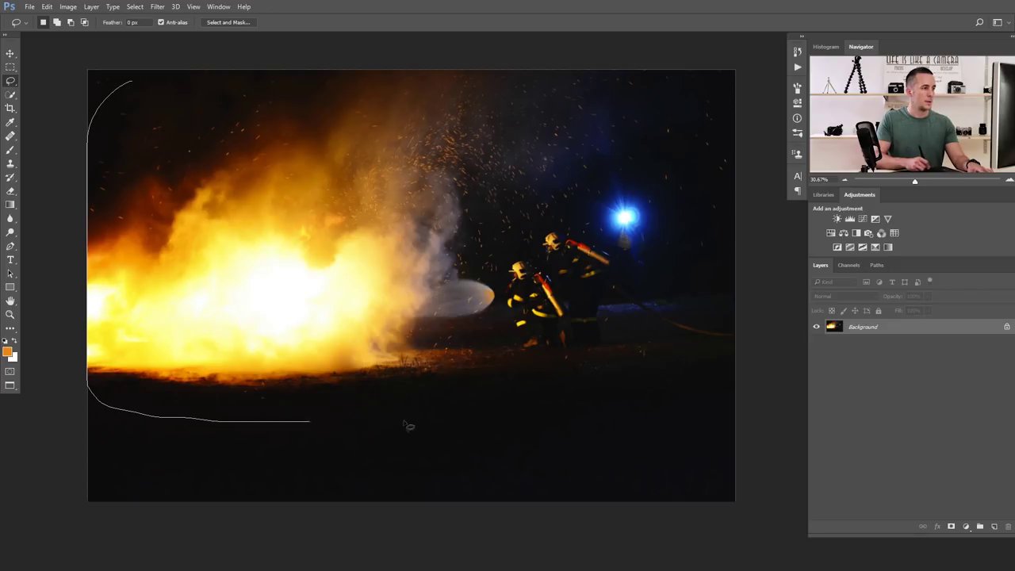
{"action": "left_click_drag", "start_coordinate": [438, 85], "coordinate": [190, 73]}
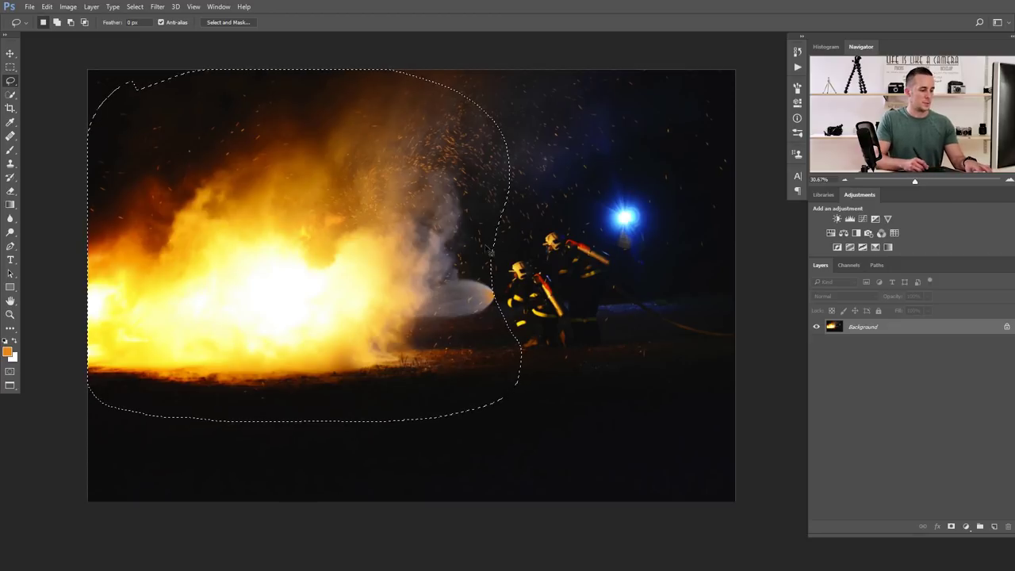
{"action": "key", "text": "ctrl+c"}
{"action": "key", "text": "ctrl+Tab"}
{"action": "key", "text": "ctrl+v"}
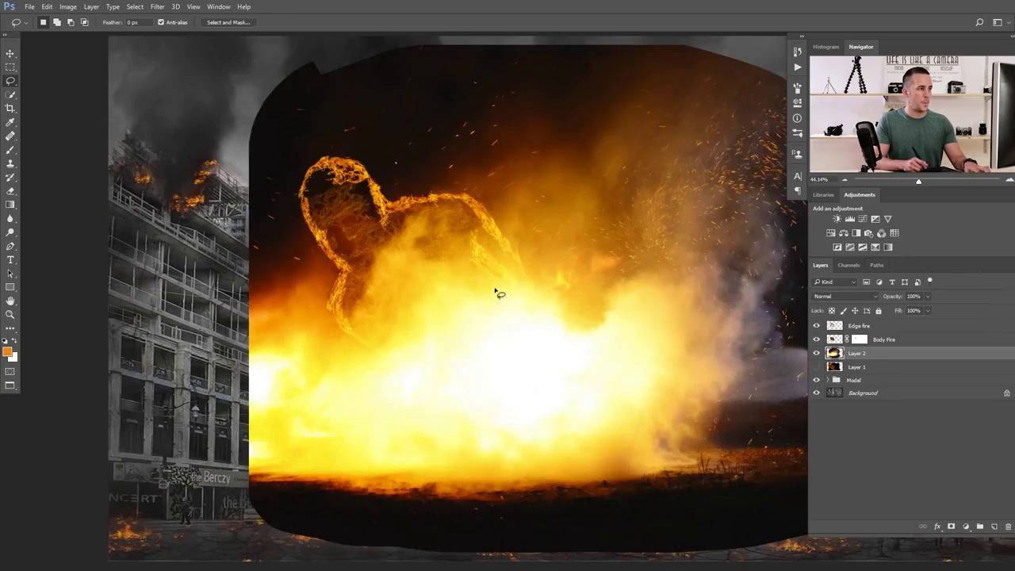
Scale the pasted flames to about 58%, rotate them about 26°, and place them over the man's legs
{"action": "left_click_drag", "start_coordinate": [543, 283], "coordinate": [513, 285]}
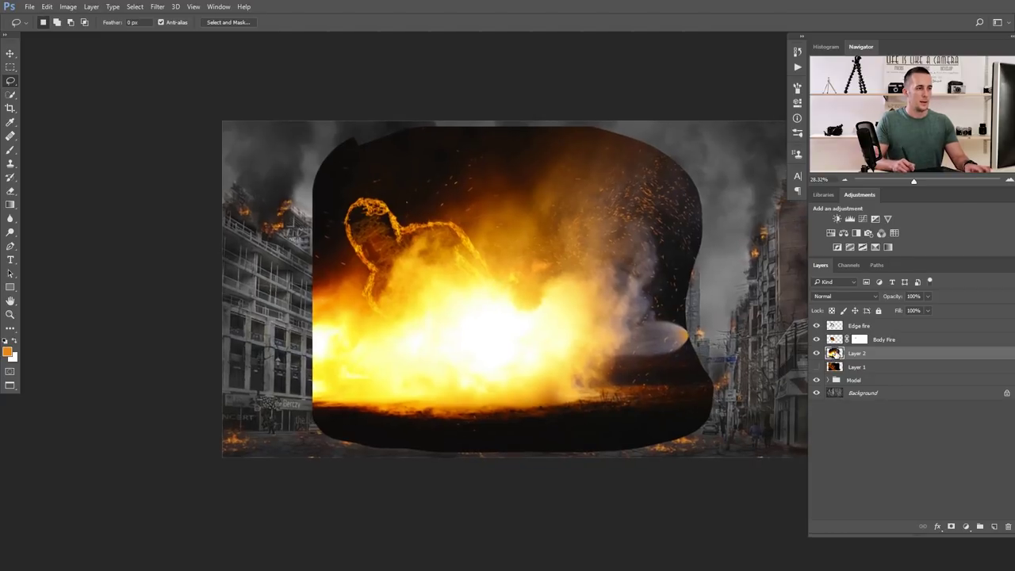
{"action": "key", "text": "ctrl+t"}
{"action": "left_click_drag", "start_coordinate": [713, 125], "coordinate": [651, 258]}
{"action": "left_click_drag", "start_coordinate": [523, 297], "coordinate": [567, 337]}
{"action": "left_click_drag", "start_coordinate": [503, 212], "coordinate": [492, 193]}
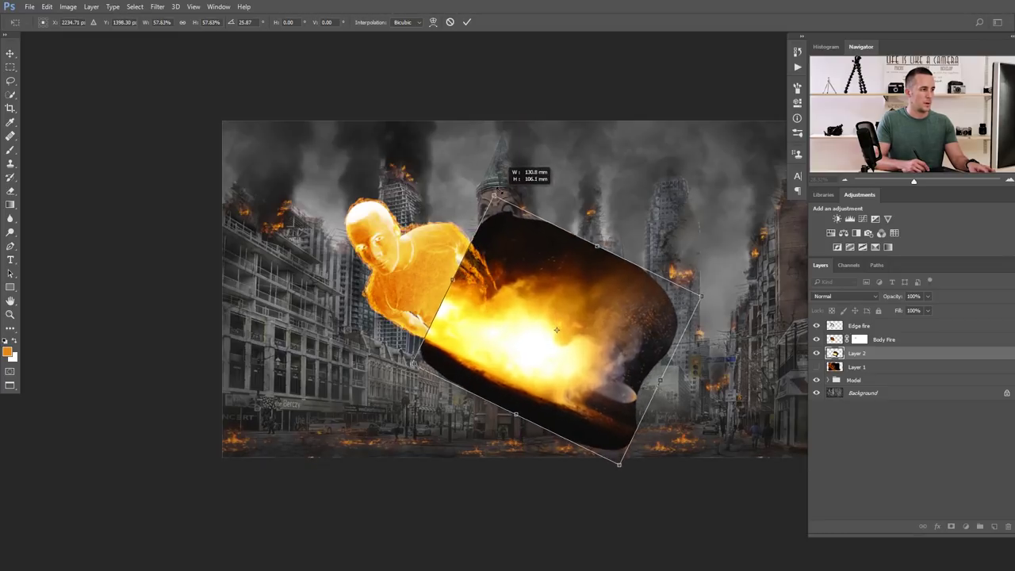
{"action": "key", "text": "Return"}
{"action": "key", "text": "l"}
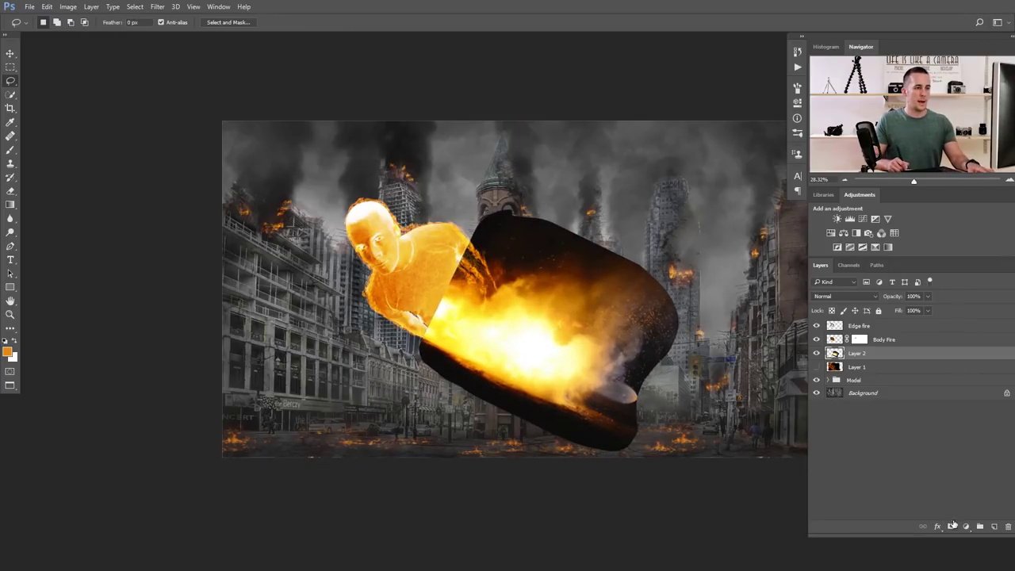
Add a layer mask to Layer 2 and paint away the dark surroundings of the pasted flames with a soft black brush
{"action": "scroll", "coordinate": [524, 327], "scroll_direction": "up", "scroll_amount": 2}
{"action": "key", "text": "b"}
{"action": "mouse_move", "coordinate": [487, 198]}
{"action": "left_mouse_down"}
{"action": "mouse_move", "coordinate": [520, 183]}
{"action": "mouse_move", "coordinate": [476, 180]}
{"action": "mouse_move", "coordinate": [458, 228]}
{"action": "left_mouse_up"}
{"action": "key", "text": "bracketleft"}
{"action": "key", "text": "bracketleft"}
{"action": "key", "text": "bracketleft"}
{"action": "key", "text": "bracketleft"}
{"action": "mouse_move", "coordinate": [587, 213]}
{"action": "left_mouse_down"}
{"action": "mouse_move", "coordinate": [724, 302]}
{"action": "mouse_move", "coordinate": [710, 388]}
{"action": "mouse_move", "coordinate": [646, 484]}
{"action": "mouse_move", "coordinate": [503, 453]}
{"action": "mouse_move", "coordinate": [428, 396]}
{"action": "mouse_move", "coordinate": [369, 381]}
{"action": "mouse_move", "coordinate": [362, 294]}
{"action": "mouse_move", "coordinate": [419, 226]}
{"action": "mouse_move", "coordinate": [404, 249]}
{"action": "mouse_move", "coordinate": [434, 223]}
{"action": "mouse_move", "coordinate": [475, 248]}
{"action": "left_mouse_up"}
{"action": "scroll", "coordinate": [475, 272], "scroll_direction": "up", "scroll_amount": 2}
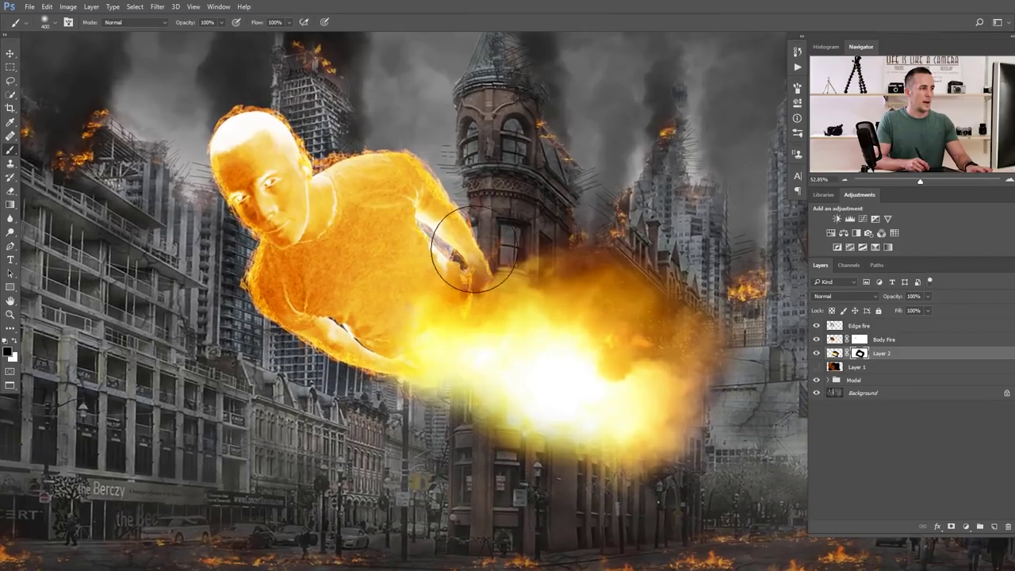
Mask the flames with smaller soft brushes into a narrow trail tapering away behind the man's legs
{"action": "mouse_move", "coordinate": [521, 277]}
{"action": "left_mouse_down"}
{"action": "mouse_move", "coordinate": [660, 360]}
{"action": "mouse_move", "coordinate": [682, 306]}
{"action": "mouse_move", "coordinate": [615, 214]}
{"action": "left_mouse_up"}
{"action": "key", "text": "bracketleft"}
{"action": "key", "text": "bracketleft"}
{"action": "key", "text": "bracketleft"}
{"action": "key", "text": "bracketleft"}
{"action": "mouse_move", "coordinate": [420, 401]}
{"action": "left_mouse_down"}
{"action": "mouse_move", "coordinate": [735, 486]}
{"action": "mouse_move", "coordinate": [566, 450]}
{"action": "mouse_move", "coordinate": [758, 488]}
{"action": "left_mouse_up"}
{"action": "mouse_move", "coordinate": [522, 394]}
{"action": "left_mouse_down"}
{"action": "mouse_move", "coordinate": [445, 318]}
{"action": "mouse_move", "coordinate": [413, 314]}
{"action": "mouse_move", "coordinate": [572, 369]}
{"action": "mouse_move", "coordinate": [361, 257]}
{"action": "mouse_move", "coordinate": [387, 278]}
{"action": "left_mouse_up"}
{"action": "left_click_drag", "start_coordinate": [462, 266], "coordinate": [624, 381]}
{"action": "mouse_move", "coordinate": [348, 366]}
{"action": "left_mouse_down"}
{"action": "mouse_move", "coordinate": [538, 416]}
{"action": "mouse_move", "coordinate": [631, 428]}
{"action": "left_mouse_up"}
{"action": "mouse_move", "coordinate": [599, 369]}
{"action": "left_mouse_down"}
{"action": "mouse_move", "coordinate": [525, 325]}
{"action": "mouse_move", "coordinate": [455, 307]}
{"action": "left_mouse_up"}
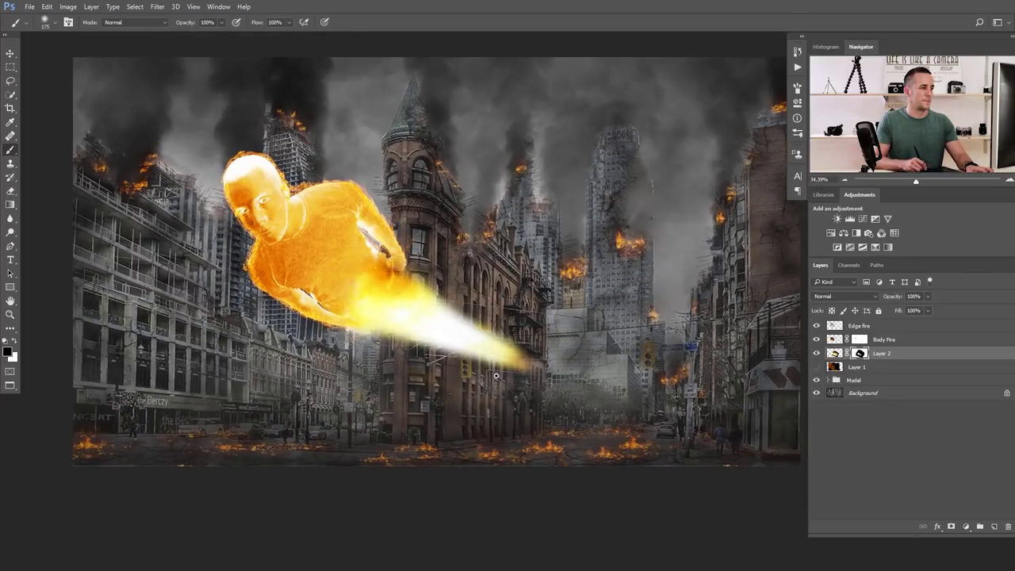
Softly fade the flames overlapping the man's torso on the Layer 2 mask with a size 250 brush at 20% opacity
{"action": "scroll", "coordinate": [496, 375], "scroll_direction": "up", "scroll_amount": 1}
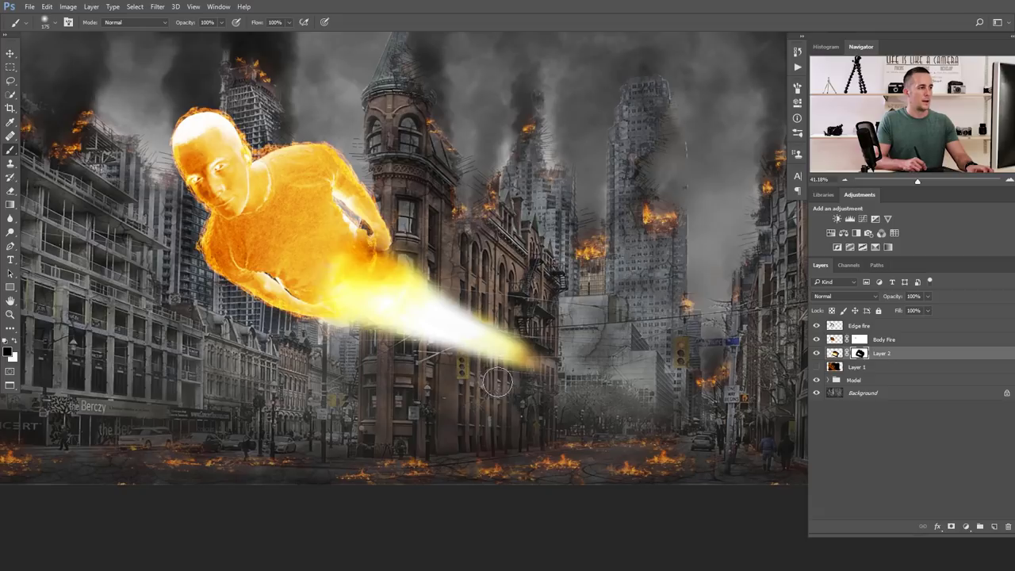
{"action": "scroll", "coordinate": [328, 289], "scroll_direction": "up", "scroll_amount": 1}
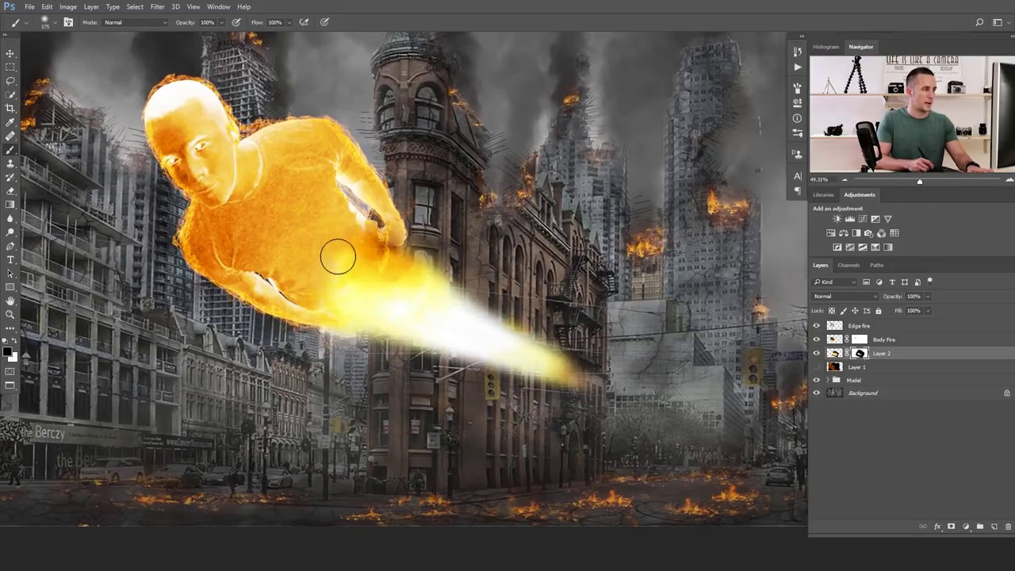
{"action": "key", "text": "bracketright"}
{"action": "key", "text": "bracketright"}
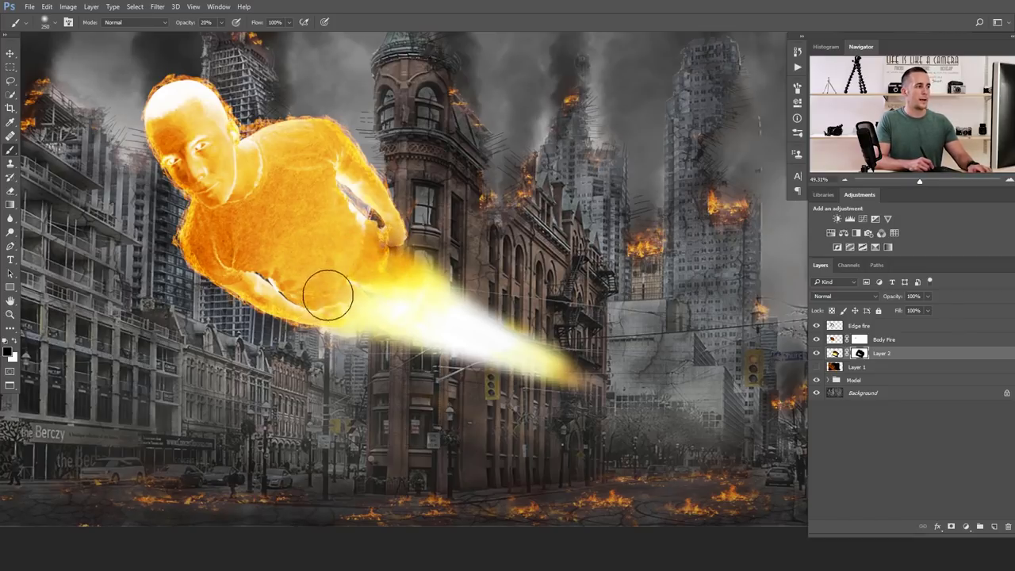
Add a Hue/Saturation adjustment clipped to Layer 2 with Hue -14 and Saturation -16
{"action": "scroll", "coordinate": [397, 301], "scroll_direction": "down", "scroll_amount": 2}
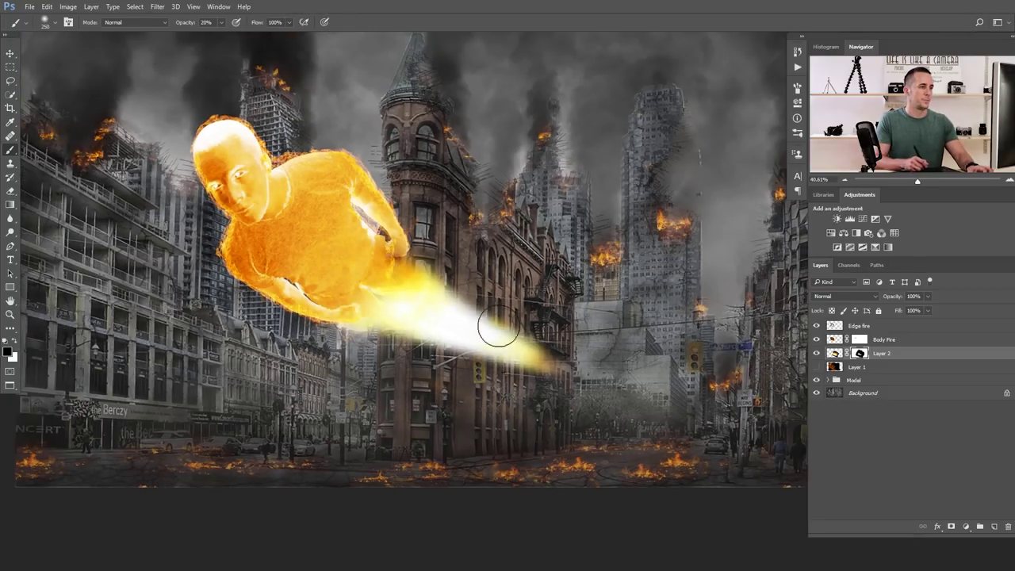
{"action": "left_click", "coordinate": [966, 527]}
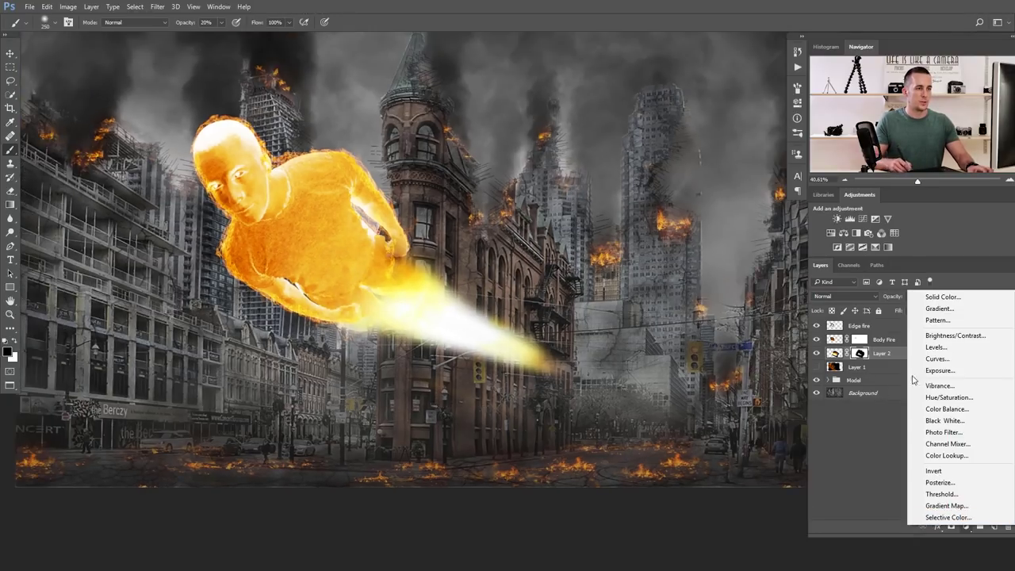
{"action": "left_click", "coordinate": [947, 394]}
{"action": "left_click", "coordinate": [704, 361]}
{"action": "left_click_drag", "start_coordinate": [679, 155], "coordinate": [667, 155]}
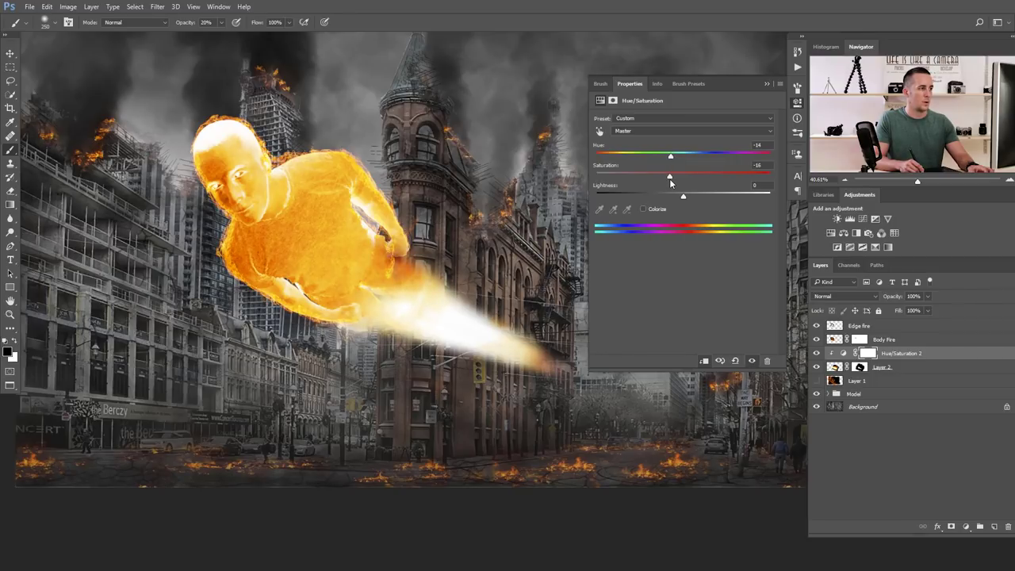
{"action": "left_click", "coordinate": [766, 84]}
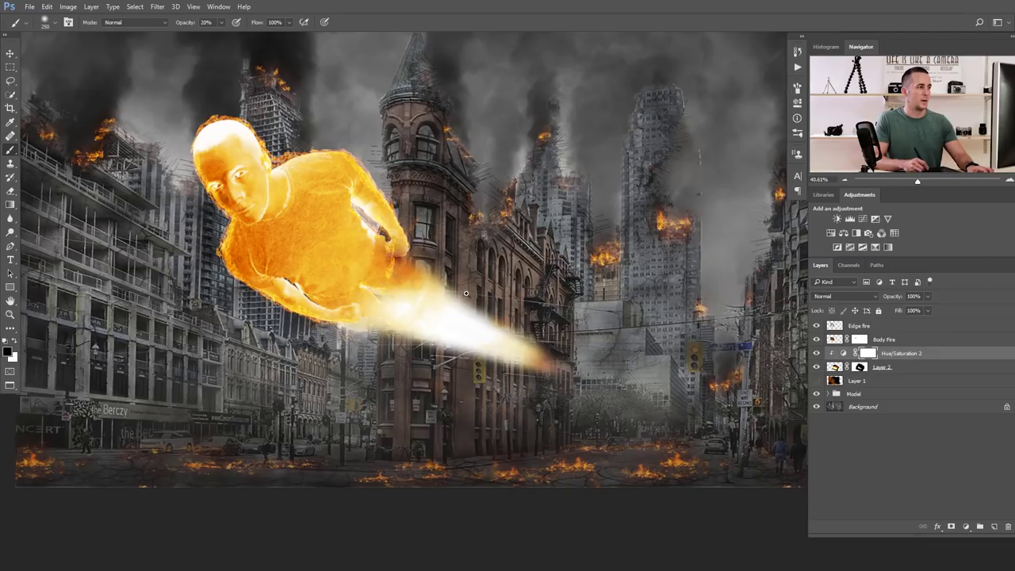
Duplicate Layer 1, show the copy, shrink it over the flame trail, and move it above the Hue/Saturation 2 layer
{"action": "left_click_drag", "start_coordinate": [466, 294], "coordinate": [507, 296]}
{"action": "scroll", "coordinate": [483, 317], "scroll_direction": "down", "scroll_amount": 4}
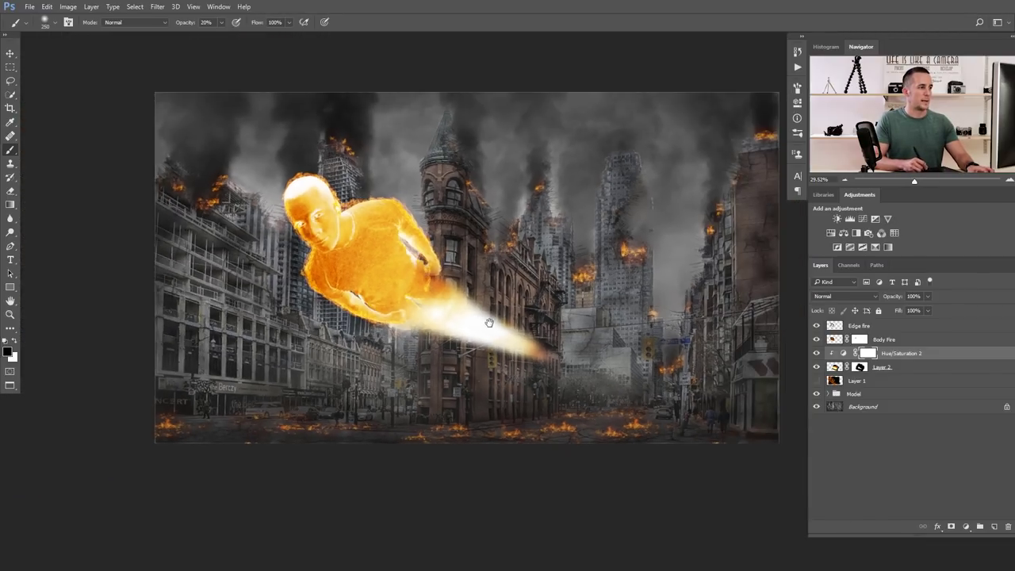
{"action": "scroll", "coordinate": [589, 350], "scroll_direction": "up", "scroll_amount": 4}
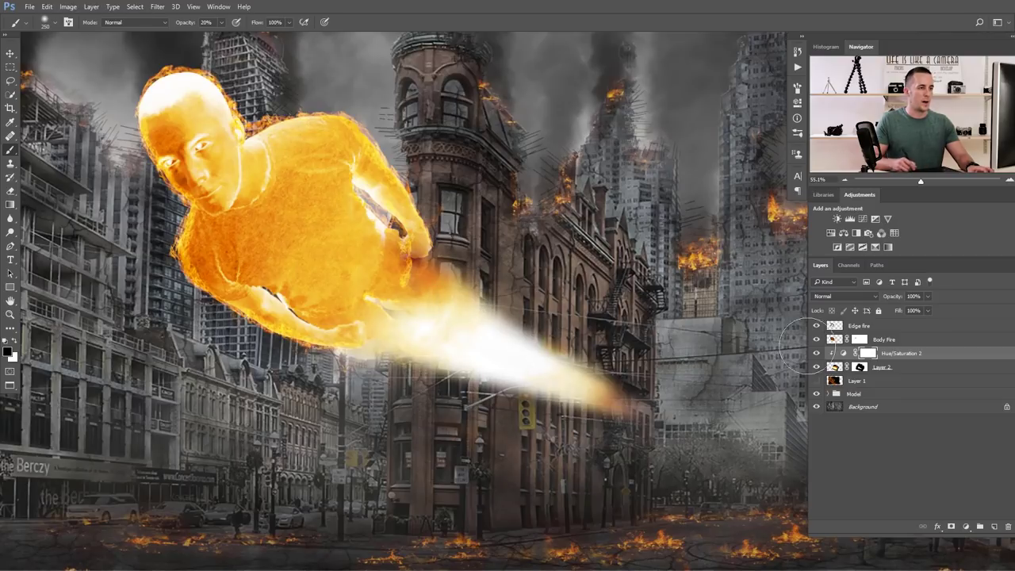
{"action": "left_click", "coordinate": [836, 383]}
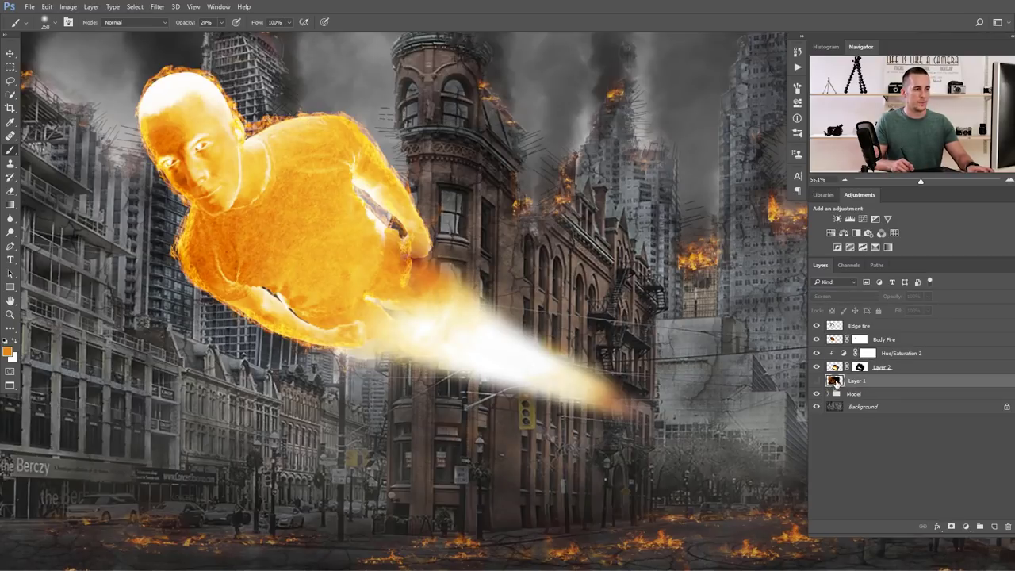
{"action": "key", "text": "ctrl+j"}
{"action": "left_click", "coordinate": [816, 381]}
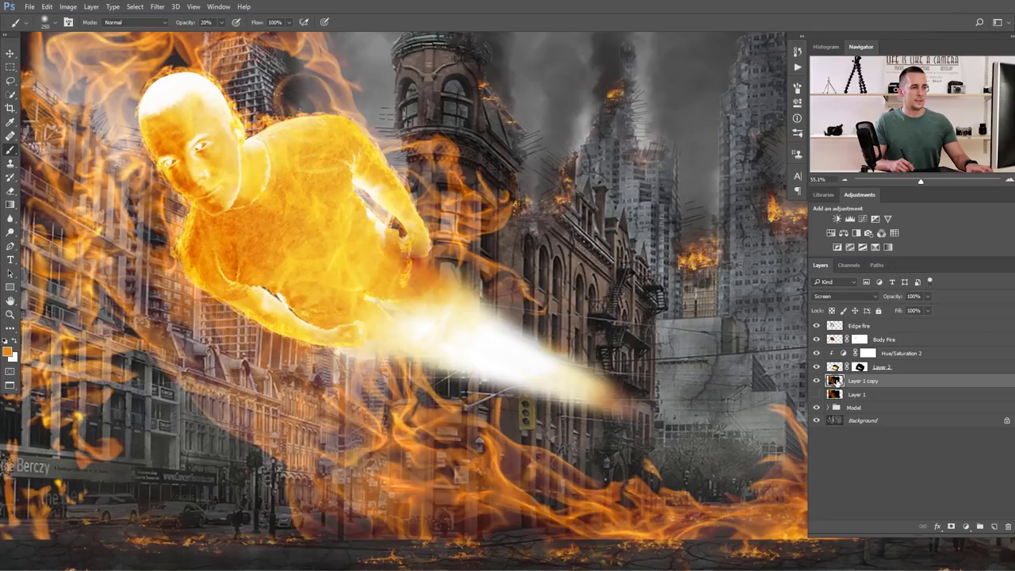
{"action": "key", "text": "ctrl+minus"}
{"action": "key", "text": "ctrl+t"}
{"action": "left_click_drag", "start_coordinate": [338, 154], "coordinate": [517, 294]}
{"action": "left_click_drag", "start_coordinate": [557, 314], "coordinate": [505, 400]}
{"action": "key", "text": "Return"}
{"action": "key", "text": "b"}
{"action": "left_click_drag", "start_coordinate": [840, 380], "coordinate": [811, 348]}
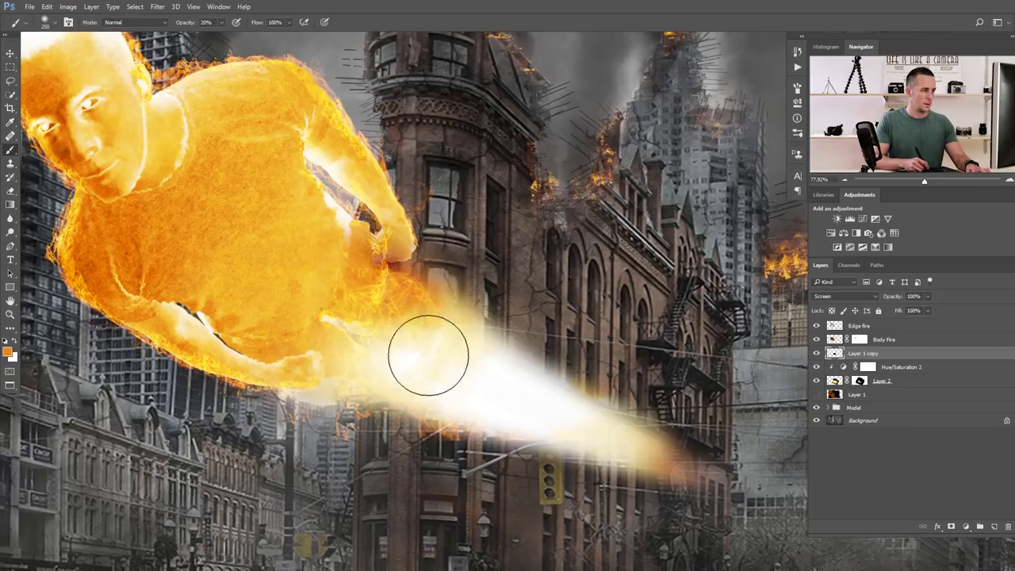
Reposition the small flame copy over the start of the trail behind the legs and scale it down slightly
{"action": "key", "text": "v"}
{"action": "mouse_move", "coordinate": [441, 402]}
{"action": "left_mouse_down"}
{"action": "mouse_move", "coordinate": [403, 386]}
{"action": "mouse_move", "coordinate": [412, 386]}
{"action": "left_mouse_up"}
{"action": "key", "text": "ctrl+t"}
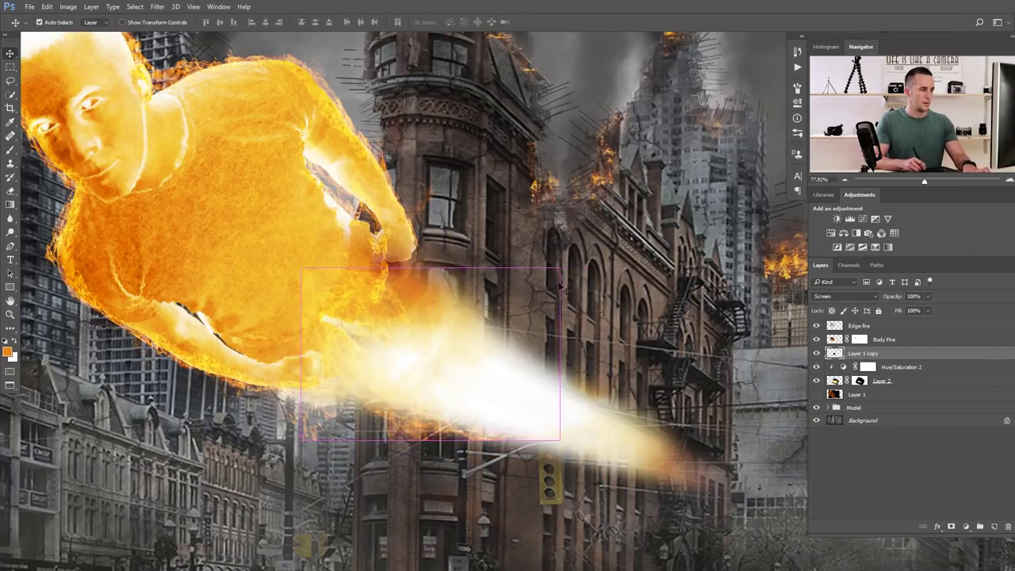
{"action": "left_click_drag", "start_coordinate": [558, 268], "coordinate": [541, 281]}
Duplicate the small flames farther down the trail and warp the copy along its lower edge toward the tip
{"action": "mouse_move", "coordinate": [480, 366]}
{"action": "left_mouse_down"}
{"action": "mouse_move", "coordinate": [464, 380]}
{"action": "mouse_move", "coordinate": [526, 438]}
{"action": "mouse_move", "coordinate": [553, 441]}
{"action": "mouse_move", "coordinate": [551, 406]}
{"action": "mouse_move", "coordinate": [550, 424]}
{"action": "mouse_move", "coordinate": [584, 424]}
{"action": "mouse_move", "coordinate": [564, 427]}
{"action": "left_mouse_up"}
{"action": "key", "text": "Return"}
{"action": "key", "text": "ctrl+t"}
{"action": "right_click", "coordinate": [579, 422]}
{"action": "left_click", "coordinate": [606, 498]}
{"action": "key", "text": "Return"}
{"action": "key", "text": "ctrl+t"}
{"action": "left_click_drag", "start_coordinate": [674, 494], "coordinate": [695, 484]}
{"action": "key", "text": "Return"}
Duplicate the warped flames, flip the copy horizontally, and rotate it to follow the upper edge of the trail
{"action": "key", "text": "ctrl+j"}
{"action": "right_click", "coordinate": [563, 413]}
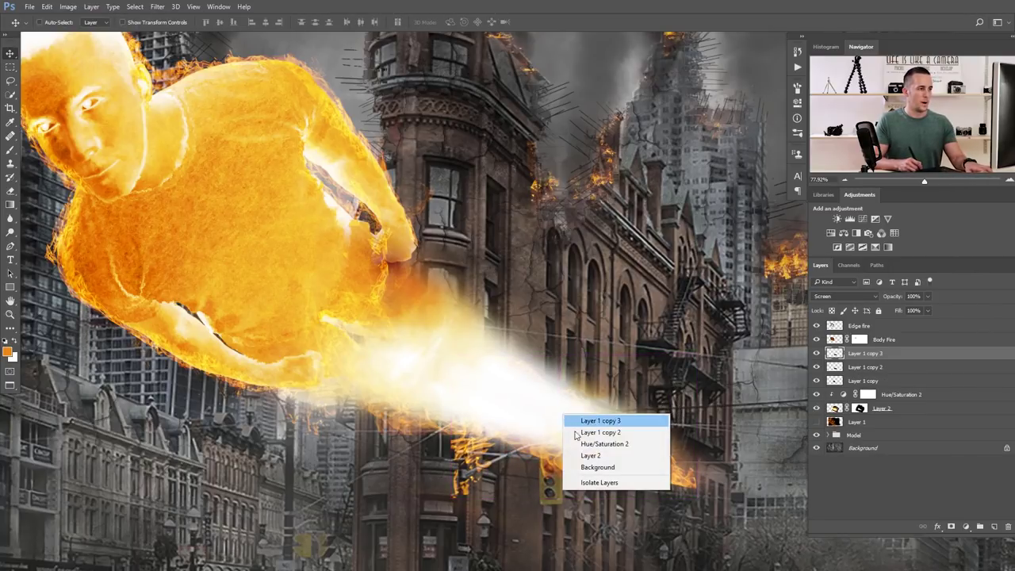
{"action": "key", "text": "Escape"}
{"action": "key", "text": "ctrl+t"}
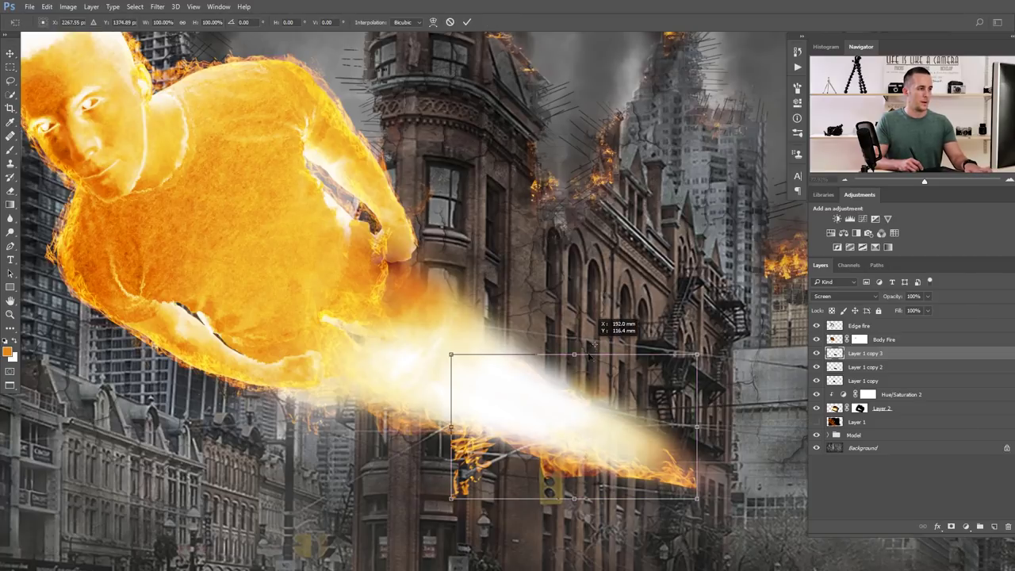
{"action": "left_click_drag", "start_coordinate": [600, 419], "coordinate": [632, 314]}
{"action": "right_click", "coordinate": [632, 315]}
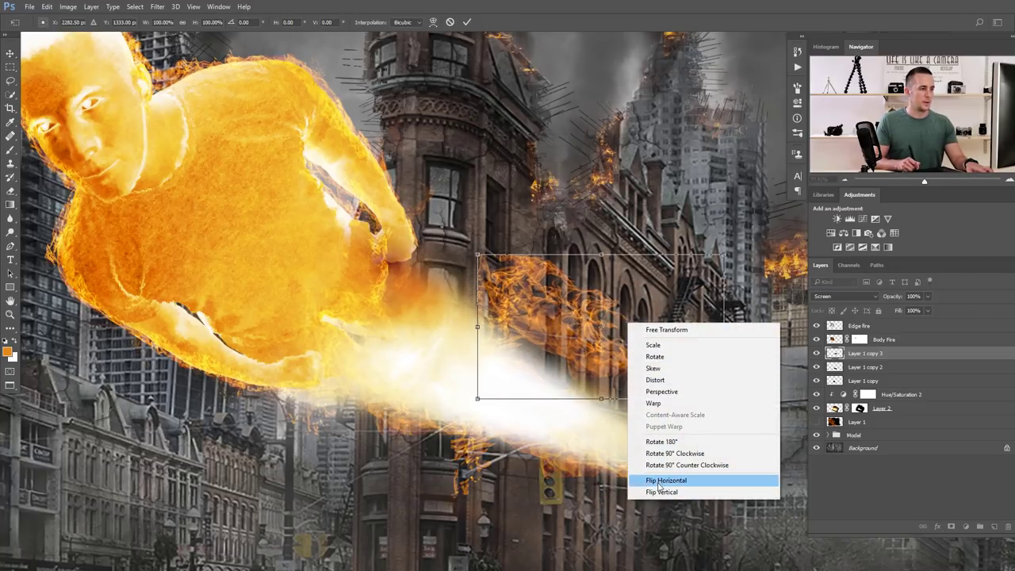
{"action": "left_click", "coordinate": [703, 476]}
{"action": "left_click_drag", "start_coordinate": [755, 312], "coordinate": [705, 440]}
{"action": "left_click_drag", "start_coordinate": [684, 346], "coordinate": [630, 426]}
{"action": "left_click_drag", "start_coordinate": [668, 387], "coordinate": [662, 372]}
Place another flame copy on the upper edge of the trail near the legs and warp it to the trail's shape
{"action": "left_click_drag", "start_coordinate": [621, 421], "coordinate": [480, 327]}
{"action": "key", "text": "Return"}
{"action": "left_click_drag", "start_coordinate": [481, 326], "coordinate": [490, 343]}
{"action": "key", "text": "ctrl+alt+z"}
{"action": "key", "text": "ctrl+alt+z"}
{"action": "key", "text": "ctrl+t"}
{"action": "right_click", "coordinate": [490, 343]}
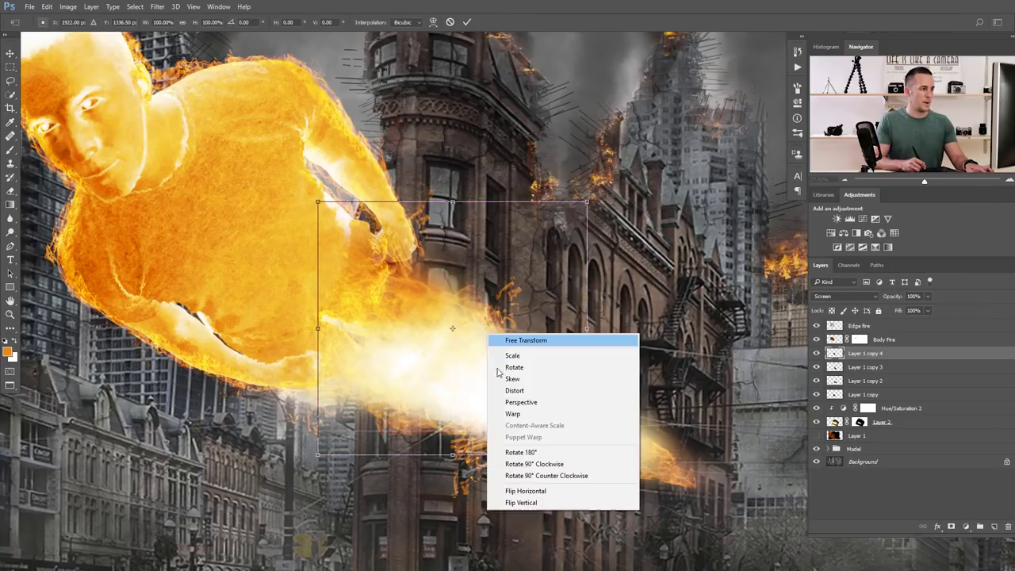
{"action": "left_click", "coordinate": [519, 420]}
{"action": "left_click_drag", "start_coordinate": [470, 283], "coordinate": [464, 290]}
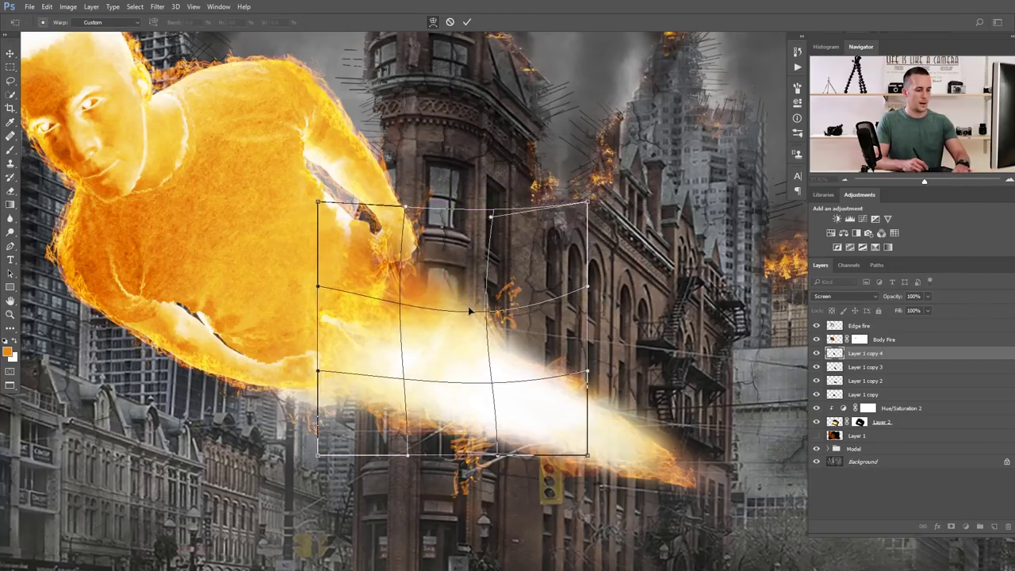
{"action": "key", "text": "Return"}
Move and transform the flames near the legs to fit the upper edge of the trail
{"action": "left_click_drag", "start_coordinate": [464, 335], "coordinate": [480, 325]}
{"action": "key", "text": "ctrl+t"}
{"action": "left_click_drag", "start_coordinate": [634, 205], "coordinate": [651, 229]}
{"action": "left_click_drag", "start_coordinate": [525, 337], "coordinate": [531, 335]}
{"action": "left_click_drag", "start_coordinate": [610, 339], "coordinate": [613, 349]}
{"action": "left_click_drag", "start_coordinate": [496, 313], "coordinate": [501, 313]}
{"action": "left_click_drag", "start_coordinate": [620, 350], "coordinate": [626, 355]}
{"action": "key", "text": "Return"}
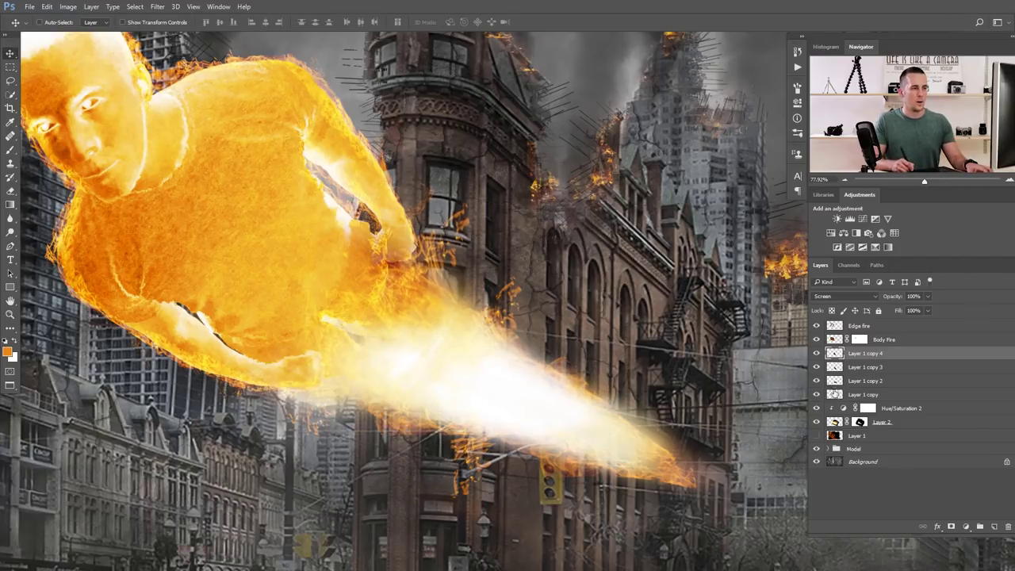
Merge the four Layer 1 flame copies into one layer and set its blend mode to Screen
{"action": "left_click", "coordinate": [834, 394], "text": "shift"}
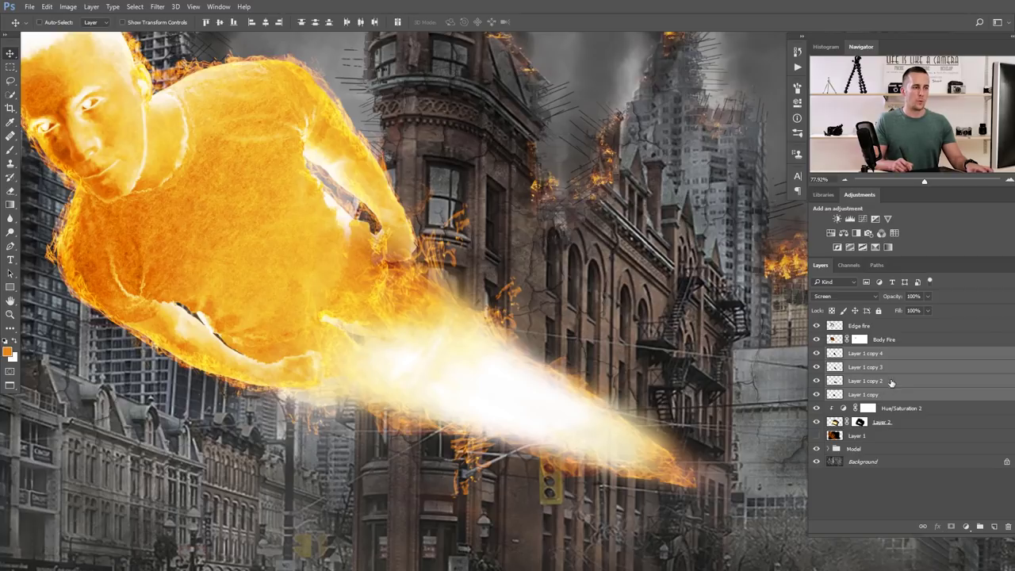
{"action": "key", "text": "ctrl+e"}
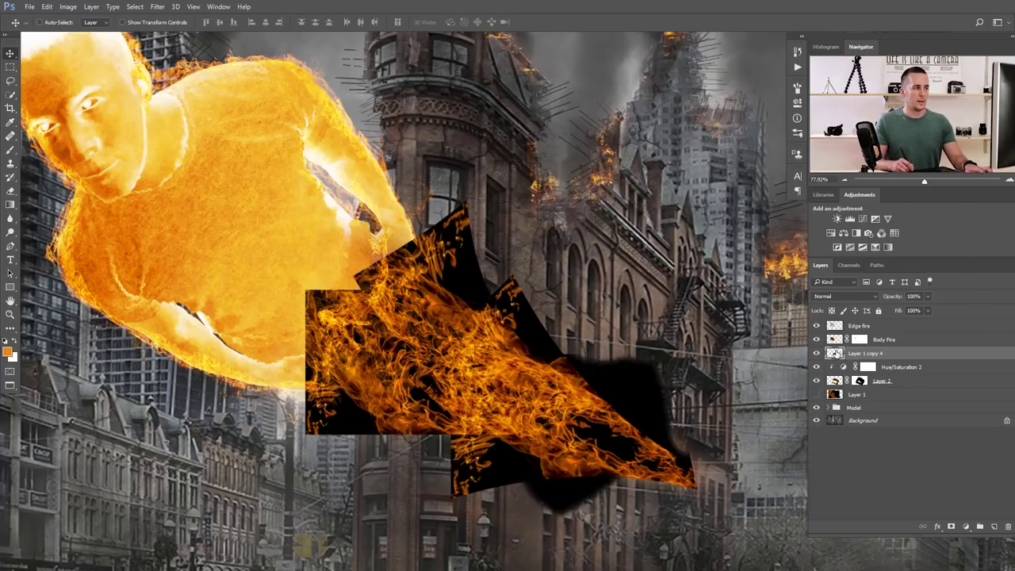
{"action": "left_click", "coordinate": [838, 296]}
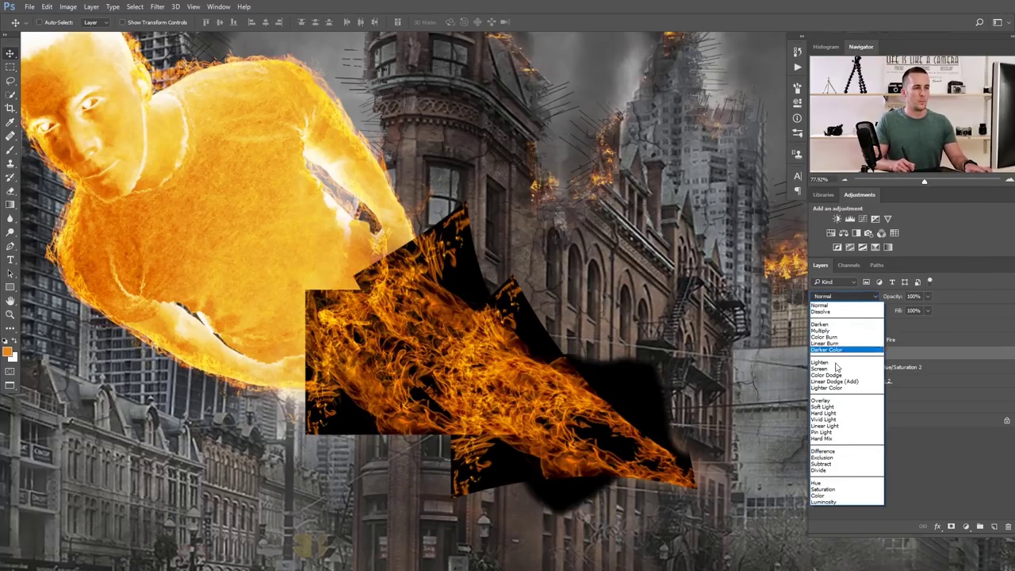
{"action": "left_click", "coordinate": [842, 369]}
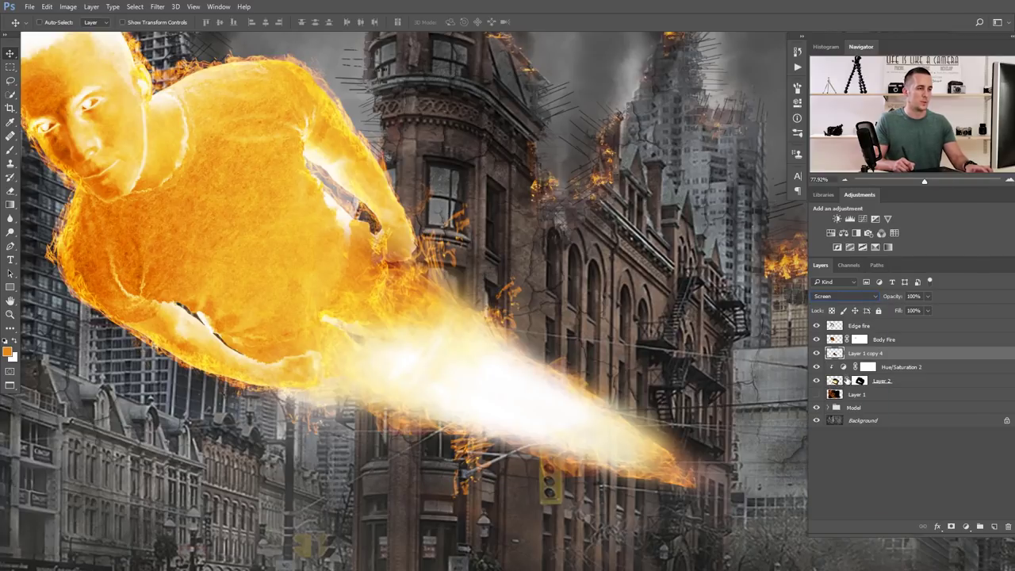
Add a mask to Layer 1 copy 4 and paint out stray flames around the trail with a size 200 brush at 100% opacity
{"action": "left_click", "coordinate": [950, 524]}
{"action": "key", "text": "b"}
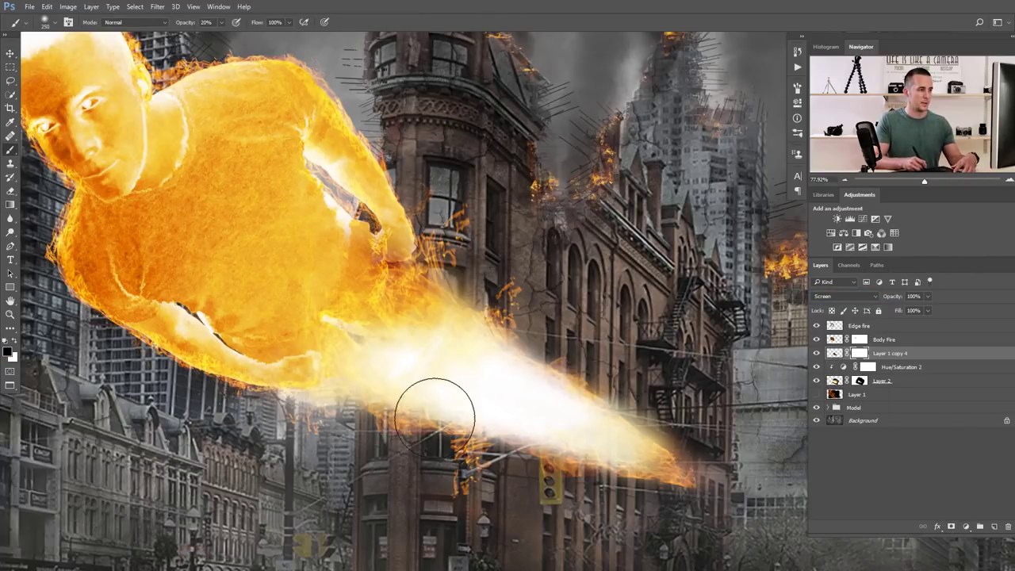
{"action": "key", "text": "0"}
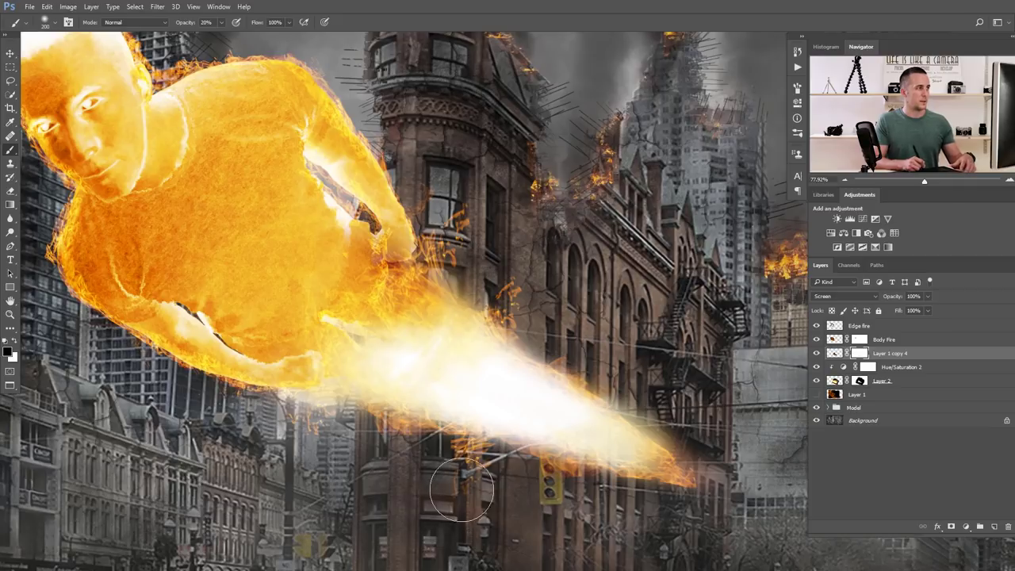
{"action": "mouse_move", "coordinate": [465, 487]}
{"action": "left_mouse_down"}
{"action": "mouse_move", "coordinate": [348, 473]}
{"action": "mouse_move", "coordinate": [295, 444]}
{"action": "mouse_move", "coordinate": [308, 439]}
{"action": "mouse_move", "coordinate": [262, 448]}
{"action": "left_mouse_up"}
{"action": "mouse_move", "coordinate": [478, 323]}
{"action": "left_mouse_down"}
{"action": "mouse_move", "coordinate": [543, 282]}
{"action": "mouse_move", "coordinate": [507, 276]}
{"action": "mouse_move", "coordinate": [525, 268]}
{"action": "mouse_move", "coordinate": [466, 196]}
{"action": "mouse_move", "coordinate": [443, 214]}
{"action": "mouse_move", "coordinate": [434, 196]}
{"action": "mouse_move", "coordinate": [444, 238]}
{"action": "mouse_move", "coordinate": [415, 170]}
{"action": "left_mouse_up"}
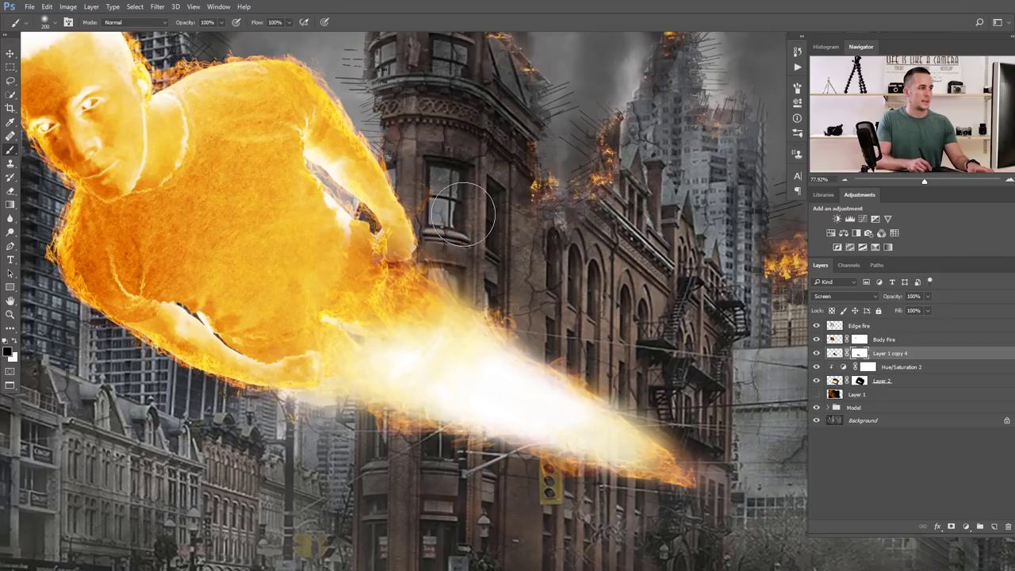
{"action": "mouse_move", "coordinate": [586, 320]}
{"action": "left_mouse_down"}
{"action": "mouse_move", "coordinate": [463, 325]}
{"action": "mouse_move", "coordinate": [532, 319]}
{"action": "left_mouse_up"}
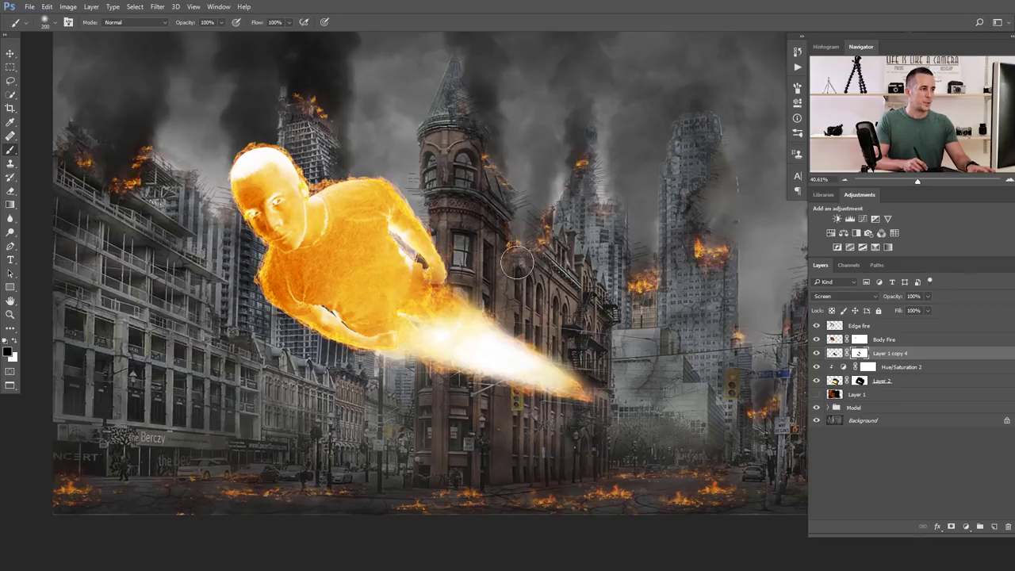
{"action": "scroll", "coordinate": [559, 340], "scroll_direction": "up", "scroll_amount": 2}
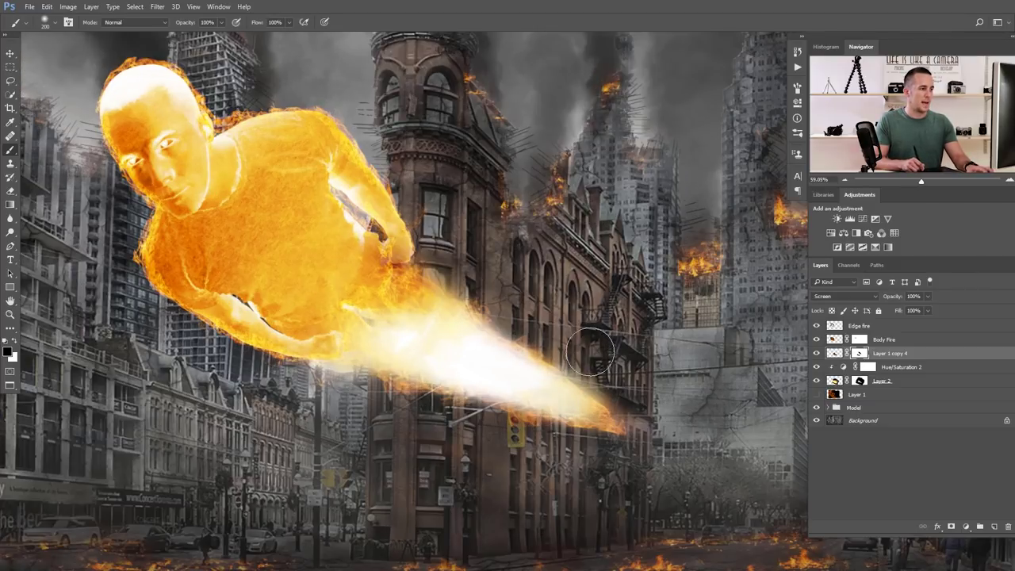
{"action": "scroll", "coordinate": [523, 295], "scroll_direction": "down", "scroll_amount": 1}
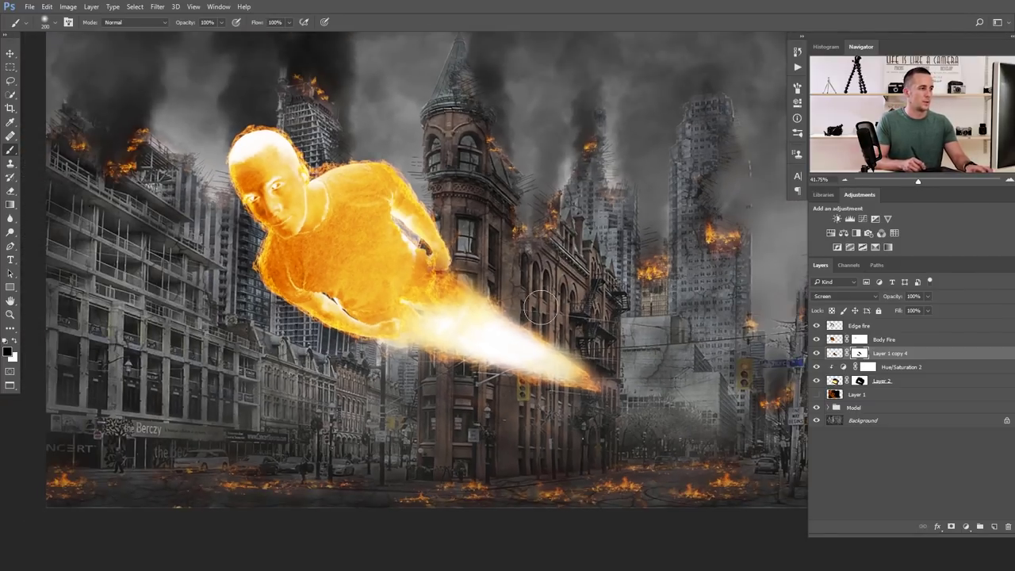
{"action": "scroll", "coordinate": [535, 302], "scroll_direction": "down", "scroll_amount": 1}
{"action": "scroll", "coordinate": [534, 303], "scroll_direction": "up", "scroll_amount": 2}
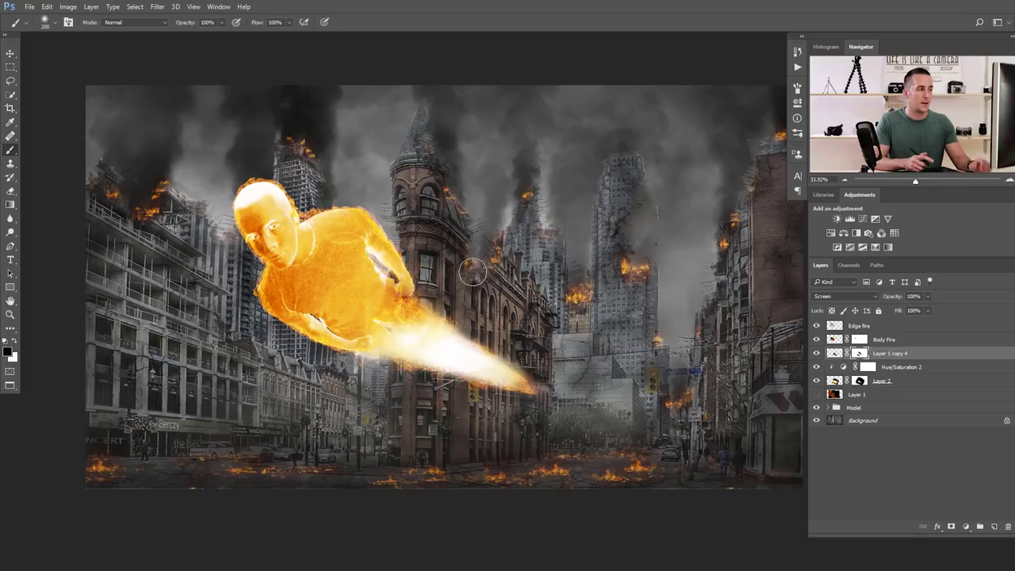
{"action": "scroll", "coordinate": [401, 325], "scroll_direction": "up", "scroll_amount": 1}
{"action": "left_click_drag", "start_coordinate": [594, 318], "coordinate": [577, 321]}
Duplicate the Background layer and start a Path Blur on the copy with a path sloping down across the image's left-hand buildings
{"action": "left_click", "coordinate": [837, 424]}
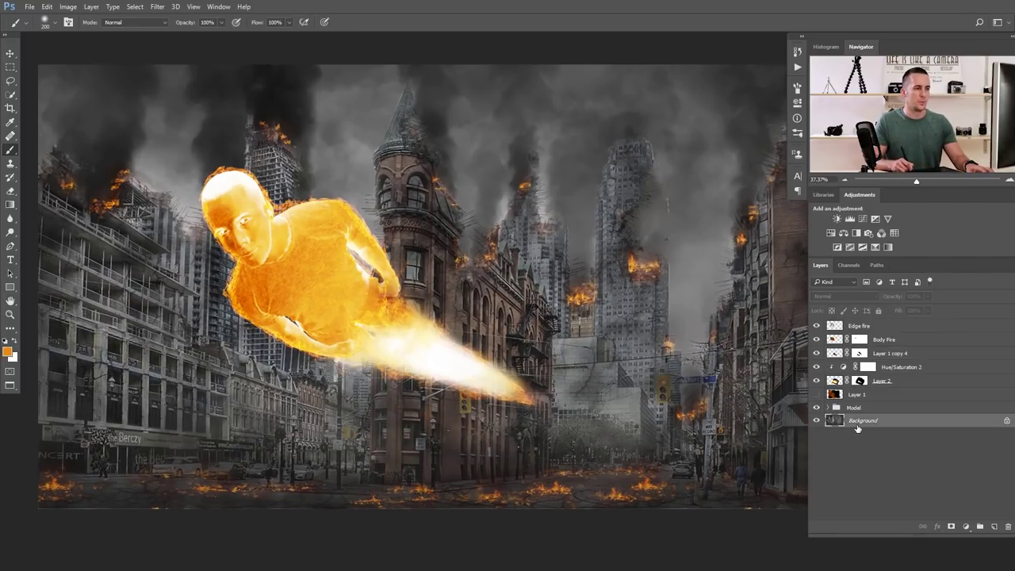
{"action": "key", "text": "ctrl+j"}
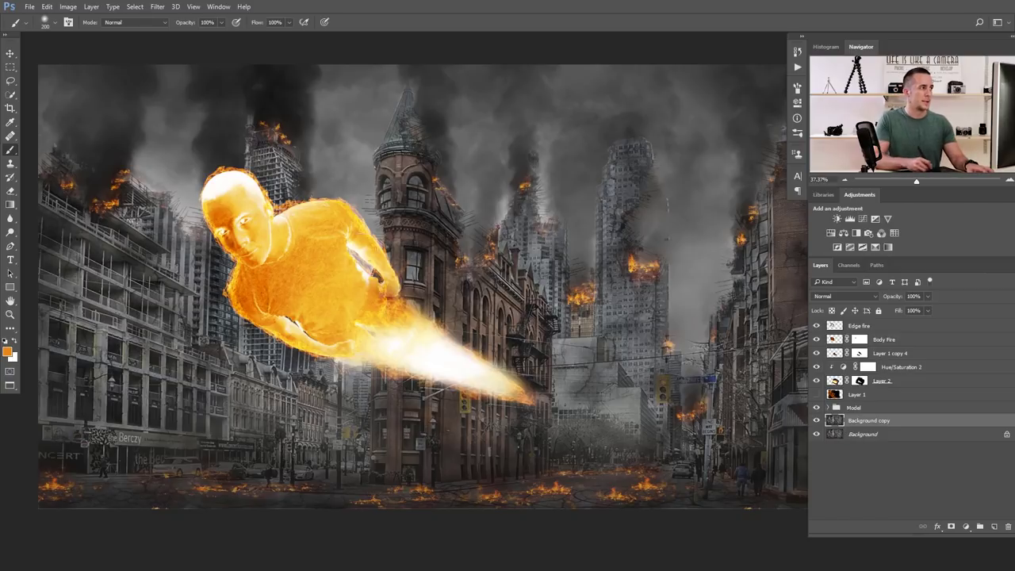
{"action": "left_click", "coordinate": [157, 6]}
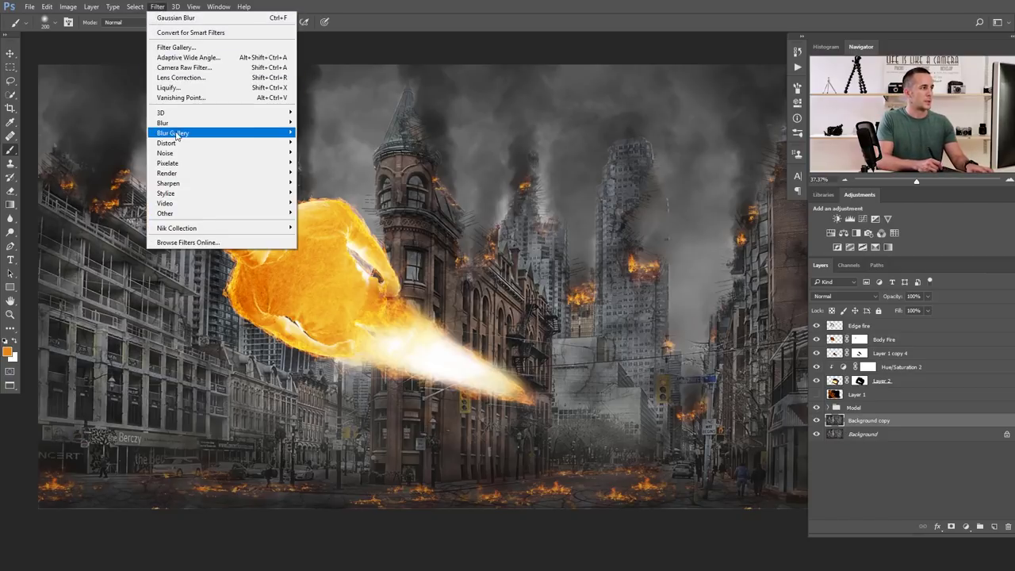
{"action": "mouse_move", "coordinate": [180, 134]}
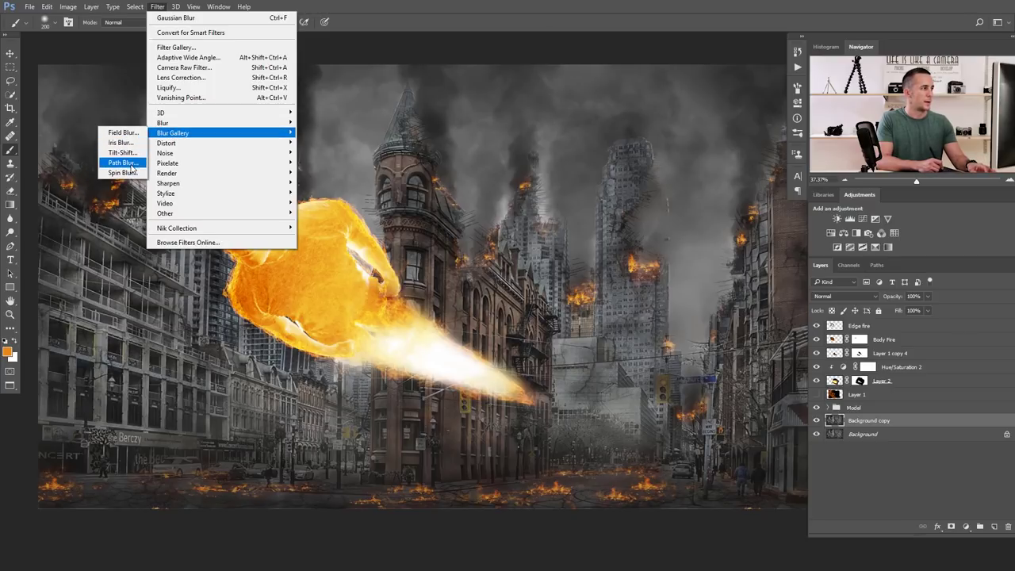
{"action": "left_click", "coordinate": [128, 163]}
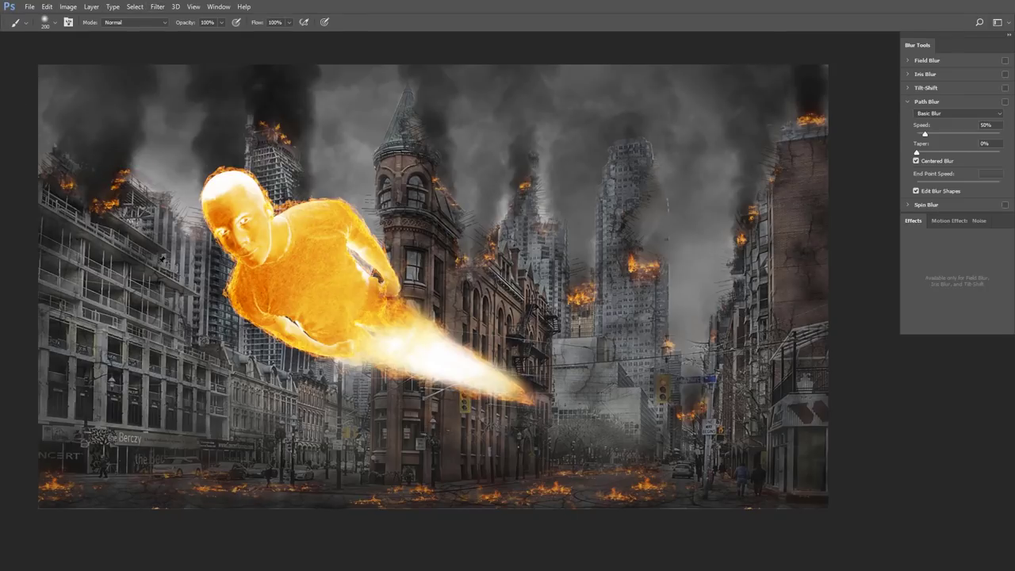
{"action": "left_click_drag", "start_coordinate": [430, 287], "coordinate": [74, 298]}
{"action": "left_click_drag", "start_coordinate": [497, 289], "coordinate": [218, 355]}
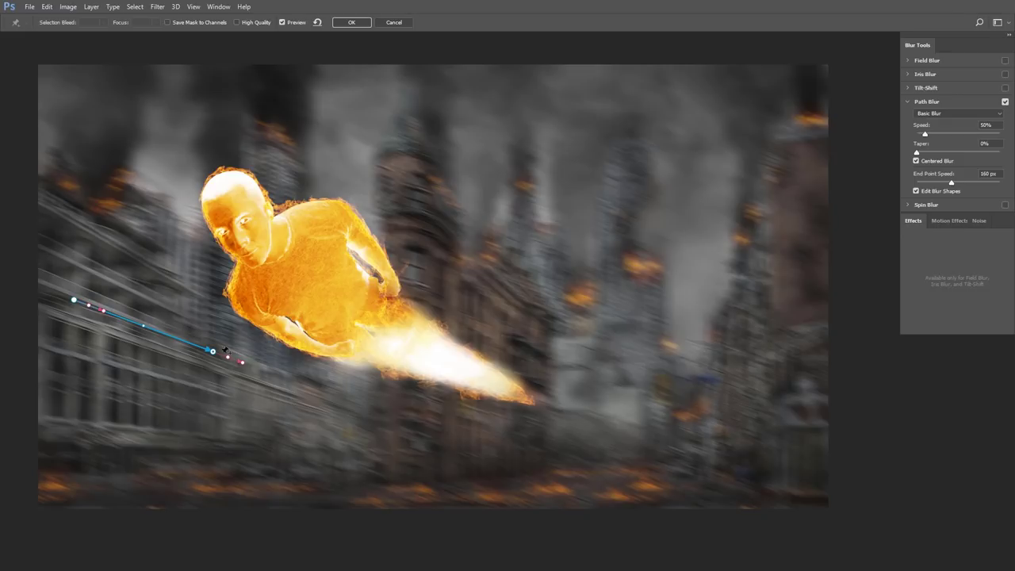
Add a second blur path sloping down behind the flame trail across the right-hand buildings, and set the blur speed to 35%
{"action": "left_click", "coordinate": [917, 191]}
{"action": "left_click", "coordinate": [917, 192]}
{"action": "left_click", "coordinate": [917, 192]}
{"action": "double_click", "coordinate": [627, 380]}
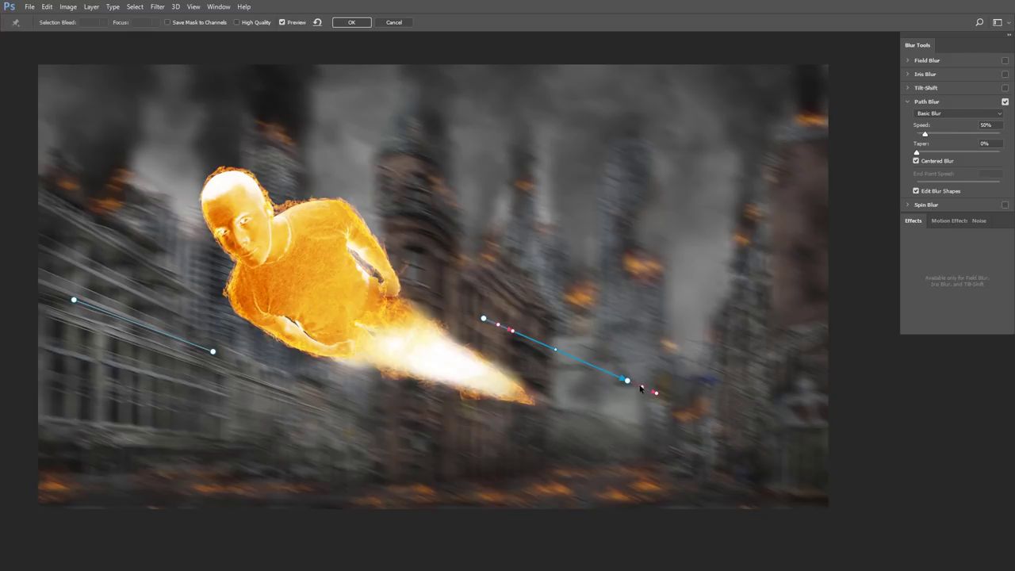
{"action": "left_click", "coordinate": [917, 192]}
{"action": "mouse_move", "coordinate": [926, 139]}
{"action": "left_mouse_down"}
{"action": "mouse_move", "coordinate": [940, 135]}
{"action": "mouse_move", "coordinate": [923, 141]}
{"action": "left_mouse_up"}
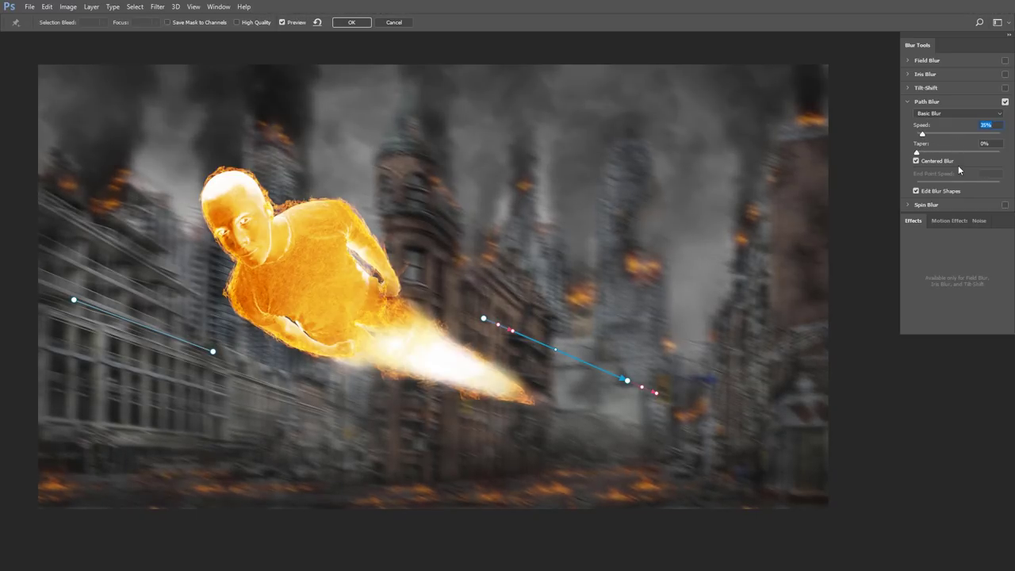
Set the end point speed at the far end of the second blur path to 0 px and apply the Path Blur
{"action": "left_click", "coordinate": [644, 391]}
{"action": "left_click_drag", "start_coordinate": [951, 185], "coordinate": [916, 187]}
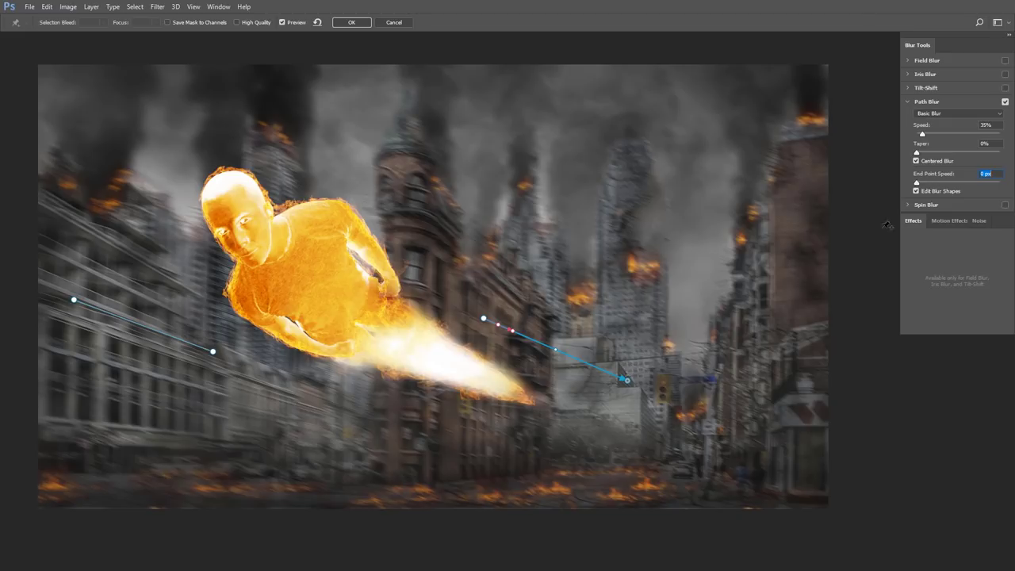
{"action": "mouse_move", "coordinate": [917, 185]}
{"action": "left_mouse_down"}
{"action": "mouse_move", "coordinate": [1012, 201]}
{"action": "mouse_move", "coordinate": [931, 195]}
{"action": "left_mouse_up"}
{"action": "left_click", "coordinate": [351, 22]}
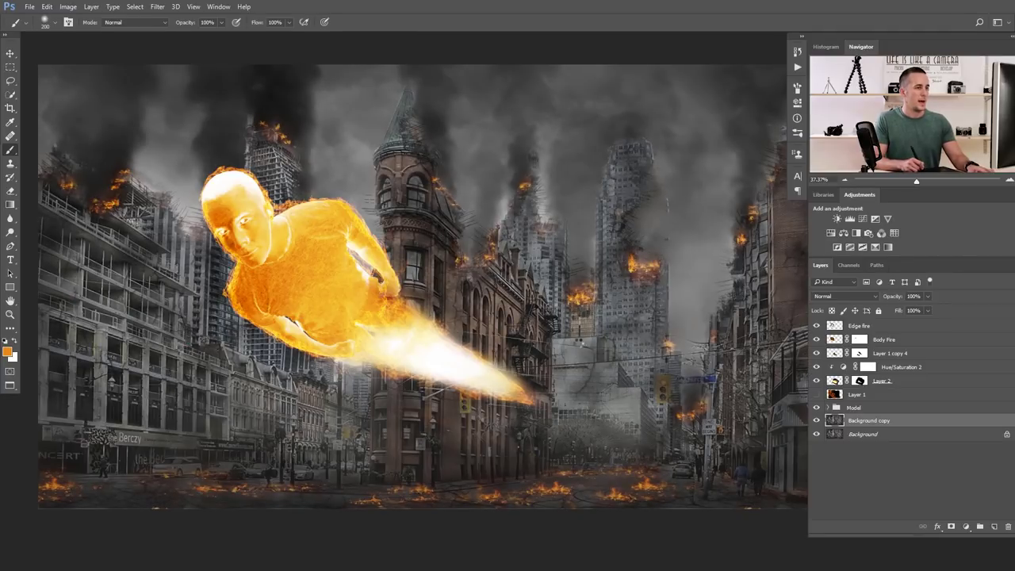
Add a Curves adjustment above Gradient Map 1 in the Model group and clip it to the model
{"action": "left_click_drag", "start_coordinate": [562, 312], "coordinate": [548, 311]}
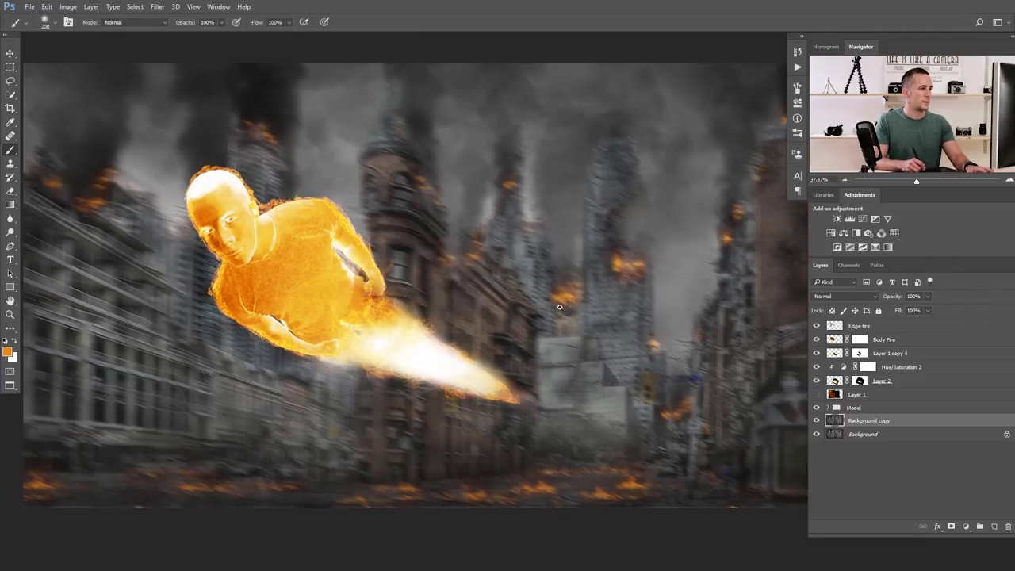
{"action": "scroll", "coordinate": [559, 306], "scroll_direction": "down", "scroll_amount": 2}
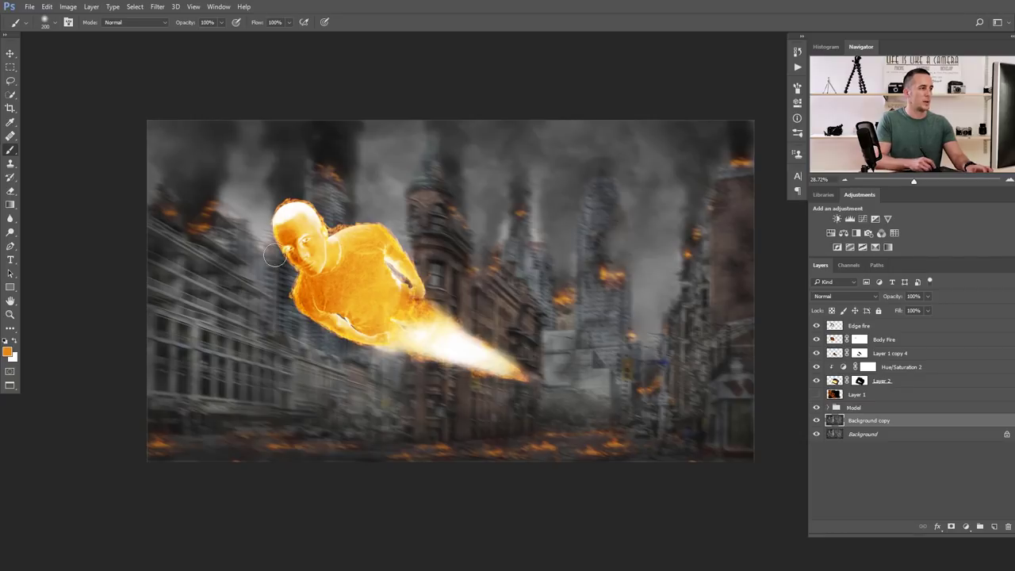
{"action": "scroll", "coordinate": [392, 300], "scroll_direction": "up", "scroll_amount": 1}
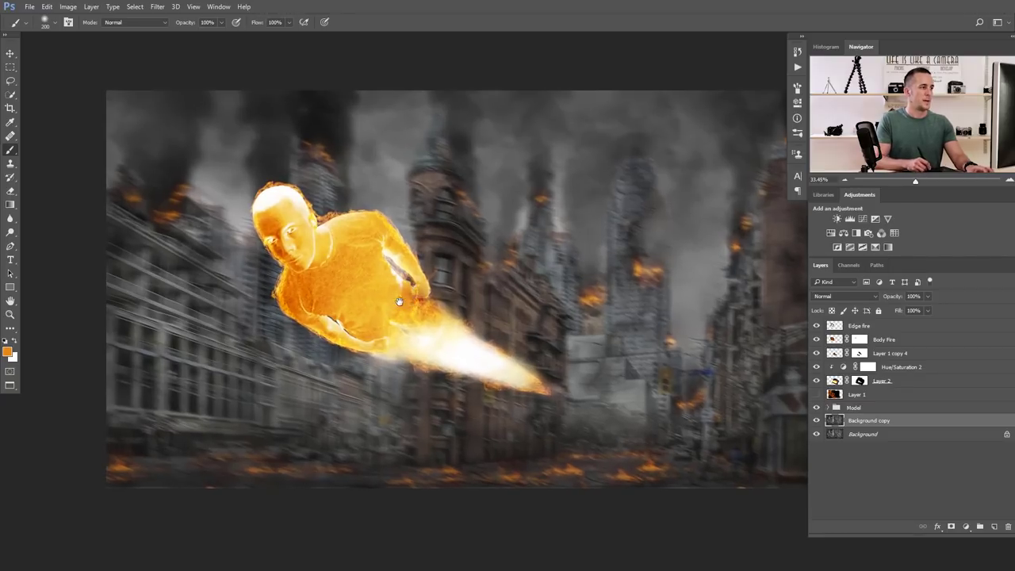
{"action": "left_click_drag", "start_coordinate": [399, 301], "coordinate": [370, 300]}
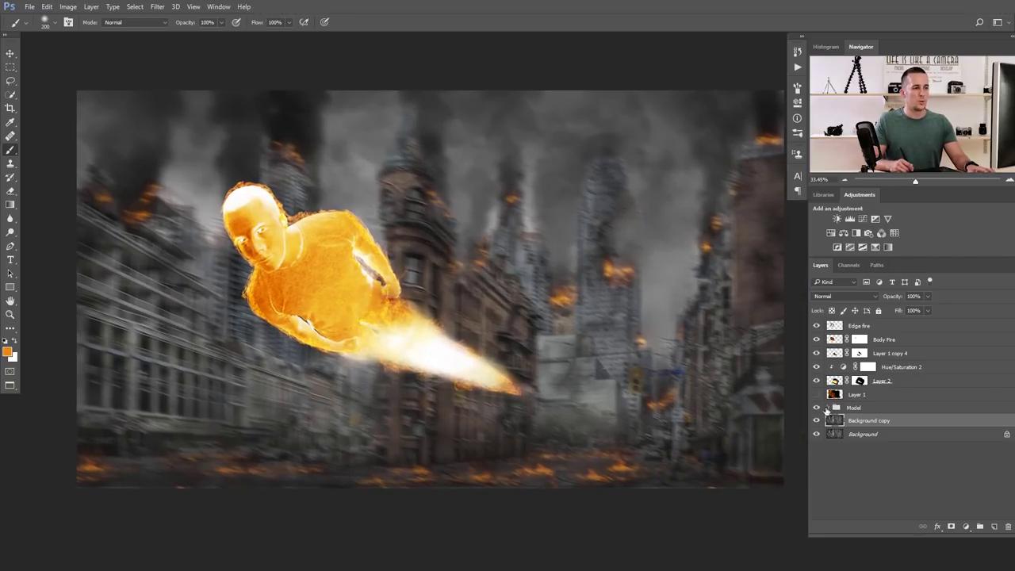
{"action": "left_click", "coordinate": [827, 408]}
{"action": "left_click", "coordinate": [854, 421]}
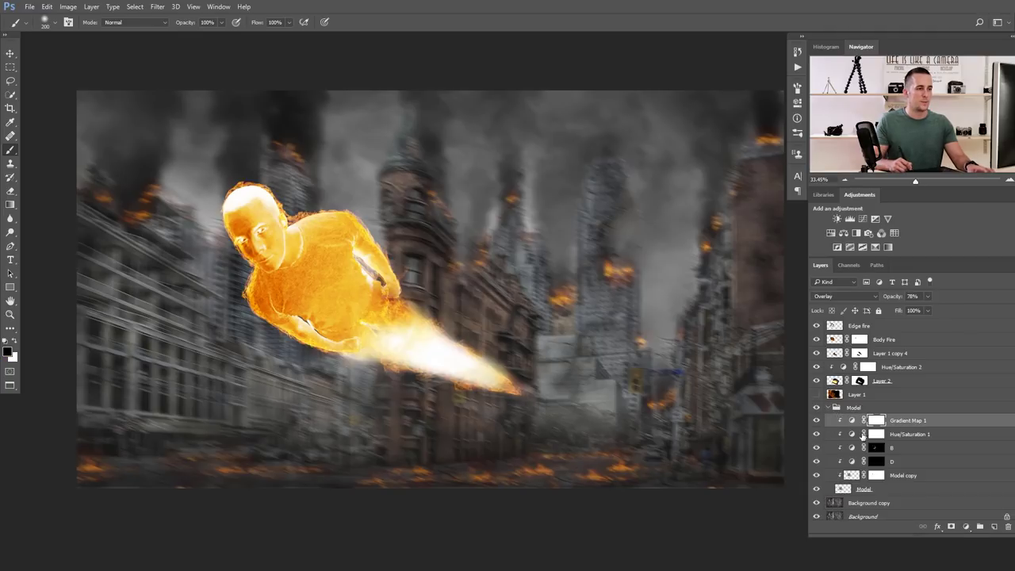
{"action": "left_click", "coordinate": [967, 527]}
{"action": "left_click", "coordinate": [939, 361]}
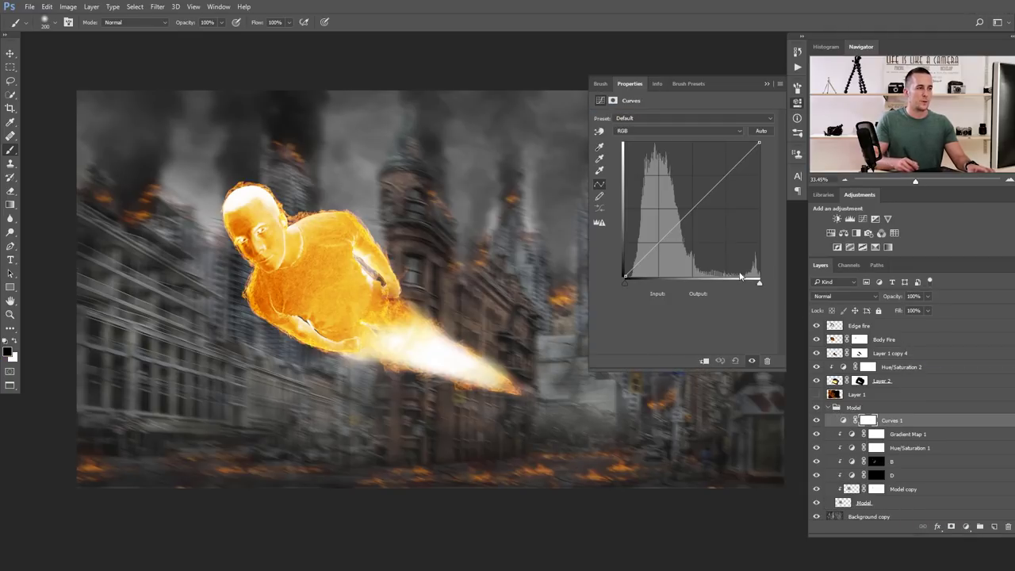
{"action": "left_click", "coordinate": [704, 362]}
Shape the model's Curves into a gentle S-curve, lifting the highlights and lowering the shadows around input 78, output 65
{"action": "left_click_drag", "start_coordinate": [663, 236], "coordinate": [667, 240]}
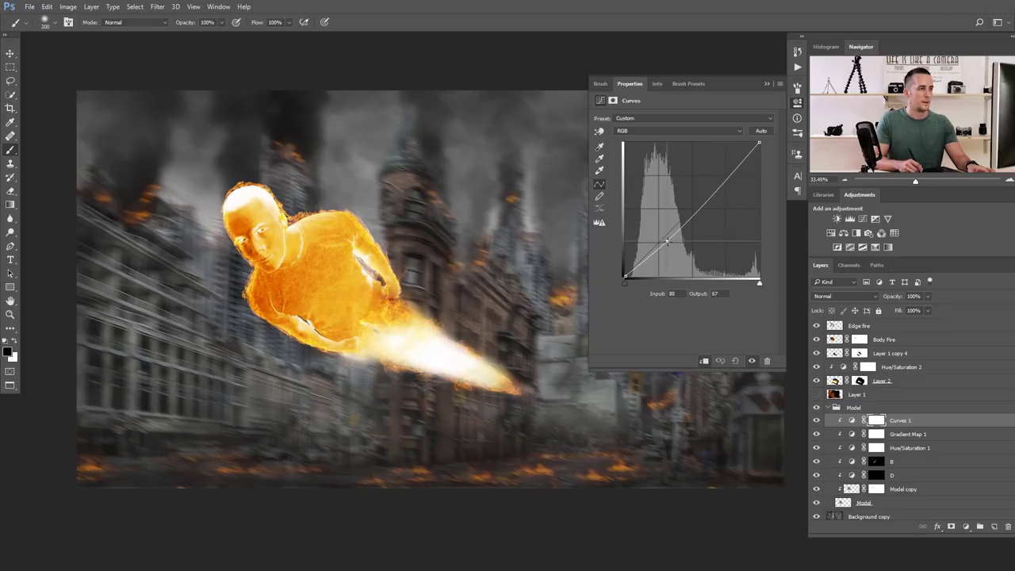
{"action": "left_click_drag", "start_coordinate": [714, 189], "coordinate": [719, 179]}
{"action": "mouse_move", "coordinate": [668, 241]}
{"action": "left_mouse_down"}
{"action": "mouse_move", "coordinate": [665, 249]}
{"action": "mouse_move", "coordinate": [668, 235]}
{"action": "left_mouse_up"}
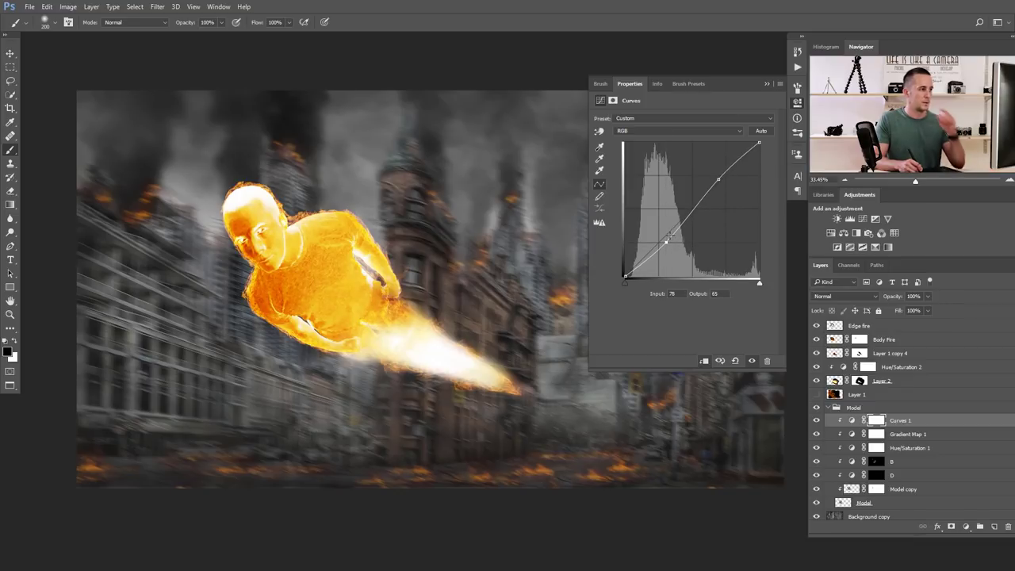
{"action": "left_click", "coordinate": [766, 84]}
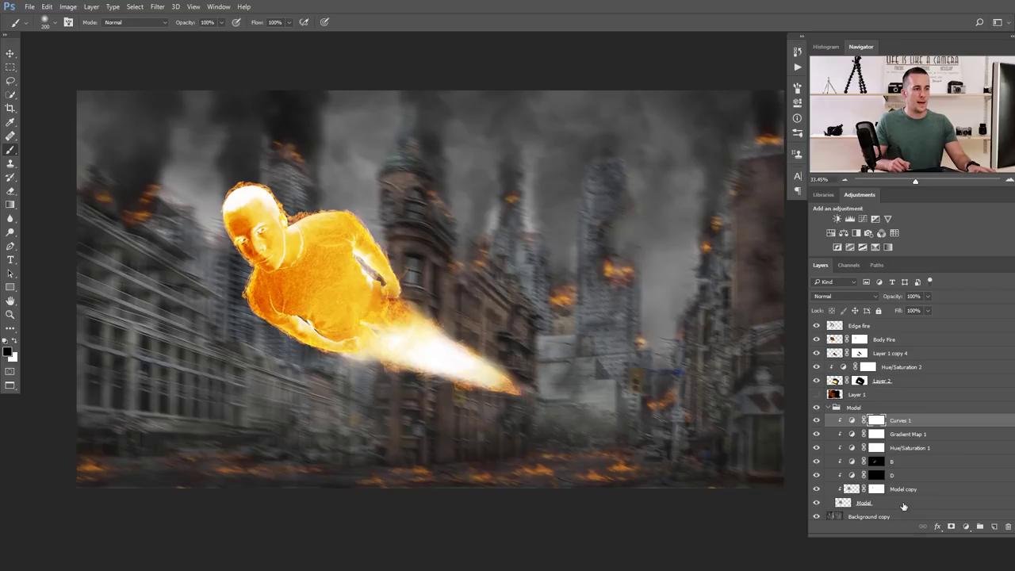
Add a Curves adjustment above Background copy with an S-curve that darkens the shadows around input 63, output 47
{"action": "left_click", "coordinate": [866, 516]}
{"action": "left_click", "coordinate": [966, 526]}
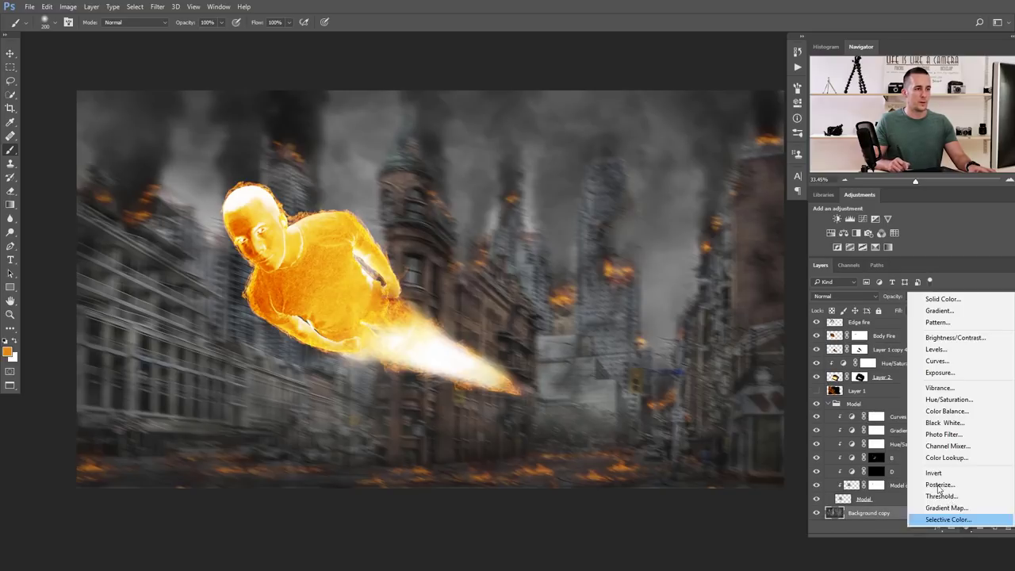
{"action": "left_click", "coordinate": [930, 365]}
{"action": "left_click_drag", "start_coordinate": [656, 243], "coordinate": [657, 247]}
{"action": "left_click_drag", "start_coordinate": [718, 181], "coordinate": [719, 176]}
{"action": "left_click_drag", "start_coordinate": [656, 244], "coordinate": [656, 249]}
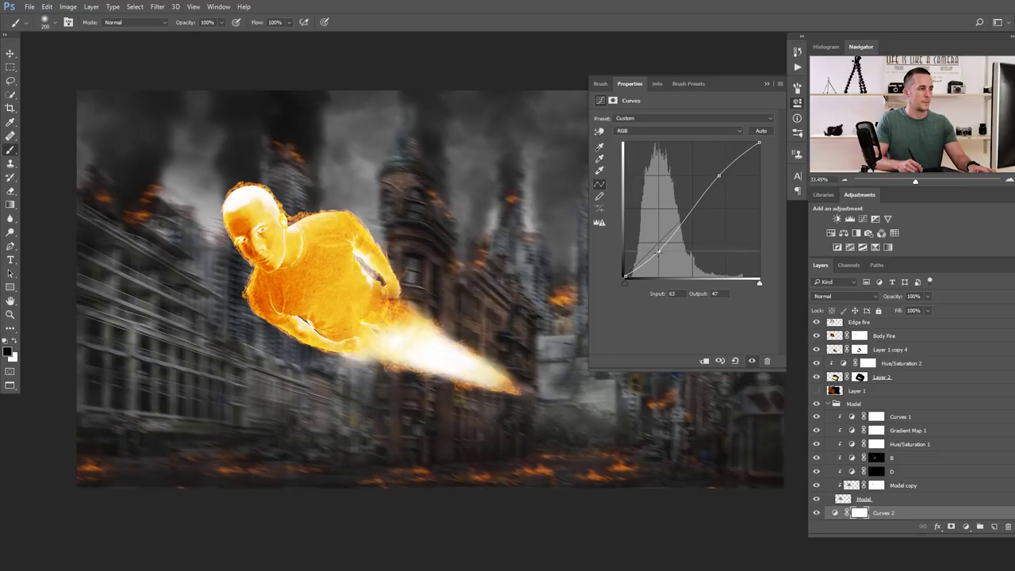
{"action": "left_click", "coordinate": [766, 84]}
Copy a lassoed patch of sparks from the sparks image and return to the burning-man composite with the Edge fire layer active
{"action": "left_click_drag", "start_coordinate": [581, 301], "coordinate": [533, 316]}
{"action": "scroll", "coordinate": [478, 303], "scroll_direction": "up", "scroll_amount": 2}
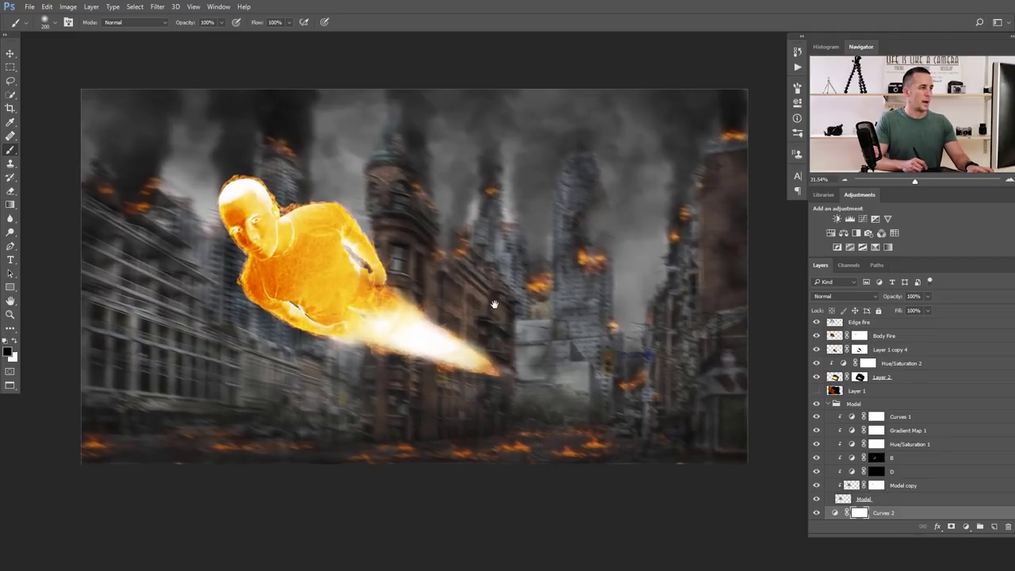
{"action": "scroll", "coordinate": [527, 353], "scroll_direction": "up", "scroll_amount": 2}
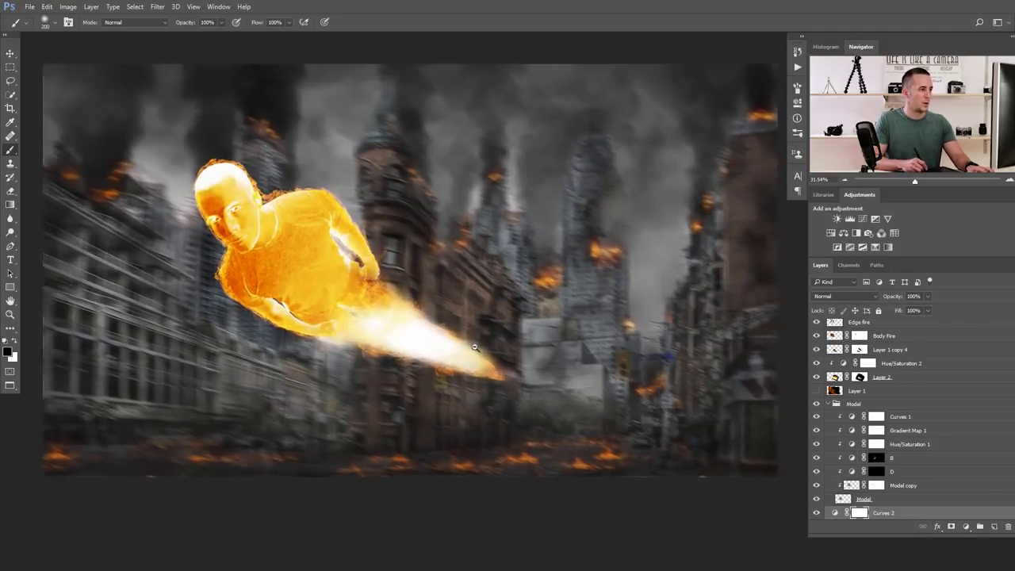
{"action": "scroll", "coordinate": [509, 368], "scroll_direction": "down", "scroll_amount": 2}
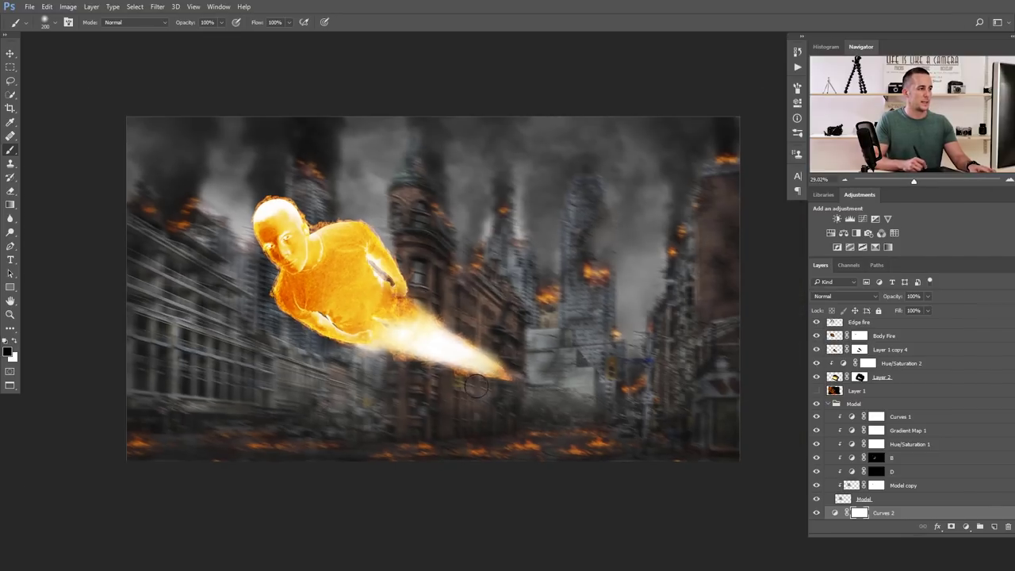
{"action": "key", "text": "ctrl+Tab"}
{"action": "key", "text": "ctrl+Tab"}
{"action": "key", "text": "l"}
{"action": "mouse_move", "coordinate": [338, 137]}
{"action": "left_mouse_down"}
{"action": "mouse_move", "coordinate": [280, 278]}
{"action": "mouse_move", "coordinate": [302, 366]}
{"action": "mouse_move", "coordinate": [350, 441]}
{"action": "mouse_move", "coordinate": [440, 352]}
{"action": "mouse_move", "coordinate": [442, 238]}
{"action": "mouse_move", "coordinate": [341, 135]}
{"action": "left_mouse_up"}
{"action": "key", "text": "ctrl+Tab"}
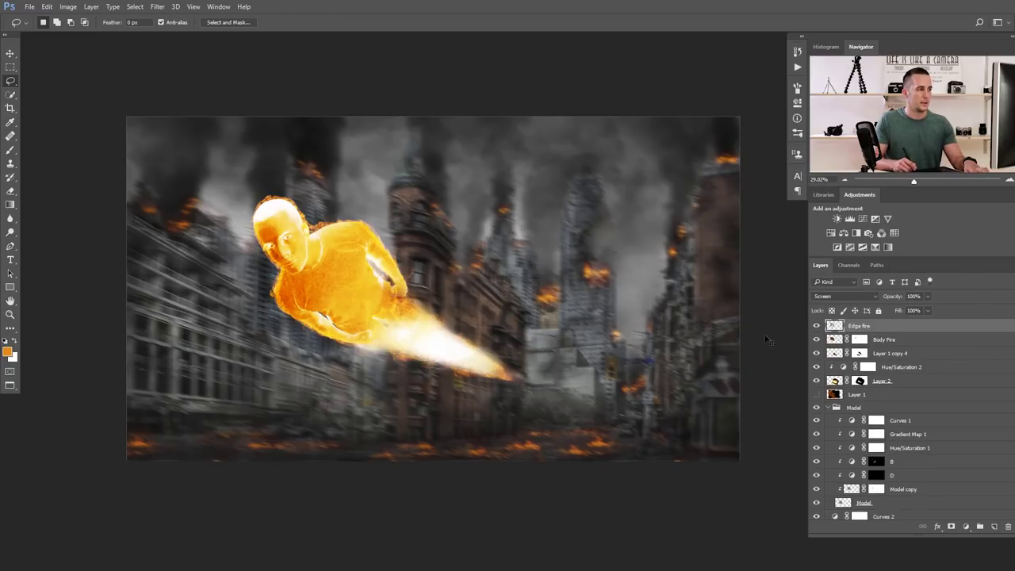
Paste the sparks above Edge fire, scale them to about 59% and rotate them about 134° over the flame trail
{"action": "key", "text": "ctrl+v"}
{"action": "key", "text": "ctrl+t"}
{"action": "left_click_drag", "start_coordinate": [264, 118], "coordinate": [422, 292]}
{"action": "left_click_drag", "start_coordinate": [420, 356], "coordinate": [416, 262]}
{"action": "left_click_drag", "start_coordinate": [536, 239], "coordinate": [478, 443]}
{"action": "left_click_drag", "start_coordinate": [552, 364], "coordinate": [671, 384]}
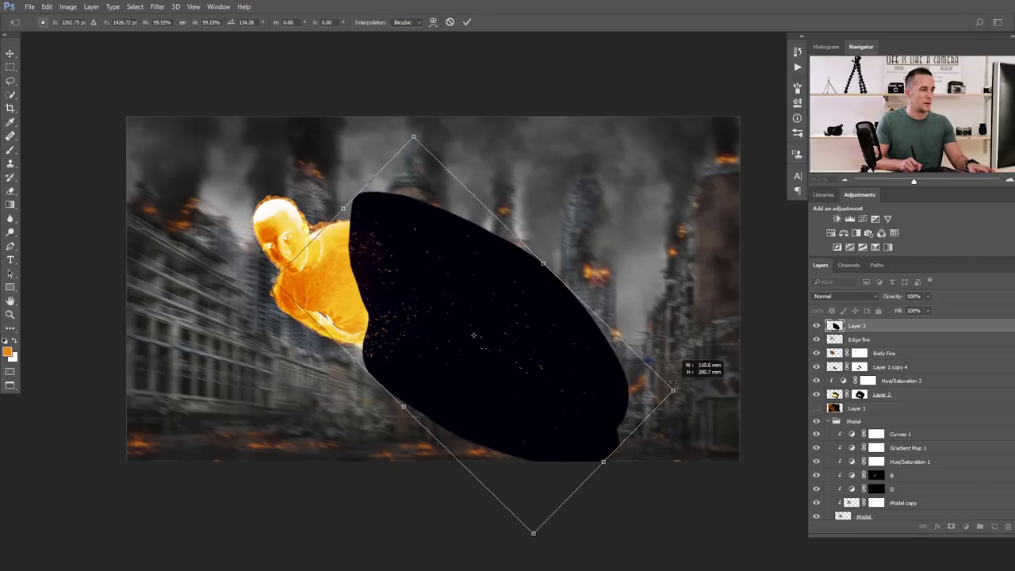
{"action": "key", "text": "Return"}
Set the pasted sparks layer's blend mode to Screen
{"action": "key", "text": "l"}
{"action": "left_click", "coordinate": [847, 296]}
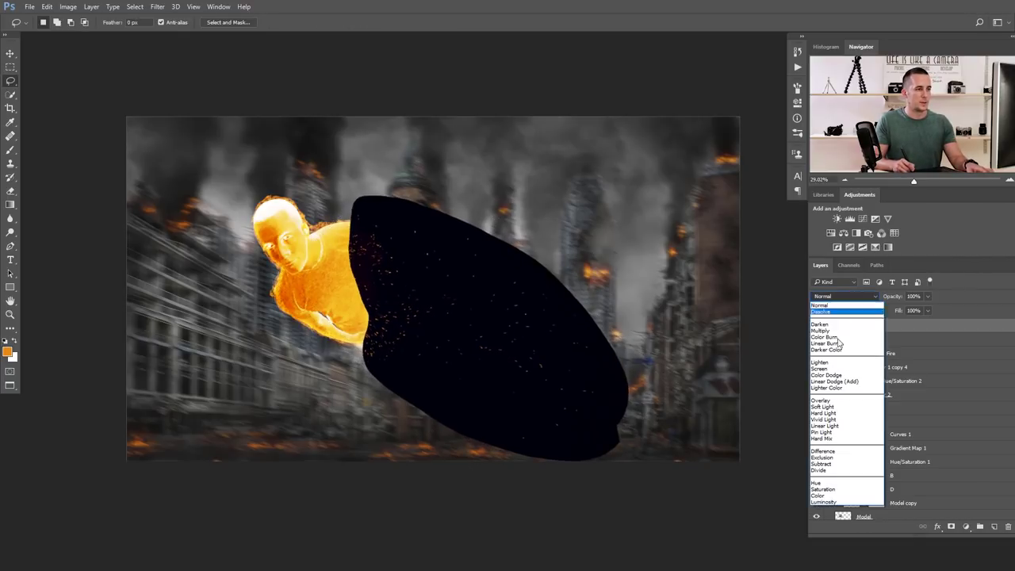
{"action": "left_click", "coordinate": [845, 367]}
Duplicate the sparks layer, shift the copy along the flame trail and refit it with Free Transform
{"action": "scroll", "coordinate": [534, 346], "scroll_direction": "up", "scroll_amount": 3}
{"action": "key", "text": "v"}
{"action": "mouse_move", "coordinate": [494, 342]}
{"action": "left_mouse_down"}
{"action": "mouse_move", "coordinate": [486, 357]}
{"action": "mouse_move", "coordinate": [508, 341]}
{"action": "mouse_move", "coordinate": [467, 329]}
{"action": "mouse_move", "coordinate": [498, 341]}
{"action": "mouse_move", "coordinate": [463, 338]}
{"action": "left_mouse_up"}
{"action": "key", "text": "ctrl+t"}
{"action": "left_click_drag", "start_coordinate": [609, 153], "coordinate": [582, 181]}
{"action": "left_click_drag", "start_coordinate": [514, 307], "coordinate": [482, 330]}
{"action": "key", "text": "Return"}
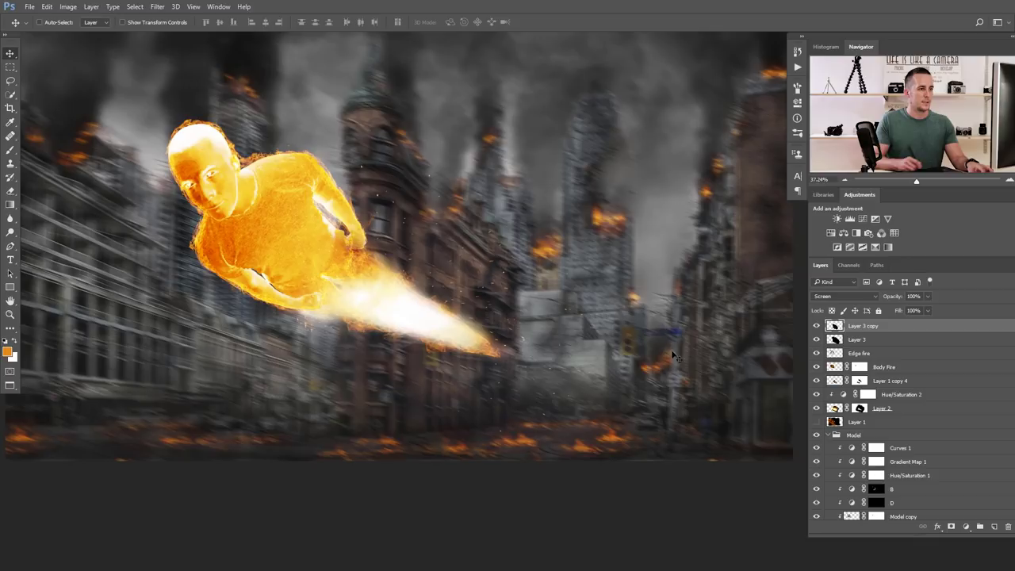
Identify the trail's flame layers and soften the trail's edges on the Layer 2 mask with a black size 200 brush at 20% opacity
{"action": "left_click", "coordinate": [816, 381]}
{"action": "left_click", "coordinate": [816, 381]}
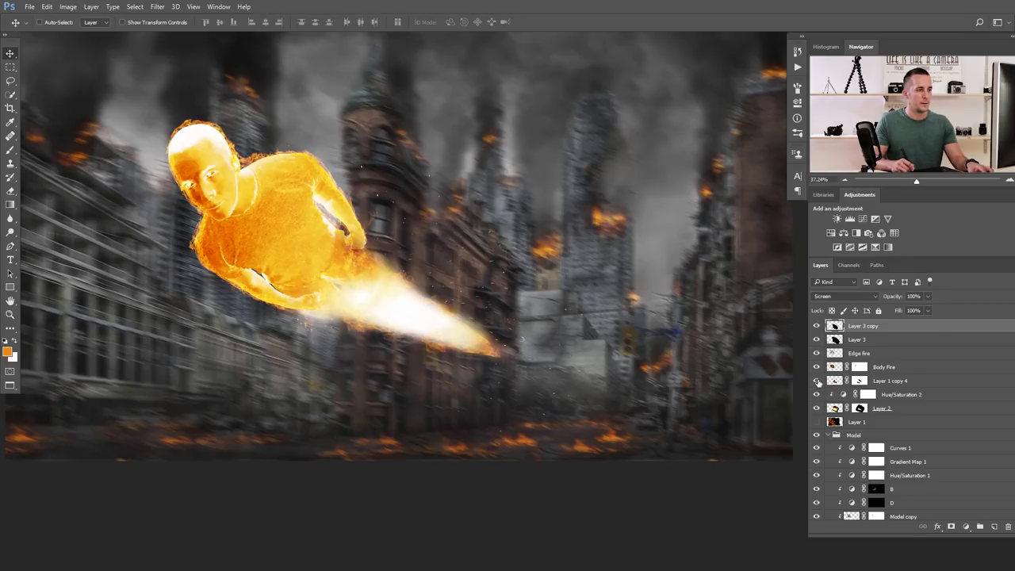
{"action": "left_click", "coordinate": [816, 366]}
{"action": "left_click", "coordinate": [817, 366]}
{"action": "left_click", "coordinate": [835, 409]}
{"action": "left_click", "coordinate": [860, 409]}
{"action": "key", "text": "b"}
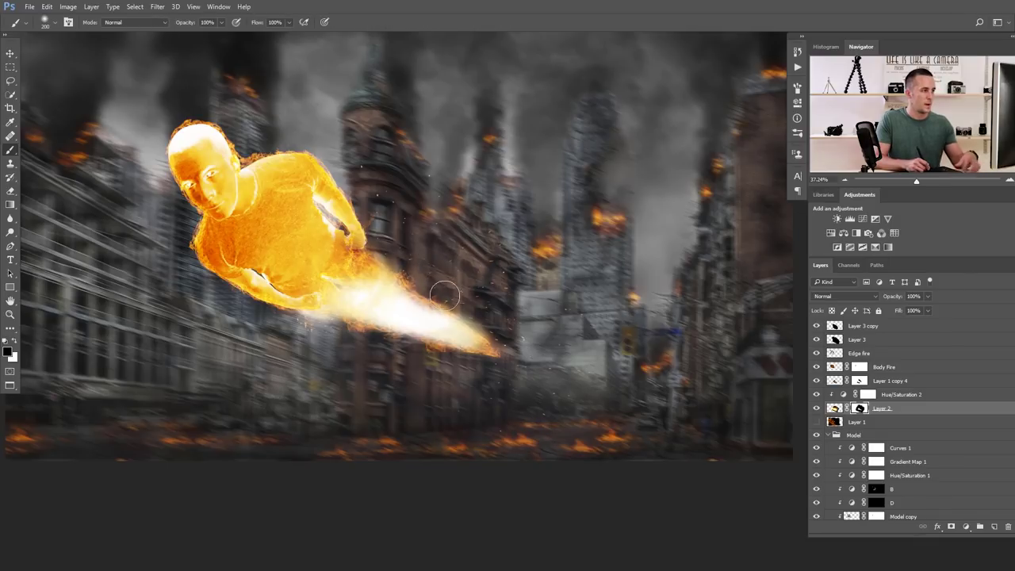
{"action": "scroll", "coordinate": [436, 289], "scroll_direction": "up", "scroll_amount": 2}
{"action": "key", "text": "2"}
{"action": "mouse_move", "coordinate": [463, 307]}
{"action": "left_mouse_down"}
{"action": "mouse_move", "coordinate": [489, 316]}
{"action": "mouse_move", "coordinate": [468, 309]}
{"action": "mouse_move", "coordinate": [351, 342]}
{"action": "mouse_move", "coordinate": [491, 388]}
{"action": "left_mouse_up"}
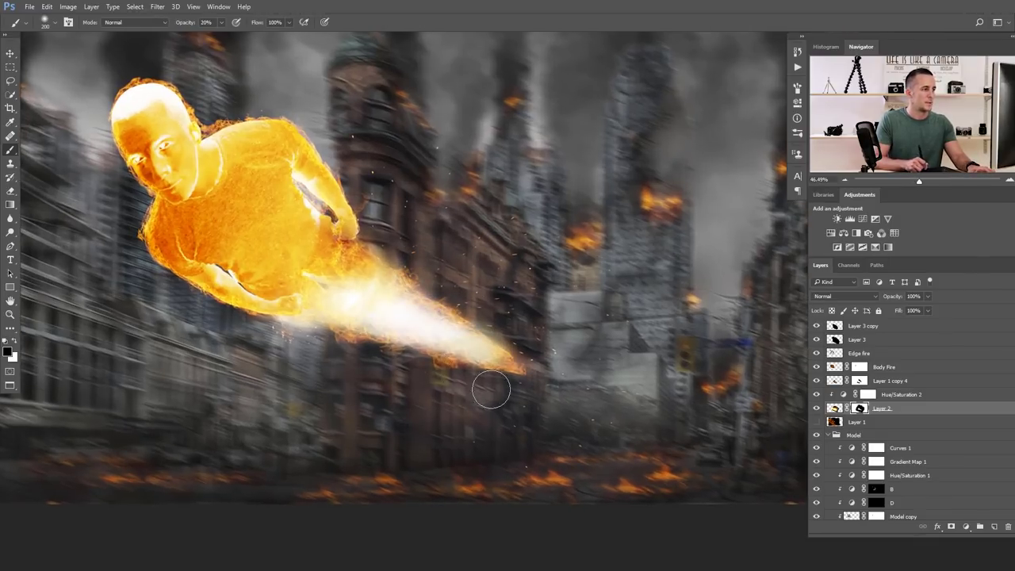
Refine the Layer 2 mask where the trail meets the waist, using black at size 100 and white at size 125
{"action": "key", "text": "x"}
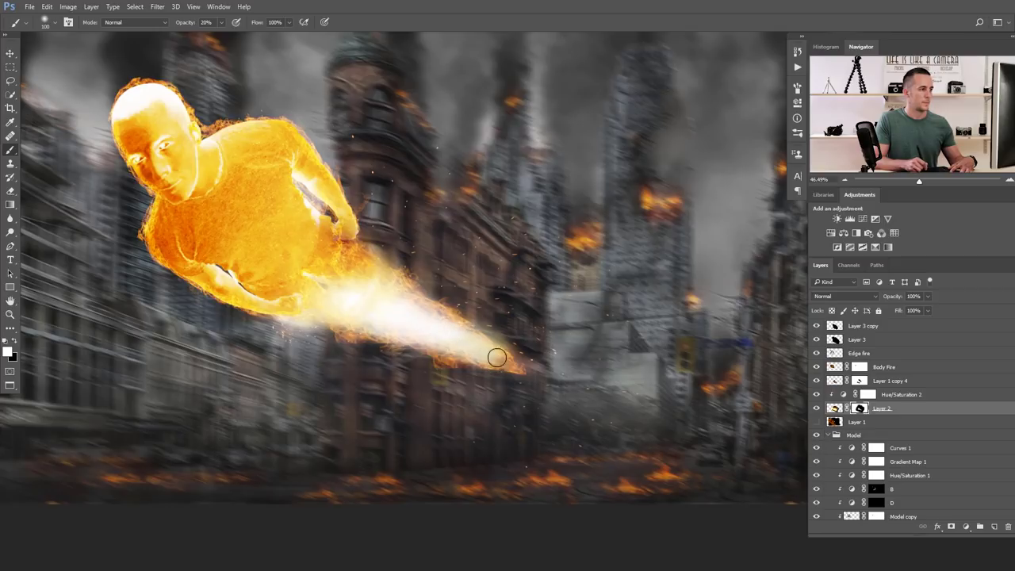
{"action": "key", "text": "x"}
{"action": "left_click_drag", "start_coordinate": [340, 277], "coordinate": [383, 287]}
{"action": "key", "text": "x"}
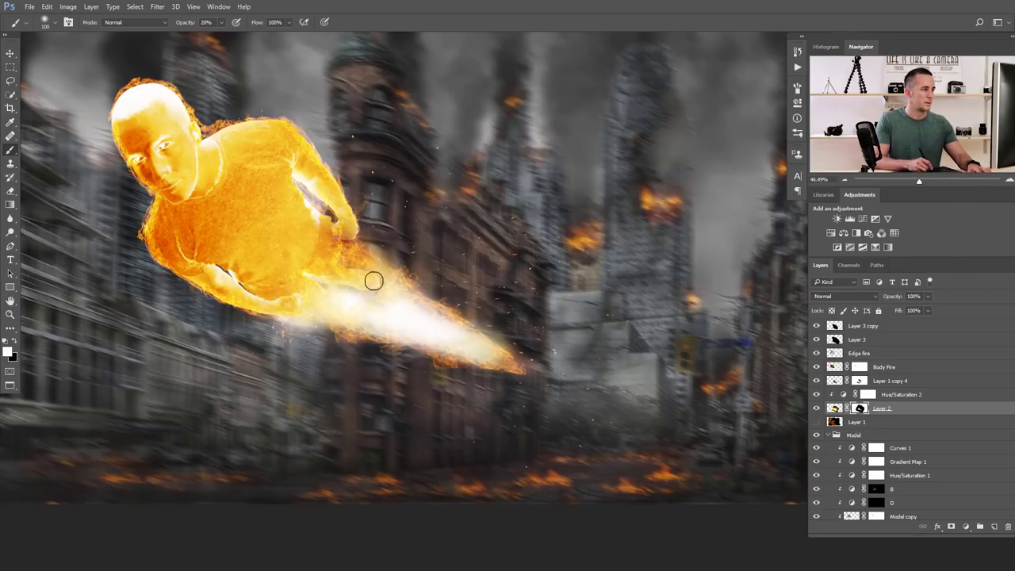
{"action": "key", "text": "bracketright"}
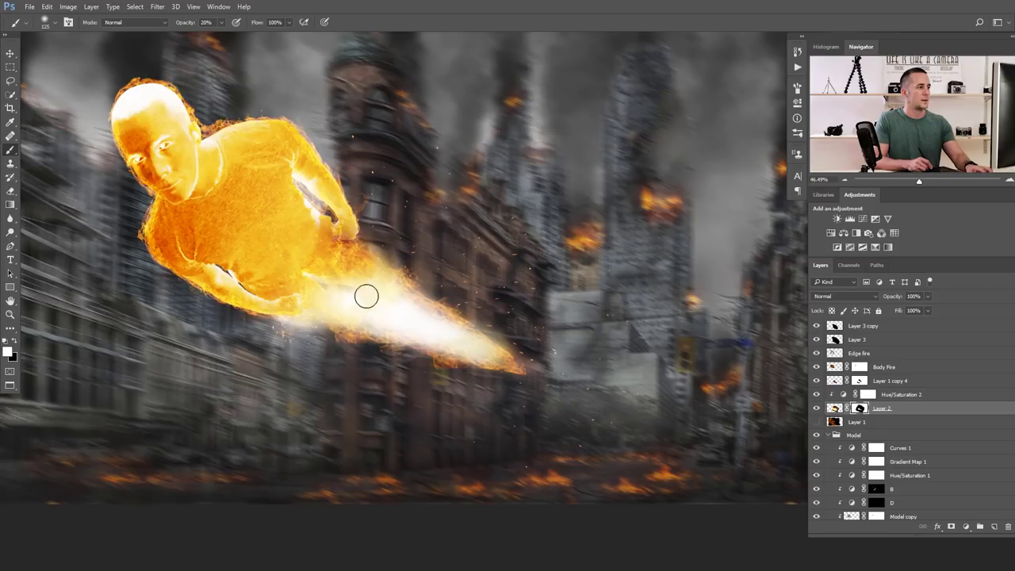
Collapse the Model group and add a new empty layer directly above Curves 2
{"action": "scroll", "coordinate": [373, 297], "scroll_direction": "down", "scroll_amount": 5}
{"action": "scroll", "coordinate": [389, 298], "scroll_direction": "up", "scroll_amount": 3}
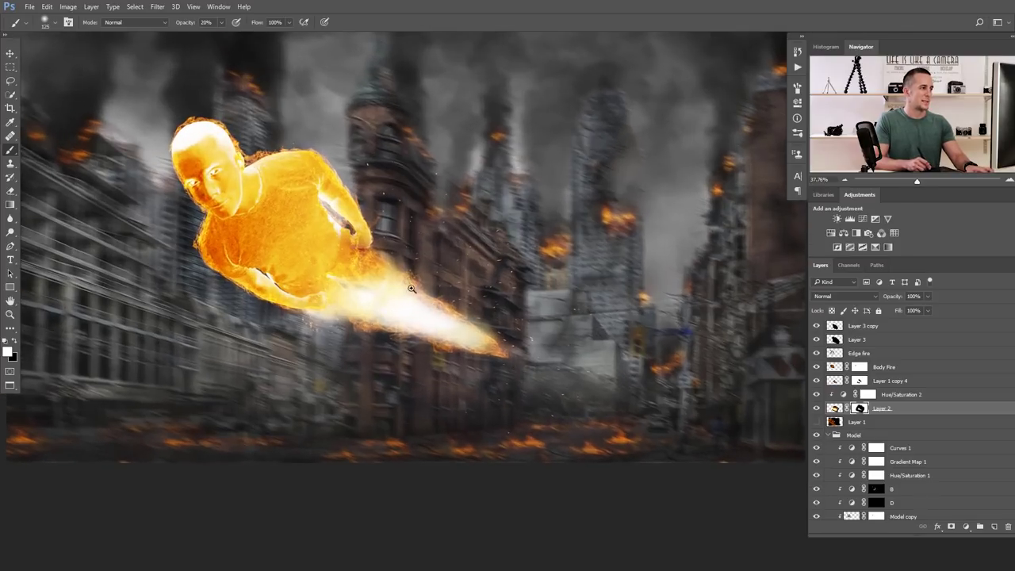
{"action": "left_click", "coordinate": [829, 437]}
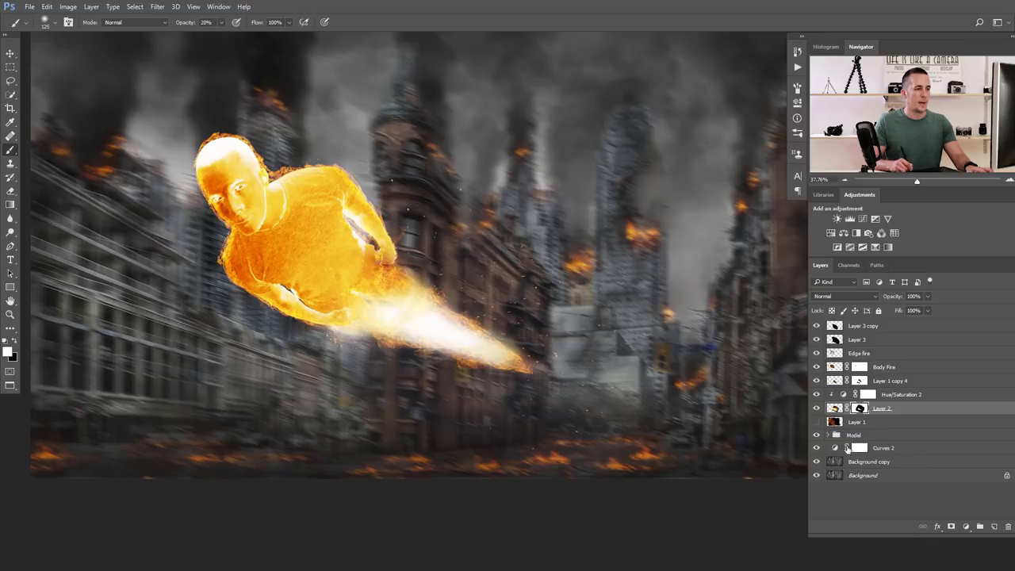
{"action": "left_click", "coordinate": [837, 448]}
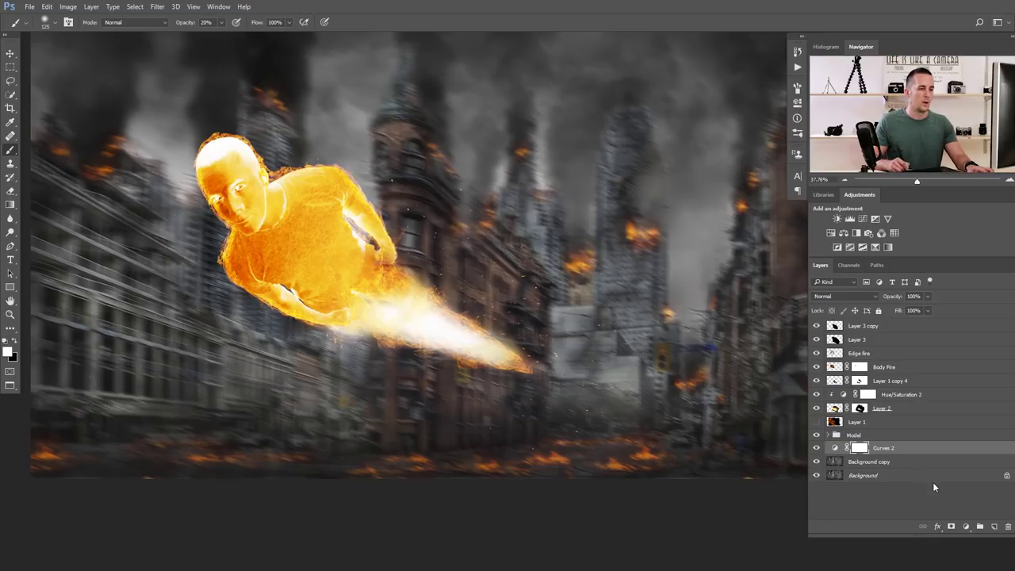
{"action": "left_click", "coordinate": [995, 526]}
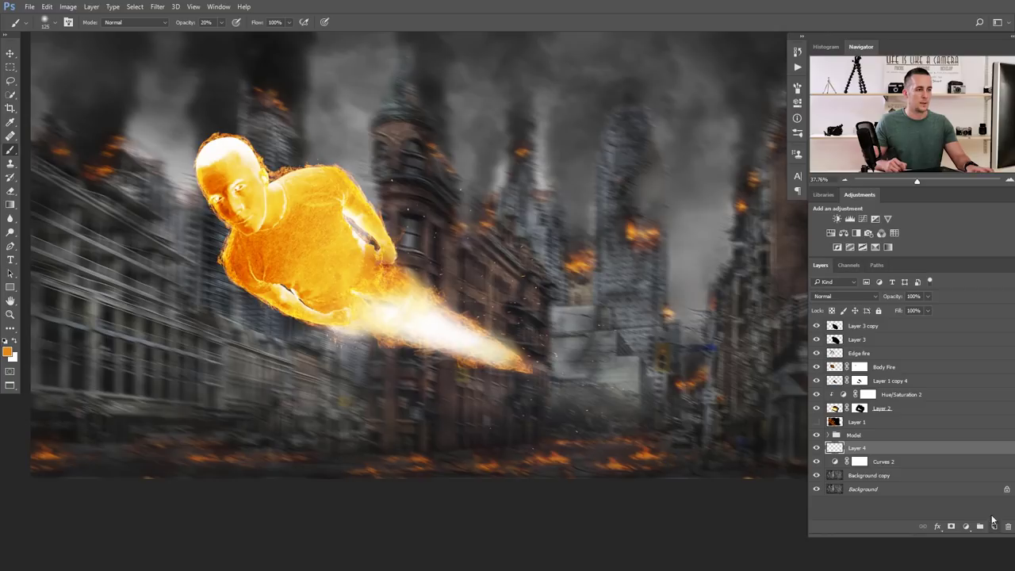
Paint white into the gaps between both arms and the torso on Layer 4 with a size 80 brush at 50% opacity
{"action": "scroll", "coordinate": [291, 283], "scroll_direction": "up", "scroll_amount": 2}
{"action": "key", "text": "x"}
{"action": "scroll", "coordinate": [291, 292], "scroll_direction": "up", "scroll_amount": 2}
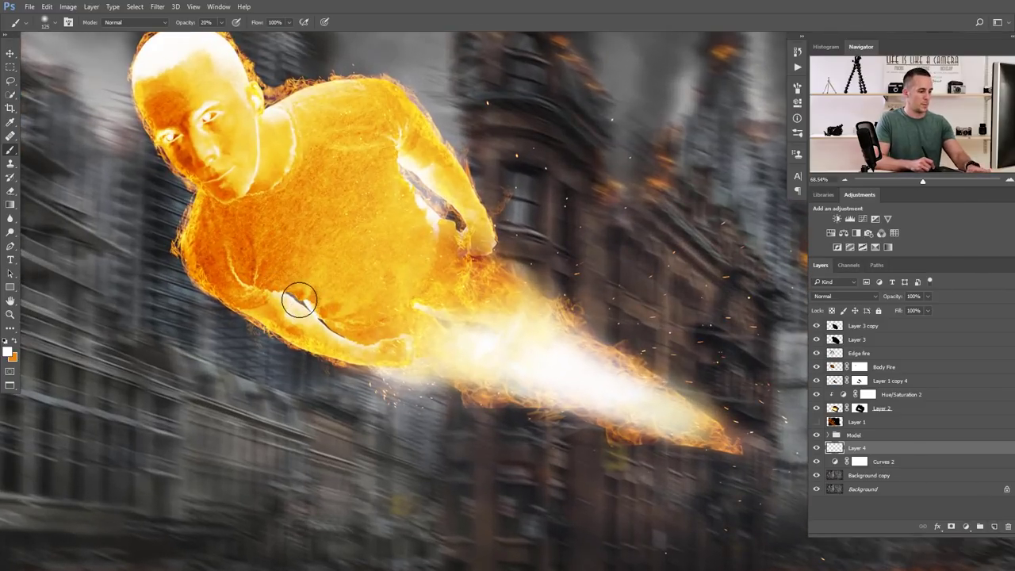
{"action": "key", "text": "5"}
{"action": "key", "text": "bracketleft"}
{"action": "key", "text": "bracketleft"}
{"action": "key", "text": "bracketleft"}
{"action": "key", "text": "bracketleft"}
{"action": "mouse_move", "coordinate": [303, 306]}
{"action": "left_mouse_down"}
{"action": "mouse_move", "coordinate": [295, 298]}
{"action": "mouse_move", "coordinate": [329, 323]}
{"action": "left_mouse_up"}
{"action": "mouse_move", "coordinate": [411, 184]}
{"action": "left_mouse_down"}
{"action": "mouse_move", "coordinate": [399, 166]}
{"action": "mouse_move", "coordinate": [445, 216]}
{"action": "left_mouse_up"}
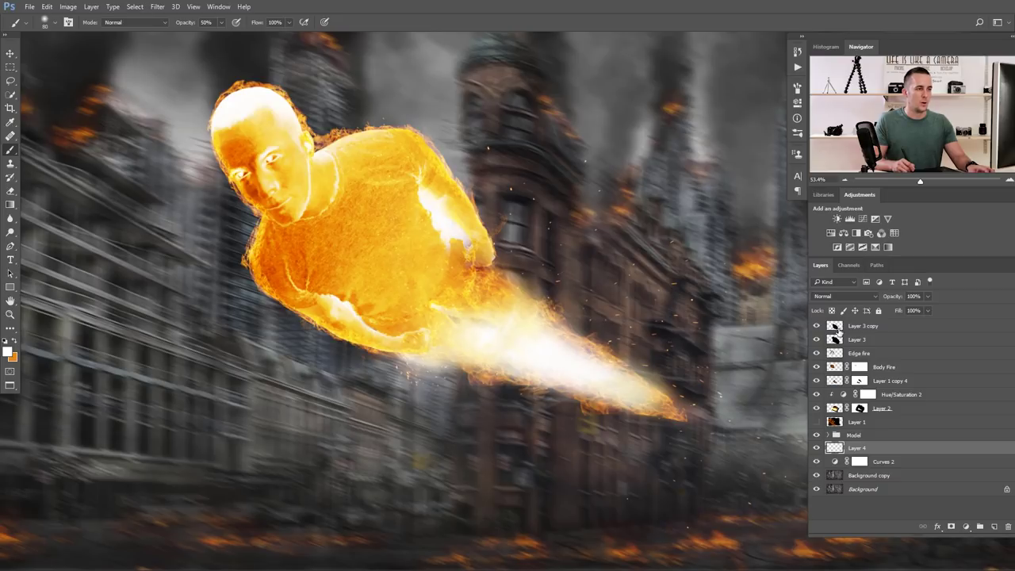
Group the layers from Layer 3 copy down to Layer 1 and name the group Fire
{"action": "left_click", "coordinate": [838, 331]}
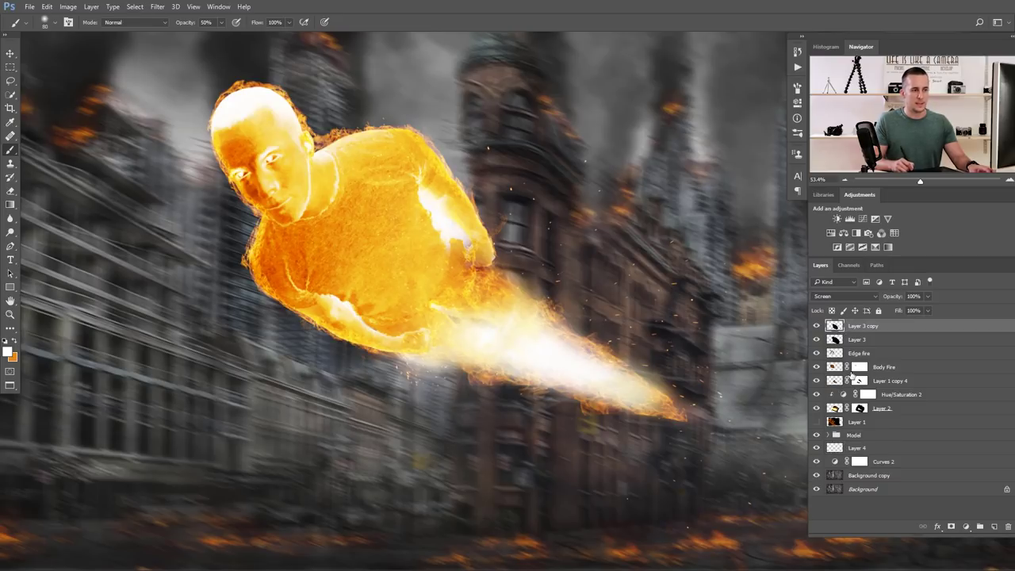
{"action": "left_click", "coordinate": [836, 422], "text": "shift"}
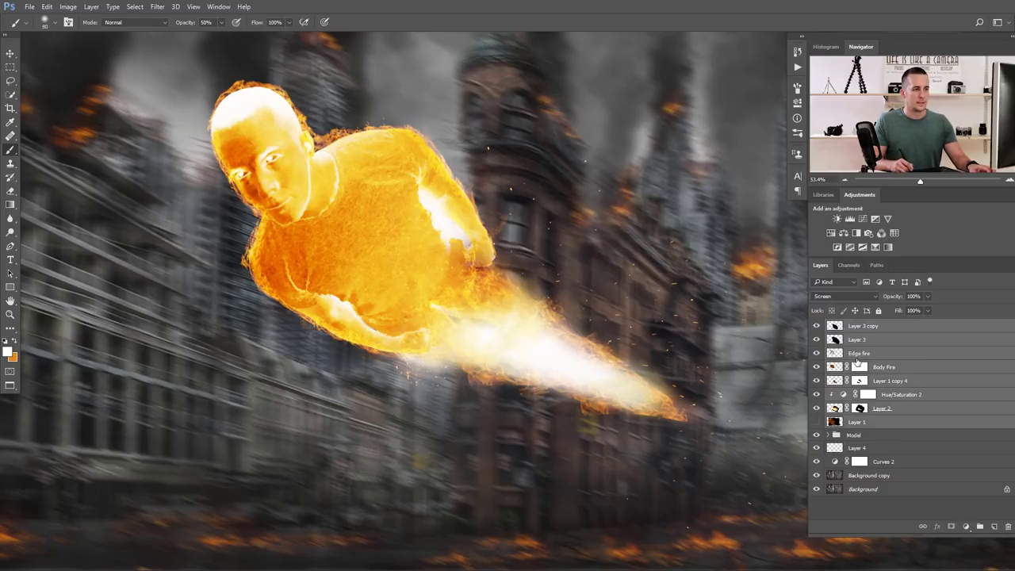
{"action": "key", "text": "ctrl+g"}
{"action": "double_click", "coordinate": [862, 325]}
{"action": "key", "text": "Return"}
Rename Layer 4, below the Model group, as White bright spots
{"action": "left_click_drag", "start_coordinate": [551, 317], "coordinate": [549, 317]}
{"action": "left_click", "coordinate": [839, 354]}
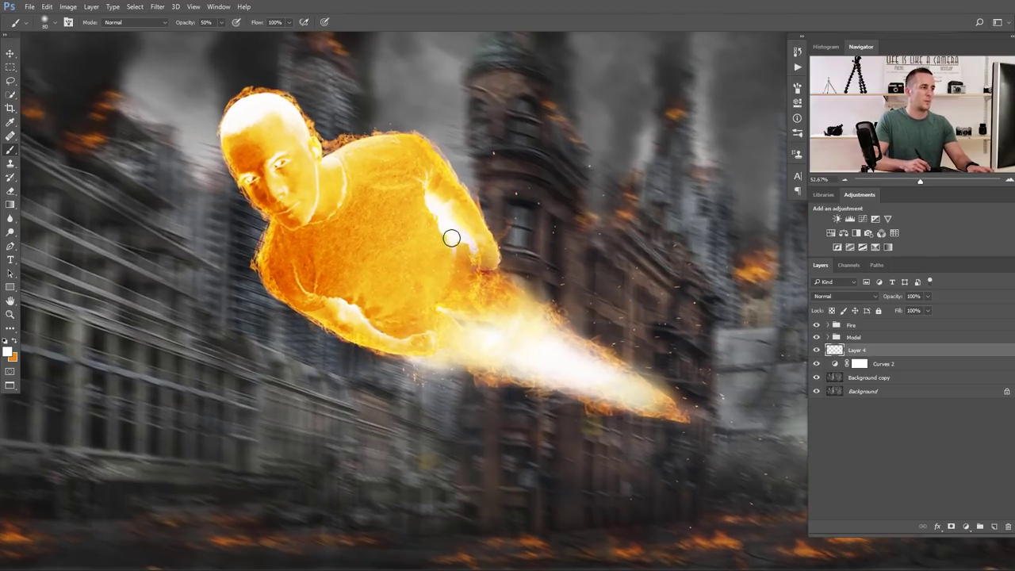
{"action": "scroll", "coordinate": [469, 249], "scroll_direction": "up", "scroll_amount": 1}
{"action": "key", "text": "x"}
{"action": "key", "text": "]"}
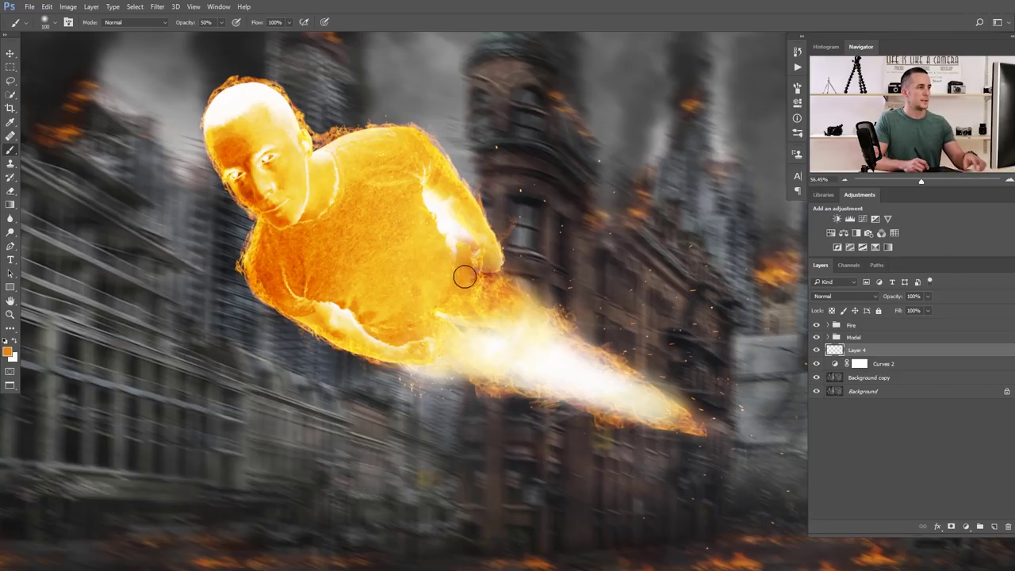
{"action": "double_click", "coordinate": [858, 351]}
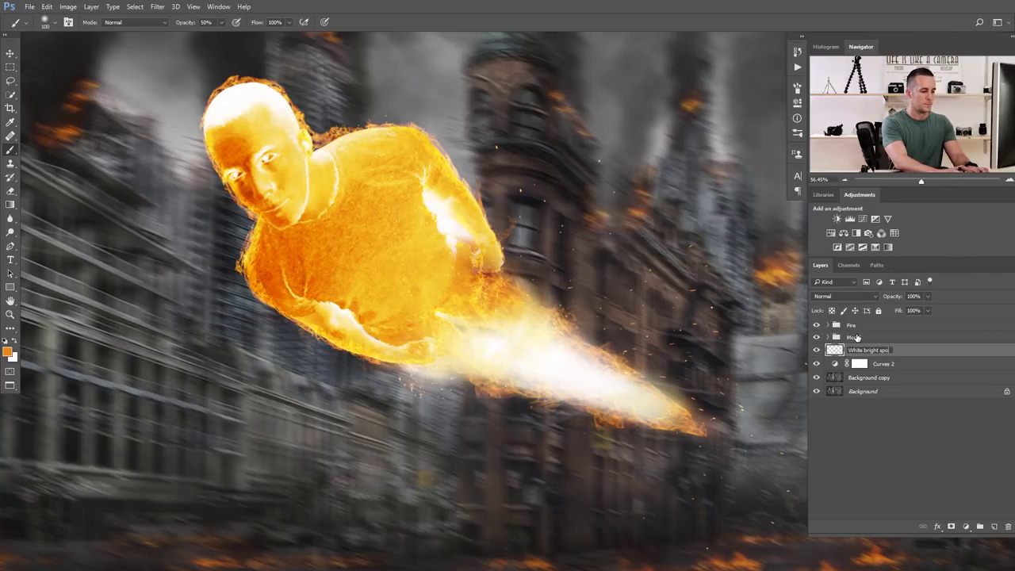
{"action": "key", "text": "Return"}
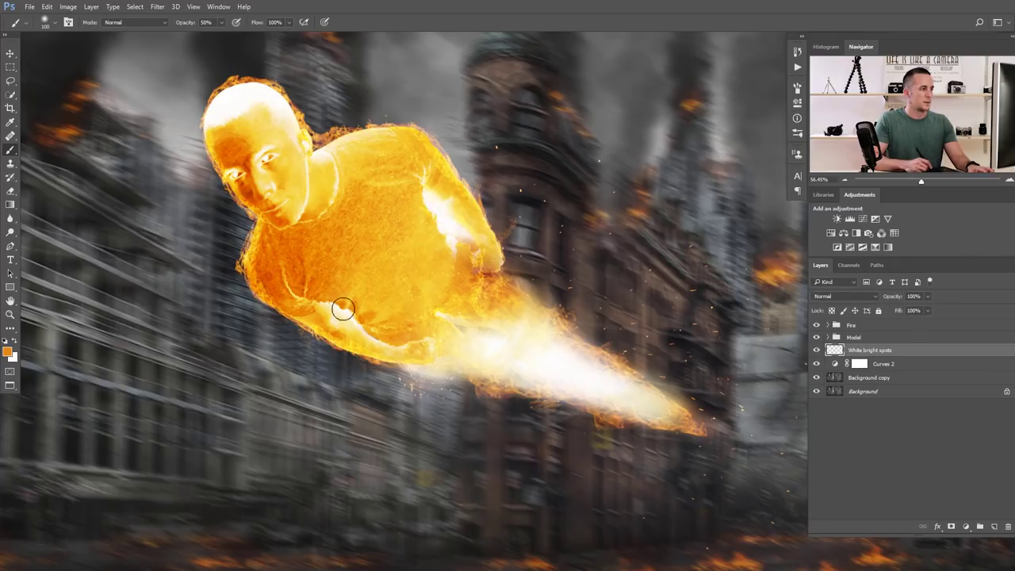
Compare the image with the White bright spots layer hidden and shown
{"action": "left_click", "coordinate": [816, 350]}
{"action": "left_click", "coordinate": [817, 361]}
{"action": "left_click", "coordinate": [839, 339]}
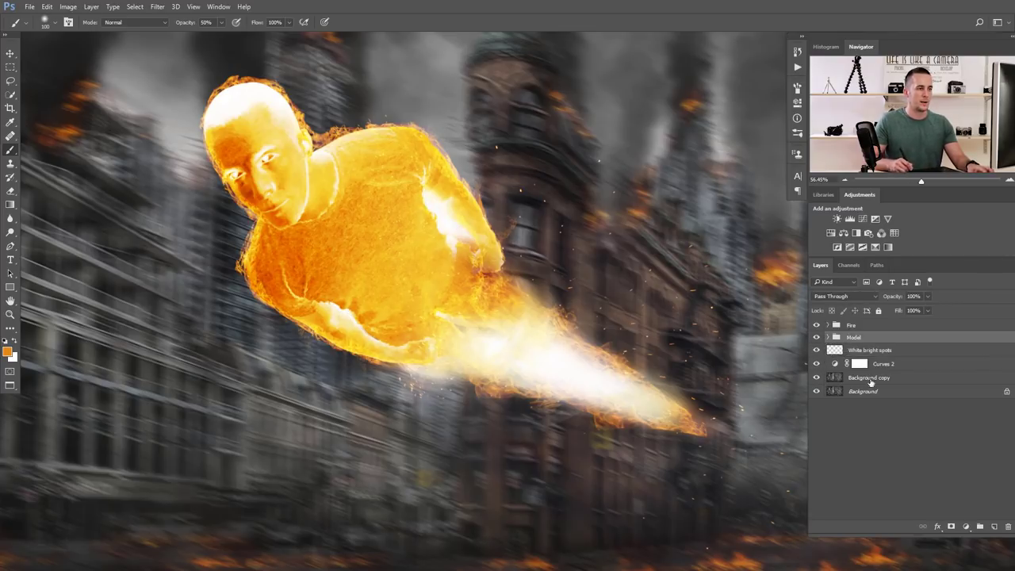
{"action": "left_click", "coordinate": [1000, 528]}
{"action": "left_click_drag", "start_coordinate": [835, 338], "coordinate": [844, 322]}
{"action": "double_click", "coordinate": [861, 329]}
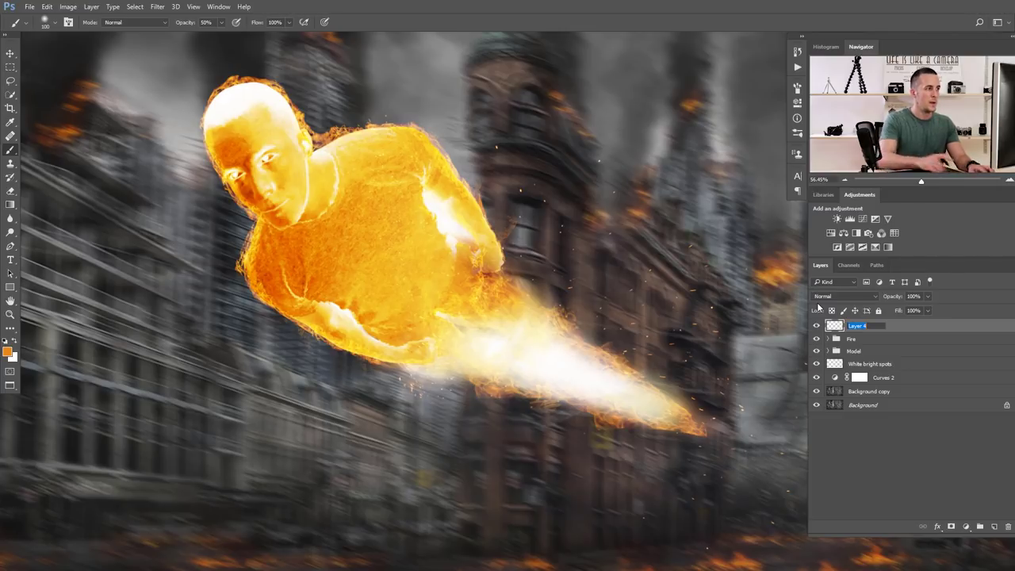
{"action": "key", "text": "Return"}
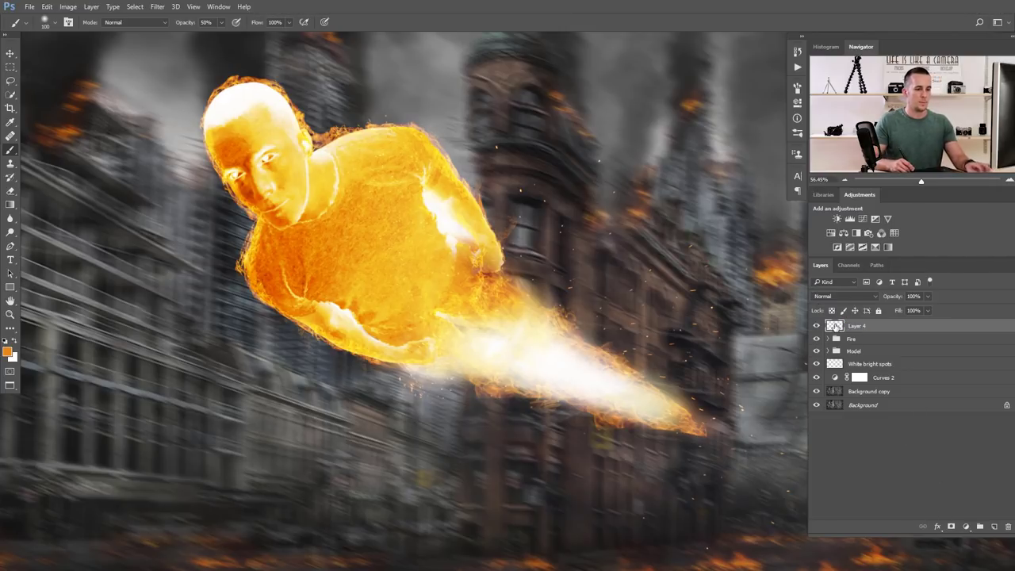
{"action": "key", "text": "Delete"}
Add a Curves adjustment above the Fire group, raise its midtones to brighten the image, and invert its mask to black
{"action": "left_click", "coordinate": [965, 526]}
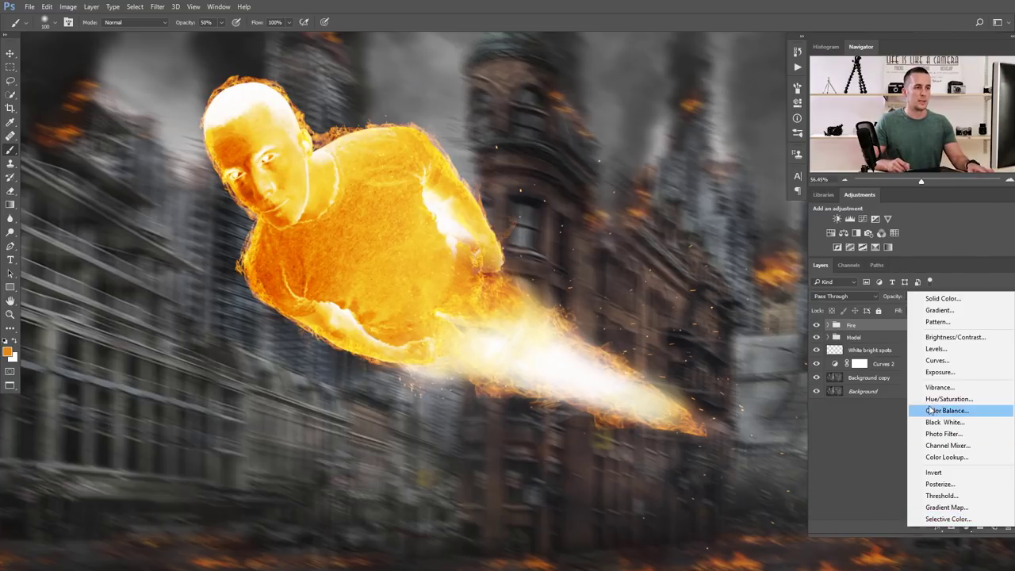
{"action": "left_click", "coordinate": [943, 362]}
{"action": "left_click_drag", "start_coordinate": [670, 231], "coordinate": [672, 194]}
{"action": "left_click", "coordinate": [766, 84]}
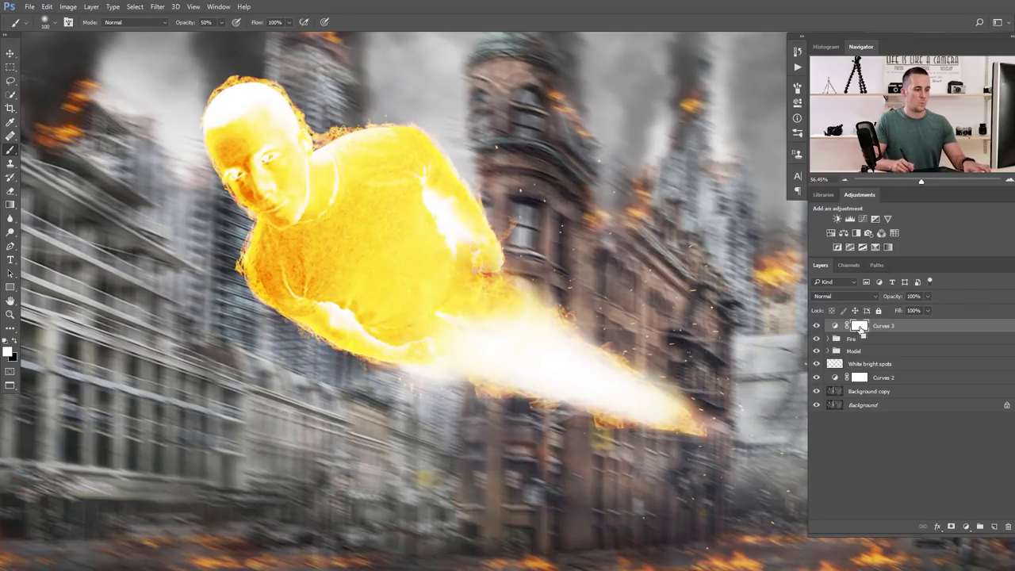
{"action": "key", "text": "ctrl+i"}
Paint white on the Curves 3 mask over the bright gaps along both arms at 50% opacity, using brush sizes 60 and 90
{"action": "scroll", "coordinate": [398, 211], "scroll_direction": "up", "scroll_amount": 2}
{"action": "mouse_move", "coordinate": [439, 191]}
{"action": "left_mouse_down"}
{"action": "mouse_move", "coordinate": [450, 232]}
{"action": "mouse_move", "coordinate": [445, 187]}
{"action": "mouse_move", "coordinate": [467, 229]}
{"action": "mouse_move", "coordinate": [446, 213]}
{"action": "mouse_move", "coordinate": [470, 259]}
{"action": "mouse_move", "coordinate": [441, 193]}
{"action": "mouse_move", "coordinate": [488, 219]}
{"action": "mouse_move", "coordinate": [461, 190]}
{"action": "mouse_move", "coordinate": [499, 265]}
{"action": "left_mouse_up"}
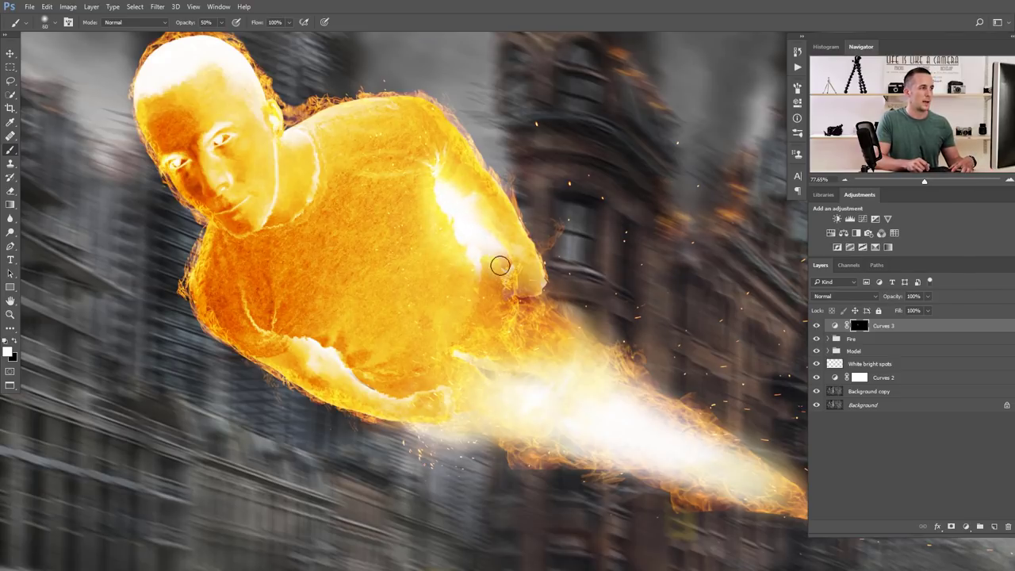
{"action": "key", "text": "bracketright"}
{"action": "key", "text": "bracketright"}
{"action": "key", "text": "bracketright"}
{"action": "mouse_move", "coordinate": [296, 338]}
{"action": "left_mouse_down"}
{"action": "mouse_move", "coordinate": [357, 378]}
{"action": "mouse_move", "coordinate": [316, 344]}
{"action": "left_mouse_up"}
Paint subtle white highlights on the Curves 3 mask over the shirt and face with a size 25 brush at 10% opacity
{"action": "key", "text": "1"}
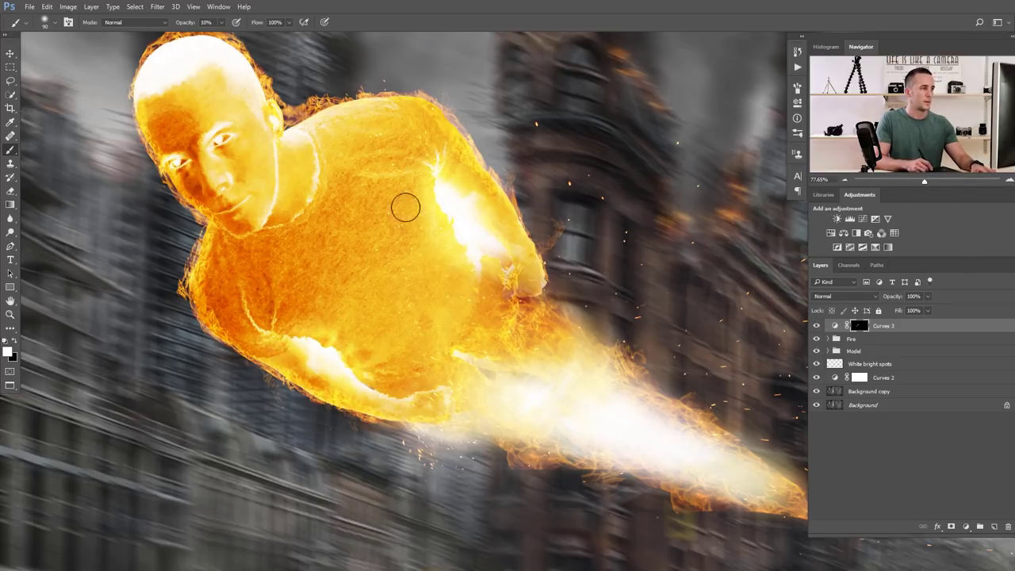
{"action": "key", "text": "bracketleft"}
{"action": "key", "text": "bracketleft"}
{"action": "key", "text": "bracketleft"}
{"action": "key", "text": "bracketleft"}
{"action": "key", "text": "bracketleft"}
{"action": "key", "text": "bracketleft"}
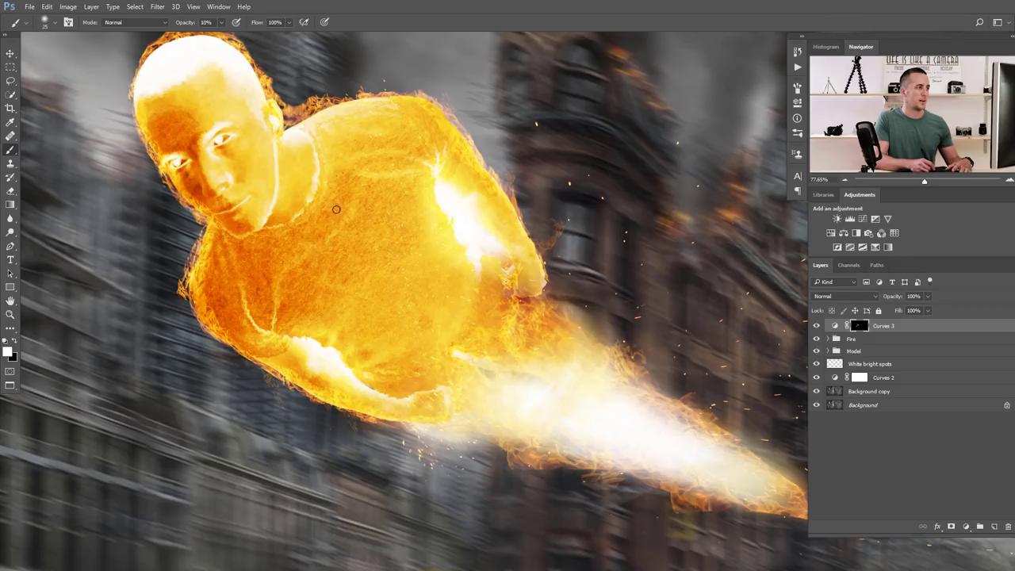
{"action": "left_click_drag", "start_coordinate": [192, 118], "coordinate": [241, 172]}
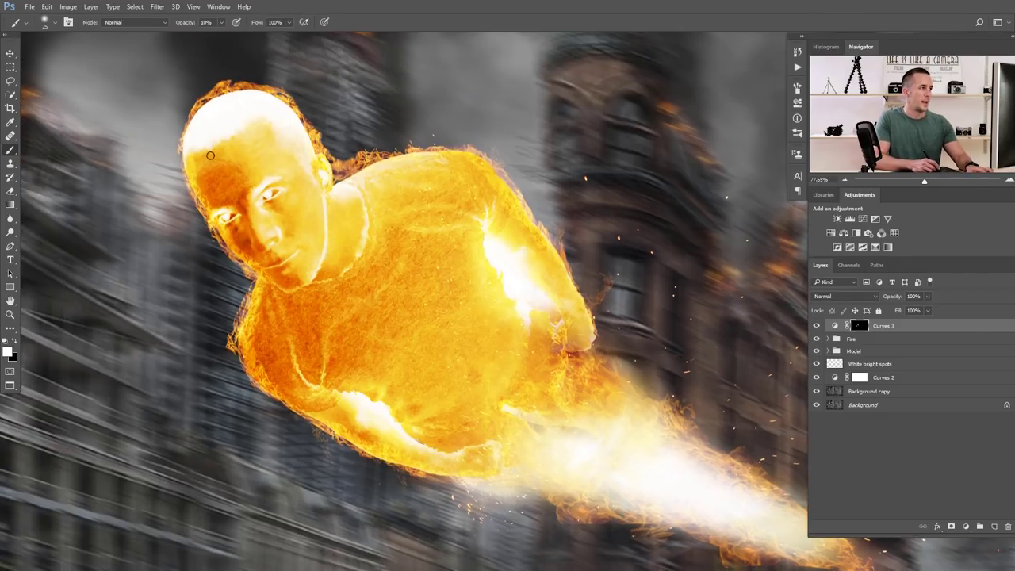
Load the Model copy layer's outline as a selection and contract it by 10 pixels
{"action": "scroll", "coordinate": [333, 183], "scroll_direction": "down", "scroll_amount": 5}
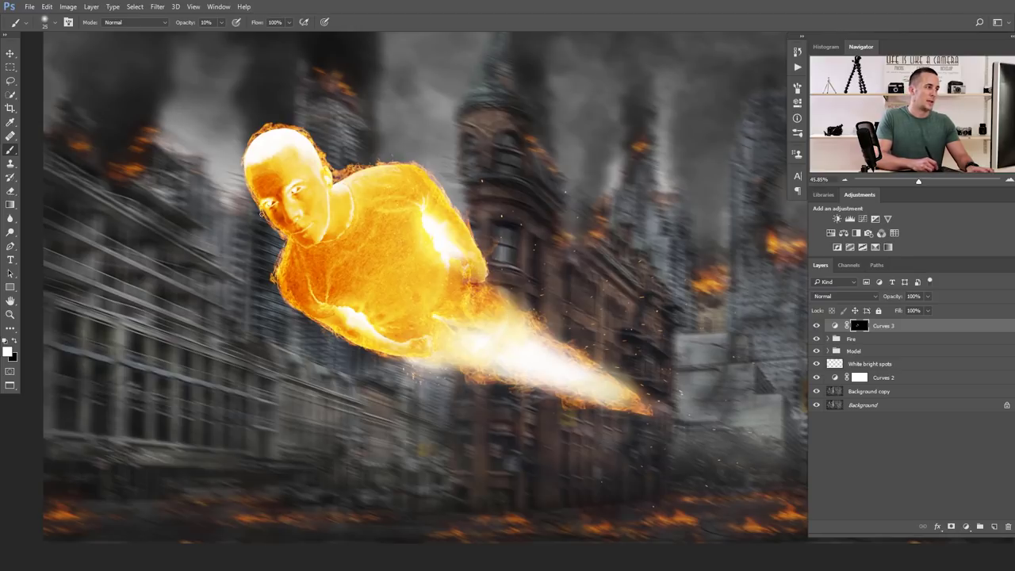
{"action": "scroll", "coordinate": [385, 259], "scroll_direction": "up", "scroll_amount": 1}
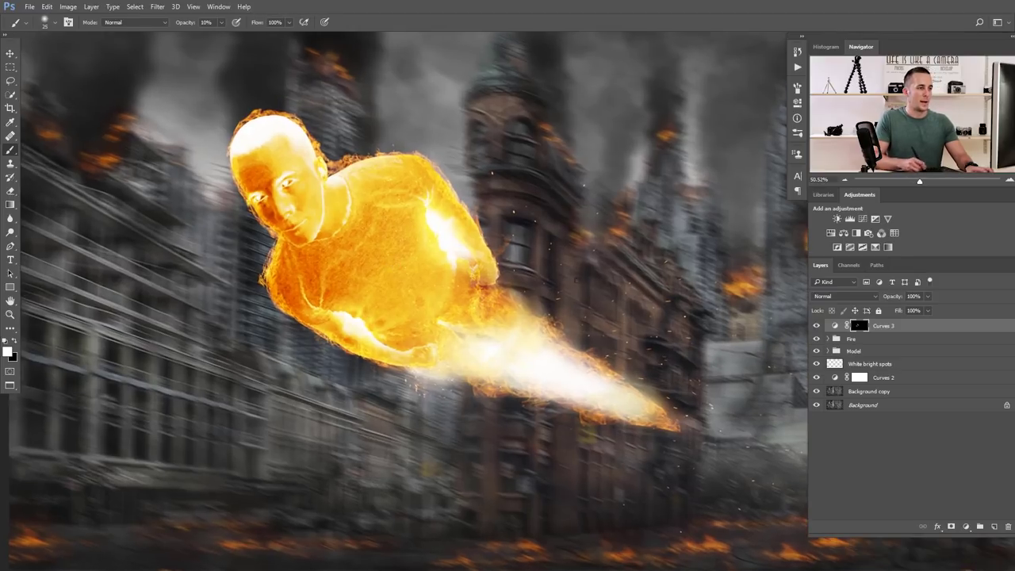
{"action": "left_click", "coordinate": [827, 351]}
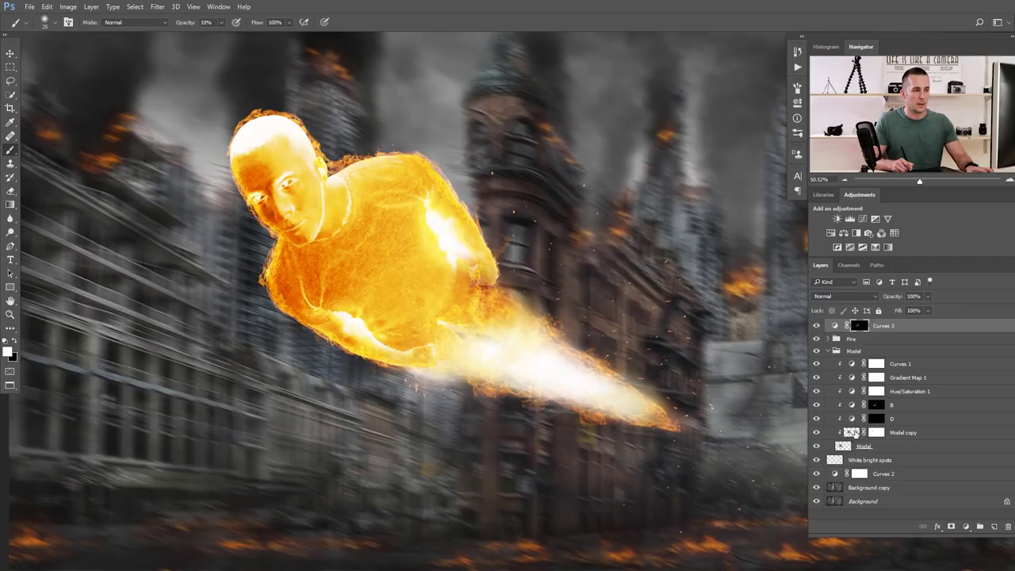
{"action": "left_click", "coordinate": [851, 433]}
{"action": "left_click", "coordinate": [852, 433], "text": "ctrl"}
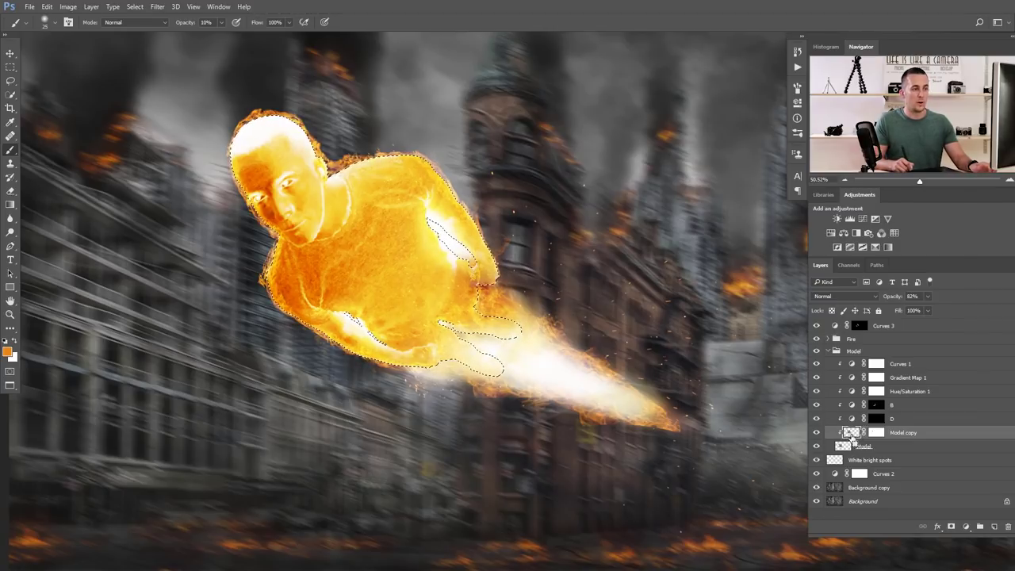
{"action": "left_click", "coordinate": [135, 7]}
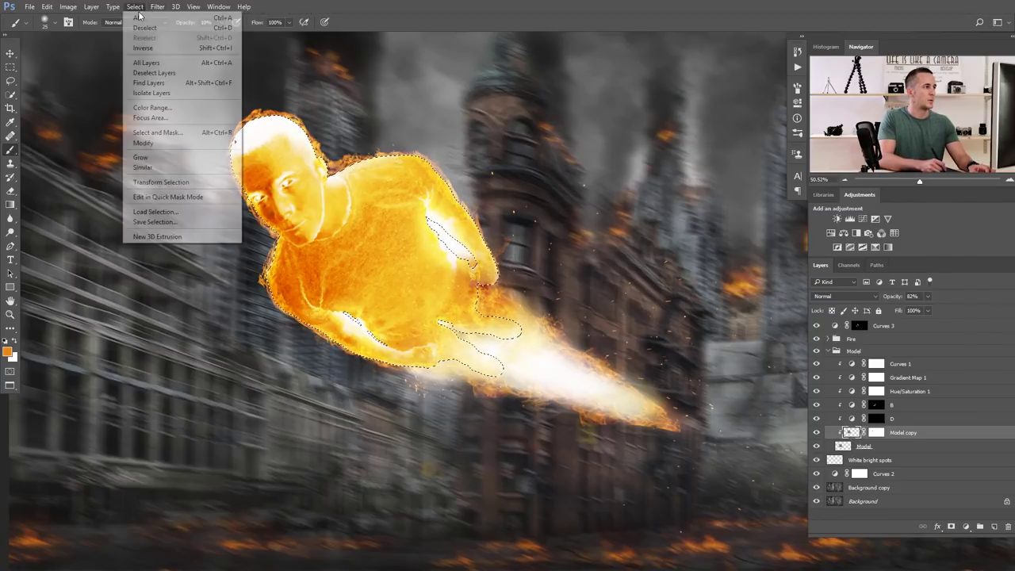
{"action": "mouse_move", "coordinate": [159, 144]}
{"action": "left_click", "coordinate": [93, 175]}
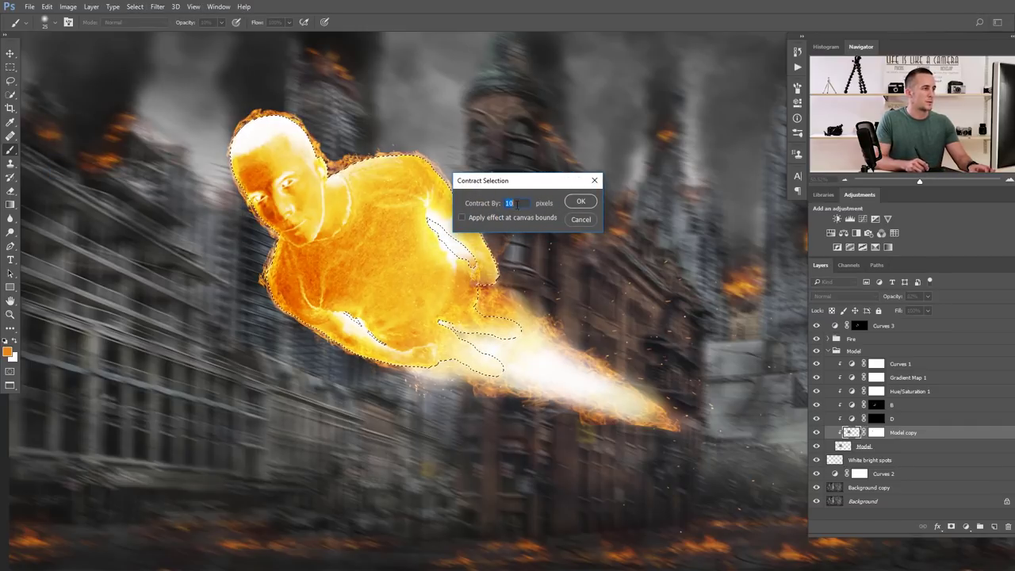
{"action": "left_click", "coordinate": [580, 201]}
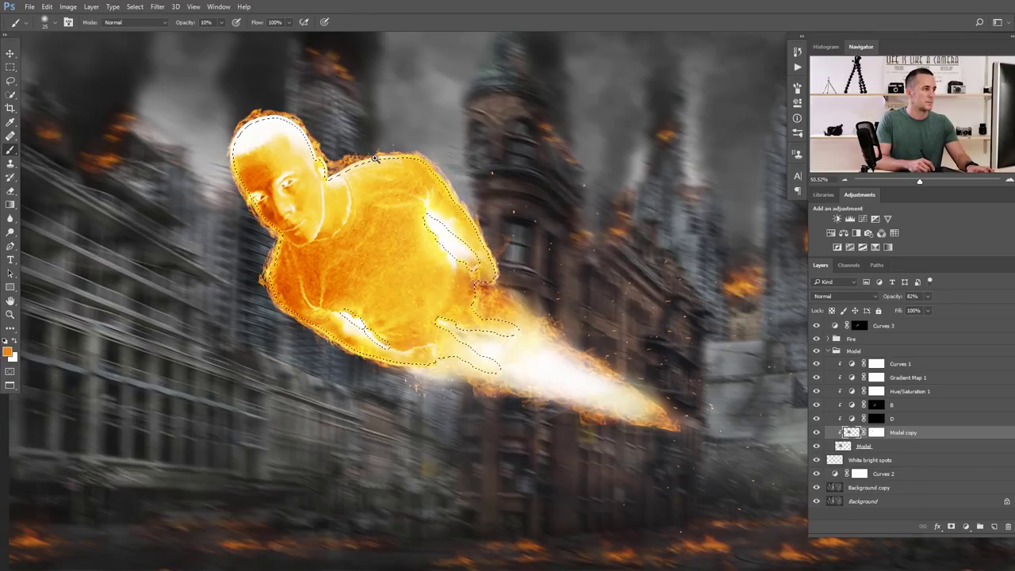
Feather the contracted body selection using the preset radius
{"action": "scroll", "coordinate": [417, 164], "scroll_direction": "up", "scroll_amount": 3}
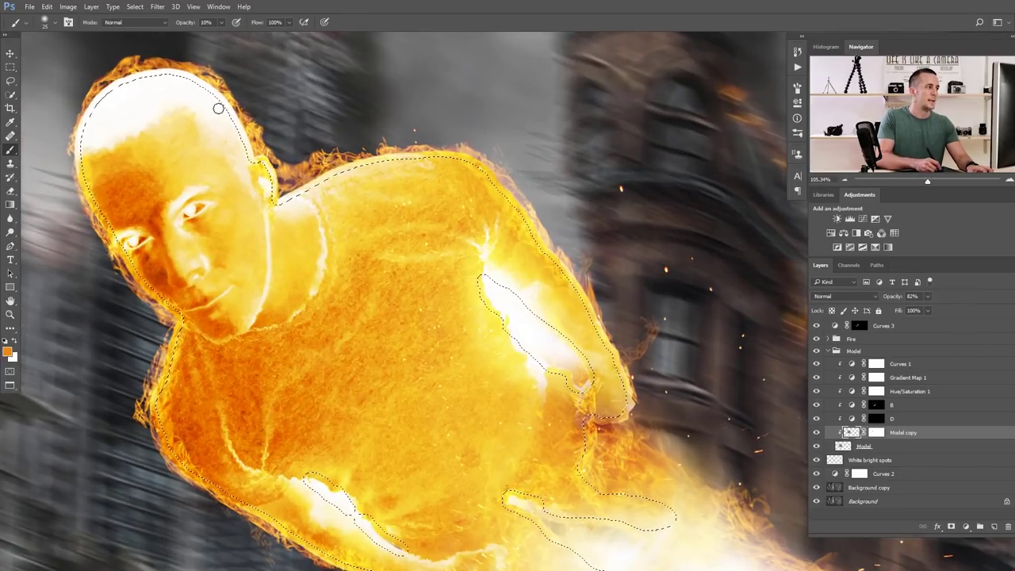
{"action": "left_click", "coordinate": [137, 7]}
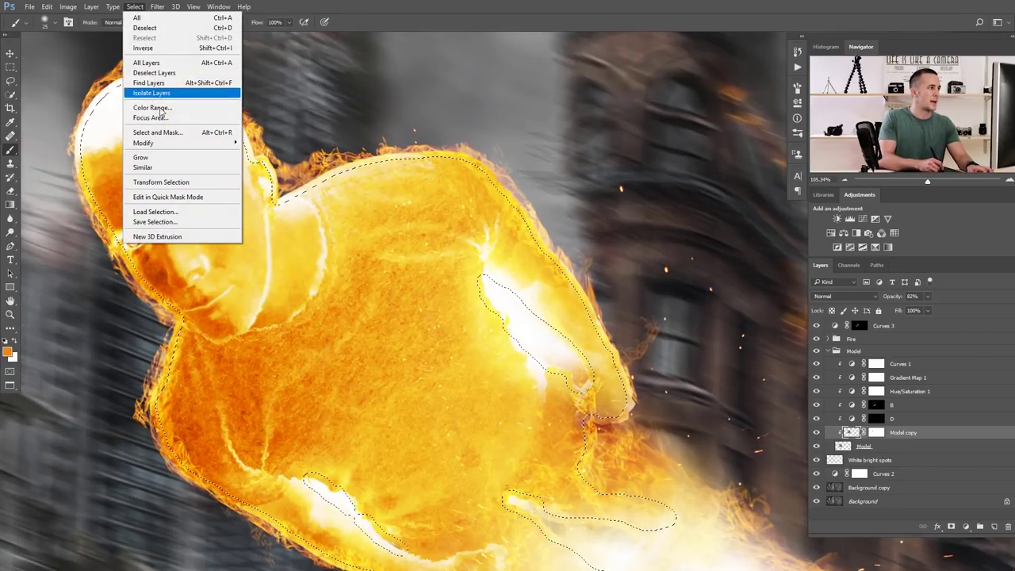
{"action": "mouse_move", "coordinate": [144, 143]}
{"action": "left_click", "coordinate": [94, 183]}
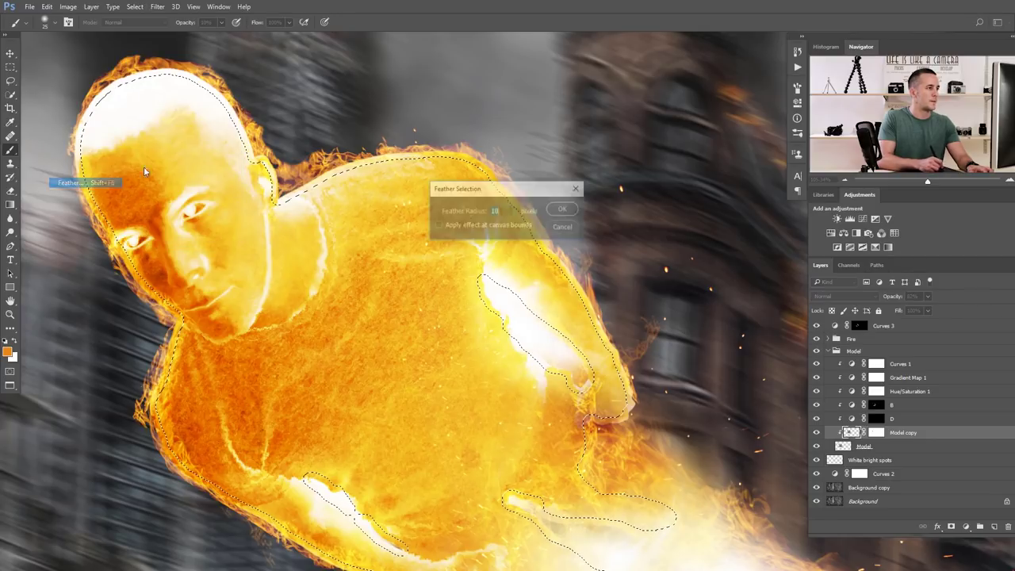
{"action": "left_click", "coordinate": [563, 210]}
{"action": "left_click", "coordinate": [473, 210], "text": "ctrl+alt"}
{"action": "left_click", "coordinate": [473, 210], "text": "ctrl+alt"}
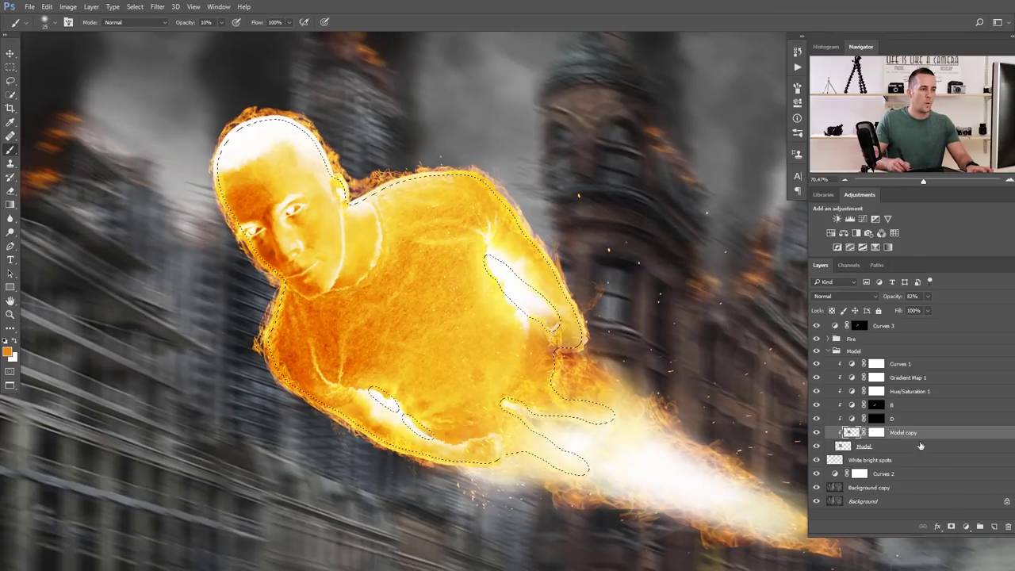
Add a Curves adjustment above Curves 1 from the selection and invert its mask so it affects the body's edges
{"action": "left_click", "coordinate": [868, 366]}
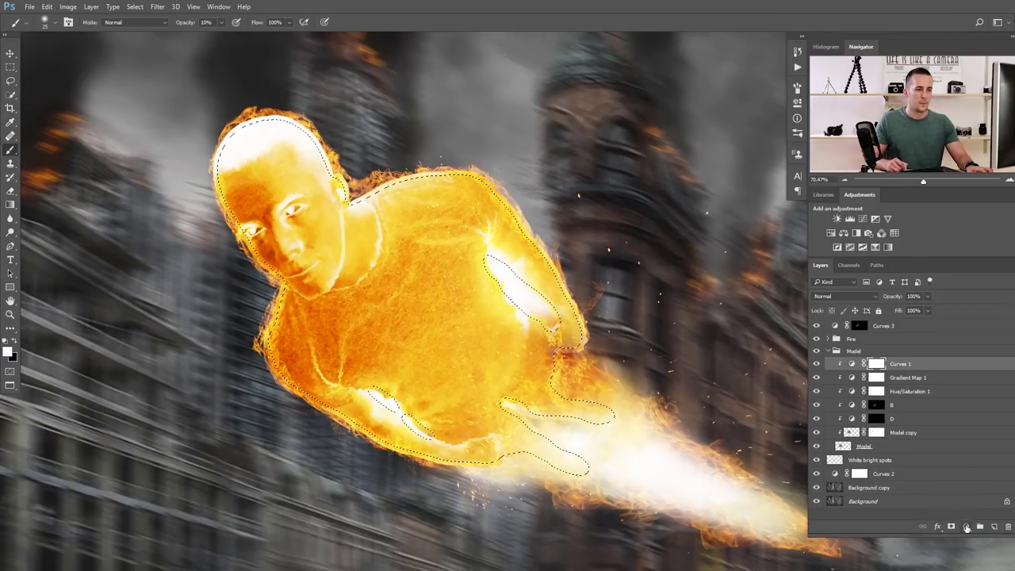
{"action": "left_click", "coordinate": [966, 527]}
{"action": "left_click", "coordinate": [949, 364]}
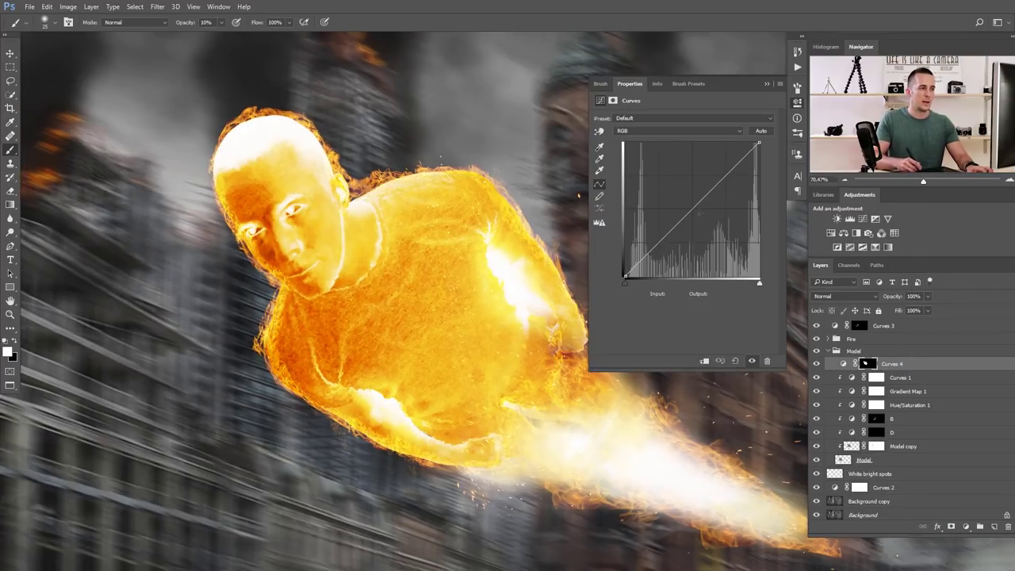
{"action": "left_click", "coordinate": [869, 364]}
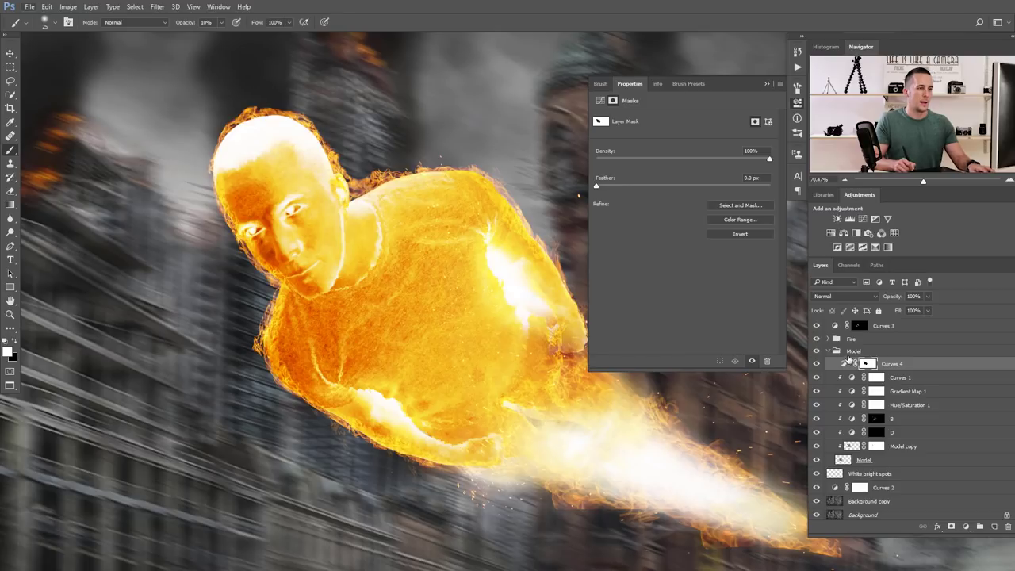
Raise the Curves 4 midtones, clip the adjustment to the layers below, and pull in its white point to brighten the edges
{"action": "left_click", "coordinate": [847, 363]}
{"action": "left_click_drag", "start_coordinate": [682, 220], "coordinate": [676, 187]}
{"action": "left_click", "coordinate": [847, 368], "text": "alt"}
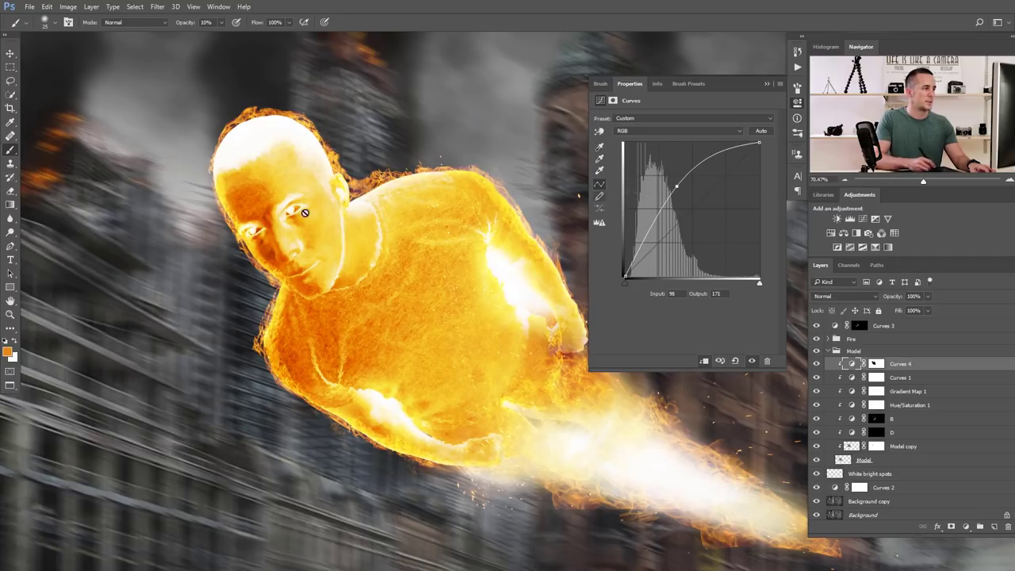
{"action": "left_click_drag", "start_coordinate": [759, 141], "coordinate": [719, 143]}
{"action": "mouse_move", "coordinate": [677, 188]}
{"action": "left_mouse_down"}
{"action": "mouse_move", "coordinate": [661, 177]}
{"action": "mouse_move", "coordinate": [671, 183]}
{"action": "left_mouse_up"}
{"action": "left_click", "coordinate": [766, 85]}
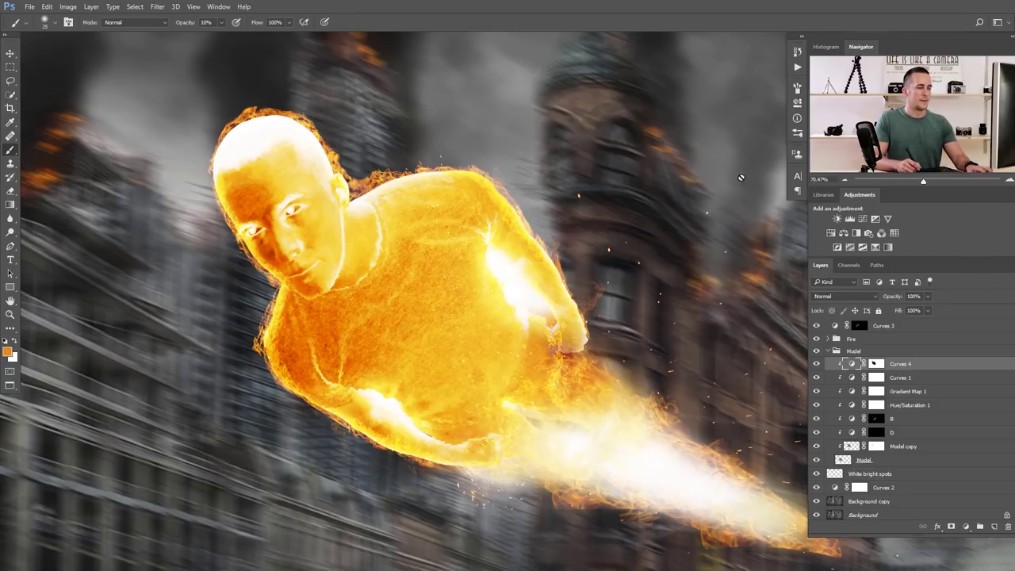
Add an empty clipped layer above Curves 4 and copy the Curves 4 mask onto it
{"action": "left_click", "coordinate": [991, 524]}
{"action": "left_click", "coordinate": [849, 369], "text": "alt"}
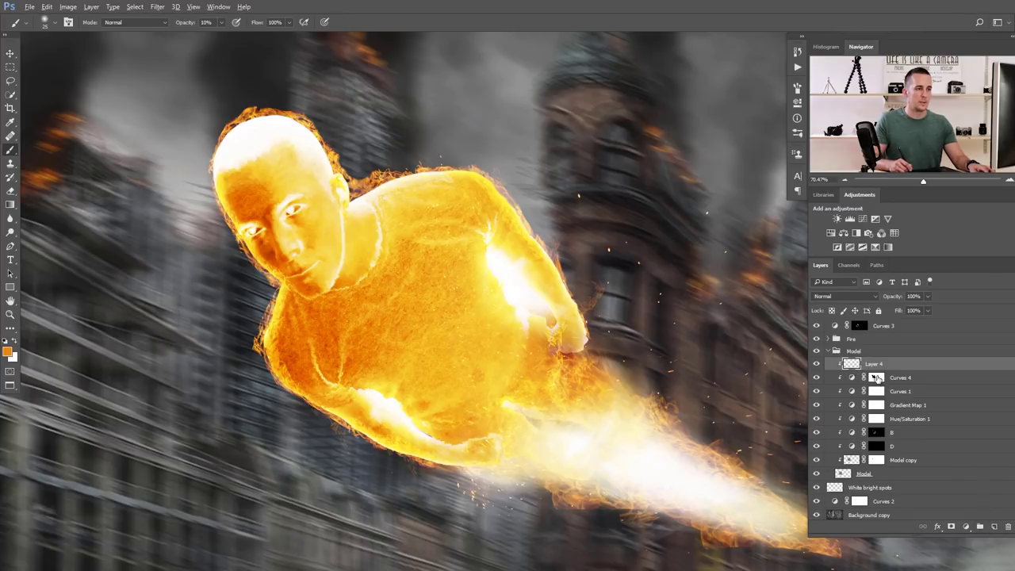
{"action": "left_click_drag", "start_coordinate": [878, 370], "coordinate": [876, 363]}
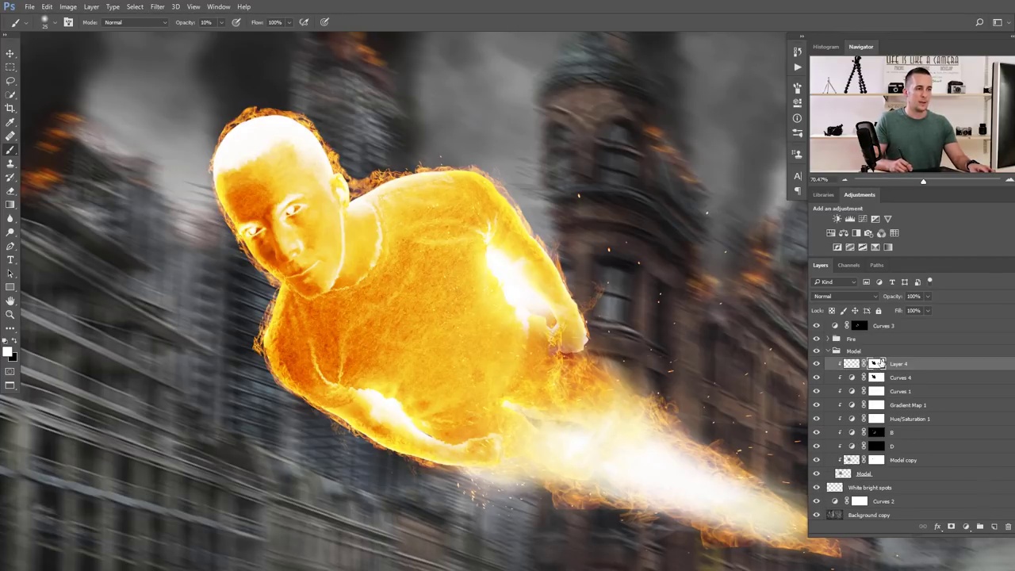
Paint white along the figure's edges on Layer 4 with a size 90 brush, at 20% and then 50% opacity
{"action": "left_click", "coordinate": [851, 363]}
{"action": "key", "text": "x"}
{"action": "key", "text": "bracketright"}
{"action": "key", "text": "bracketright"}
{"action": "key", "text": "bracketright"}
{"action": "key", "text": "bracketright"}
{"action": "key", "text": "bracketright"}
{"action": "key", "text": "2"}
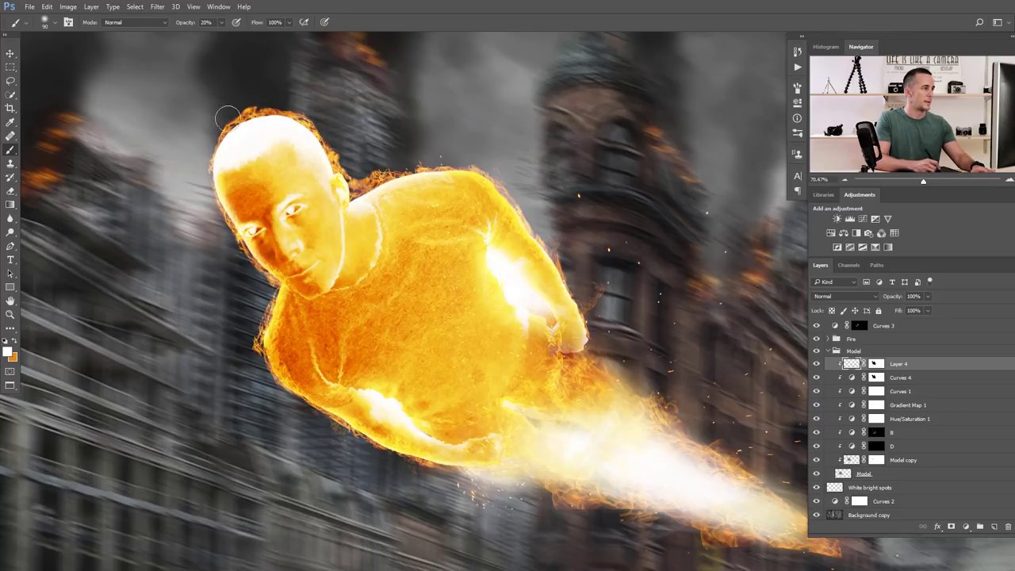
{"action": "key", "text": "5"}
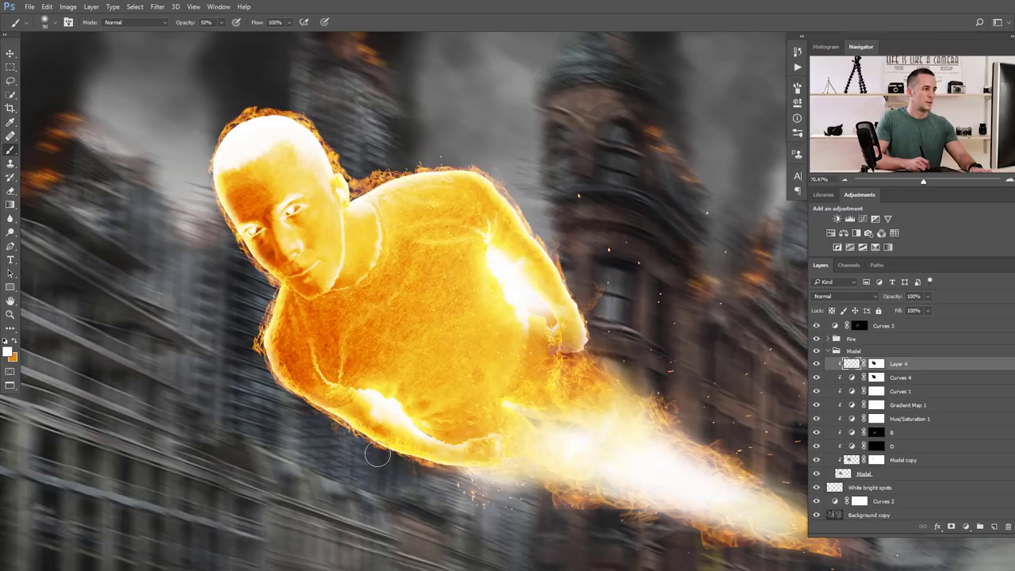
{"action": "left_click_drag", "start_coordinate": [569, 432], "coordinate": [434, 366]}
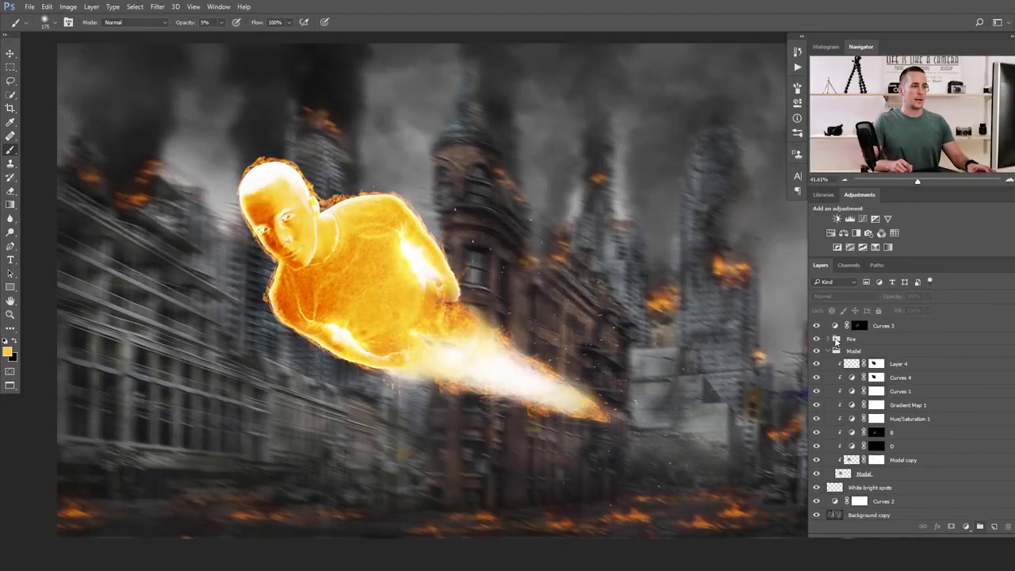
Duplicate the Fire group twice, merge the two copies into one layer, and set its blend mode to Screen
{"action": "left_click", "coordinate": [844, 342]}
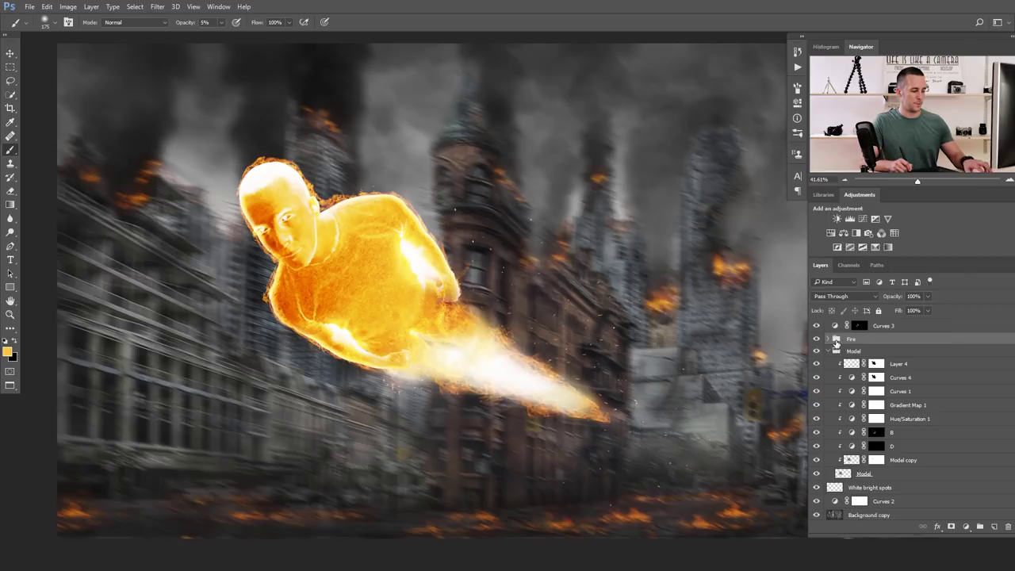
{"action": "key", "text": "ctrl+j"}
{"action": "key", "text": "ctrl+j"}
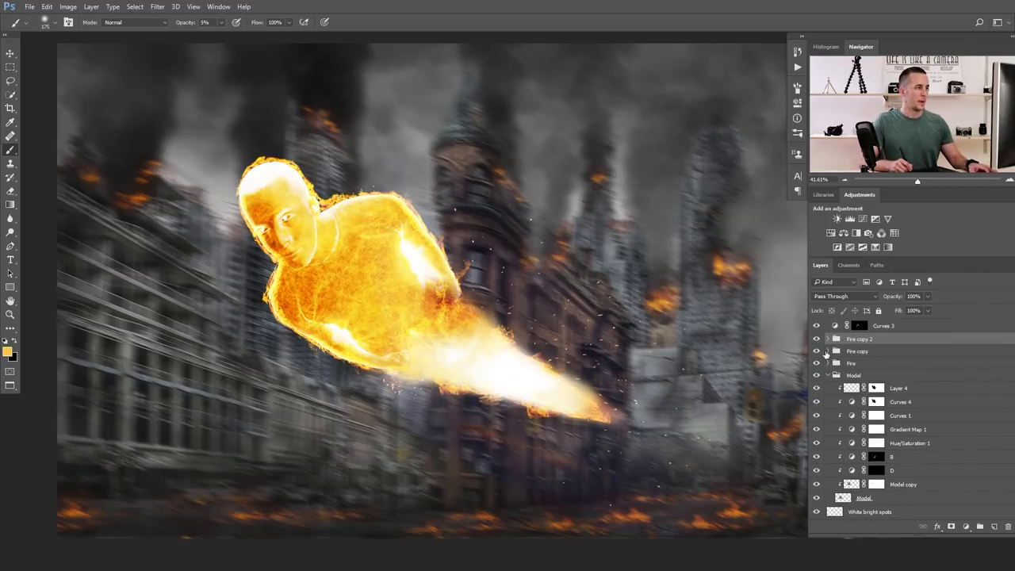
{"action": "left_click", "coordinate": [856, 354], "text": "shift"}
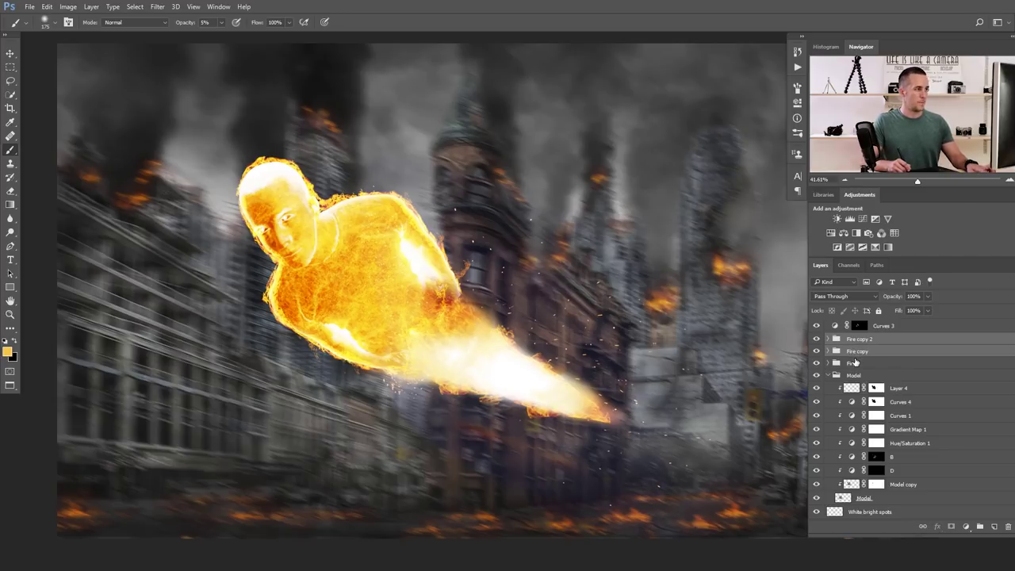
{"action": "key", "text": "ctrl+e"}
{"action": "left_click", "coordinate": [845, 296]}
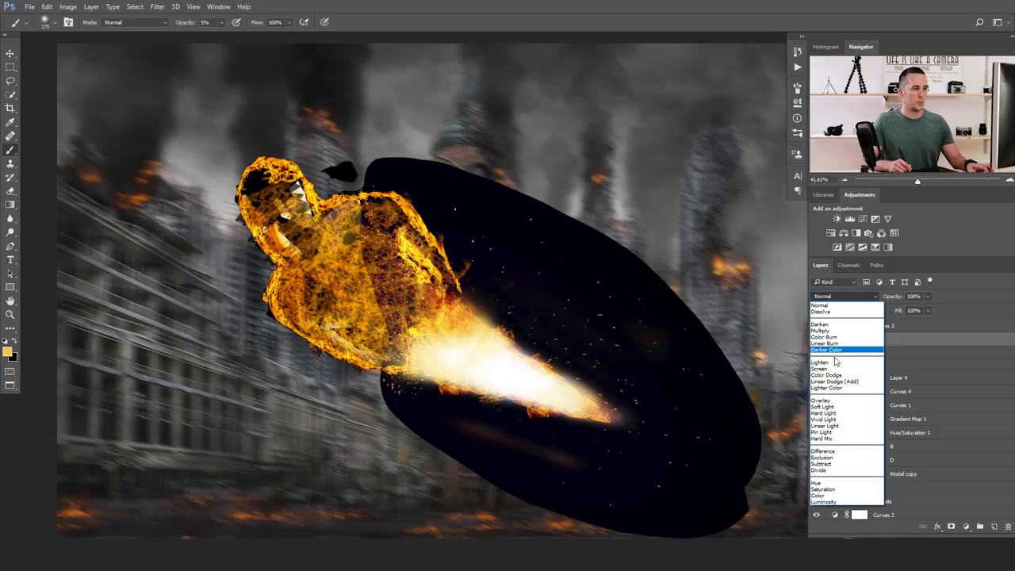
{"action": "left_click", "coordinate": [828, 373]}
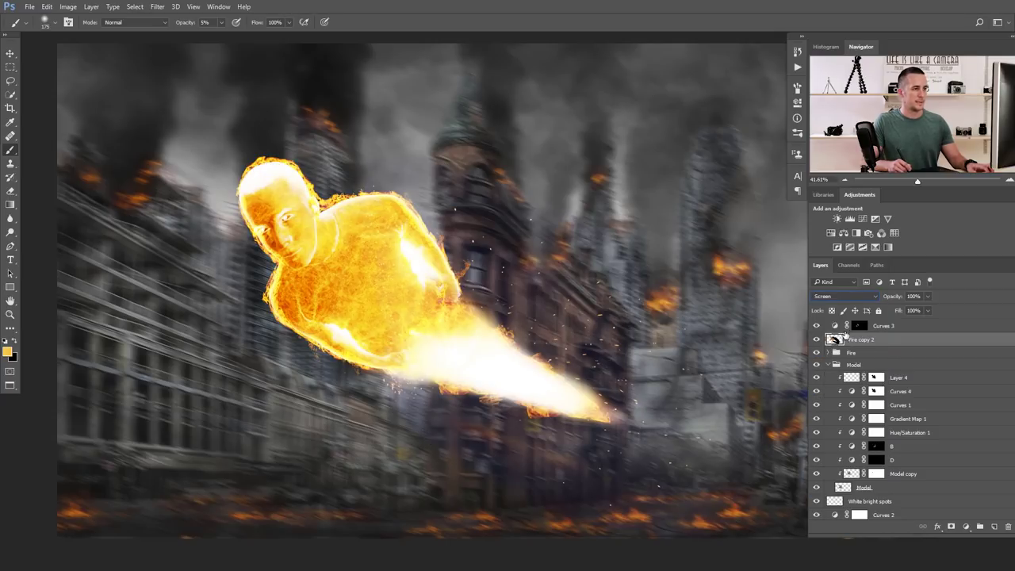
Add an inverted mask to Fire copy 2 and paint white along the figure's edges at 100% opacity with a size 175 brush
{"action": "left_click", "coordinate": [953, 528]}
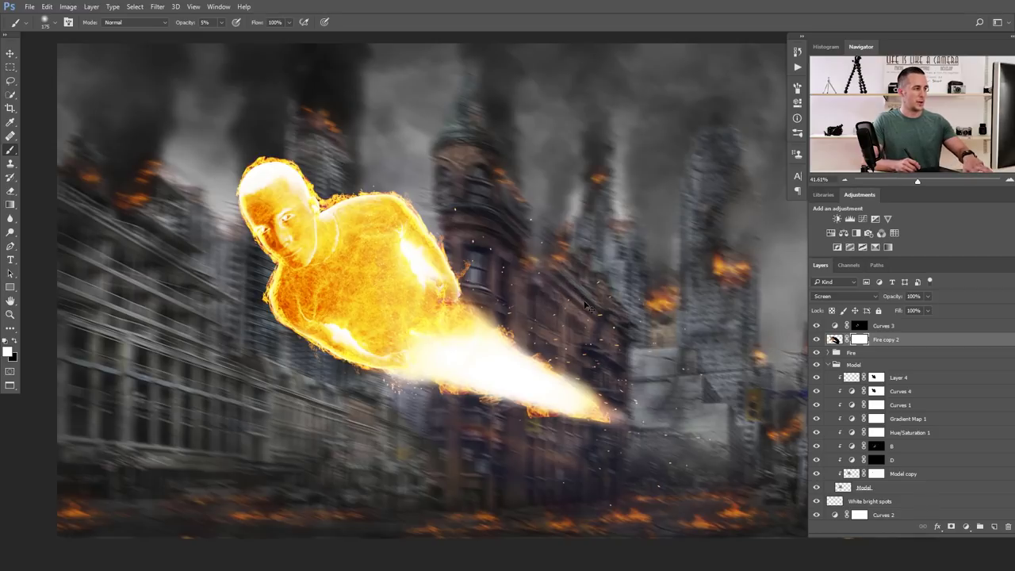
{"action": "key", "text": "ctrl+i"}
{"action": "scroll", "coordinate": [255, 230], "scroll_direction": "up", "scroll_amount": 1}
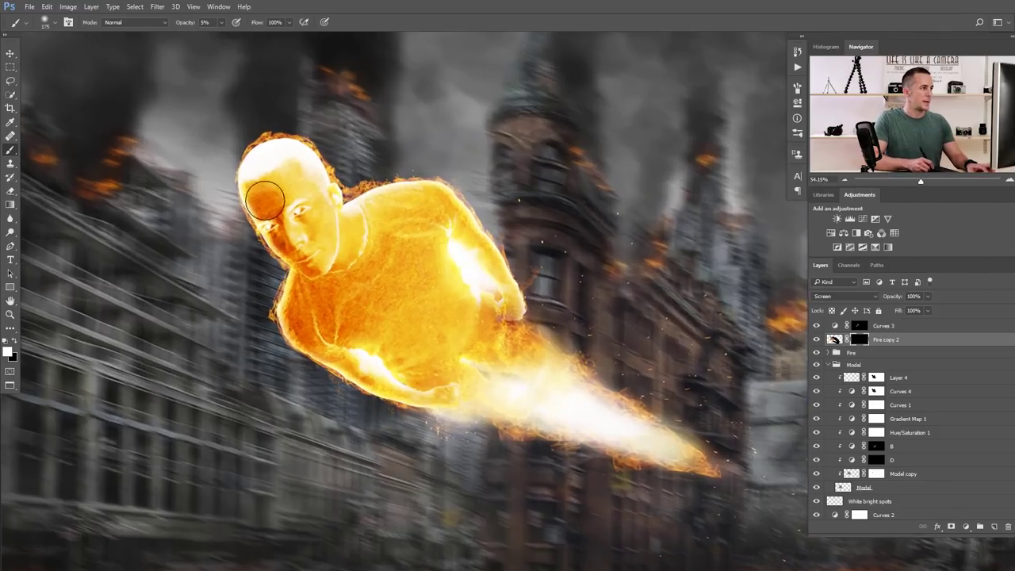
{"action": "key", "text": "x"}
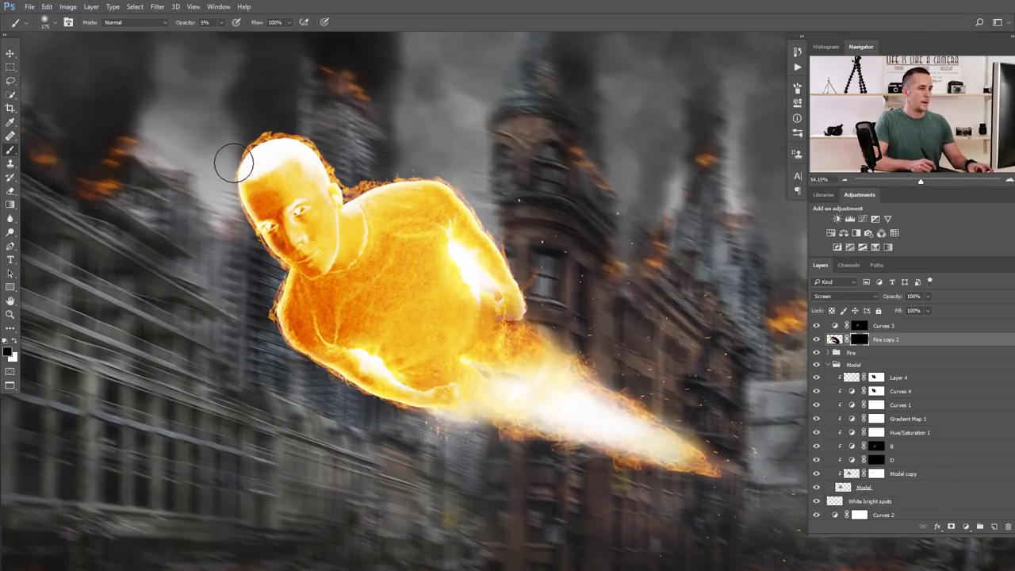
{"action": "key", "text": "x"}
{"action": "key", "text": "o"}
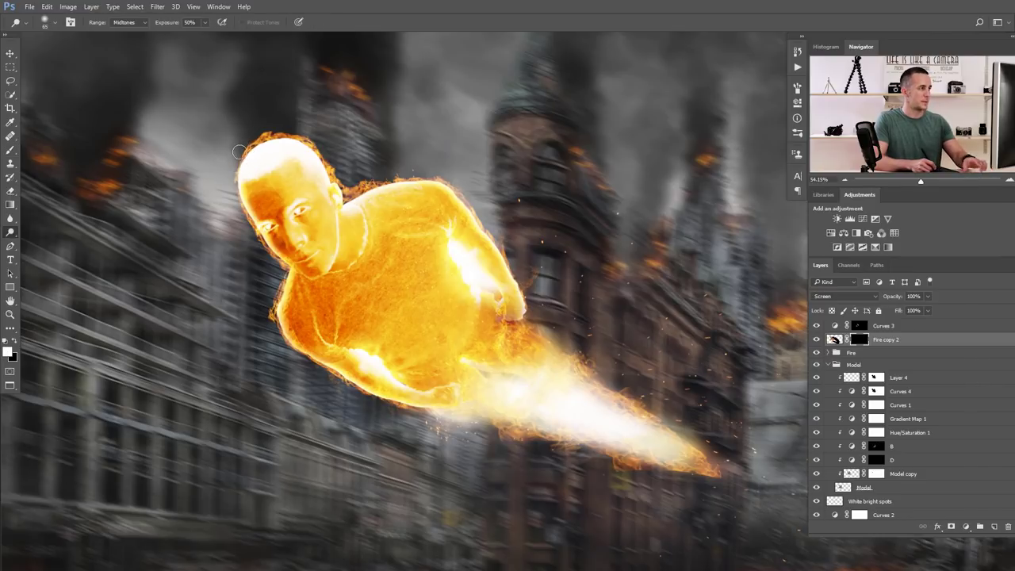
{"action": "key", "text": "b"}
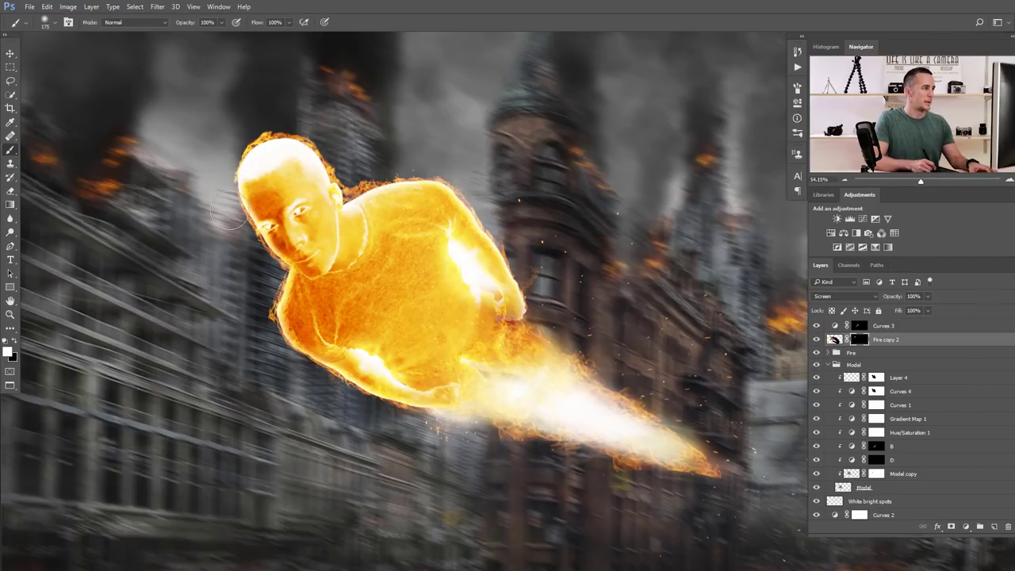
{"action": "mouse_move", "coordinate": [244, 255]}
{"action": "left_mouse_down"}
{"action": "mouse_move", "coordinate": [266, 271]}
{"action": "mouse_move", "coordinate": [264, 337]}
{"action": "mouse_move", "coordinate": [293, 371]}
{"action": "mouse_move", "coordinate": [364, 408]}
{"action": "mouse_move", "coordinate": [409, 430]}
{"action": "mouse_move", "coordinate": [407, 420]}
{"action": "mouse_move", "coordinate": [454, 434]}
{"action": "mouse_move", "coordinate": [466, 426]}
{"action": "mouse_move", "coordinate": [619, 478]}
{"action": "mouse_move", "coordinate": [697, 487]}
{"action": "mouse_move", "coordinate": [698, 428]}
{"action": "mouse_move", "coordinate": [556, 329]}
{"action": "mouse_move", "coordinate": [504, 231]}
{"action": "mouse_move", "coordinate": [460, 195]}
{"action": "mouse_move", "coordinate": [390, 162]}
{"action": "mouse_move", "coordinate": [340, 177]}
{"action": "mouse_move", "coordinate": [294, 130]}
{"action": "mouse_move", "coordinate": [253, 152]}
{"action": "left_mouse_up"}
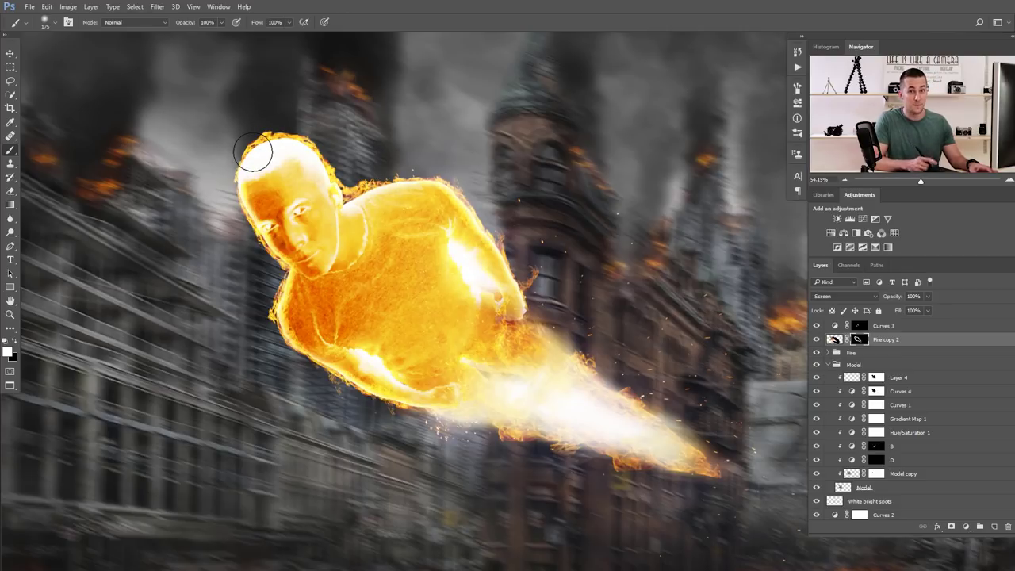
{"action": "left_click_drag", "start_coordinate": [341, 250], "coordinate": [300, 219]}
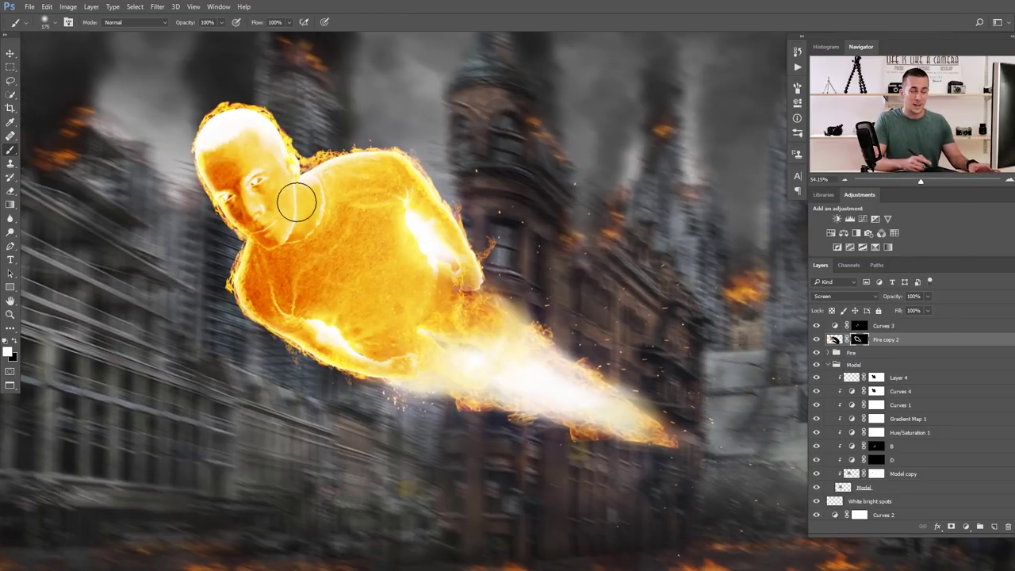
{"action": "left_click_drag", "start_coordinate": [351, 254], "coordinate": [300, 258]}
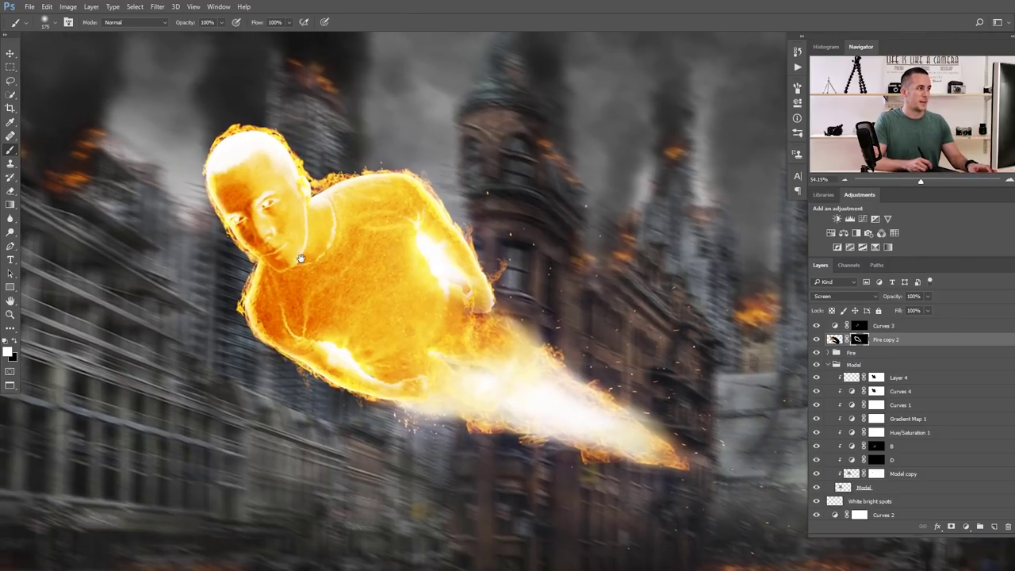
{"action": "key", "text": "ctrl+plus"}
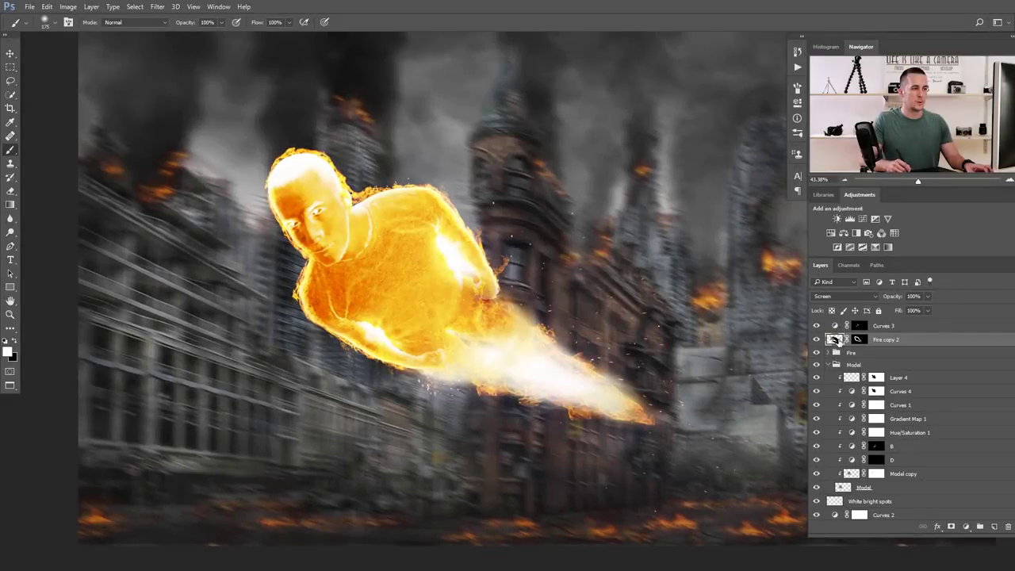
Add an empty layer above Curves 3 and paint a thin white vein across the torso at 30% opacity, starting with a size 25 brush
{"action": "left_click", "coordinate": [993, 526]}
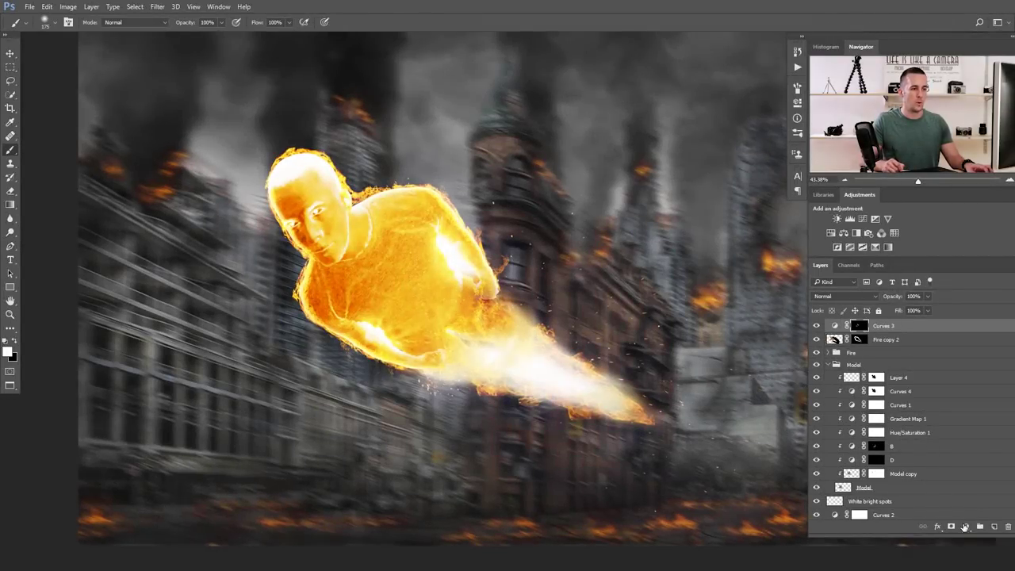
{"action": "left_click", "coordinate": [424, 268]}
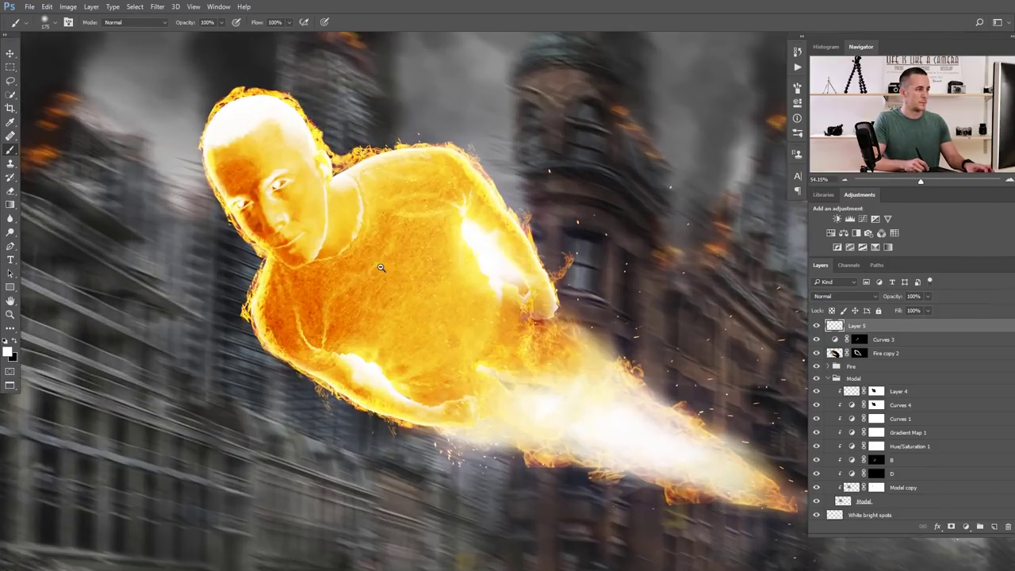
{"action": "left_click", "coordinate": [362, 268]}
{"action": "key", "text": "3"}
{"action": "key", "text": "bracketleft"}
{"action": "key", "text": "bracketleft"}
{"action": "key", "text": "bracketleft"}
{"action": "key", "text": "bracketleft"}
{"action": "key", "text": "bracketleft"}
{"action": "key", "text": "bracketleft"}
{"action": "key", "text": "bracketleft"}
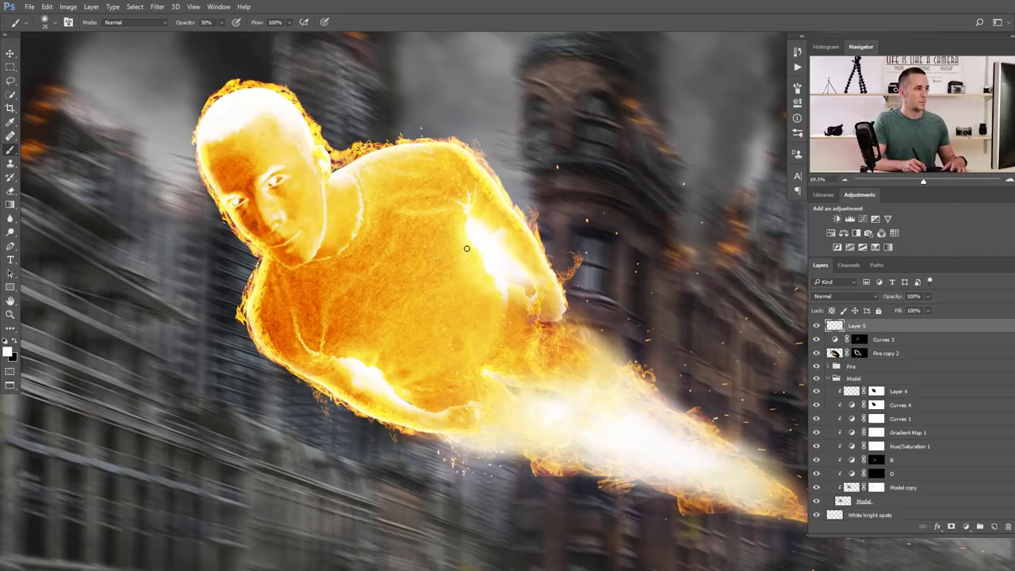
{"action": "mouse_move", "coordinate": [463, 252]}
{"action": "left_mouse_down"}
{"action": "mouse_move", "coordinate": [446, 283]}
{"action": "mouse_move", "coordinate": [419, 295]}
{"action": "left_mouse_up"}
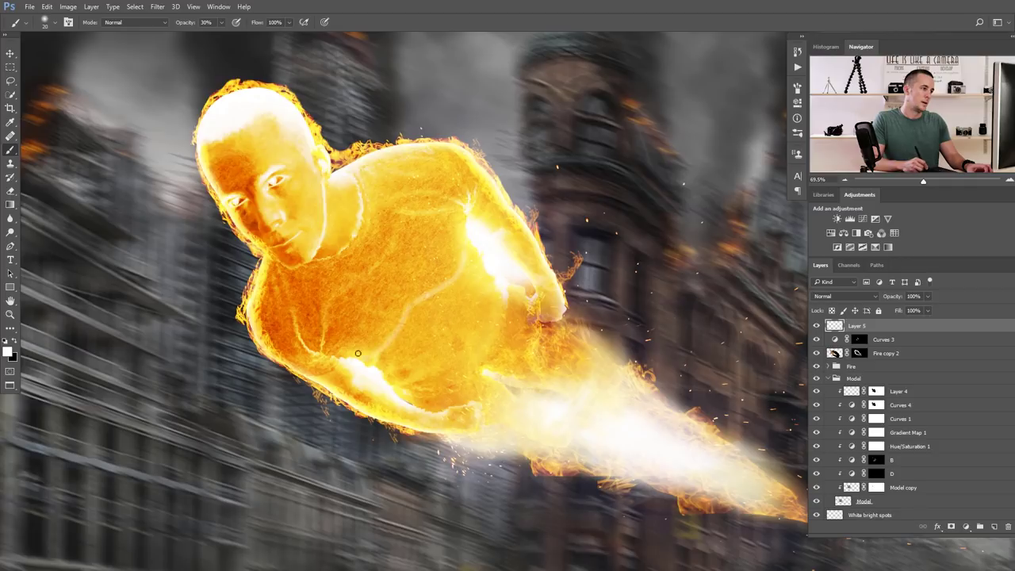
Refine the torso vein on Layer 5 toward the forearm highlight and trace the short shirt creases beside it in white
{"action": "scroll", "coordinate": [412, 307], "scroll_direction": "up", "scroll_amount": 3}
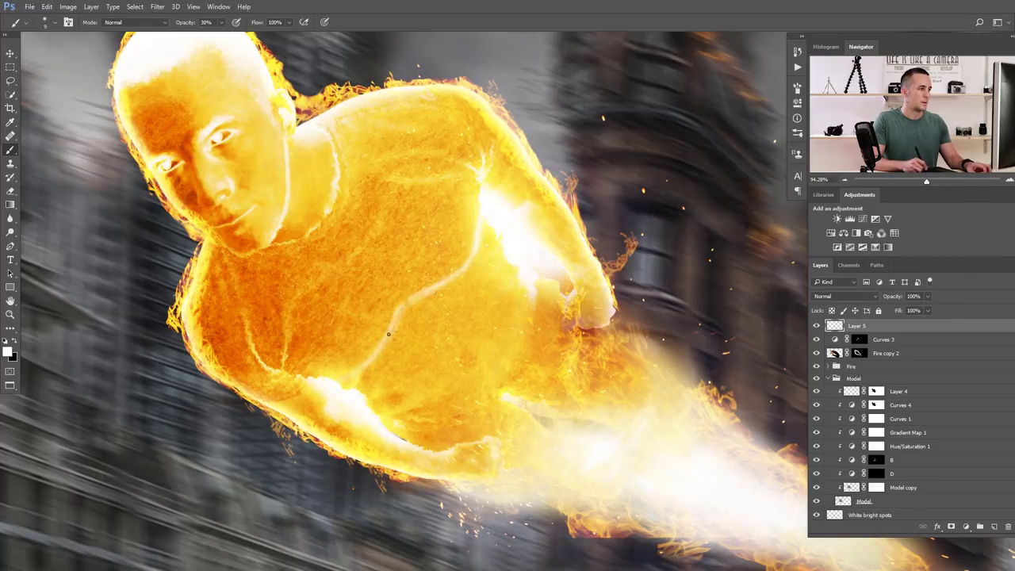
{"action": "key", "text": "bracketright"}
{"action": "key", "text": "bracketright"}
{"action": "key", "text": "bracketright"}
{"action": "key", "text": "bracketright"}
{"action": "key", "text": "bracketright"}
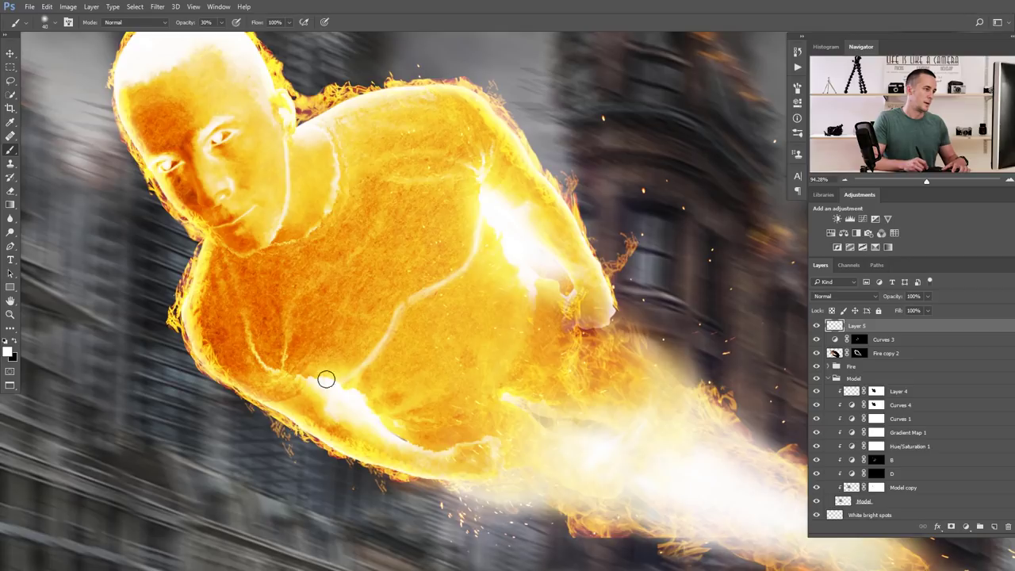
{"action": "key", "text": "bracketleft"}
{"action": "key", "text": "bracketleft"}
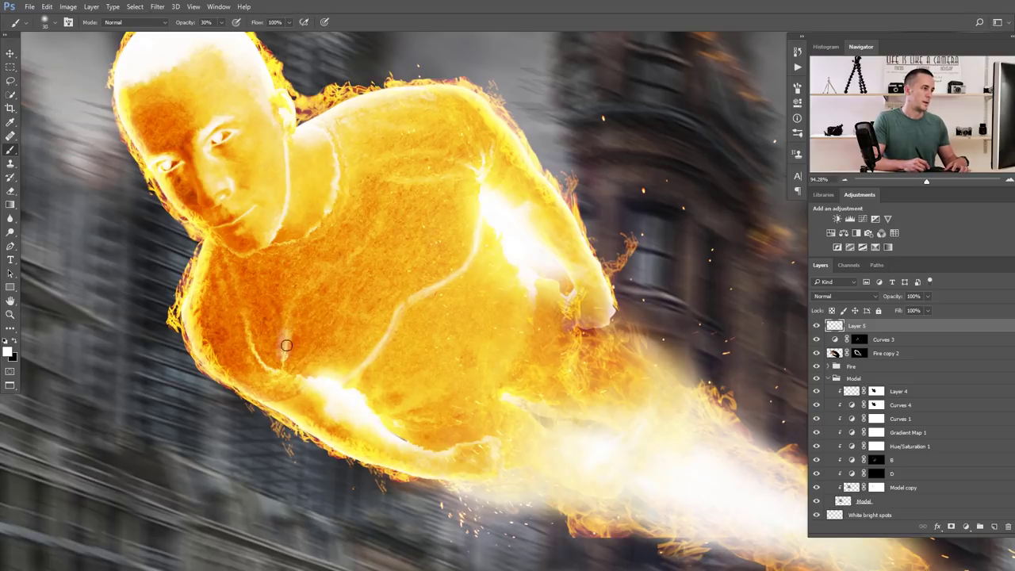
{"action": "key", "text": "["}
{"action": "key", "text": "["}
{"action": "key", "text": "["}
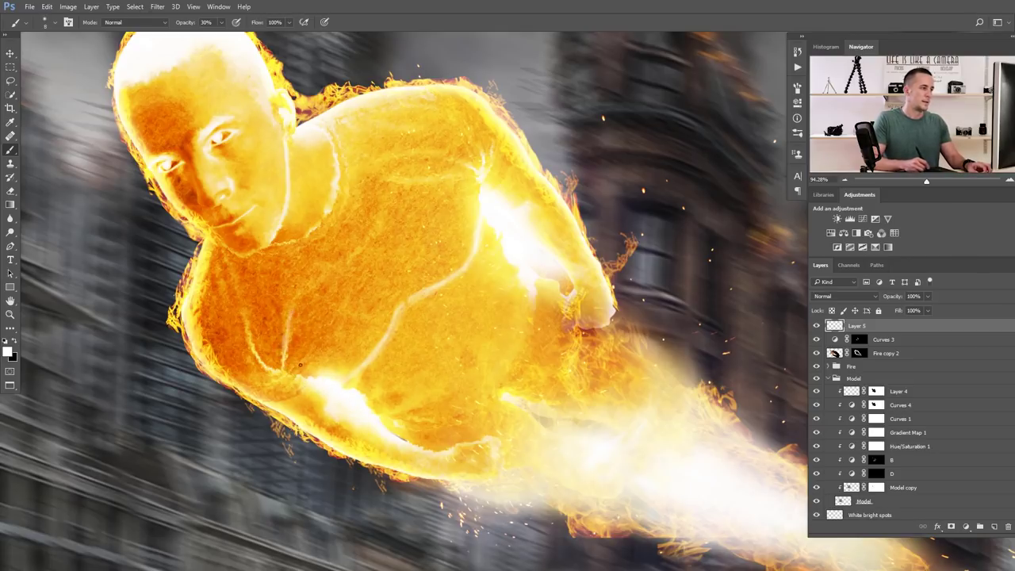
Paint white streaks radiating from the lower forearm's highlight across the belly on Layer 5, tapering them with smaller brushes
{"action": "key", "text": "]"}
{"action": "left_click_drag", "start_coordinate": [386, 389], "coordinate": [425, 368]}
{"action": "key", "text": "["}
{"action": "key", "text": "]"}
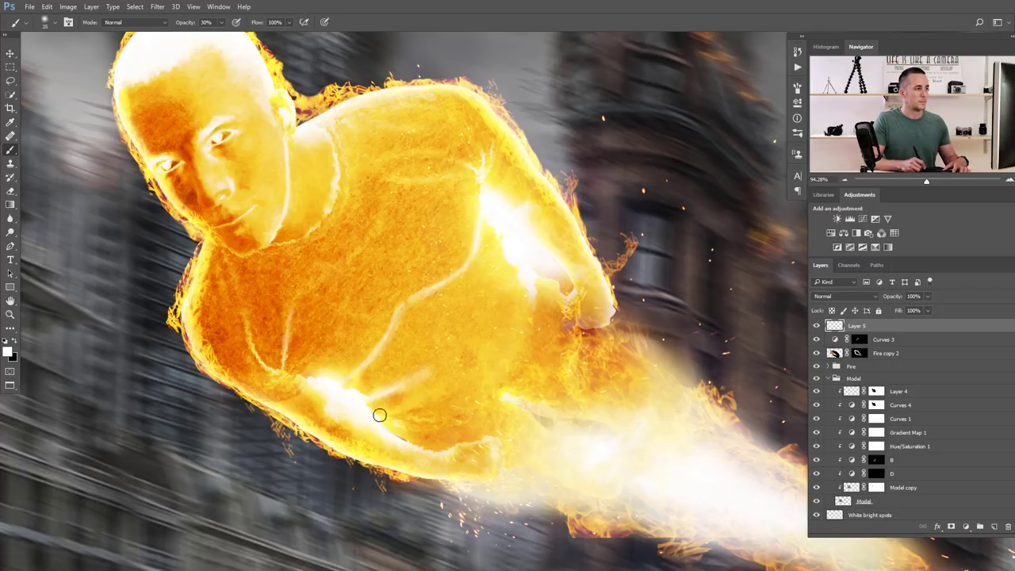
{"action": "left_click_drag", "start_coordinate": [387, 411], "coordinate": [433, 397]}
{"action": "key", "text": "bracketleft"}
{"action": "key", "text": "bracketleft"}
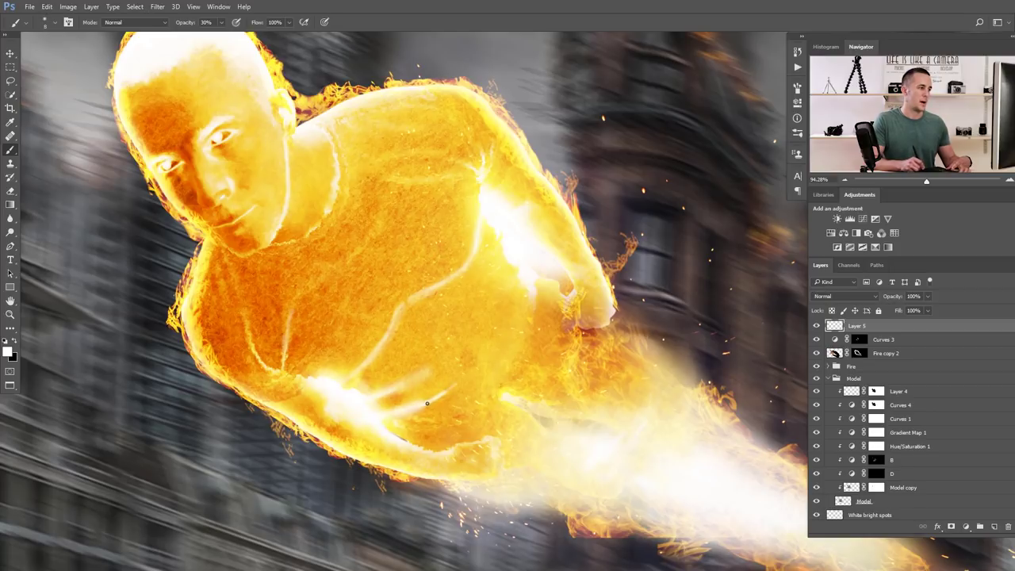
{"action": "key", "text": "bracketleft"}
{"action": "key", "text": "bracketleft"}
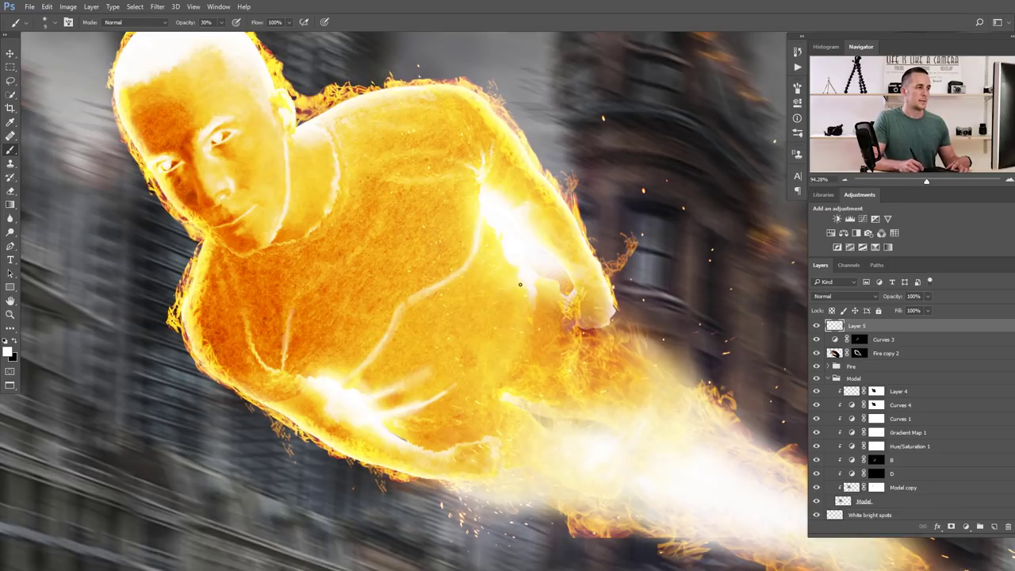
Paint white streaks radiating from the highlight between the torso and the other arm on Layer 5, varying the brush size
{"action": "key", "text": "bracketright"}
{"action": "key", "text": "bracketright"}
{"action": "key", "text": "bracketright"}
{"action": "key", "text": "bracketright"}
{"action": "key", "text": "bracketright"}
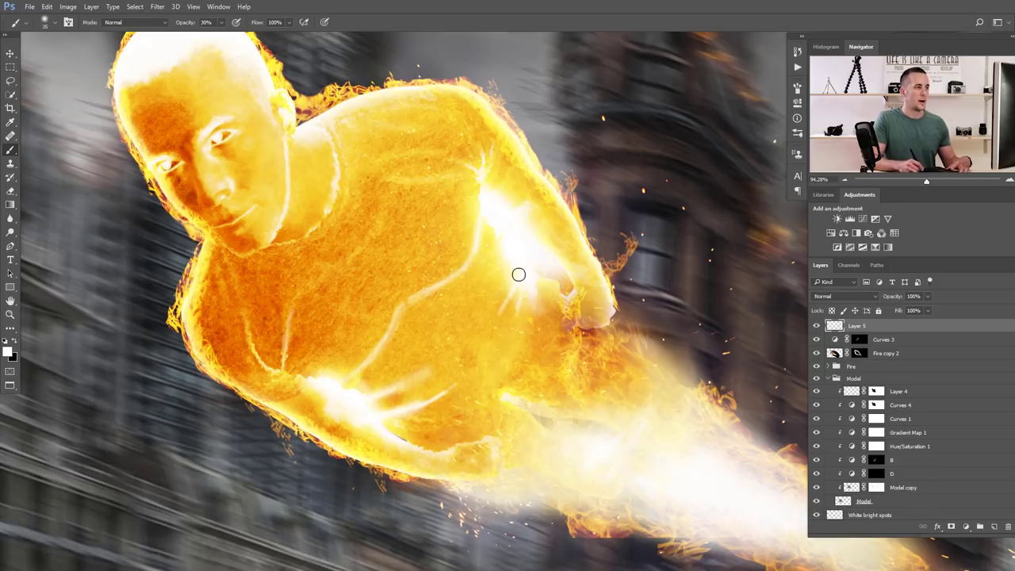
{"action": "key", "text": "bracketleft"}
{"action": "key", "text": "bracketleft"}
{"action": "key", "text": "bracketleft"}
Paint fainter white crease lines over the shoulder, chest and torso on Layer 5 at 20% opacity
{"action": "key", "text": "2"}
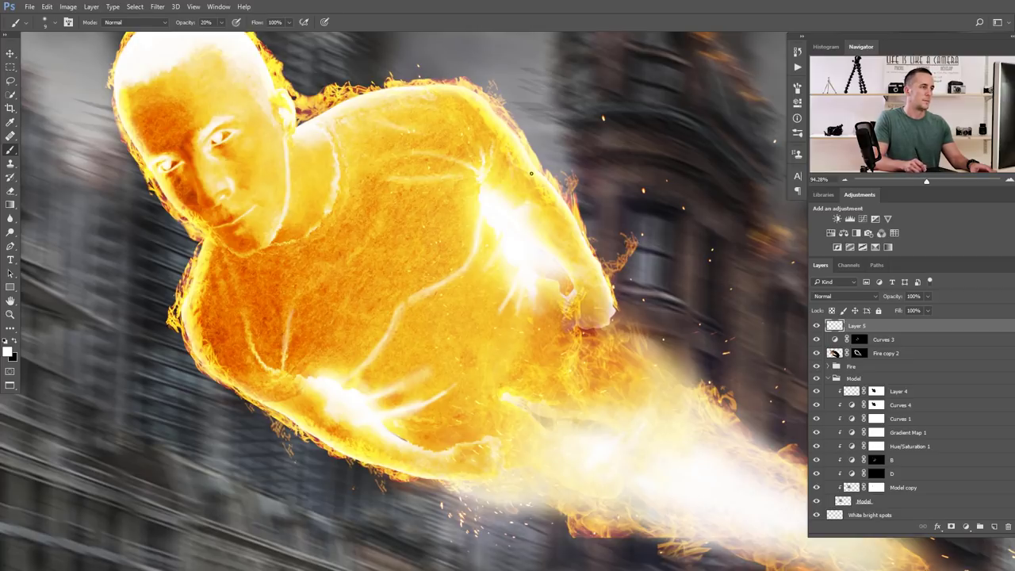
{"action": "left_click_drag", "start_coordinate": [253, 357], "coordinate": [239, 312]}
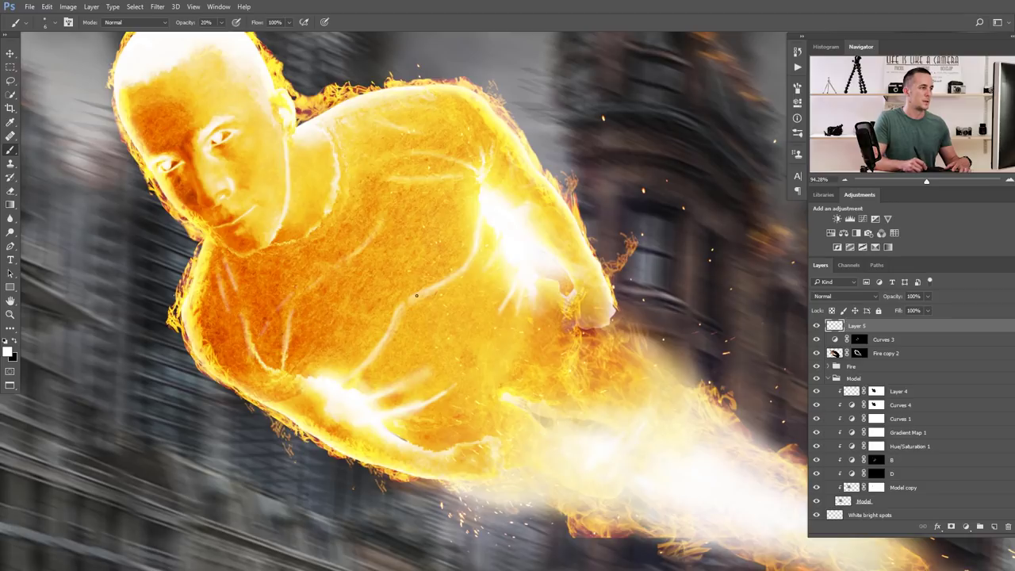
{"action": "left_click_drag", "start_coordinate": [442, 282], "coordinate": [484, 229]}
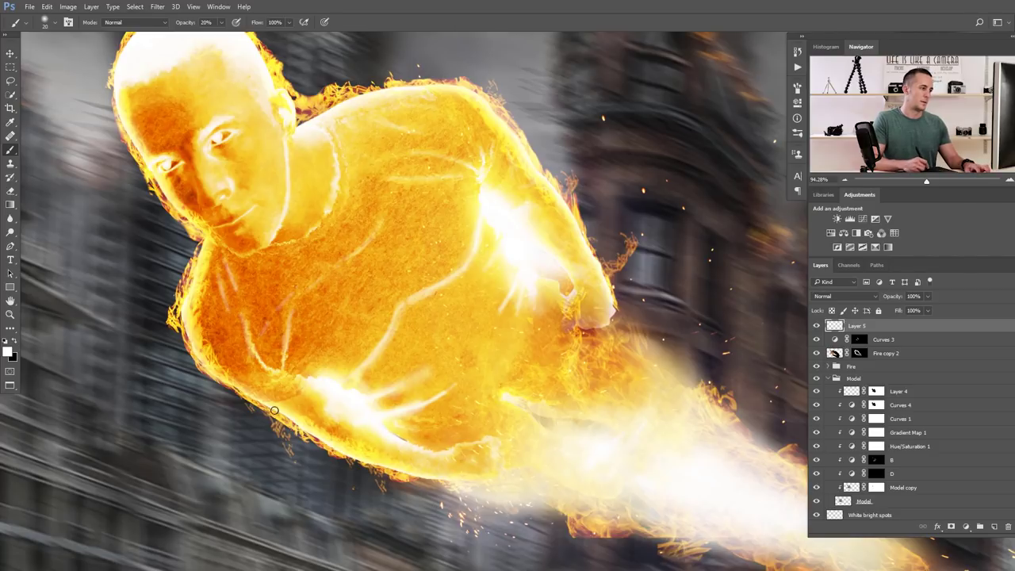
{"action": "left_click_drag", "start_coordinate": [396, 397], "coordinate": [370, 355]}
{"action": "scroll", "coordinate": [401, 360], "scroll_direction": "up", "scroll_amount": 3}
{"action": "left_click_drag", "start_coordinate": [359, 227], "coordinate": [325, 265]}
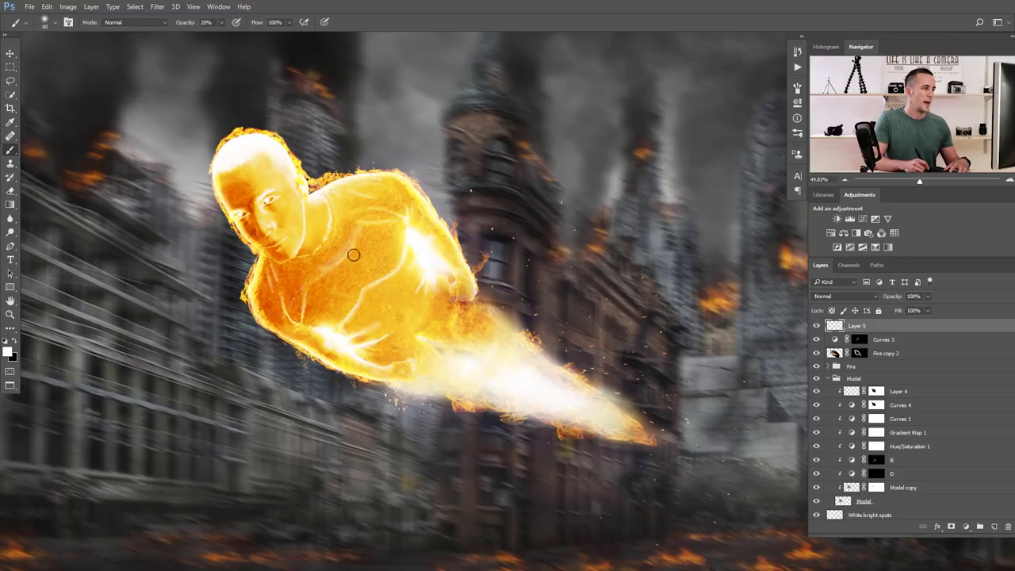
{"action": "key", "text": "ctrl+z"}
{"action": "scroll", "coordinate": [360, 260], "scroll_direction": "up", "scroll_amount": 3}
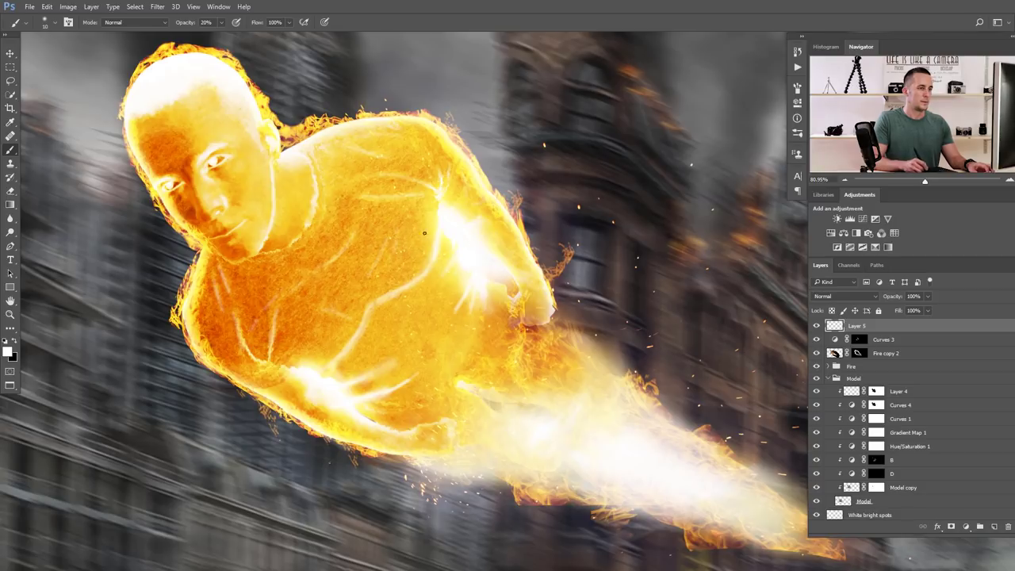
Expand the Fire group, compare the figure with and without the Body Fire layer, and set that layer's opacity to 77%
{"action": "left_click", "coordinate": [829, 366]}
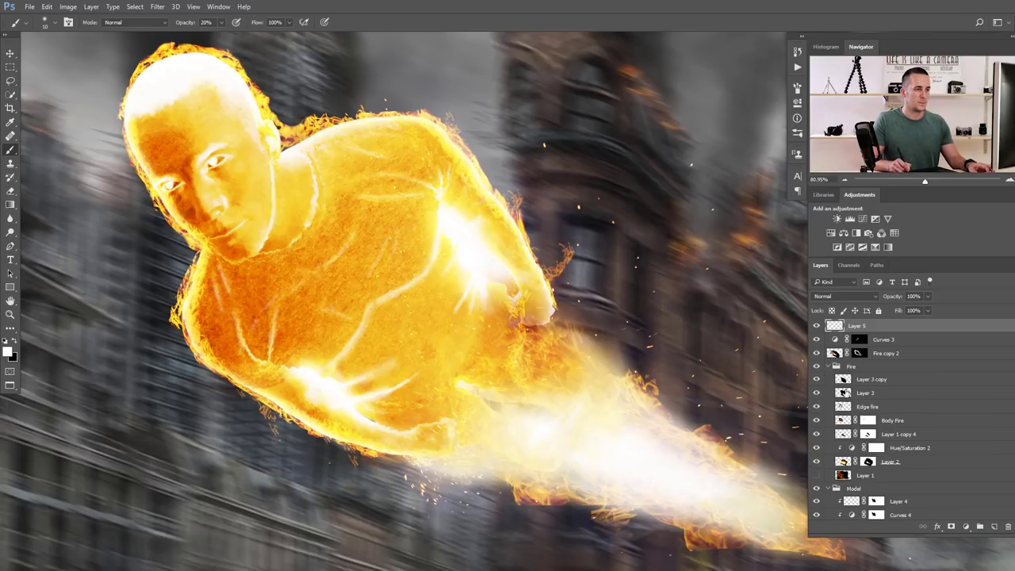
{"action": "left_click", "coordinate": [818, 421]}
{"action": "left_click", "coordinate": [818, 421]}
{"action": "left_click", "coordinate": [842, 421]}
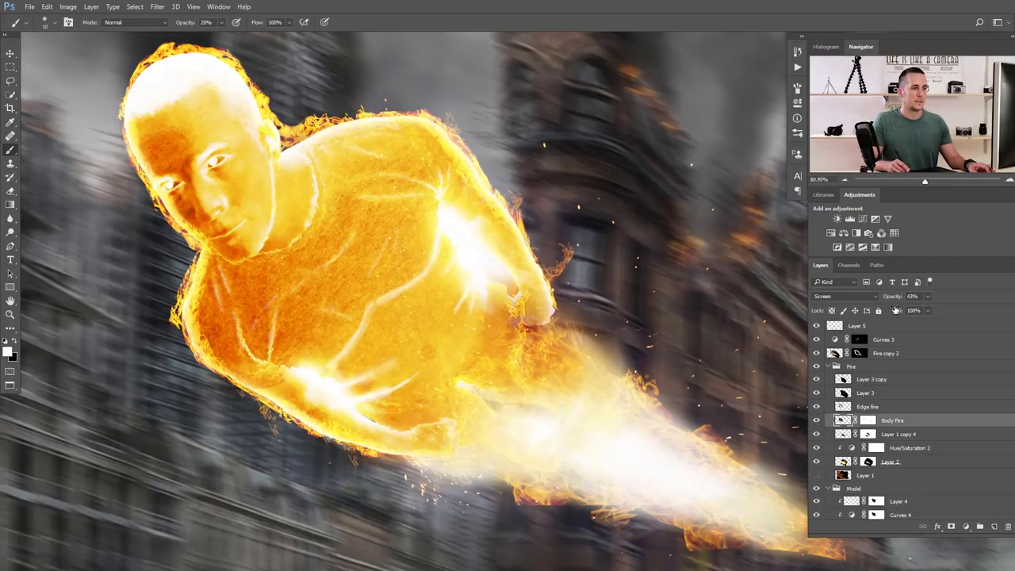
{"action": "left_click_drag", "start_coordinate": [916, 299], "coordinate": [919, 299]}
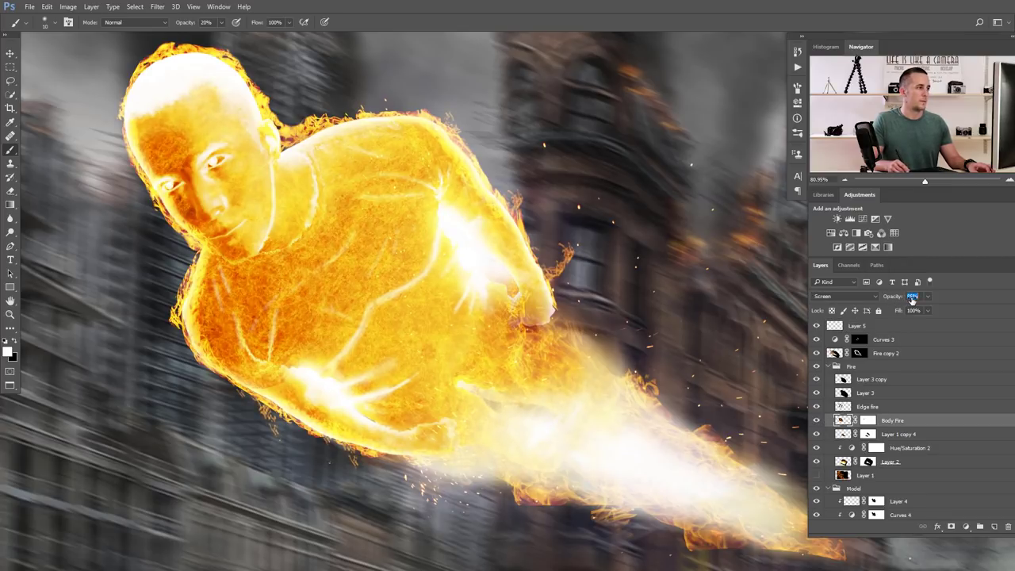
{"action": "type", "text": "77"}
{"action": "key", "text": "Return"}
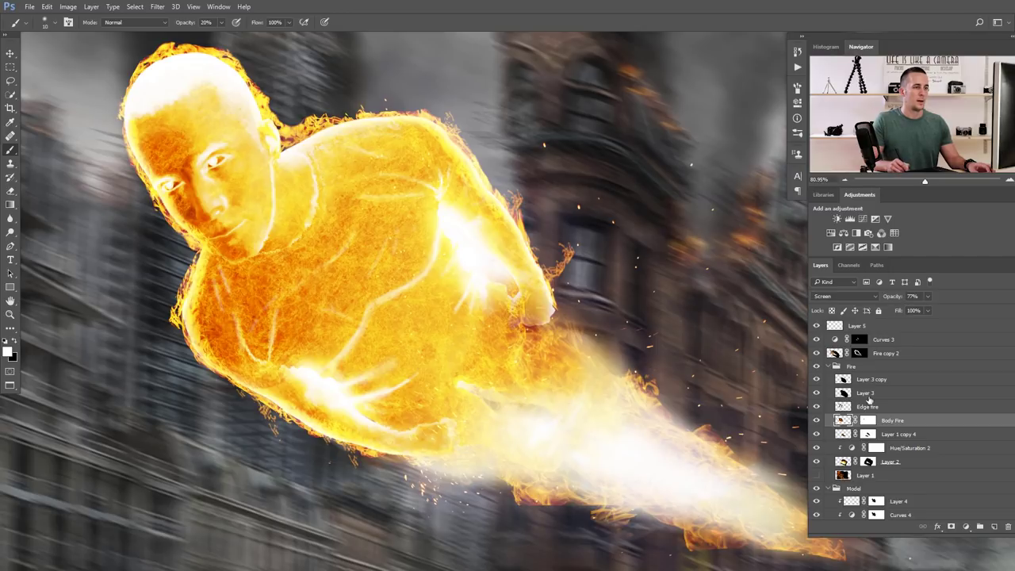
Rename Layer 5 as White lines and compare the figure with and without that layer
{"action": "left_click", "coordinate": [839, 332]}
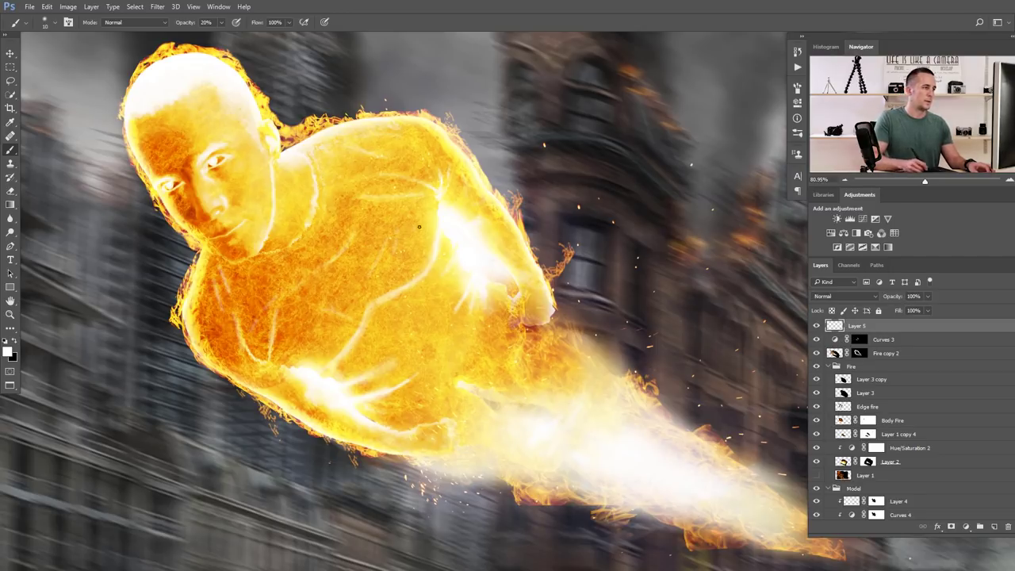
{"action": "double_click", "coordinate": [858, 326]}
{"action": "type", "text": "White li"}
{"action": "type", "text": "nes"}
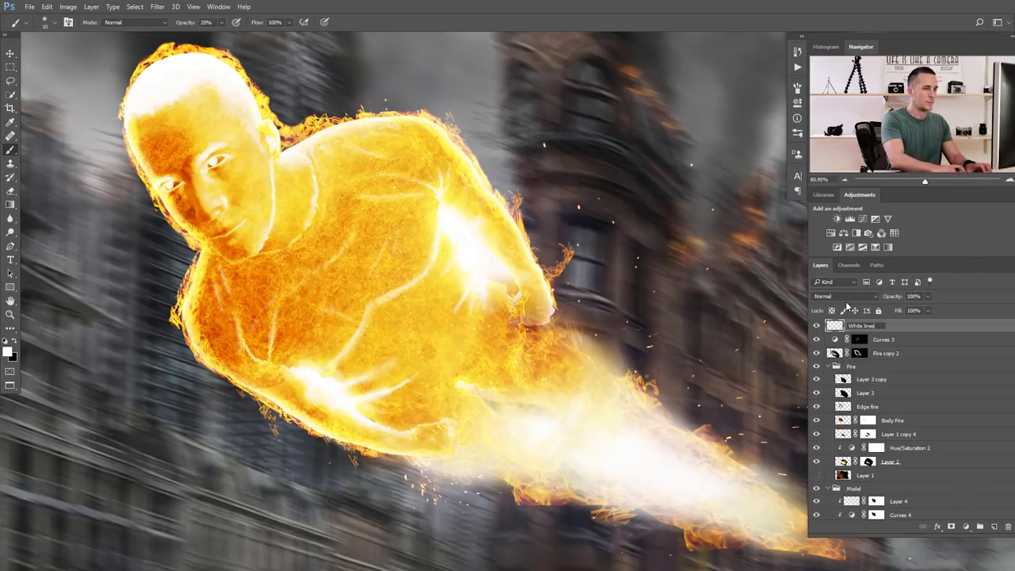
{"action": "left_click", "coordinate": [816, 326]}
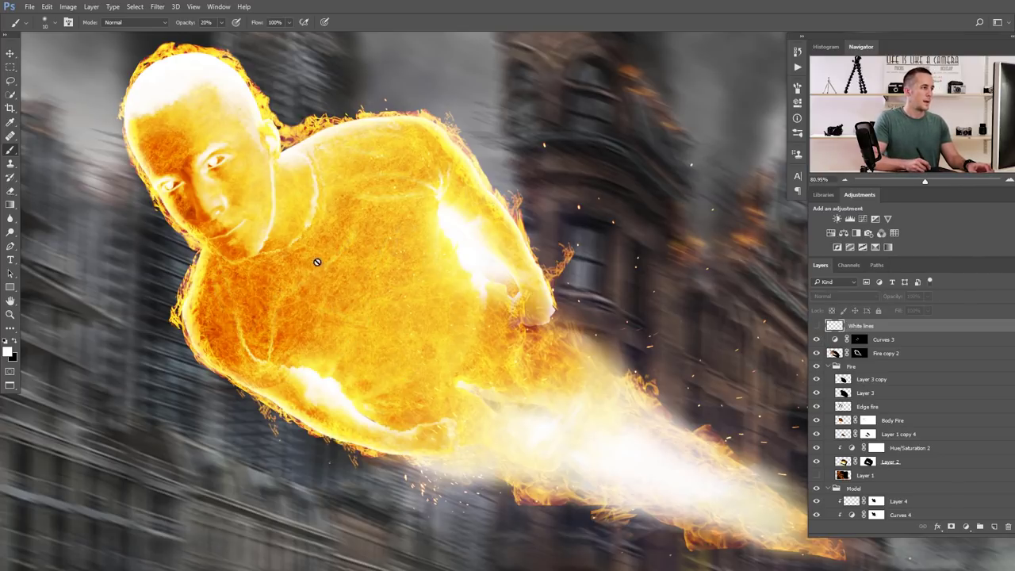
{"action": "left_click", "coordinate": [817, 325]}
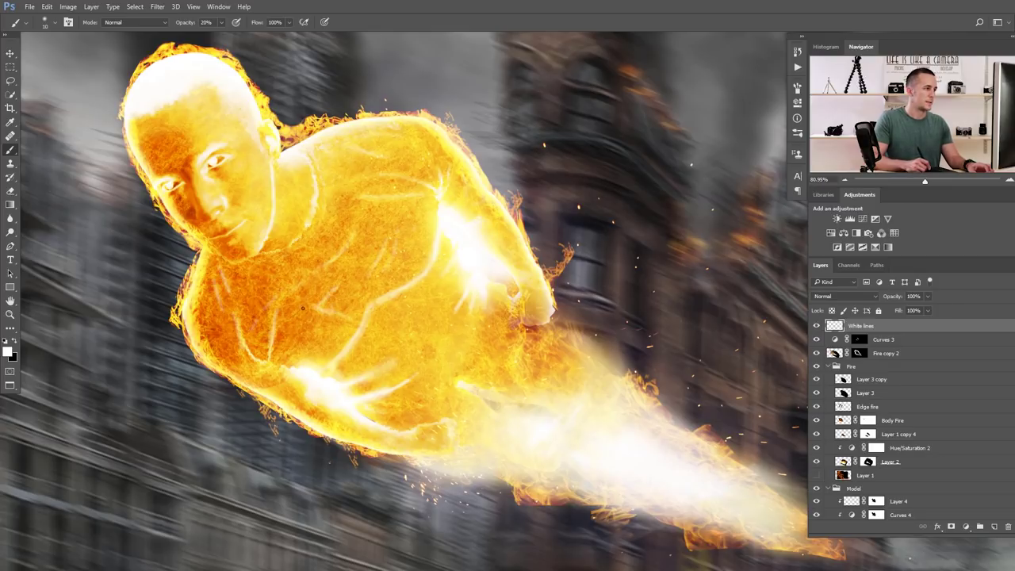
Add a Curves adjustment above Curves 3, darken it with a point at input 156, output 88, and invert its mask
{"action": "left_click_drag", "start_coordinate": [257, 285], "coordinate": [280, 284]}
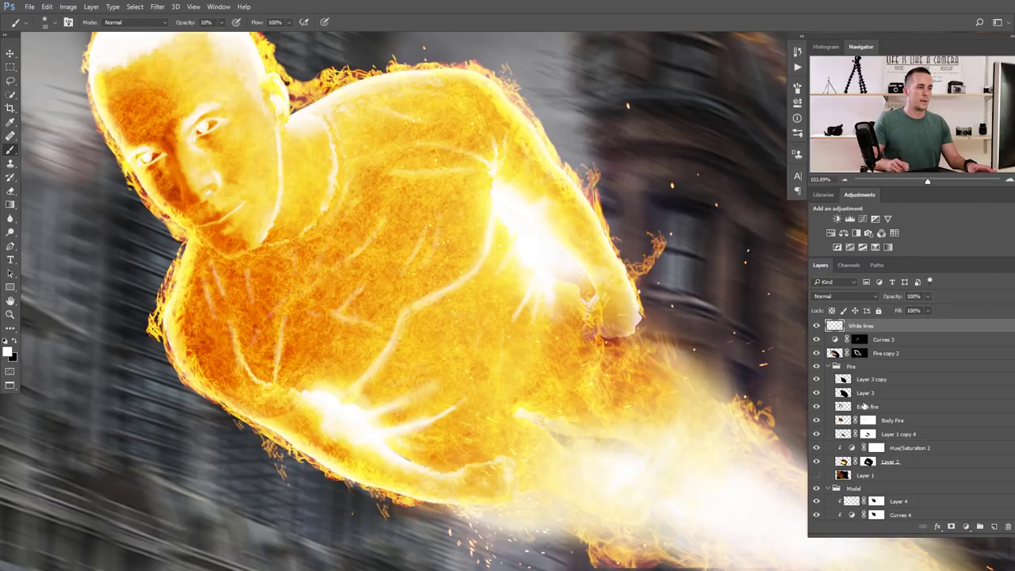
{"action": "left_click", "coordinate": [881, 339]}
{"action": "left_click", "coordinate": [965, 526]}
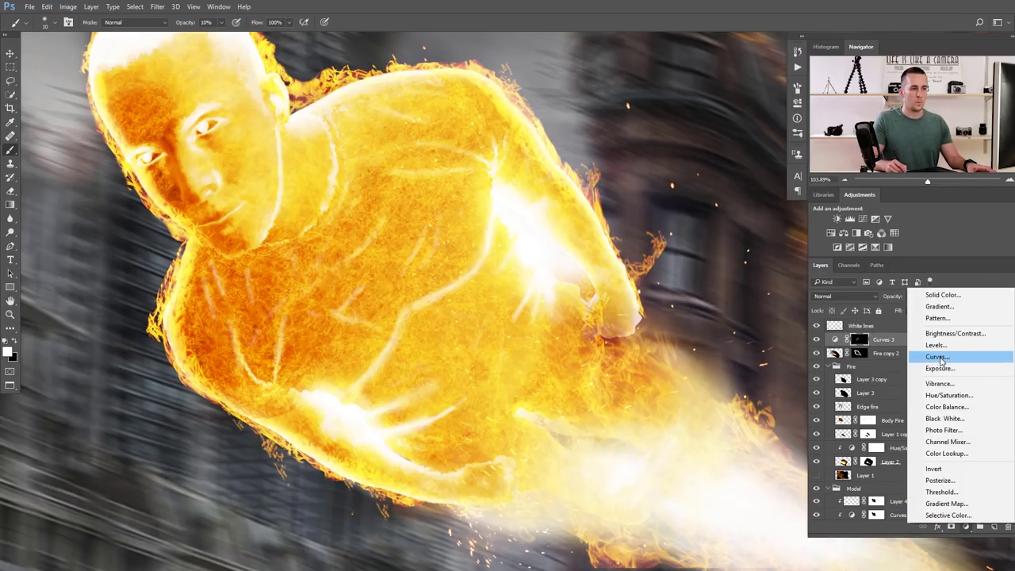
{"action": "left_click", "coordinate": [936, 357]}
{"action": "left_click_drag", "start_coordinate": [704, 198], "coordinate": [708, 231]}
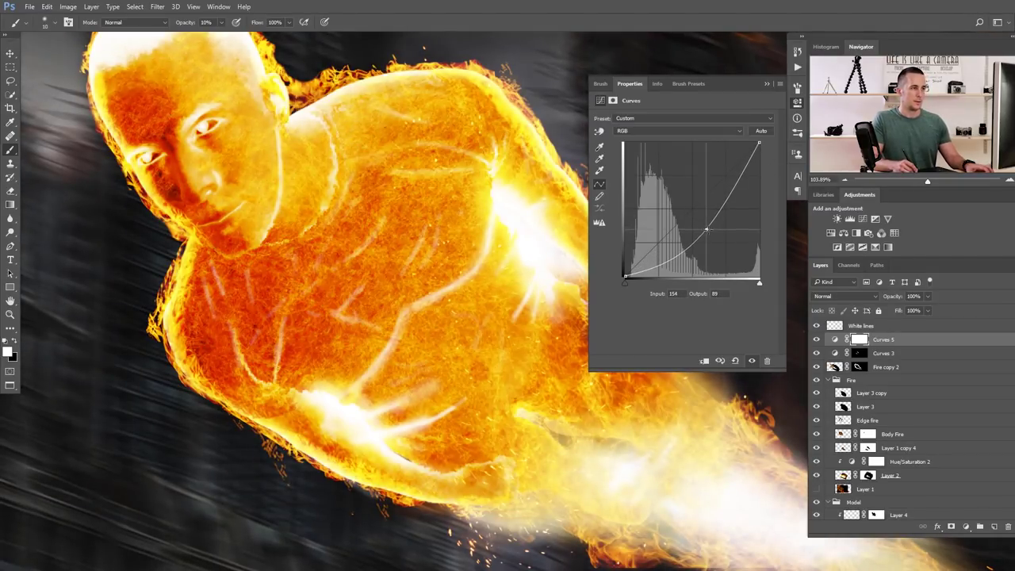
{"action": "left_click", "coordinate": [862, 340]}
{"action": "key", "text": "ctrl+i"}
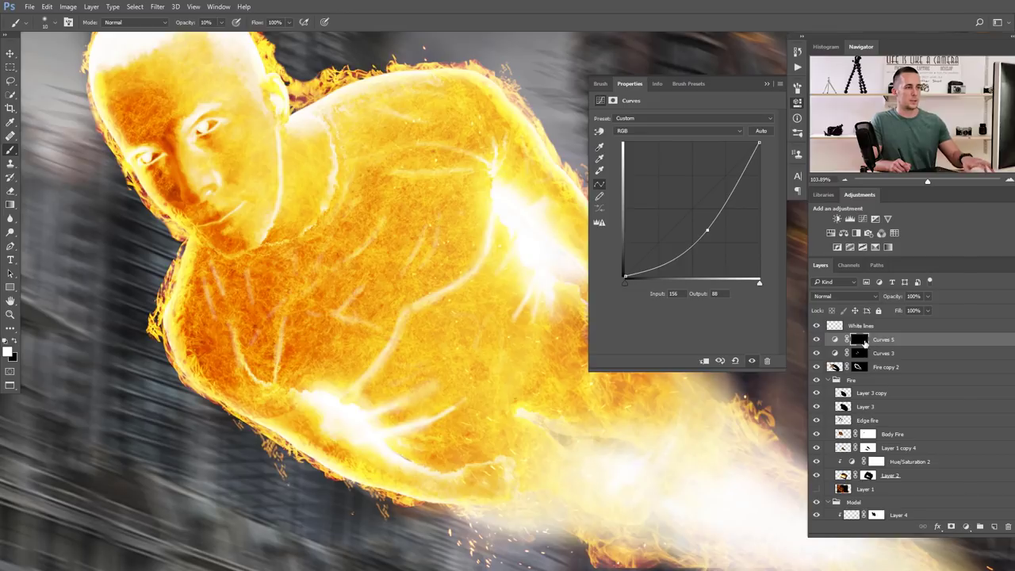
{"action": "left_click", "coordinate": [766, 83]}
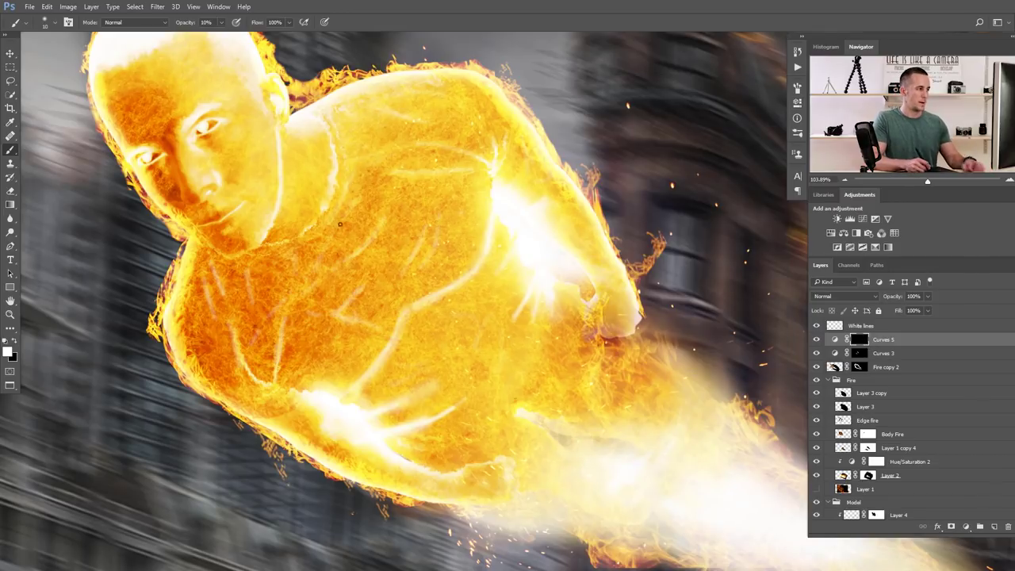
Paint white on the Curves 5 mask around the torso's white lines with a 30 to 40 px brush, raising the opacity from 10% to 30%
{"action": "key", "text": "bracketright"}
{"action": "key", "text": "bracketright"}
{"action": "key", "text": "bracketright"}
{"action": "key", "text": "bracketright"}
{"action": "key", "text": "bracketright"}
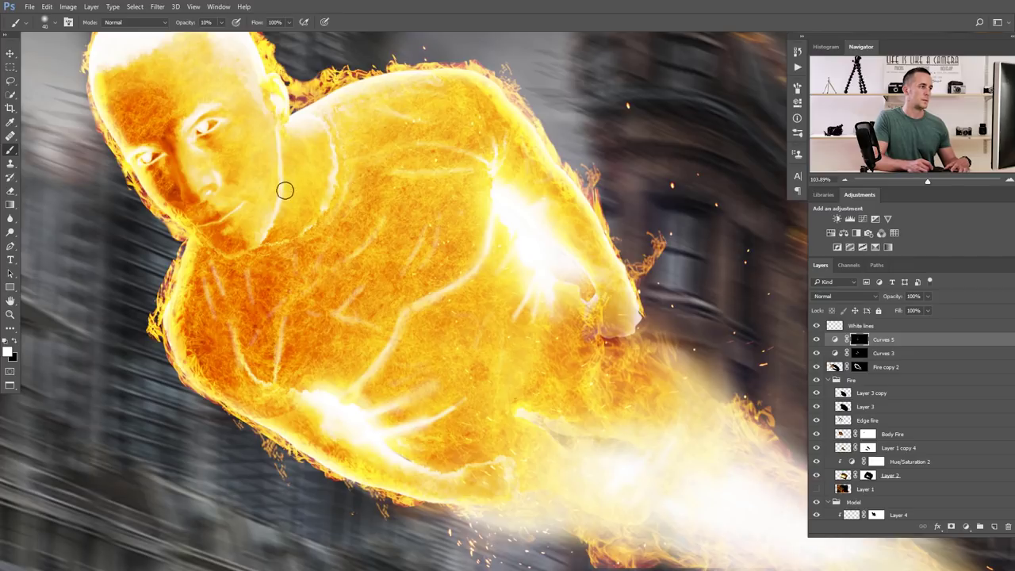
{"action": "key", "text": "bracketright"}
{"action": "key", "text": "bracketright"}
{"action": "key", "text": "bracketright"}
{"action": "key", "text": "bracketleft"}
{"action": "key", "text": "bracketleft"}
{"action": "key", "text": "bracketleft"}
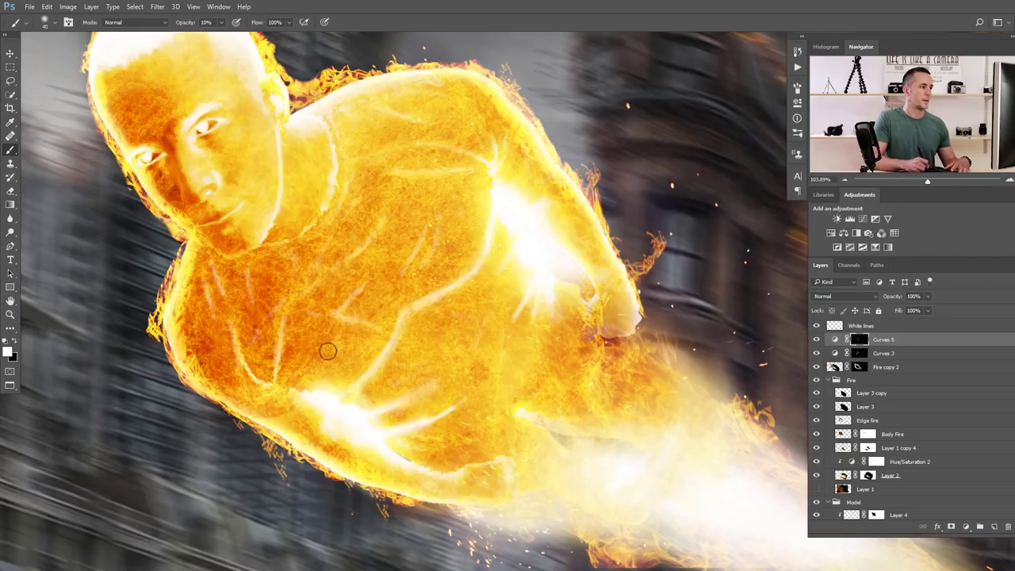
{"action": "key", "text": "3"}
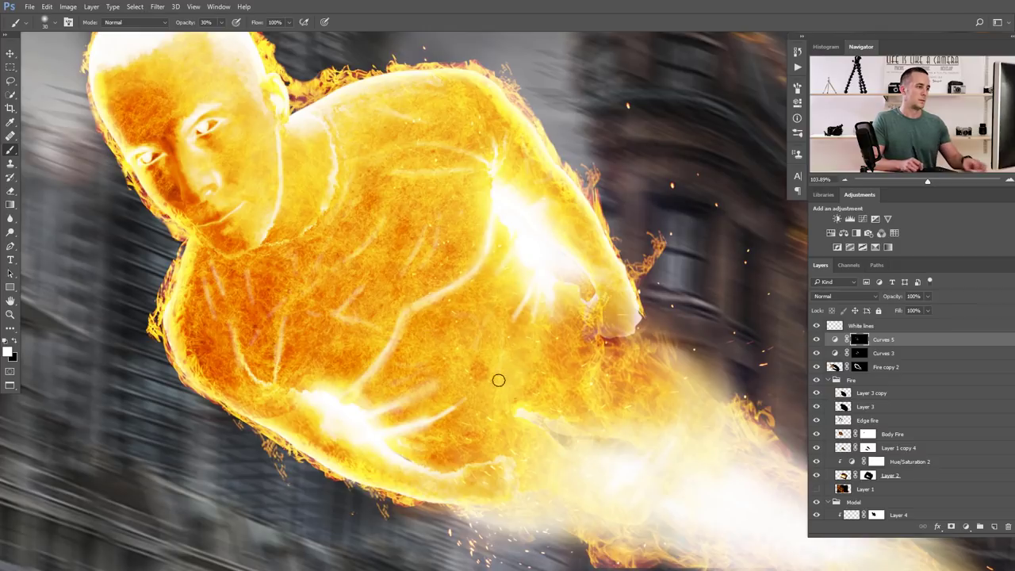
Paint faint white strokes along the chest and shoulder creases on the White lines layer with a 30 px brush at 10% opacity
{"action": "mouse_move", "coordinate": [533, 397]}
{"action": "left_mouse_down"}
{"action": "mouse_move", "coordinate": [408, 323]}
{"action": "mouse_move", "coordinate": [388, 338]}
{"action": "left_mouse_up"}
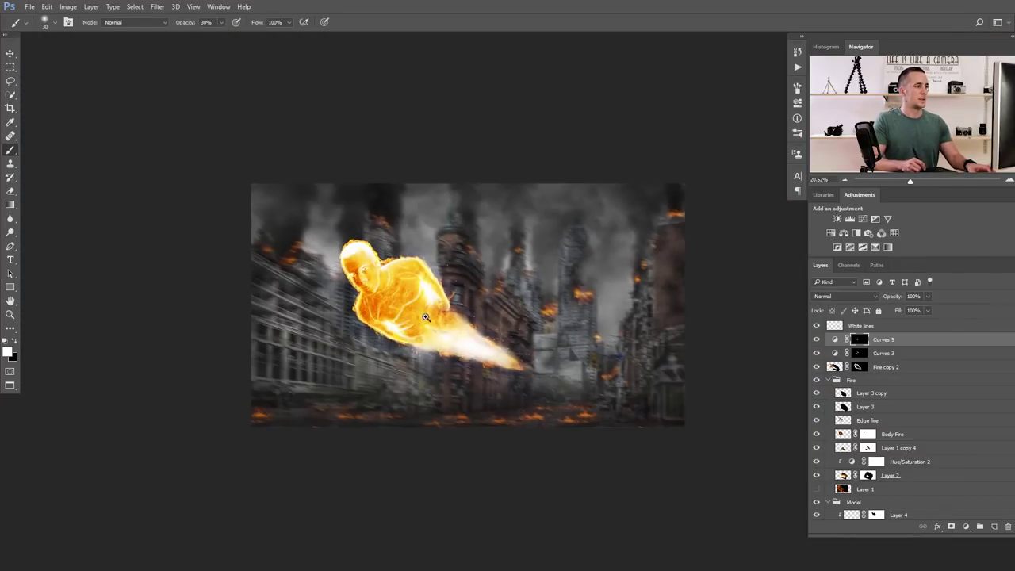
{"action": "scroll", "coordinate": [425, 317], "scroll_direction": "up", "scroll_amount": 1}
{"action": "scroll", "coordinate": [420, 310], "scroll_direction": "up", "scroll_amount": 4}
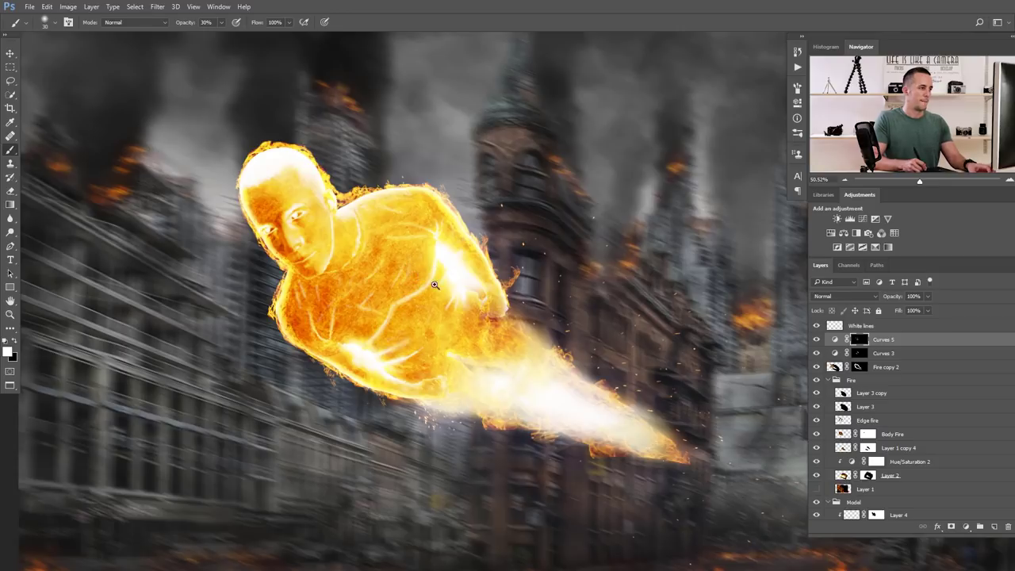
{"action": "scroll", "coordinate": [435, 284], "scroll_direction": "up", "scroll_amount": 2}
{"action": "left_click", "coordinate": [834, 327]}
{"action": "scroll", "coordinate": [444, 252], "scroll_direction": "up", "scroll_amount": 1}
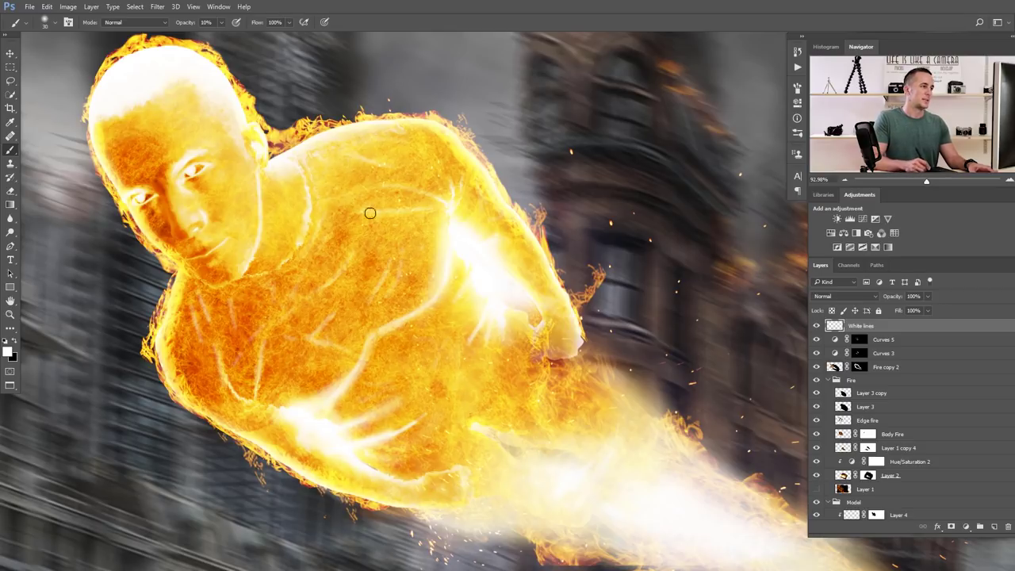
{"action": "left_click_drag", "start_coordinate": [268, 349], "coordinate": [258, 401]}
{"action": "left_click_drag", "start_coordinate": [228, 346], "coordinate": [237, 384]}
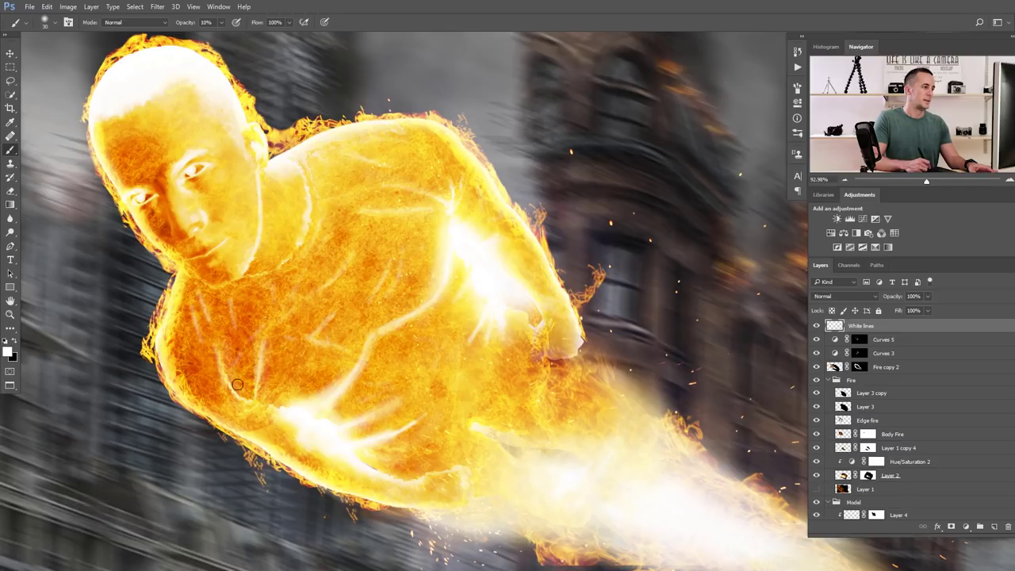
{"action": "left_click_drag", "start_coordinate": [207, 328], "coordinate": [228, 396]}
Lower the White lines layer's opacity to 70%, comparing the figure with and without White lines and Curves 5
{"action": "left_click_drag", "start_coordinate": [900, 299], "coordinate": [886, 299]}
{"action": "left_click_drag", "start_coordinate": [548, 345], "coordinate": [458, 335]}
{"action": "left_click", "coordinate": [816, 326]}
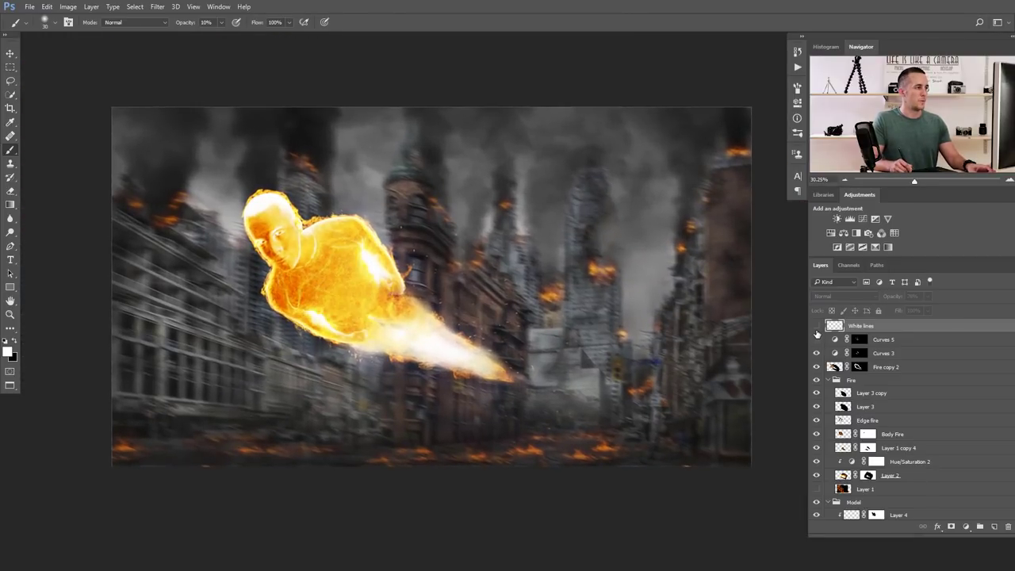
{"action": "left_click", "coordinate": [817, 350]}
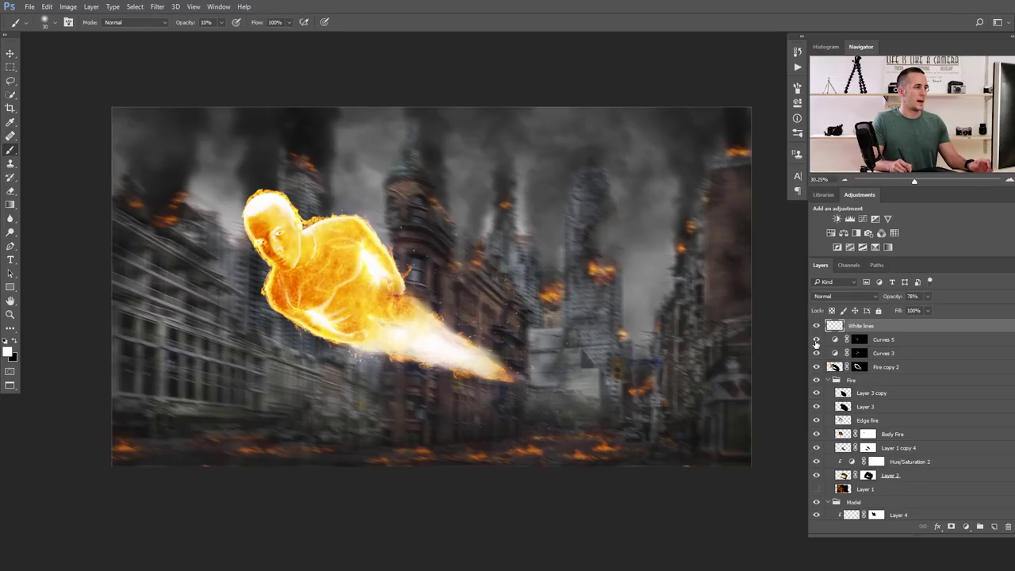
{"action": "left_click_drag", "start_coordinate": [816, 340], "coordinate": [816, 325]}
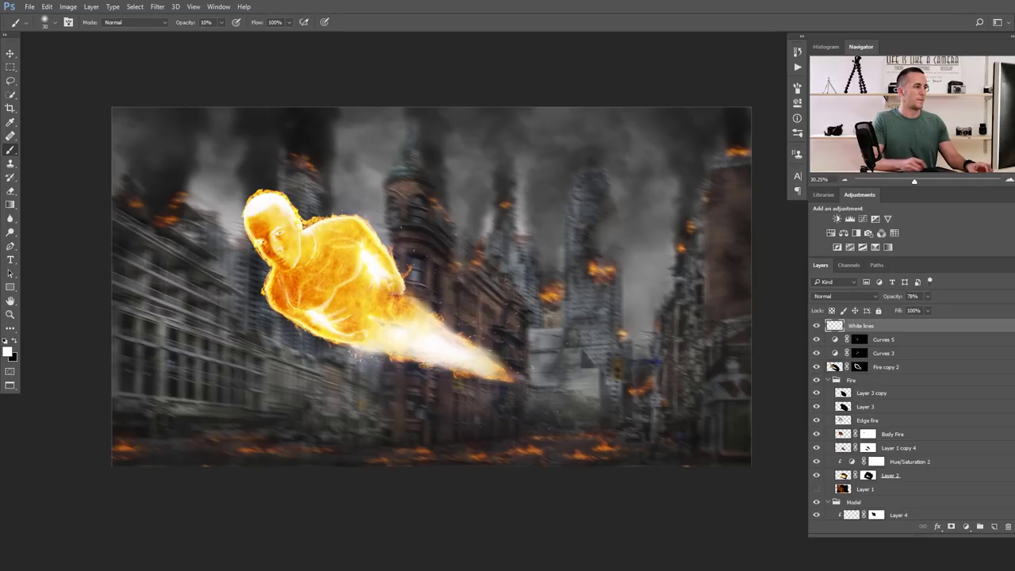
{"action": "left_click_drag", "start_coordinate": [338, 305], "coordinate": [348, 305]}
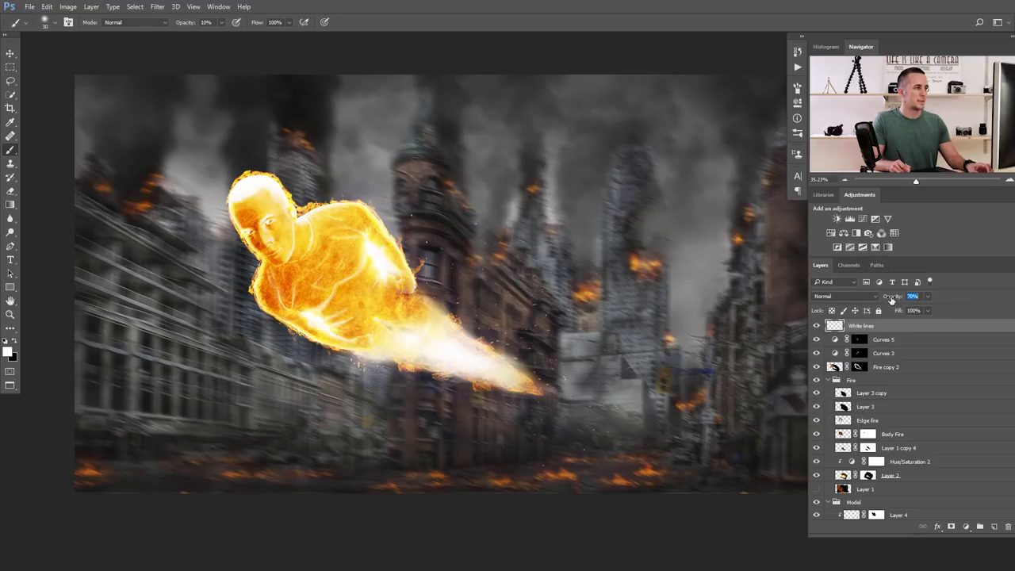
{"action": "scroll", "coordinate": [525, 331], "scroll_direction": "down", "scroll_amount": 4}
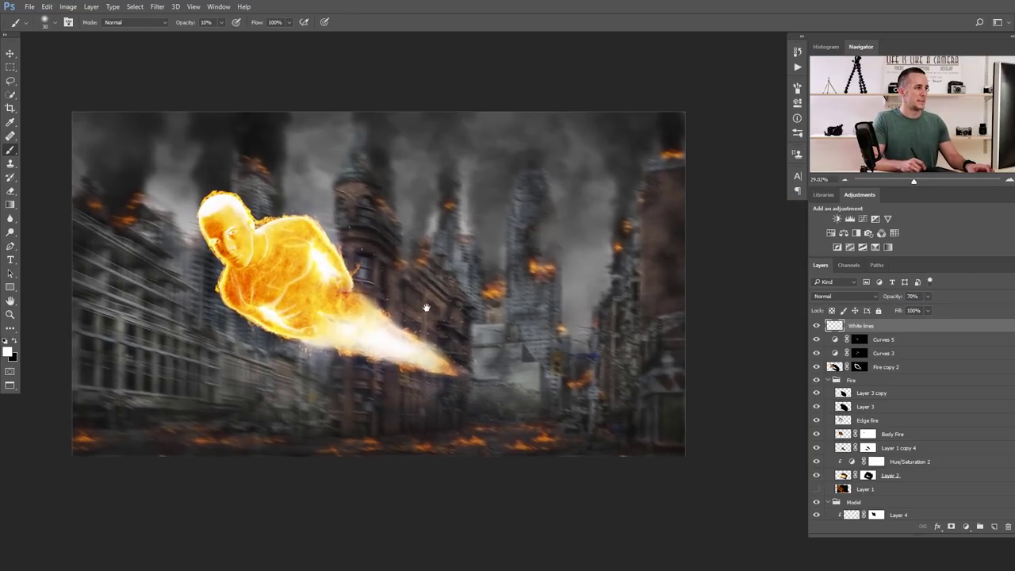
{"action": "scroll", "coordinate": [454, 314], "scroll_direction": "up", "scroll_amount": 1}
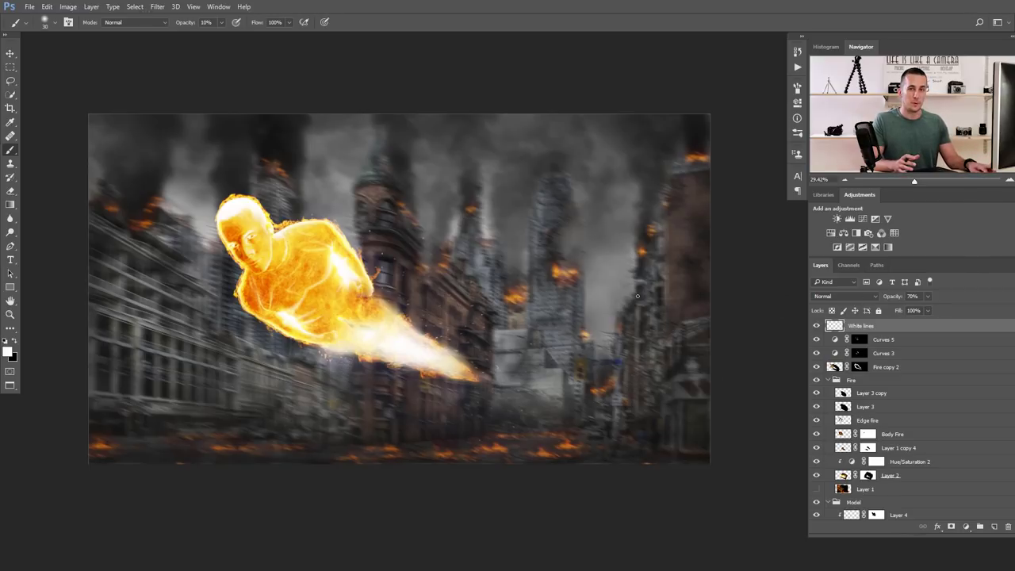
Stamp all visible layers into a new top layer and open it in the Nik Collection's Color Efex Pro 4 filter
{"action": "key", "text": "ctrl+shift+alt+e"}
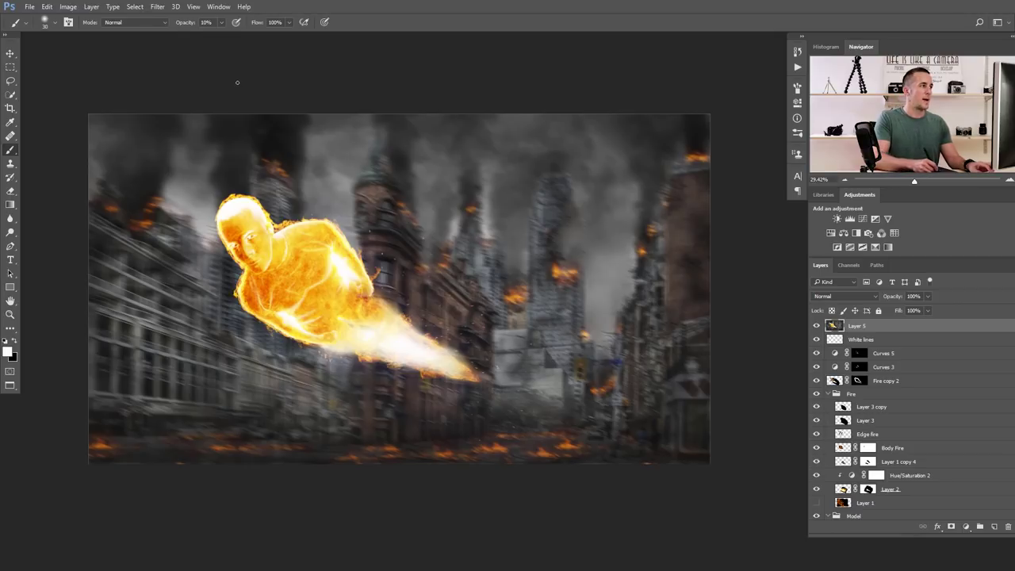
{"action": "left_click", "coordinate": [158, 6]}
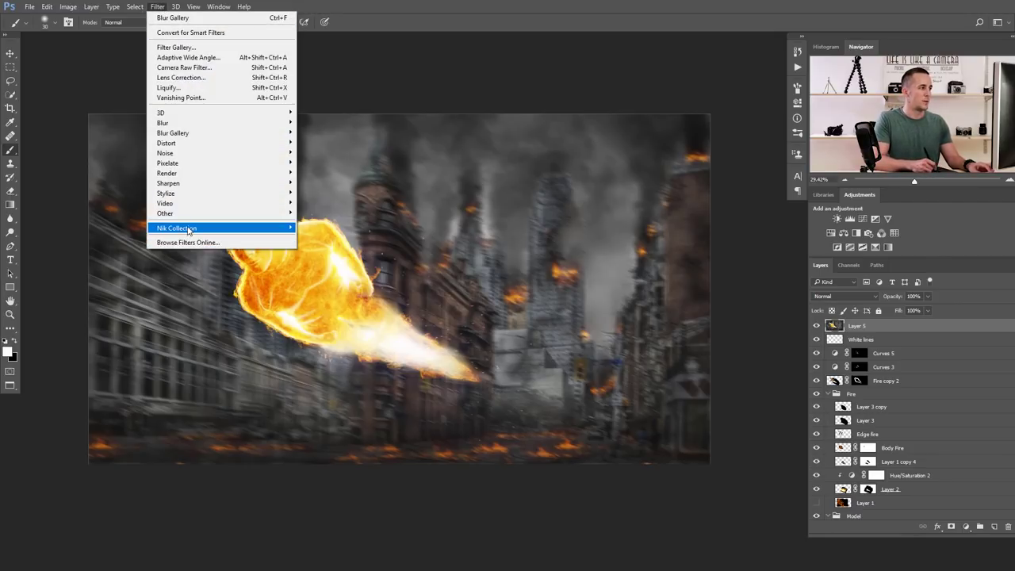
{"action": "mouse_move", "coordinate": [185, 228]}
{"action": "left_click", "coordinate": [111, 234]}
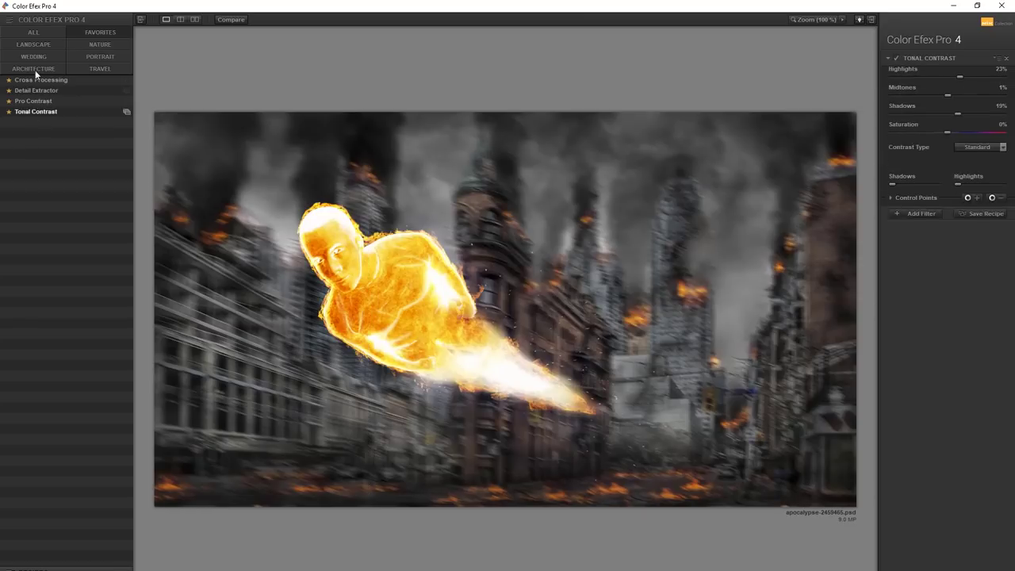
Choose the Pro Contrast filter from the full filter list and set Correct Contrast to 13% and Dynamic Contrast to 14%
{"action": "left_click", "coordinate": [38, 34]}
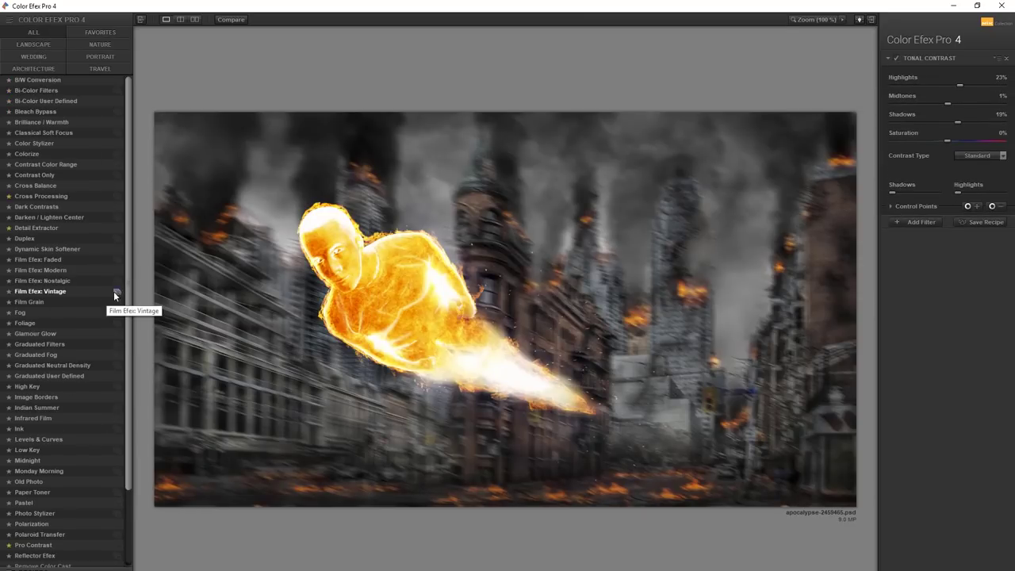
{"action": "scroll", "coordinate": [114, 421], "scroll_direction": "down", "scroll_amount": 2}
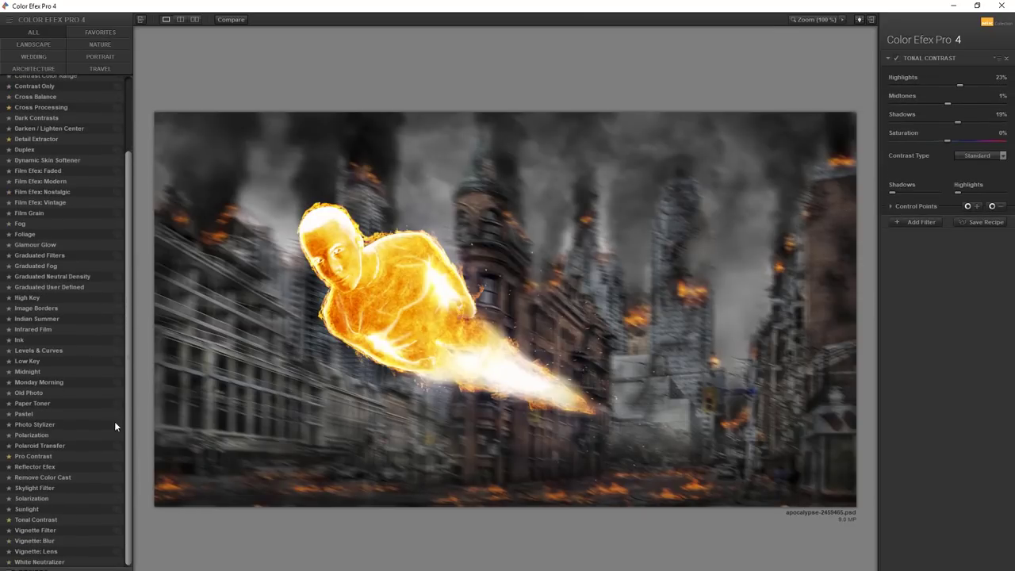
{"action": "left_click", "coordinate": [38, 457]}
{"action": "left_click_drag", "start_coordinate": [893, 122], "coordinate": [908, 125]}
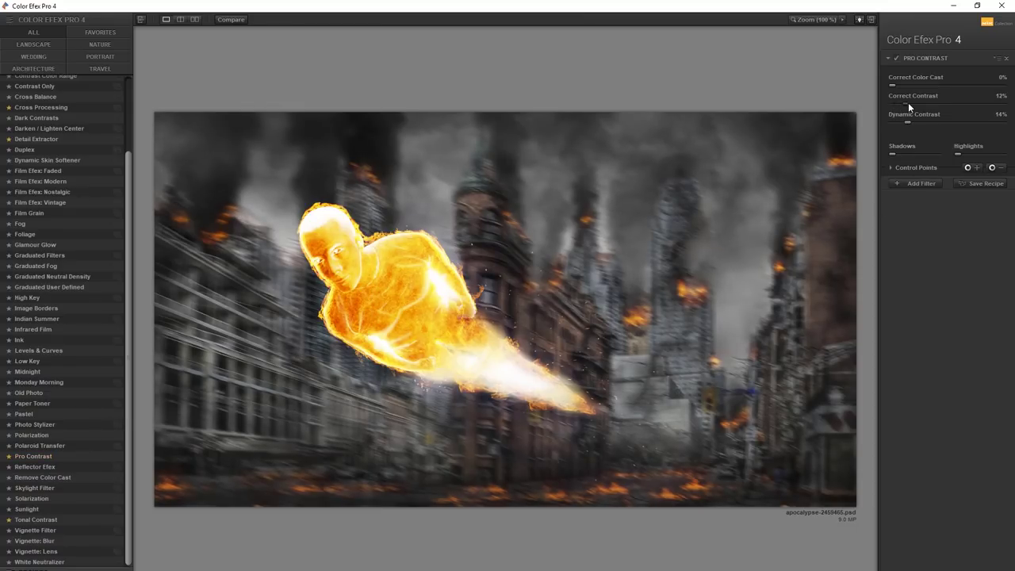
{"action": "left_click", "coordinate": [908, 102]}
Add a Tonal Contrast filter, zero its tonal and saturation values, slightly raise Highlights and Shadows, and apply the effect
{"action": "left_click", "coordinate": [928, 183]}
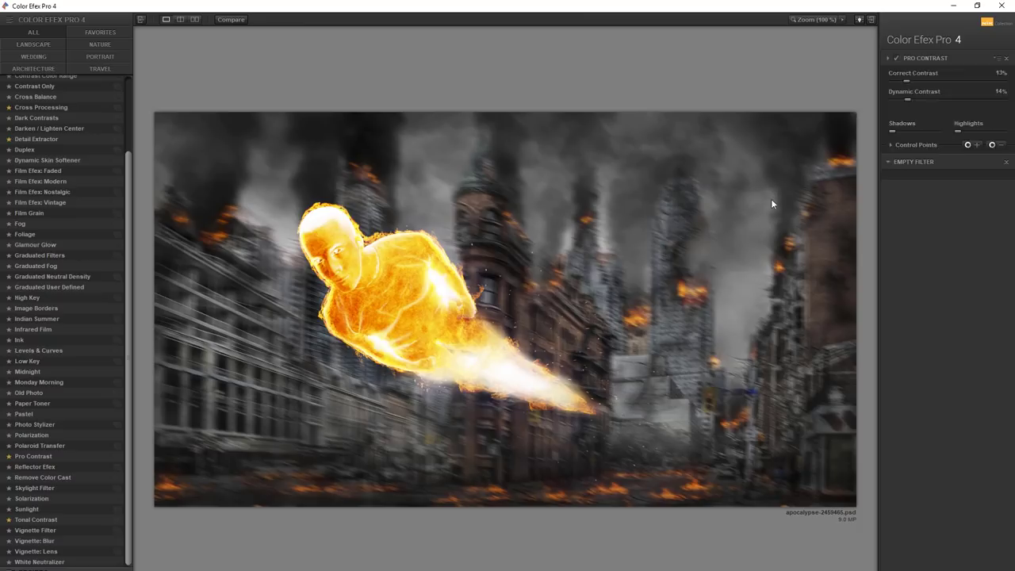
{"action": "left_click", "coordinate": [36, 519]}
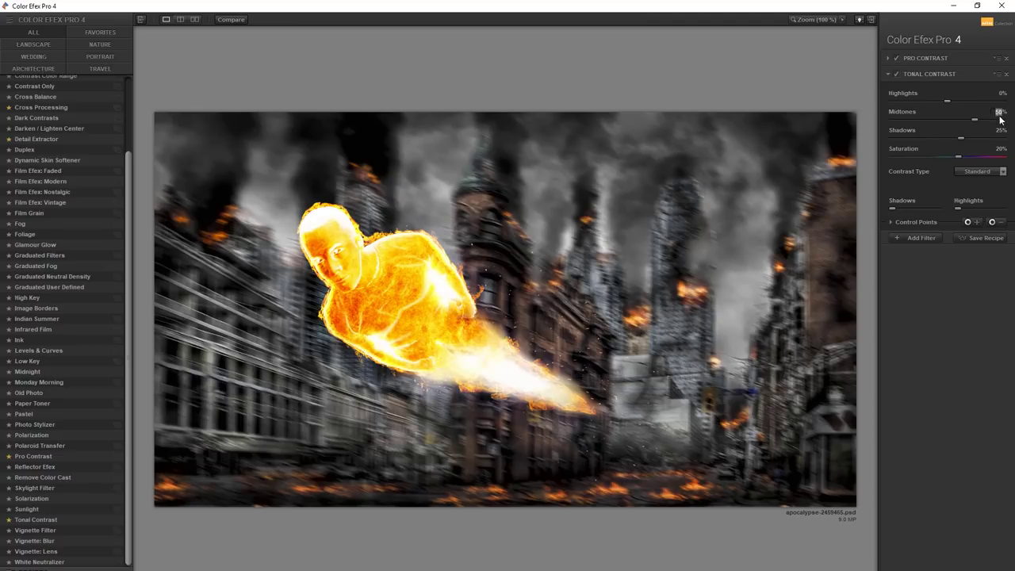
{"action": "type", "text": "0"}
{"action": "left_click", "coordinate": [997, 130]}
{"action": "type", "text": "0"}
{"action": "left_click", "coordinate": [1000, 149]}
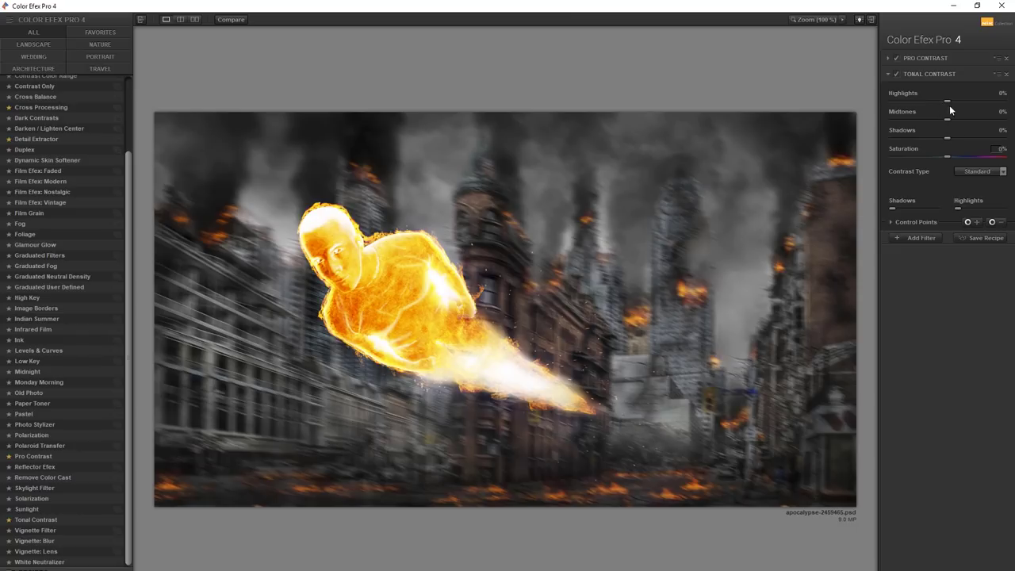
{"action": "left_click_drag", "start_coordinate": [949, 100], "coordinate": [952, 103]}
{"action": "mouse_move", "coordinate": [946, 136]}
{"action": "left_mouse_down"}
{"action": "mouse_move", "coordinate": [961, 136]}
{"action": "mouse_move", "coordinate": [952, 136]}
{"action": "left_mouse_up"}
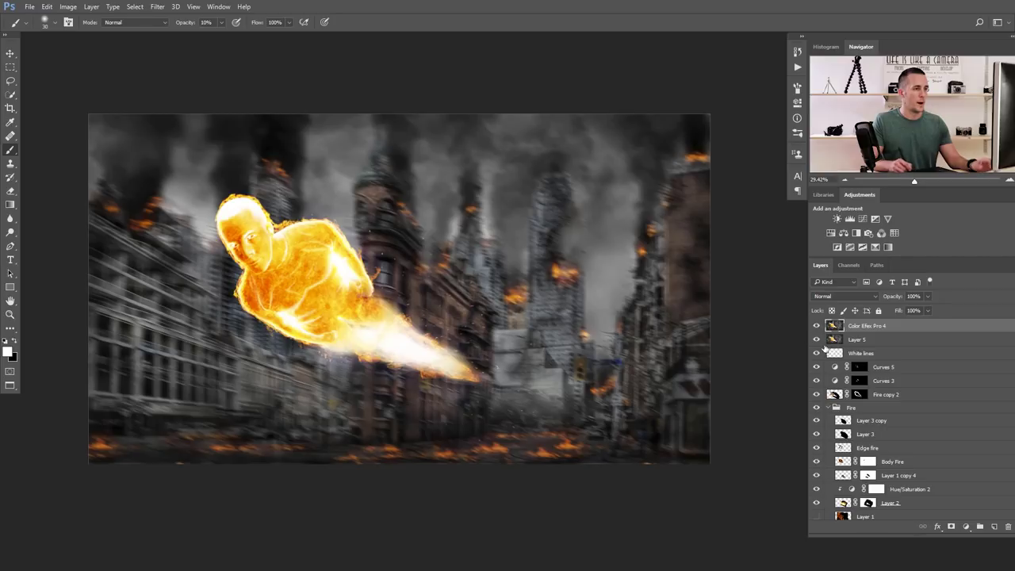
Mask the Color Efex Pro 4 layer and paint black with an 1100 px brush at 50% opacity over the sky and buildings behind the figure
{"action": "left_click", "coordinate": [951, 526]}
{"action": "key", "text": "bracketright"}
{"action": "key", "text": "bracketright"}
{"action": "key", "text": "bracketright"}
{"action": "key", "text": "bracketright"}
{"action": "key", "text": "bracketright"}
{"action": "key", "text": "bracketright"}
{"action": "key", "text": "bracketright"}
{"action": "key", "text": "bracketright"}
{"action": "key", "text": "bracketright"}
{"action": "key", "text": "bracketright"}
{"action": "key", "text": "bracketright"}
{"action": "key", "text": "bracketright"}
{"action": "key", "text": "bracketright"}
{"action": "key", "text": "bracketright"}
{"action": "key", "text": "bracketright"}
{"action": "key", "text": "bracketright"}
{"action": "key", "text": "bracketright"}
{"action": "key", "text": "bracketright"}
{"action": "key", "text": "bracketright"}
{"action": "key", "text": "x"}
{"action": "mouse_move", "coordinate": [584, 324]}
{"action": "left_mouse_down"}
{"action": "mouse_move", "coordinate": [596, 327]}
{"action": "mouse_move", "coordinate": [604, 273]}
{"action": "mouse_move", "coordinate": [575, 227]}
{"action": "left_mouse_up"}
{"action": "key", "text": "5"}
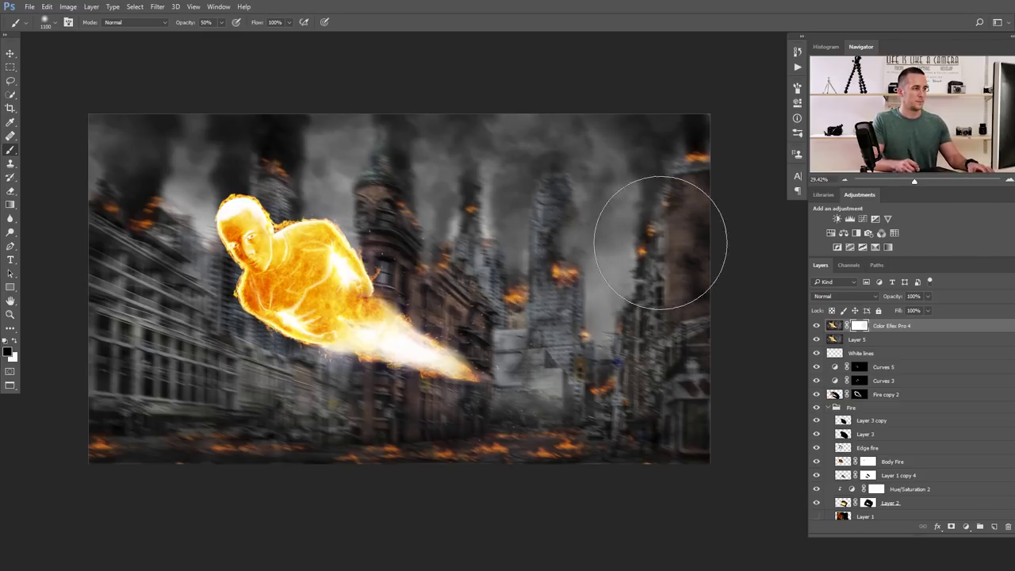
{"action": "mouse_move", "coordinate": [499, 167]}
{"action": "left_mouse_down"}
{"action": "mouse_move", "coordinate": [596, 429]}
{"action": "mouse_move", "coordinate": [472, 499]}
{"action": "mouse_move", "coordinate": [187, 494]}
{"action": "mouse_move", "coordinate": [698, 259]}
{"action": "left_mouse_up"}
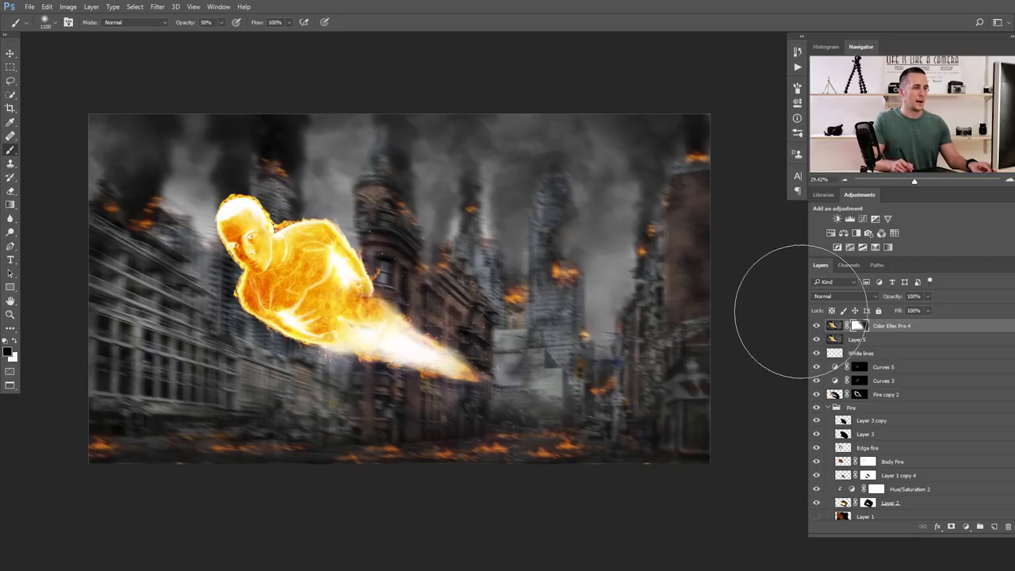
Stamp all visible layers into a new top layer and open it in the Camera Raw filter
{"action": "key", "text": "ctrl+shift+alt+n"}
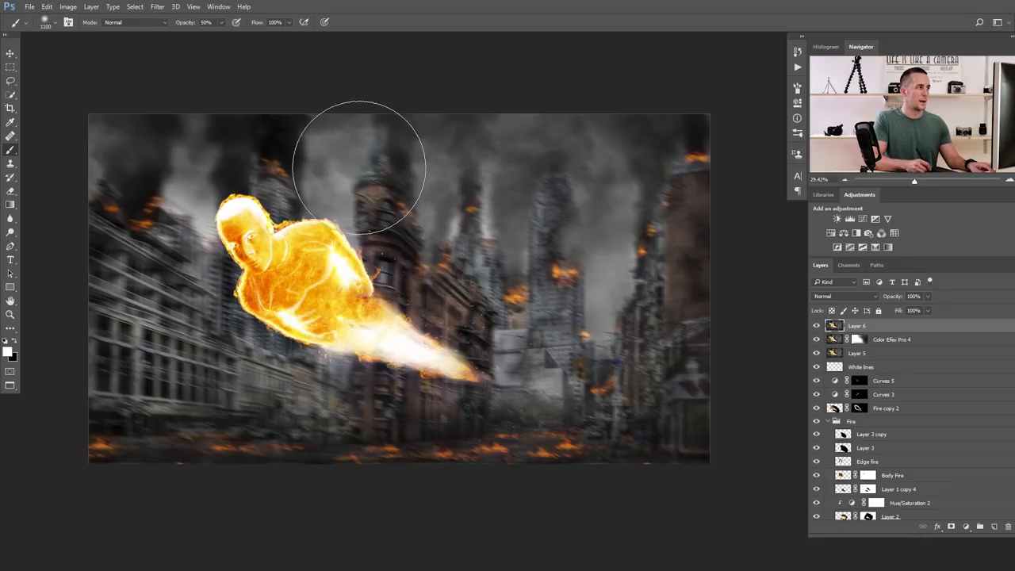
{"action": "left_click", "coordinate": [159, 7]}
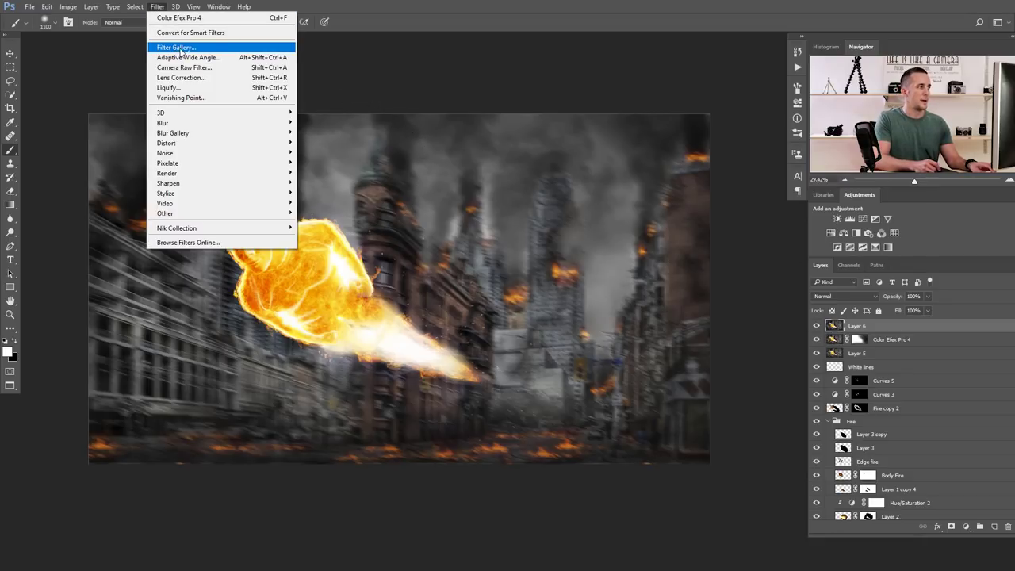
{"action": "left_click", "coordinate": [181, 49]}
{"action": "key", "text": "Escape"}
{"action": "left_click", "coordinate": [158, 7]}
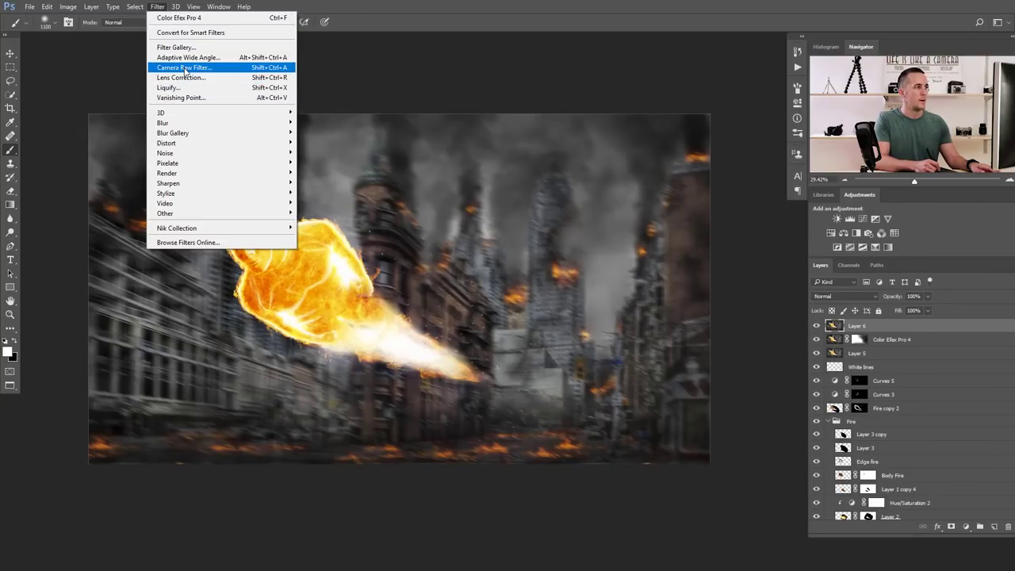
{"action": "left_click", "coordinate": [185, 68]}
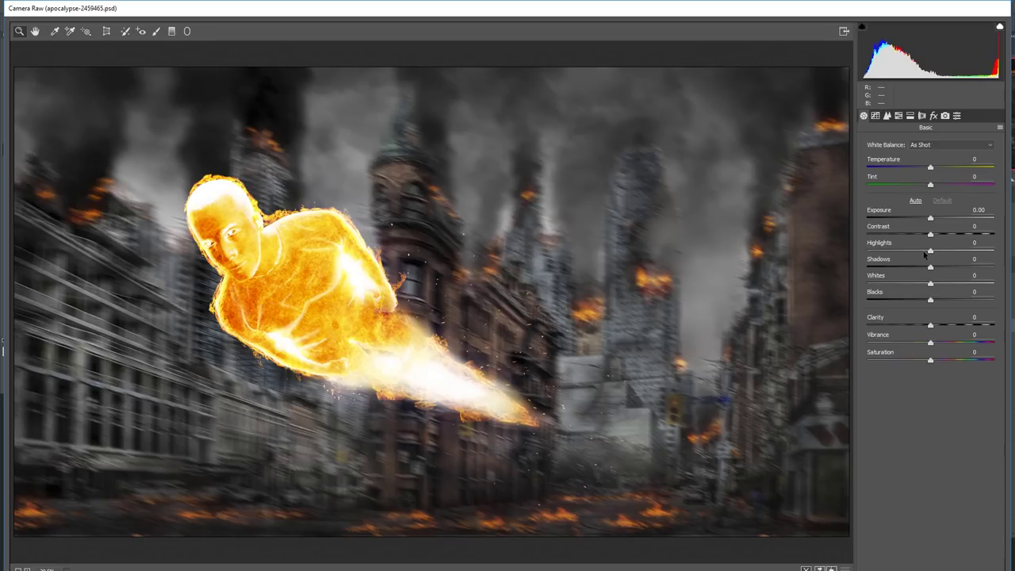
Set the Camera Raw Contrast to +14 and slightly raise Clarity
{"action": "left_click_drag", "start_coordinate": [931, 235], "coordinate": [939, 235]}
{"action": "left_click", "coordinate": [932, 325]}
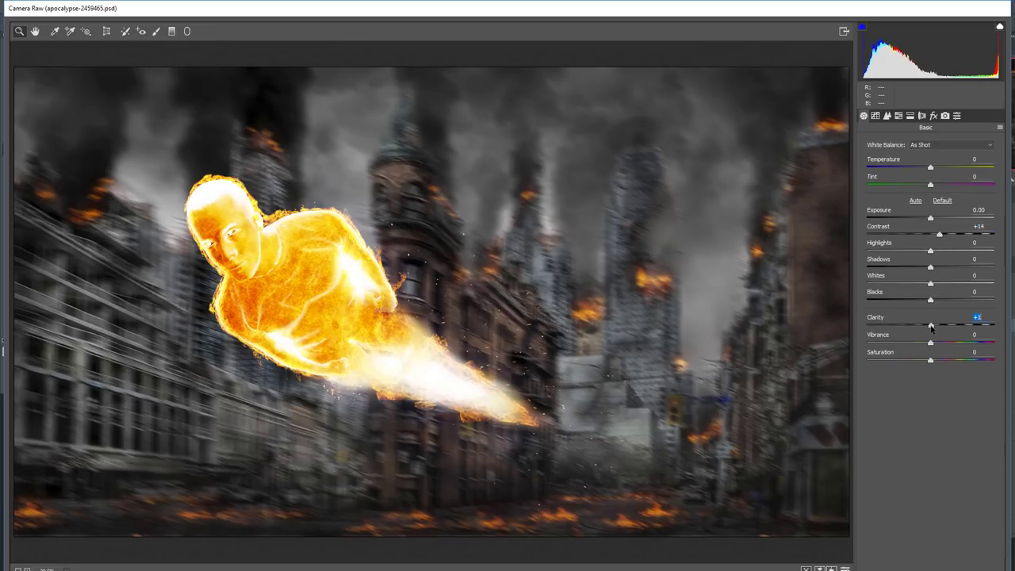
{"action": "left_click_drag", "start_coordinate": [931, 326], "coordinate": [937, 336]}
Set Dehaze to +8 and add a post-crop vignette with Amount -20 and Feather 58
{"action": "left_click", "coordinate": [933, 116]}
{"action": "mouse_move", "coordinate": [931, 161]}
{"action": "left_mouse_down"}
{"action": "mouse_move", "coordinate": [961, 162]}
{"action": "mouse_move", "coordinate": [936, 169]}
{"action": "left_mouse_up"}
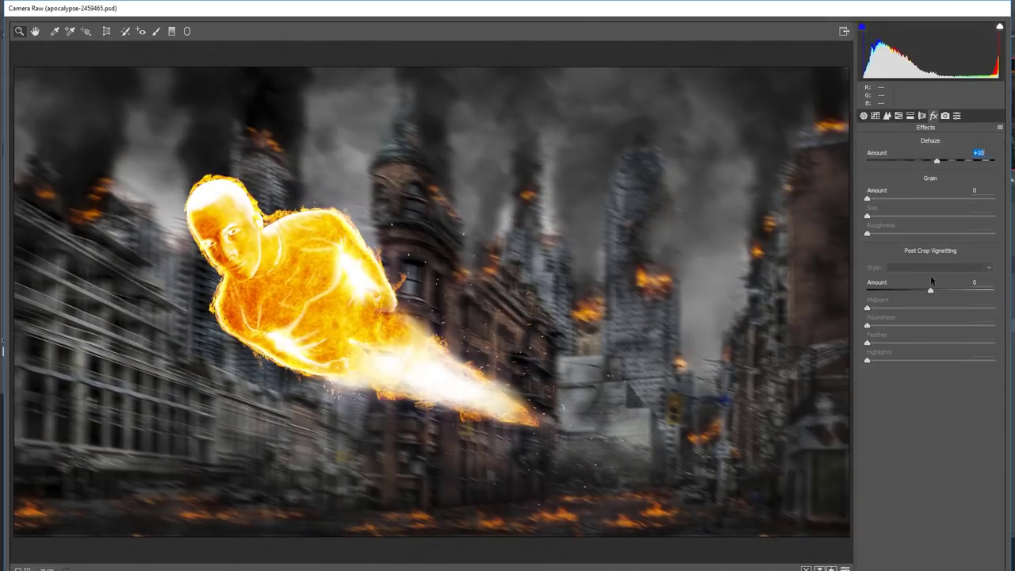
{"action": "left_click_drag", "start_coordinate": [930, 293], "coordinate": [918, 291]}
{"action": "left_click_drag", "start_coordinate": [931, 343], "coordinate": [938, 347]}
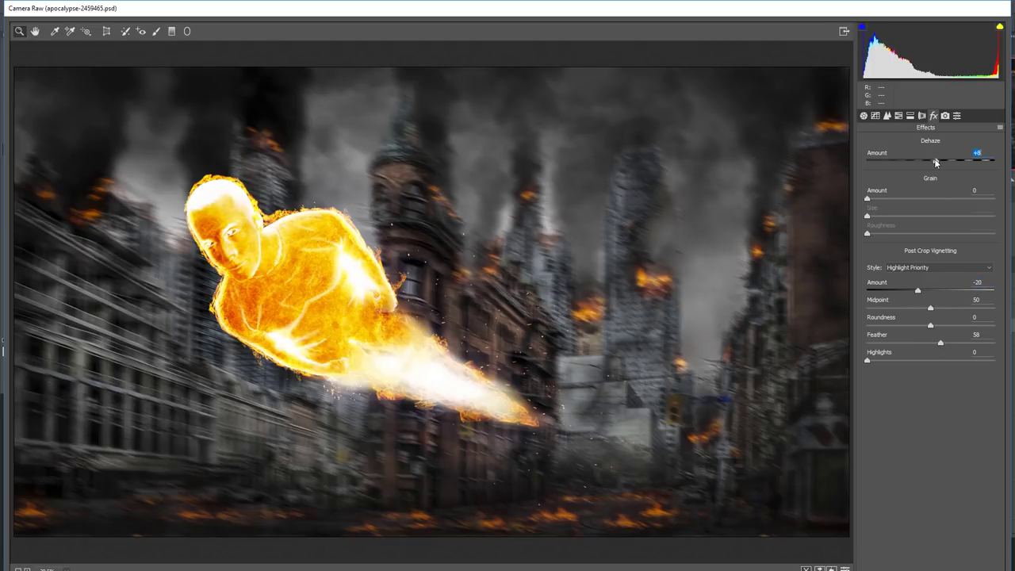
Split-tone the highlights with Hue 30 and Saturation 12 and the shadows with Hue 206 and Saturation 13, and apply the filter
{"action": "left_click", "coordinate": [899, 116]}
{"action": "left_click", "coordinate": [910, 116]}
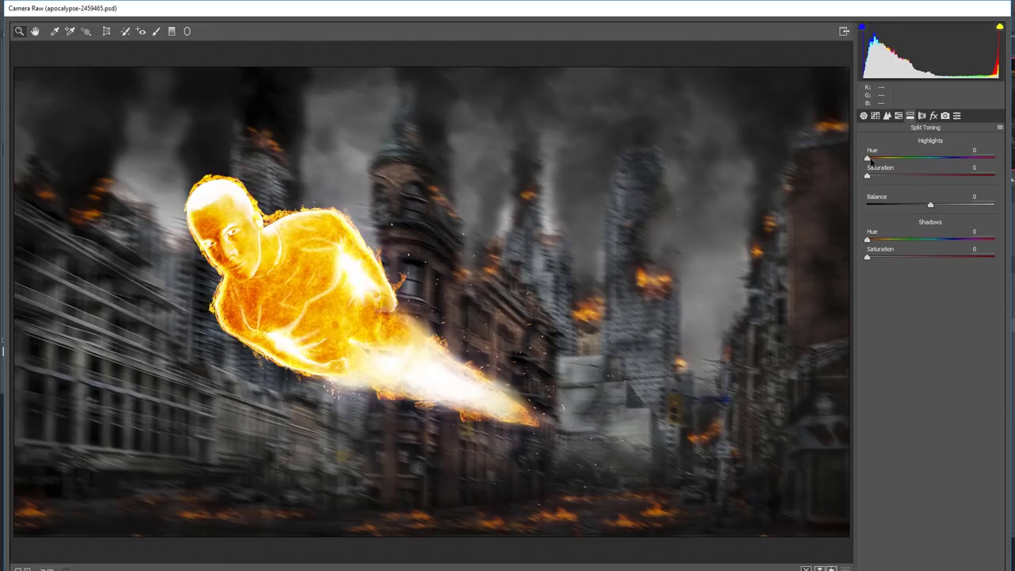
{"action": "left_click_drag", "start_coordinate": [869, 176], "coordinate": [893, 177]}
{"action": "key", "text": "Down"}
{"action": "key", "text": "Down"}
{"action": "key", "text": "Down"}
{"action": "key", "text": "Down"}
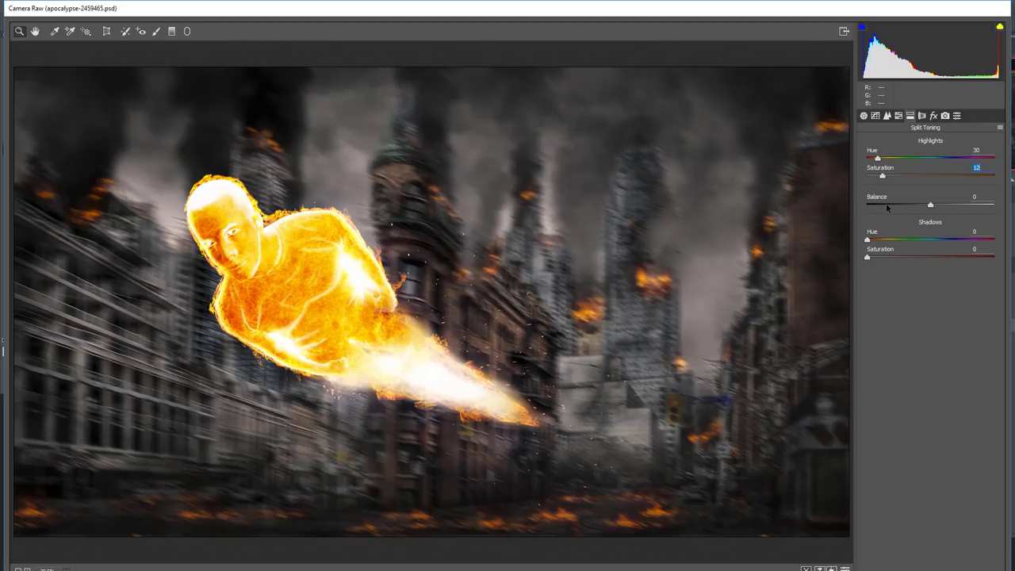
{"action": "left_click", "coordinate": [944, 239]}
{"action": "mouse_move", "coordinate": [868, 259]}
{"action": "left_mouse_down"}
{"action": "mouse_move", "coordinate": [910, 262]}
{"action": "mouse_move", "coordinate": [944, 240]}
{"action": "mouse_move", "coordinate": [885, 262]}
{"action": "left_mouse_up"}
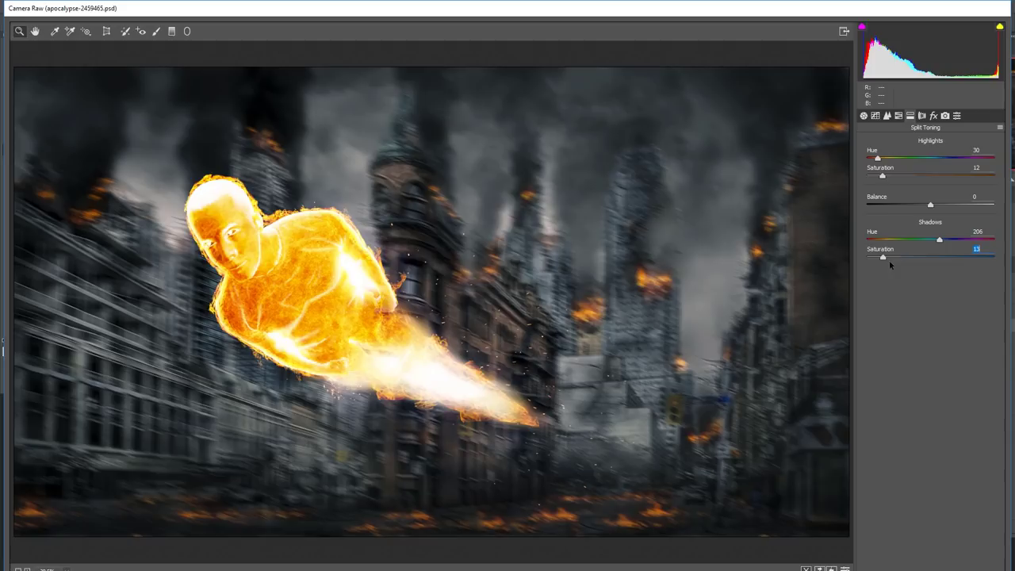
{"action": "key", "text": "Return"}
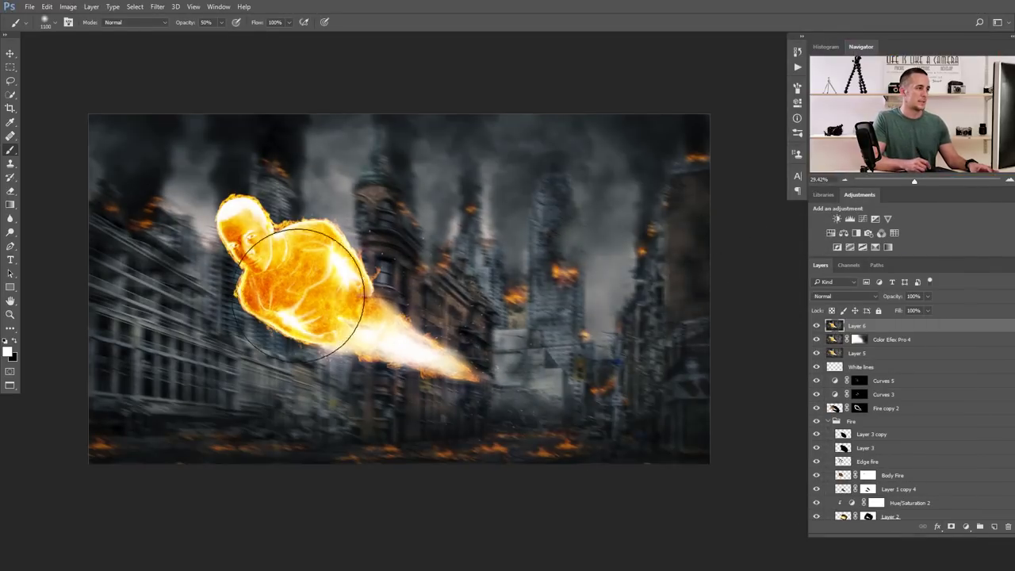
Hide the three merged filter layers at the top of the stack and add an empty layer above White bright spots
{"action": "mouse_move", "coordinate": [817, 325]}
{"action": "left_mouse_down"}
{"action": "mouse_move", "coordinate": [819, 359]}
{"action": "mouse_move", "coordinate": [819, 313]}
{"action": "left_mouse_up"}
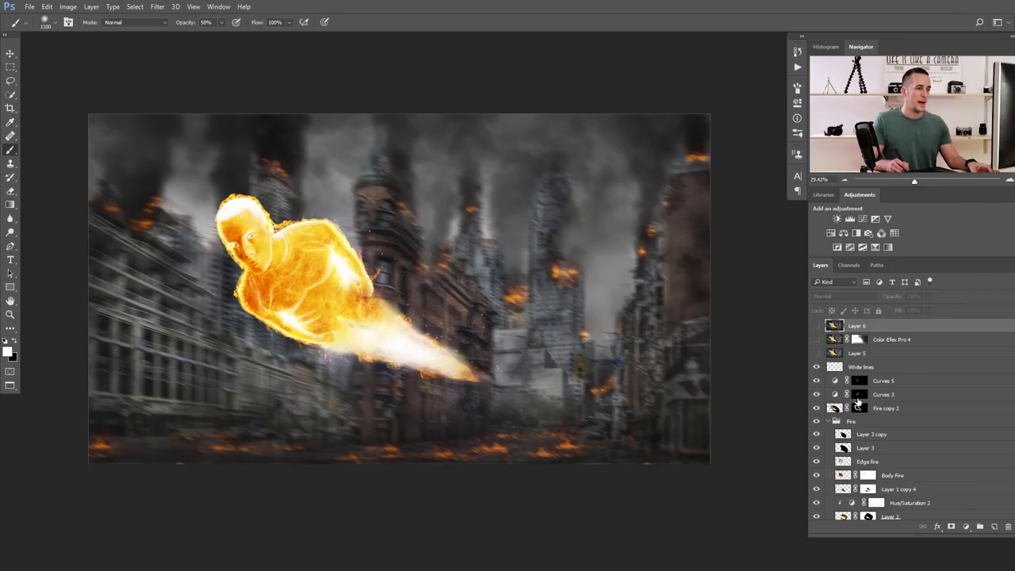
{"action": "scroll", "coordinate": [904, 406], "scroll_direction": "down", "scroll_amount": 5}
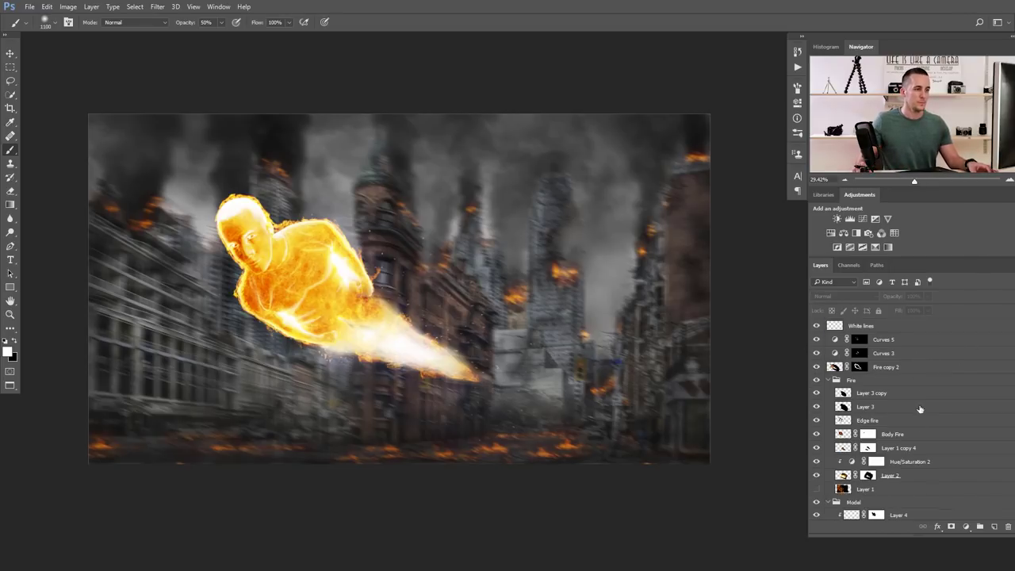
{"action": "left_click", "coordinate": [827, 393]}
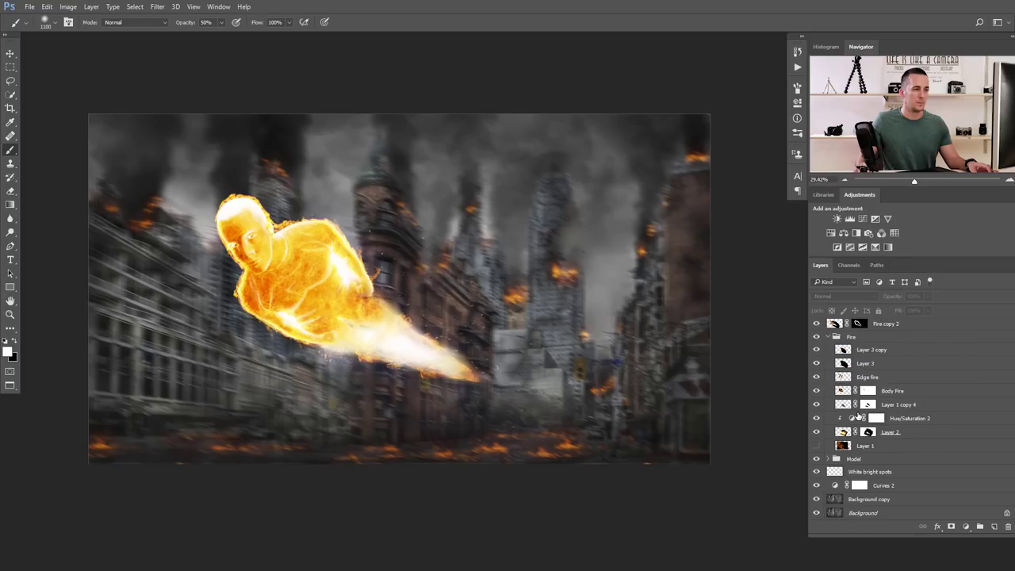
{"action": "left_click", "coordinate": [845, 471]}
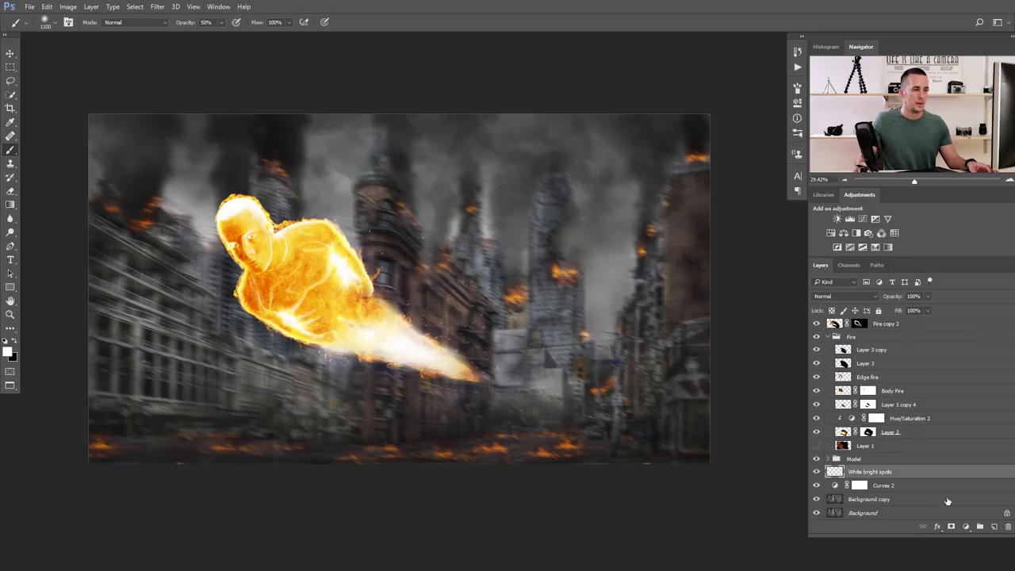
{"action": "left_click", "coordinate": [995, 527]}
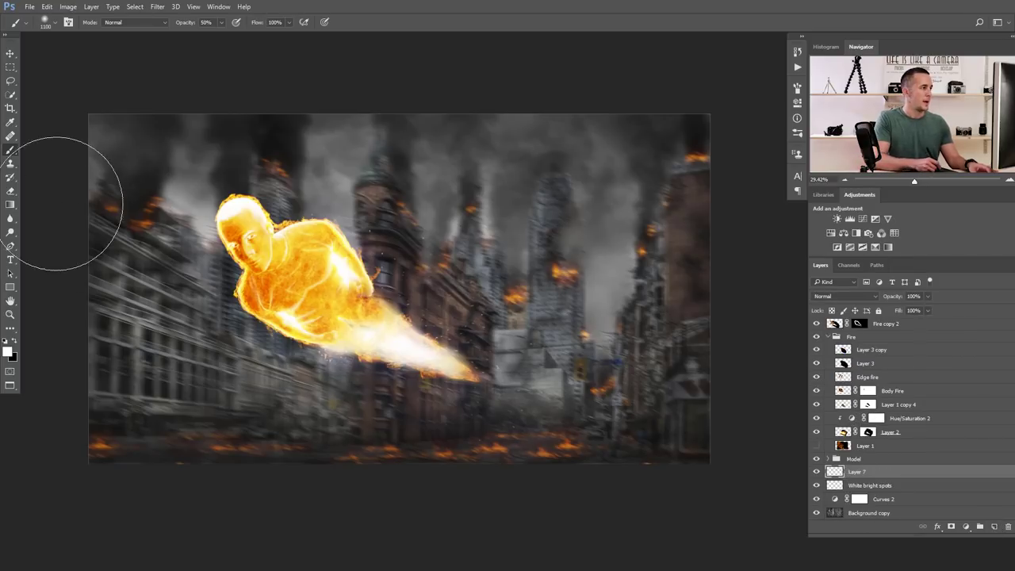
Sample orange f7a216 from the figure's chest and draw a radial Foreground to Transparent gradient outward from his body
{"action": "left_click", "coordinate": [7, 351]}
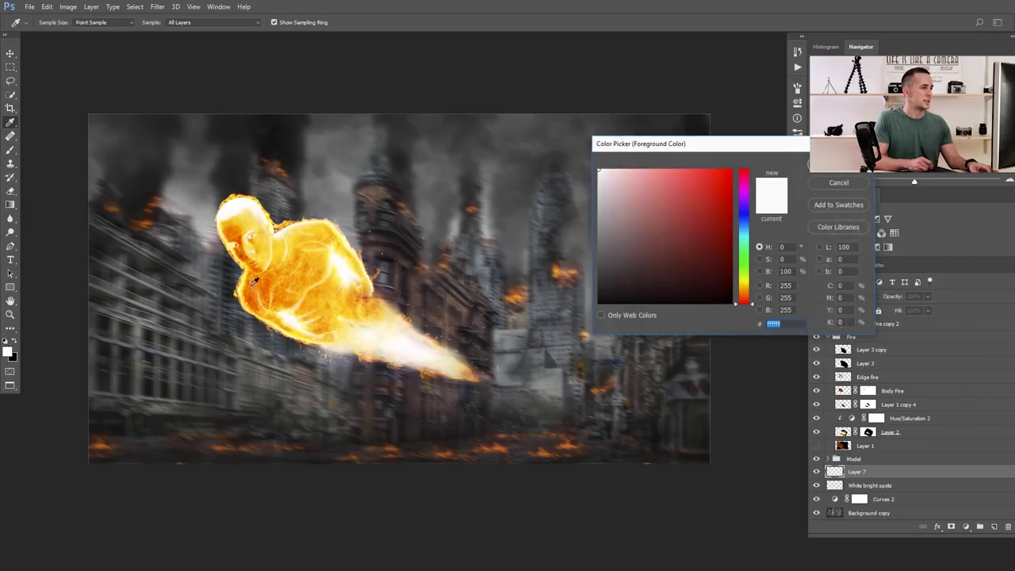
{"action": "left_click", "coordinate": [276, 273]}
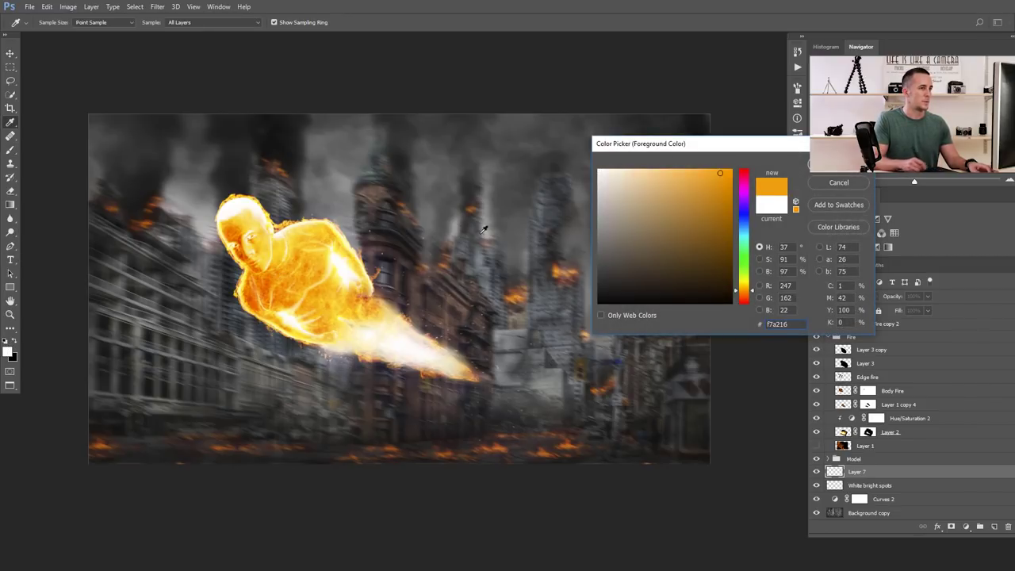
{"action": "left_click", "coordinate": [833, 164]}
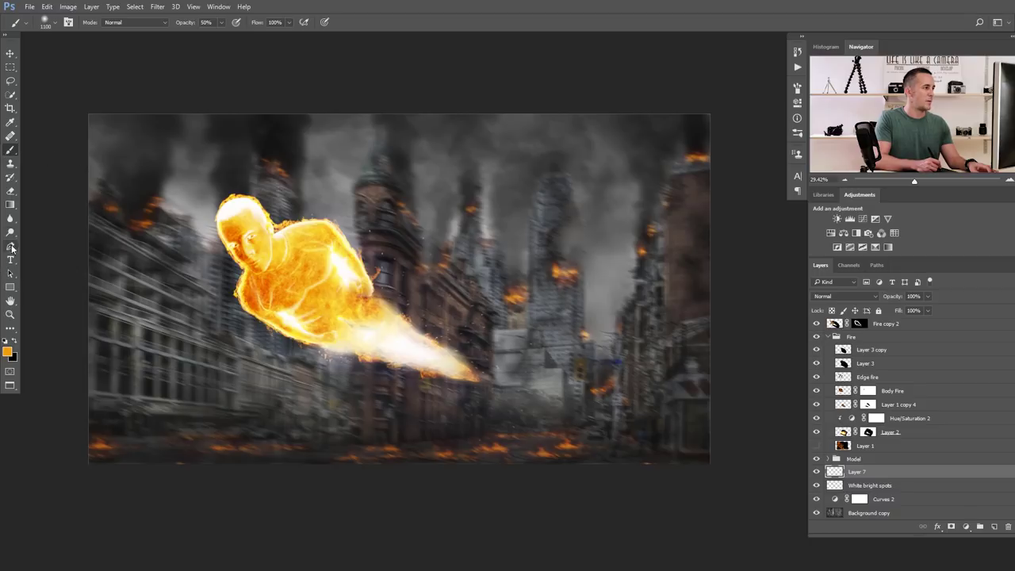
{"action": "left_click", "coordinate": [11, 206]}
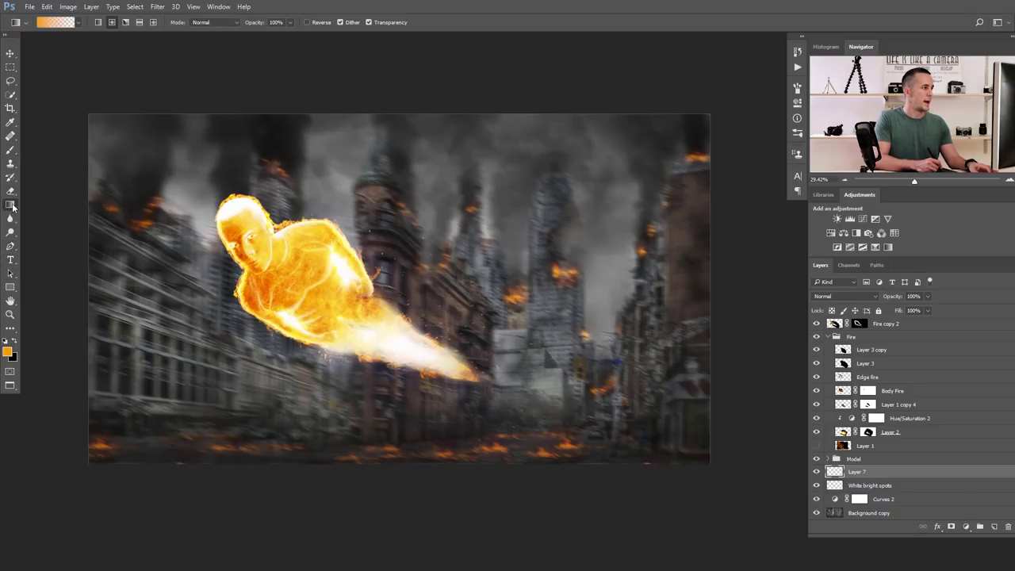
{"action": "left_click", "coordinate": [59, 23]}
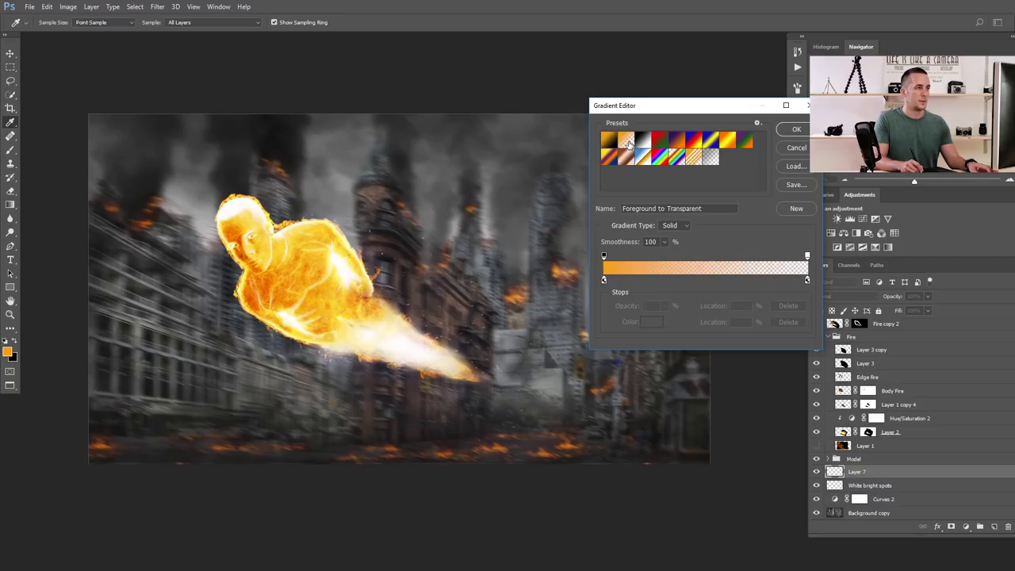
{"action": "left_click", "coordinate": [792, 130]}
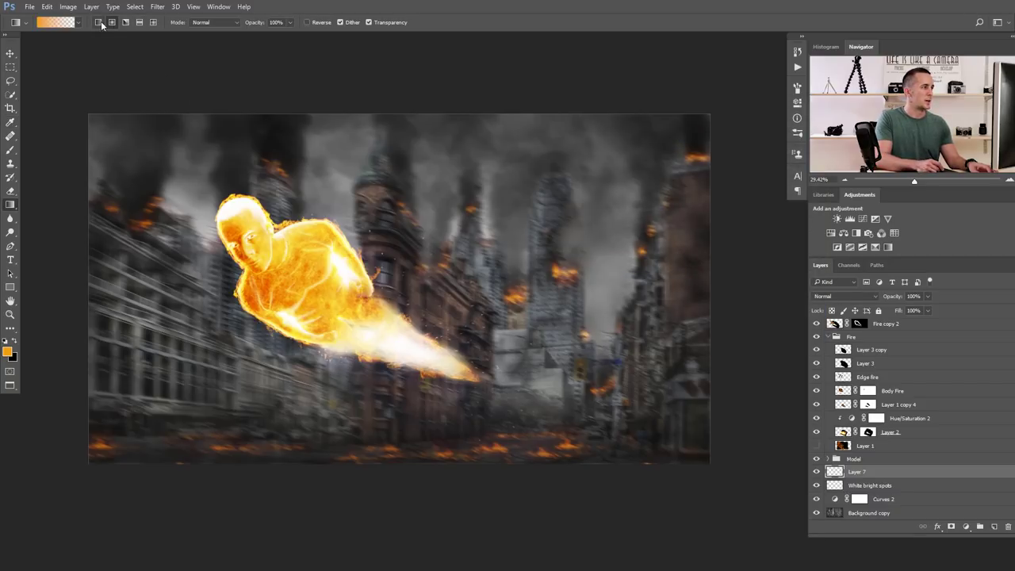
{"action": "left_click_drag", "start_coordinate": [340, 296], "coordinate": [462, 313]}
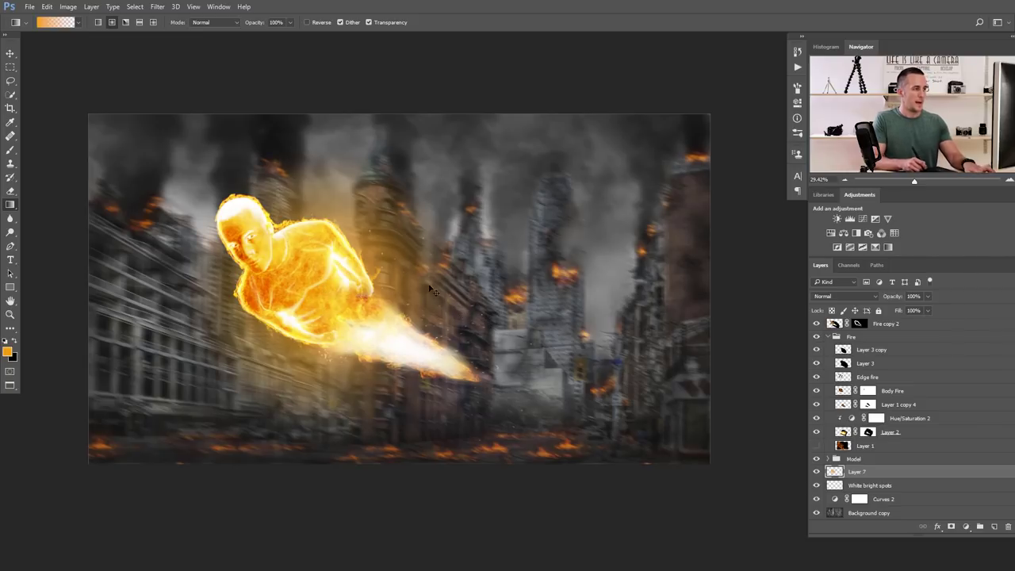
Stretch the orange glow to about 164% width, rotate it about 20° along the flame trail, and position it behind the figure
{"action": "key", "text": "ctrl+t"}
{"action": "left_click_drag", "start_coordinate": [465, 290], "coordinate": [612, 290]}
{"action": "left_click_drag", "start_coordinate": [549, 137], "coordinate": [578, 187]}
{"action": "left_click_drag", "start_coordinate": [530, 250], "coordinate": [506, 274]}
{"action": "left_click_drag", "start_coordinate": [588, 202], "coordinate": [594, 217]}
{"action": "left_click_drag", "start_coordinate": [498, 268], "coordinate": [499, 252]}
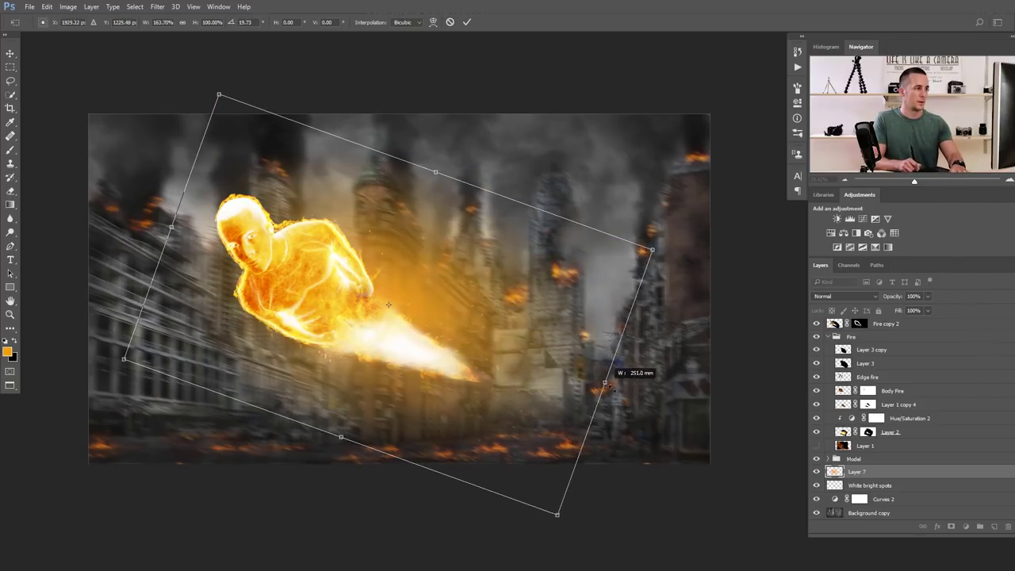
{"action": "key", "text": "Return"}
{"action": "key", "text": "g"}
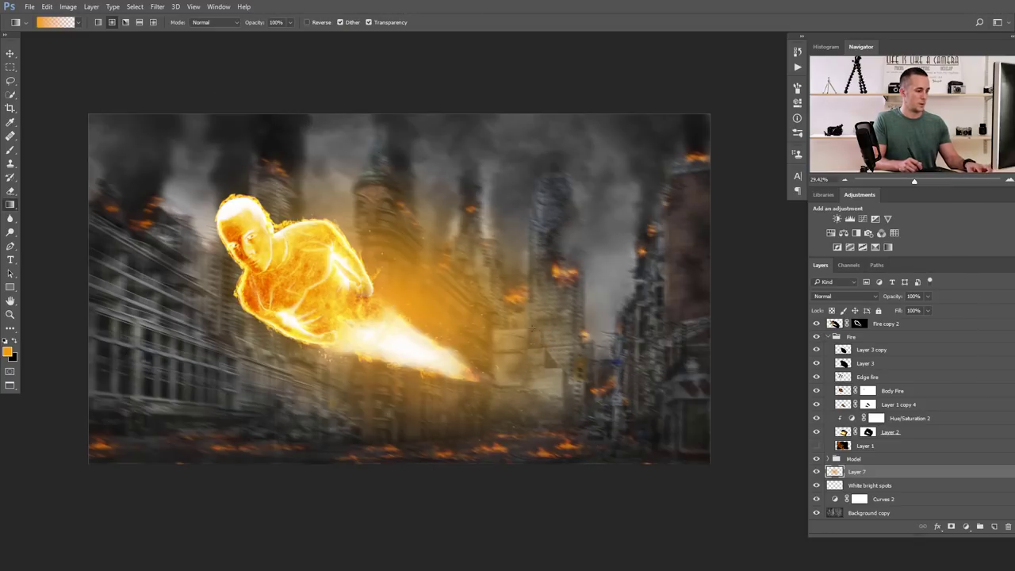
{"action": "key", "text": "v"}
{"action": "left_click_drag", "start_coordinate": [491, 333], "coordinate": [466, 317]}
Compare Linear Light and Pin Light blending on the glow layer and settle on Linear Light
{"action": "left_click", "coordinate": [831, 298]}
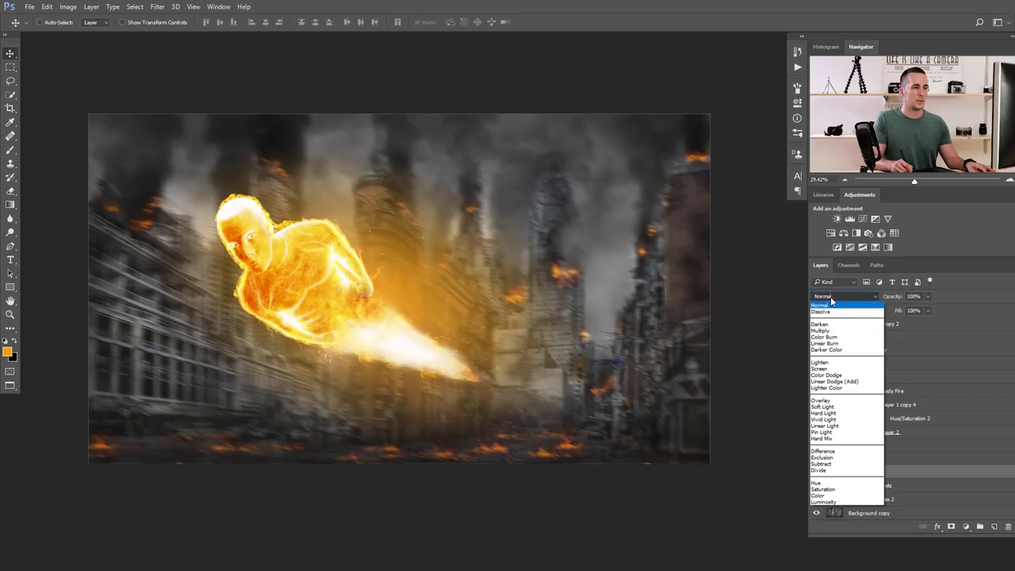
{"action": "left_click", "coordinate": [829, 425]}
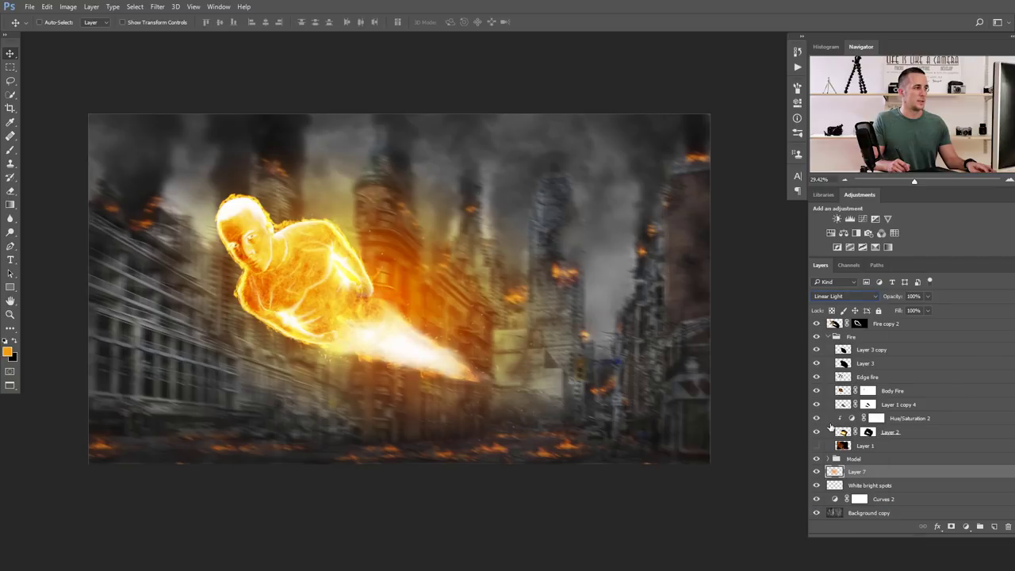
{"action": "left_click", "coordinate": [846, 295]}
{"action": "left_click", "coordinate": [831, 432]}
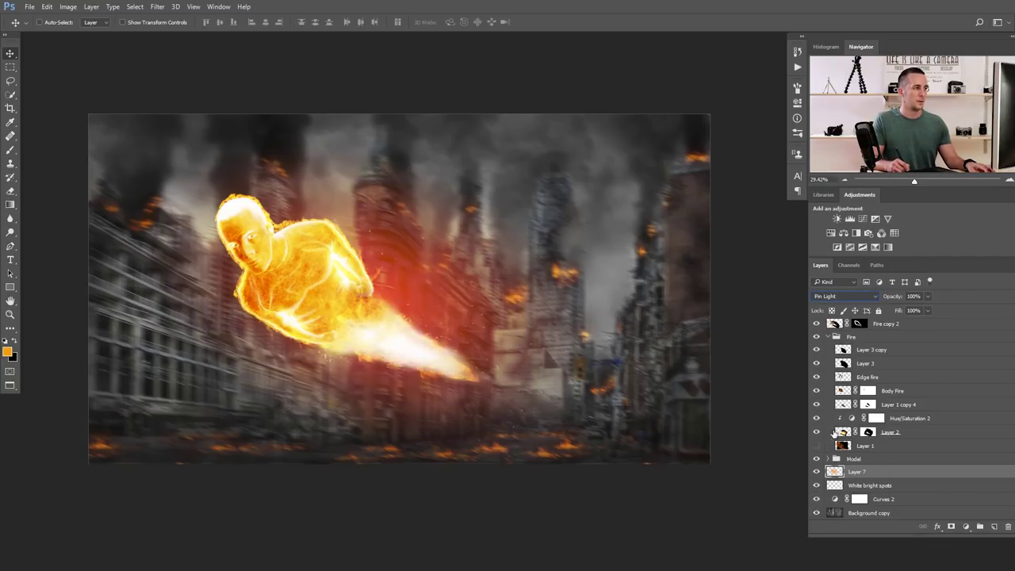
{"action": "left_click", "coordinate": [830, 296]}
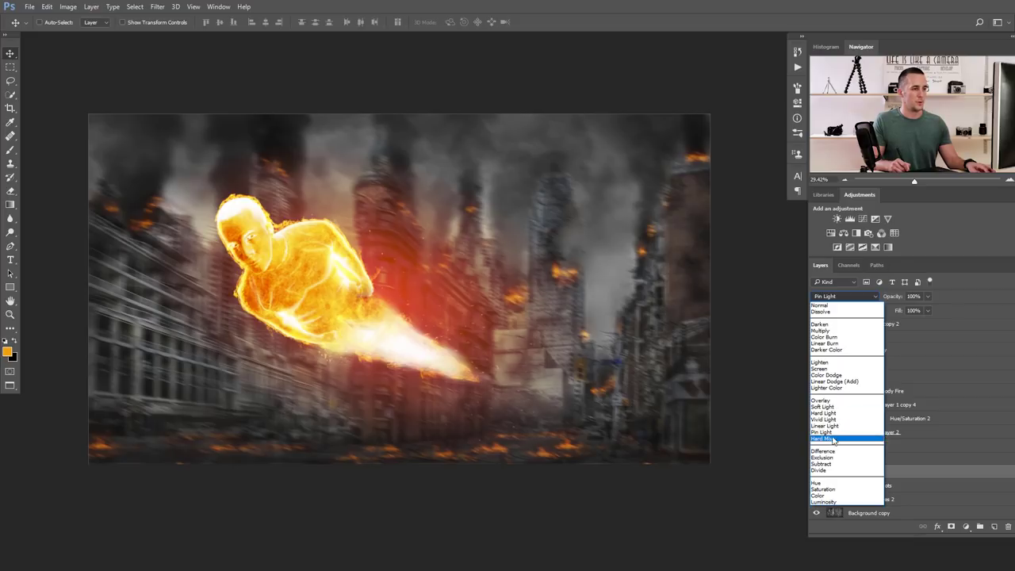
{"action": "left_click", "coordinate": [830, 432]}
{"action": "left_click", "coordinate": [844, 295]}
{"action": "left_click", "coordinate": [827, 428]}
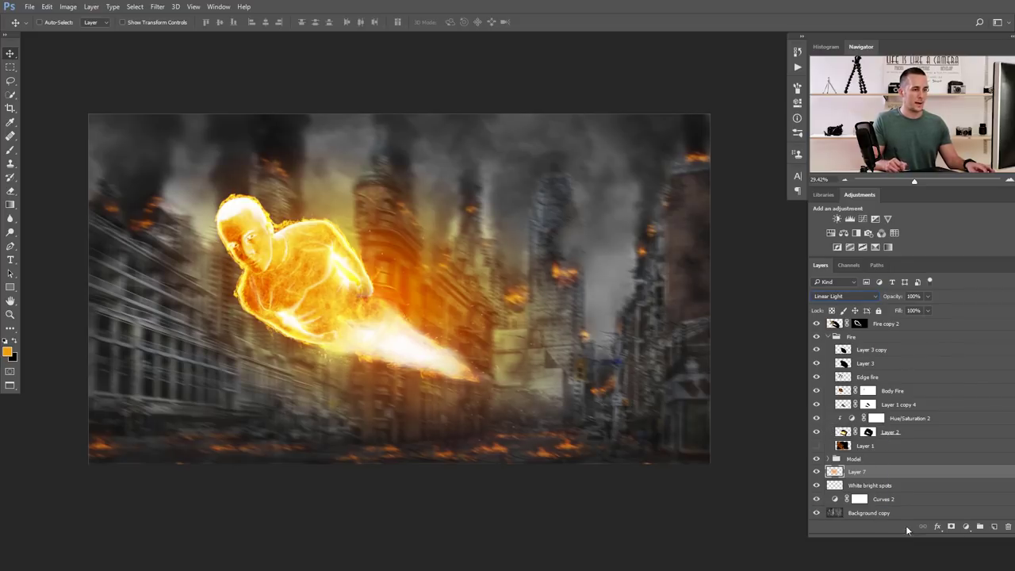
Clip a Hue/Saturation adjustment to the glow layer with Hue -3 and Saturation -27
{"action": "left_click", "coordinate": [965, 527]}
{"action": "left_click", "coordinate": [952, 397]}
{"action": "left_click", "coordinate": [704, 361]}
{"action": "left_click_drag", "start_coordinate": [684, 157], "coordinate": [679, 159]}
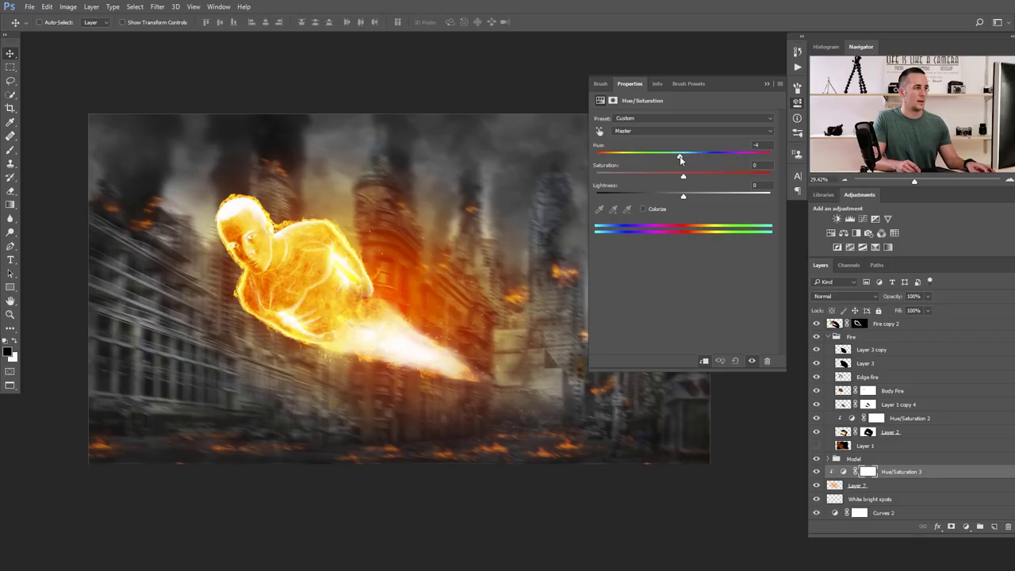
{"action": "left_click_drag", "start_coordinate": [671, 177], "coordinate": [660, 181]}
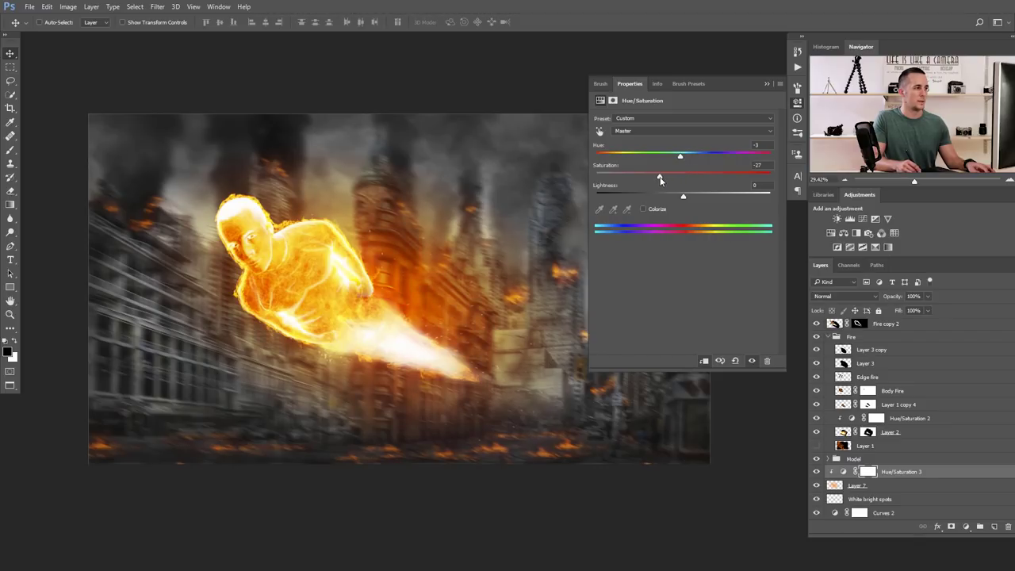
{"action": "left_click", "coordinate": [766, 85]}
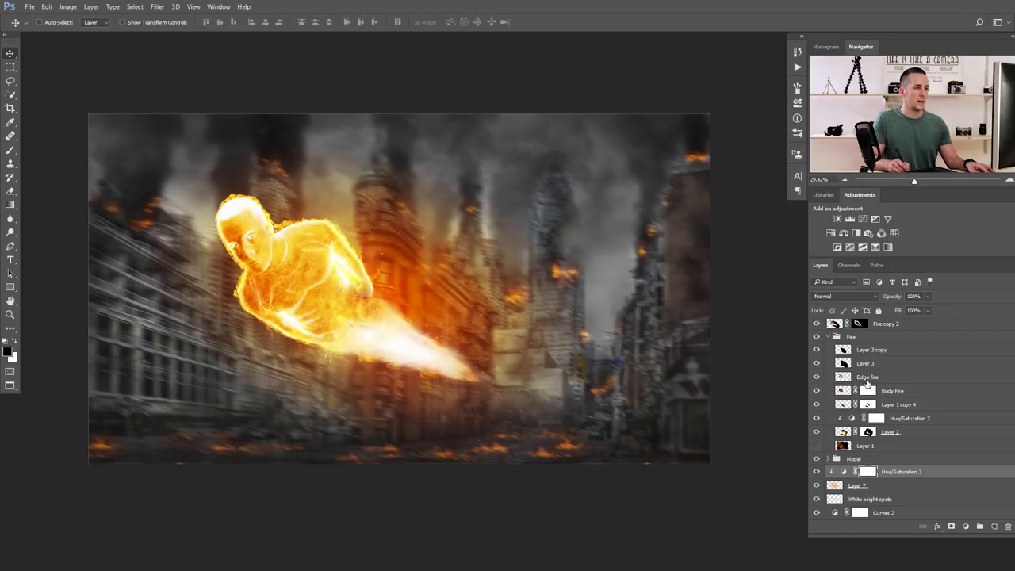
Lower the glow layer's opacity to 68% and shift the glow slightly to fit behind the figure
{"action": "left_click", "coordinate": [834, 484]}
{"action": "left_click_drag", "start_coordinate": [894, 296], "coordinate": [876, 296]}
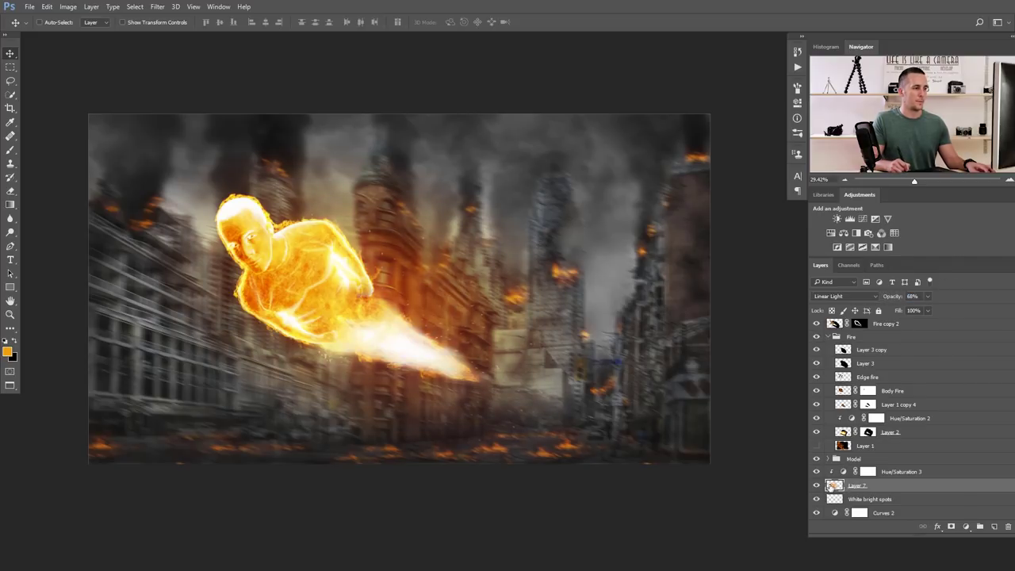
{"action": "mouse_move", "coordinate": [421, 314]}
{"action": "left_mouse_down"}
{"action": "mouse_move", "coordinate": [389, 292]}
{"action": "mouse_move", "coordinate": [414, 314]}
{"action": "left_mouse_up"}
{"action": "left_click_drag", "start_coordinate": [463, 344], "coordinate": [456, 365]}
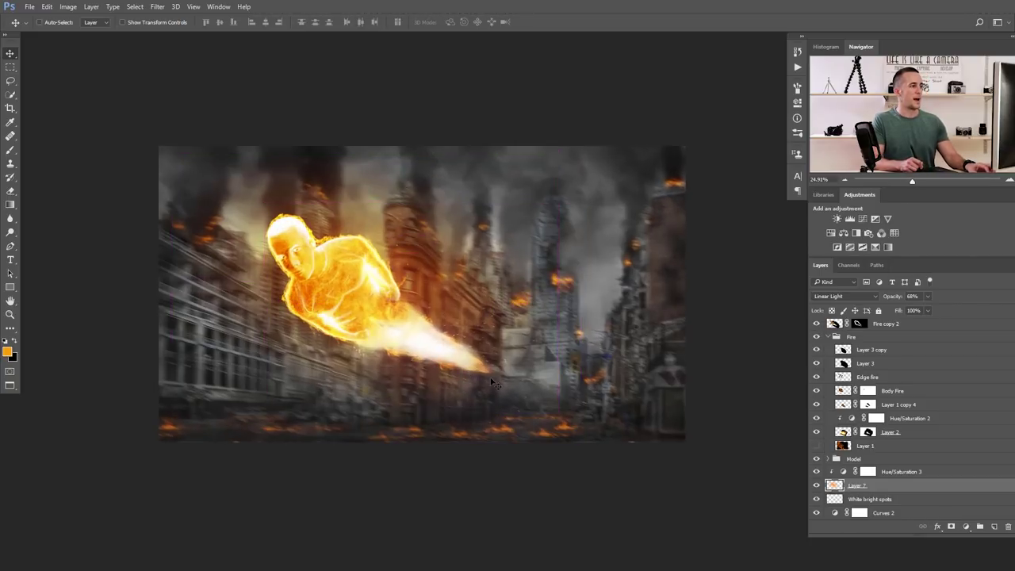
Stamp all visible layers into a new layer above White lines and apply the Color Efex Pro 4 Pro Contrast filter
{"action": "scroll", "coordinate": [896, 353], "scroll_direction": "up", "scroll_amount": 3}
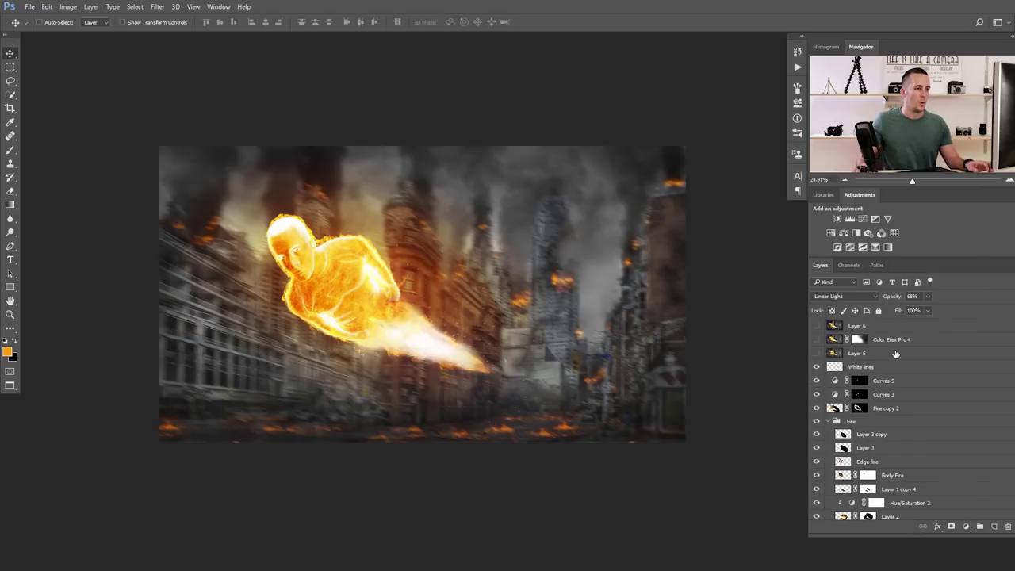
{"action": "key", "text": "ctrl+shift+alt+e"}
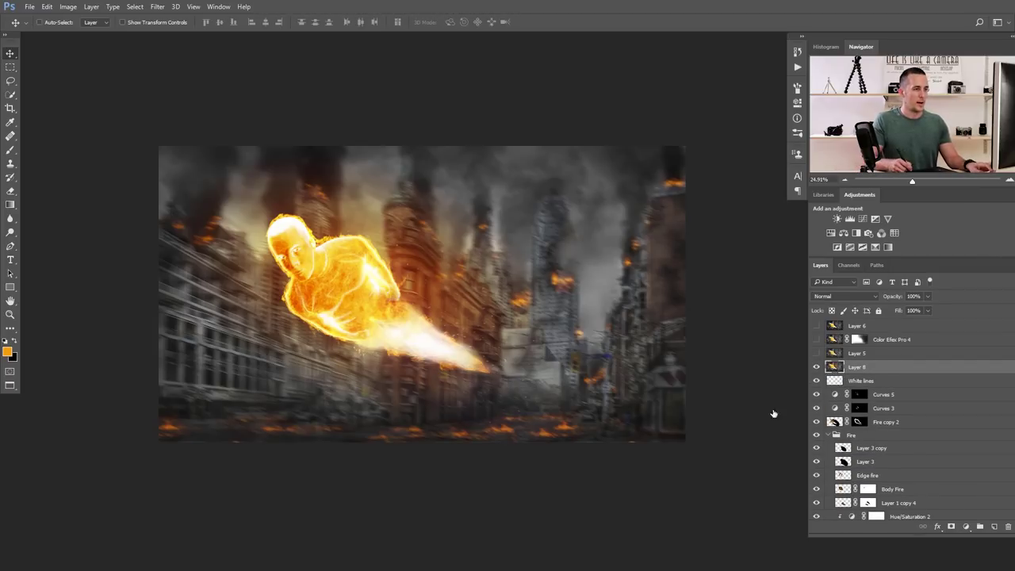
{"action": "left_click", "coordinate": [159, 7]}
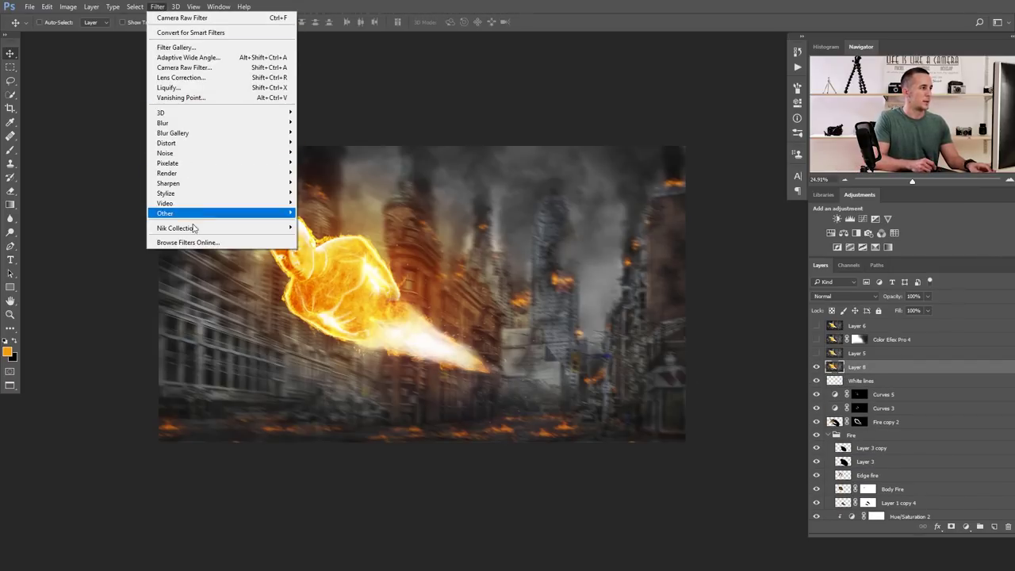
{"action": "mouse_move", "coordinate": [199, 229]}
{"action": "left_click", "coordinate": [112, 240]}
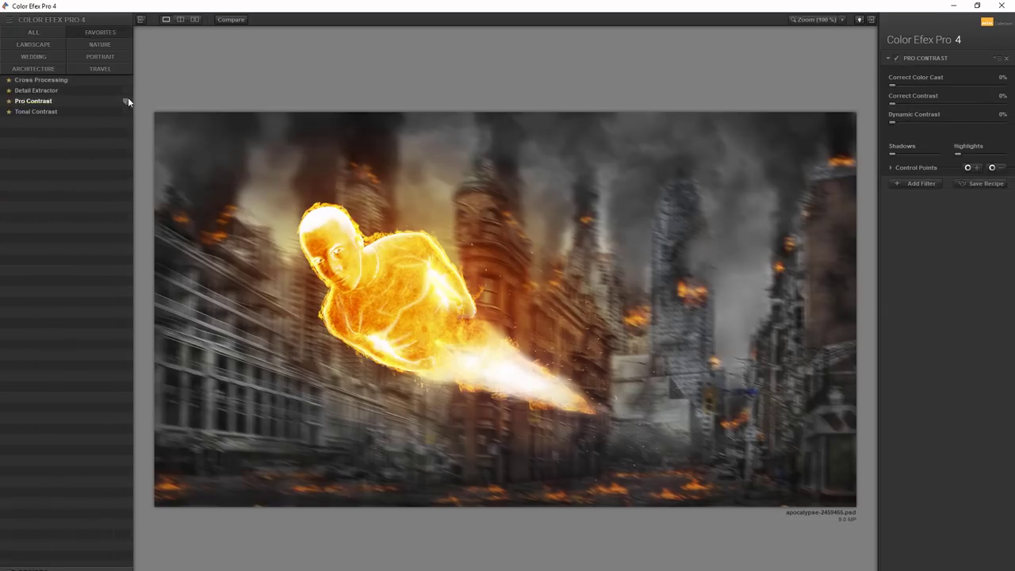
{"action": "left_click", "coordinate": [34, 101]}
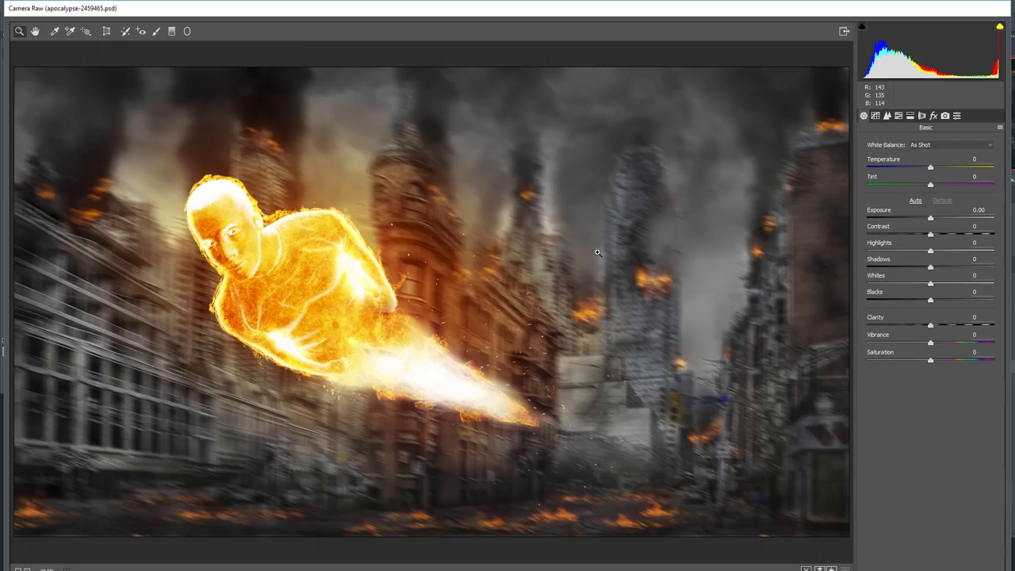
Color-grade a new merged layer above the Pro Contrast layer in Camera Raw, giving the city cooler, bluish shadows
{"action": "left_click_drag", "start_coordinate": [869, 176], "coordinate": [888, 176]}
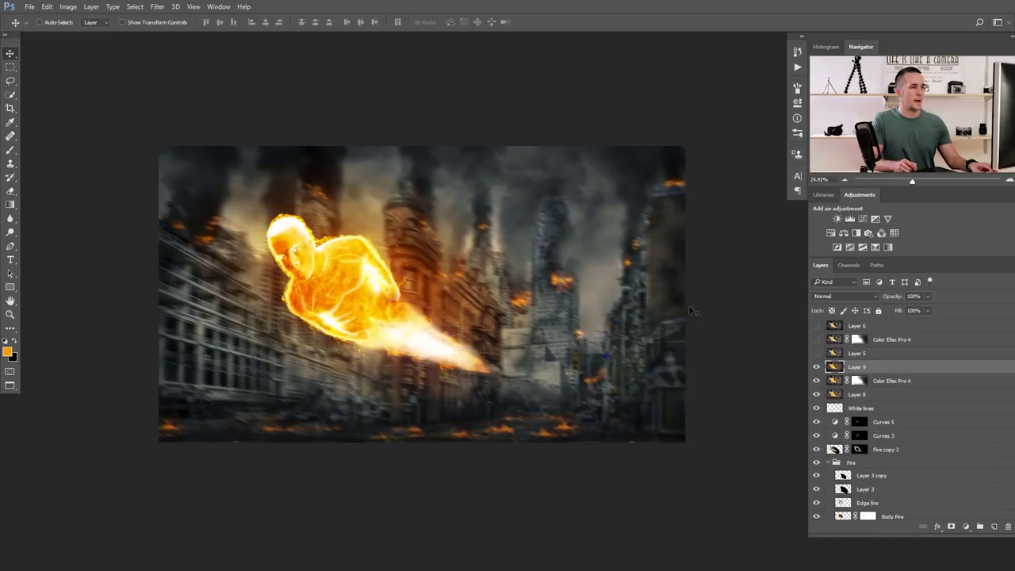
{"action": "scroll", "coordinate": [579, 299], "scroll_direction": "up", "scroll_amount": 2}
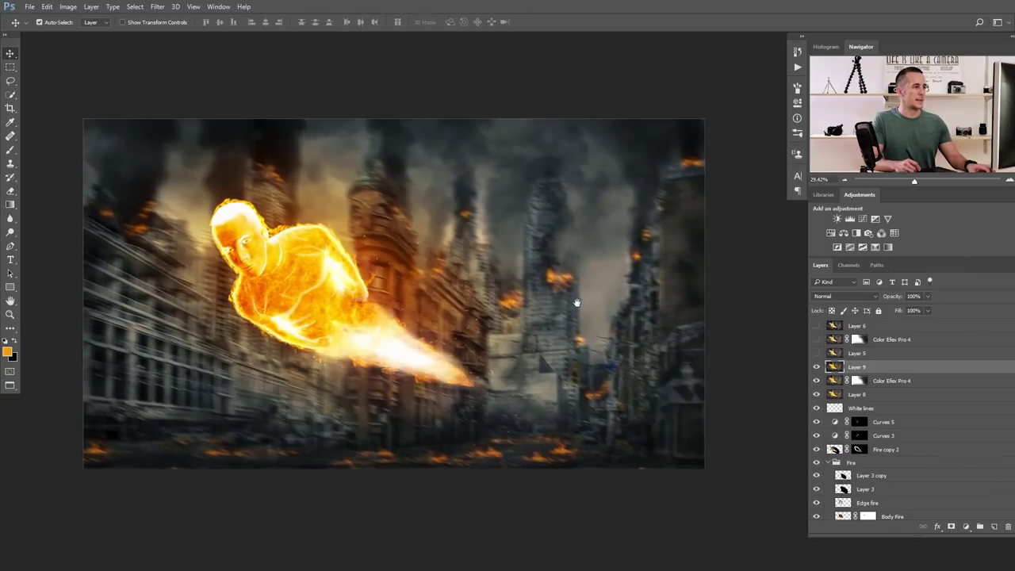
{"action": "left_click_drag", "start_coordinate": [576, 302], "coordinate": [595, 292]}
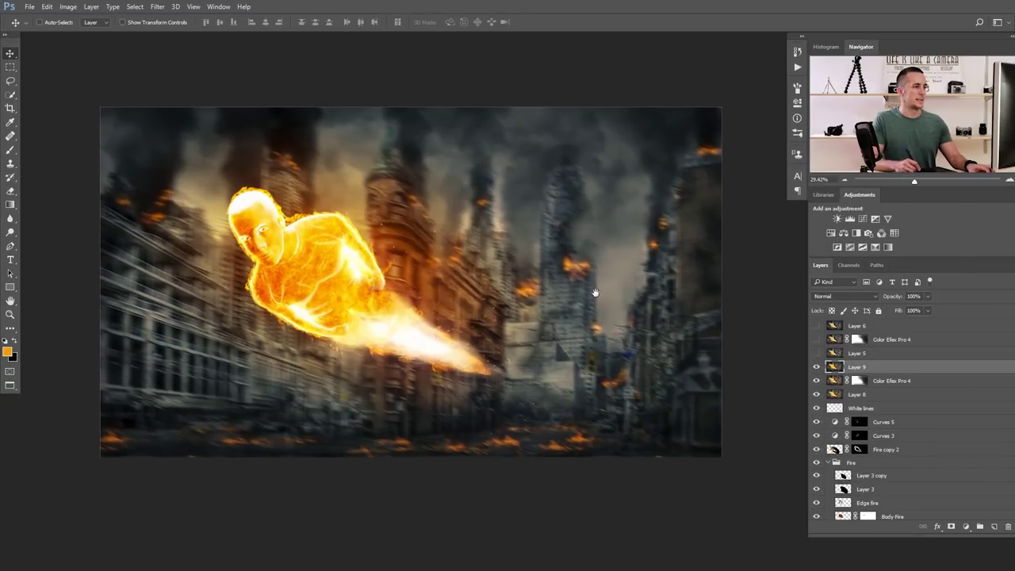
Delete the three hidden older filter layers: Layer 6, the upper Color Efex Pro 4 and Layer 5
{"action": "left_click", "coordinate": [834, 328]}
{"action": "left_click", "coordinate": [834, 357], "text": "shift"}
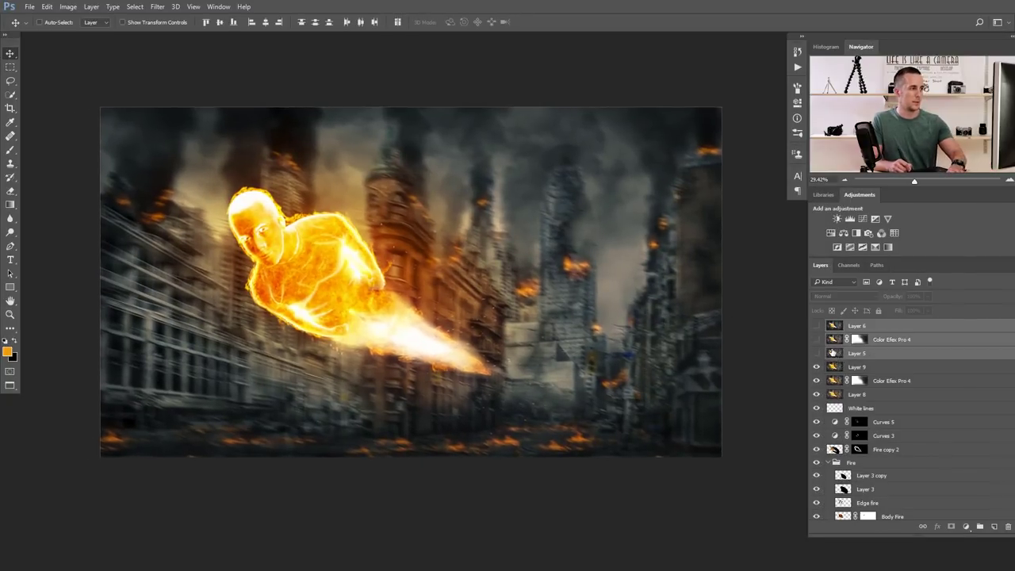
{"action": "key", "text": "Delete"}
Hide the Color Efex Pro 4 layer and Layer 8, and lower Layer 9's opacity to 55%
{"action": "left_click", "coordinate": [817, 339]}
{"action": "left_click", "coordinate": [817, 353]}
{"action": "left_click_drag", "start_coordinate": [894, 298], "coordinate": [842, 302]}
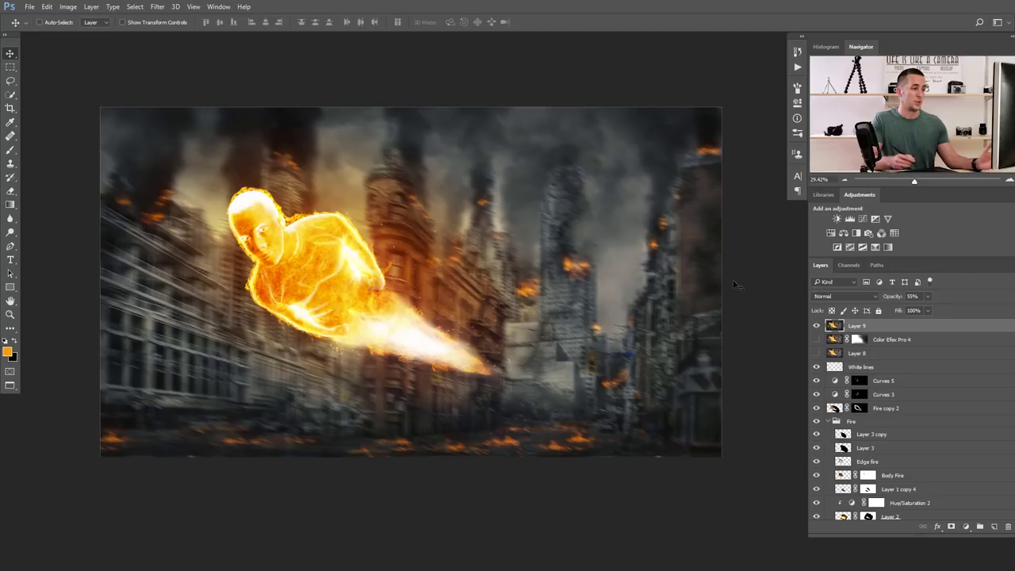
{"action": "left_click_drag", "start_coordinate": [550, 275], "coordinate": [564, 276]}
{"action": "mouse_move", "coordinate": [561, 277]}
{"action": "left_mouse_down"}
{"action": "mouse_move", "coordinate": [597, 283]}
{"action": "mouse_move", "coordinate": [587, 288]}
{"action": "mouse_move", "coordinate": [575, 265]}
{"action": "left_mouse_up"}
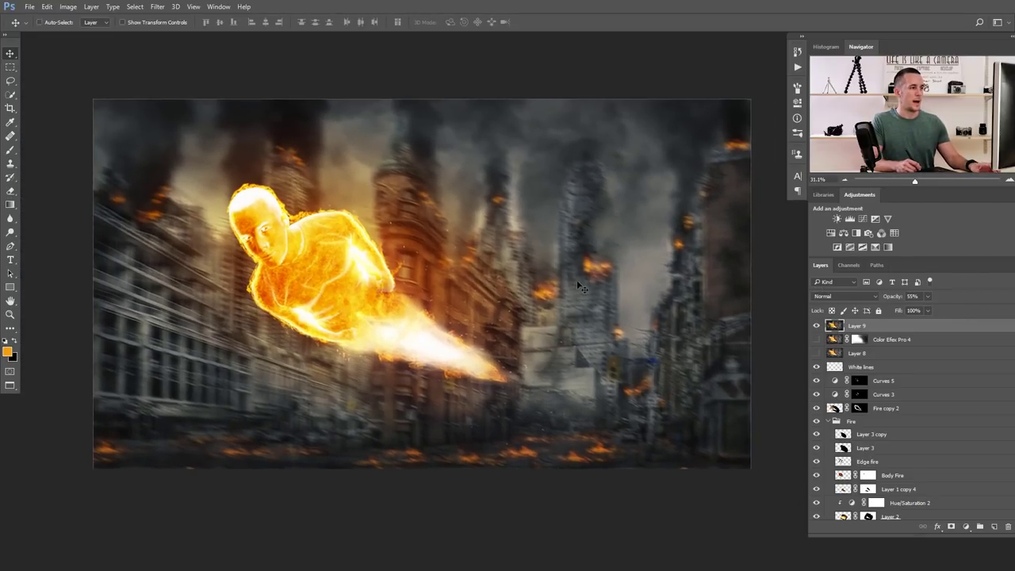